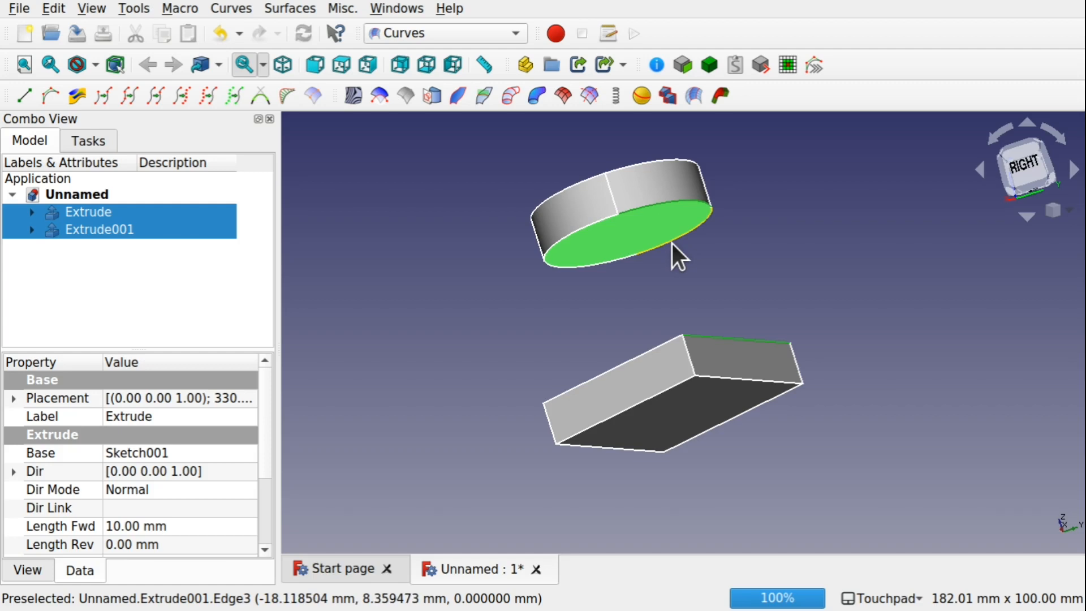
Create a Blend Solid between the cylinder's bottom face and the box's top face
left_click(671, 243, "ctrl")
left_click_drag(720, 234, 780, 300, "alt")
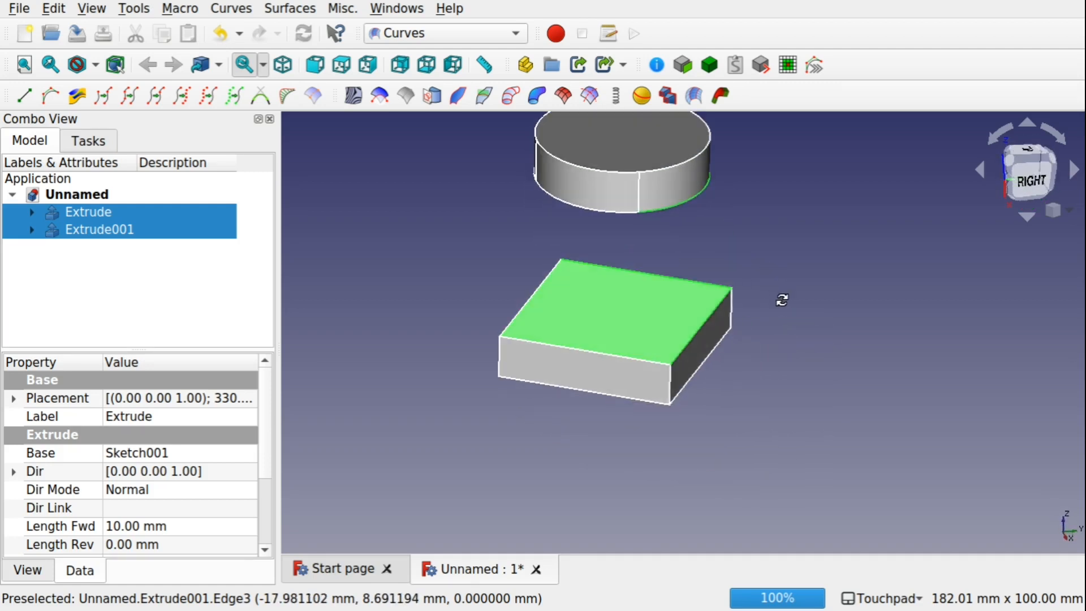
left_click(720, 96)
left_click_drag(756, 233, 796, 281, "shift")
scroll(267, 452, "down", 2)
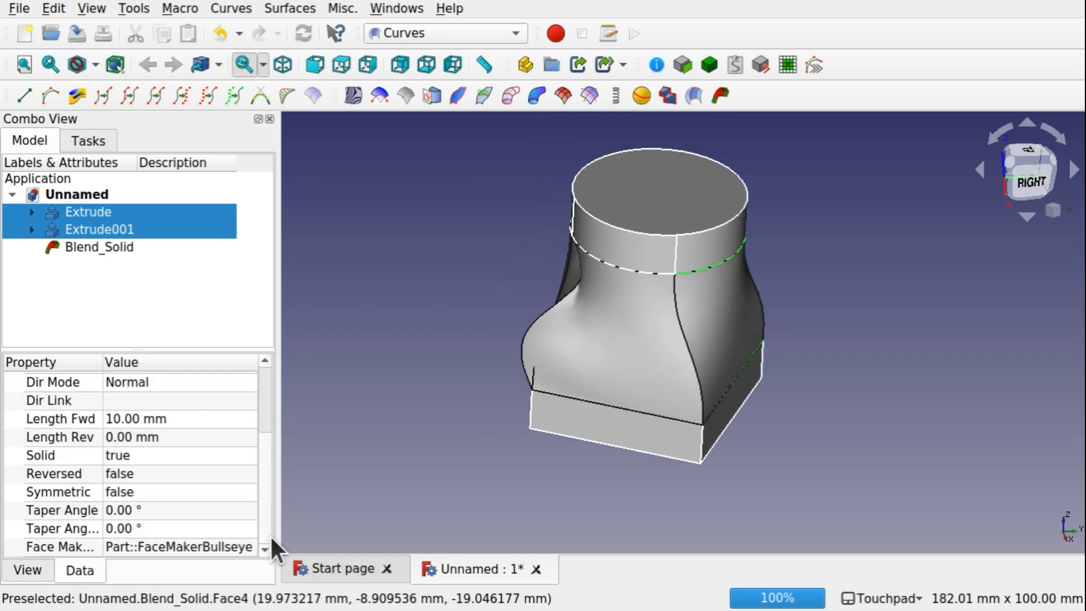
Set the blend solid's Continuity1 and Continuity2 both to 0
left_click(71, 247)
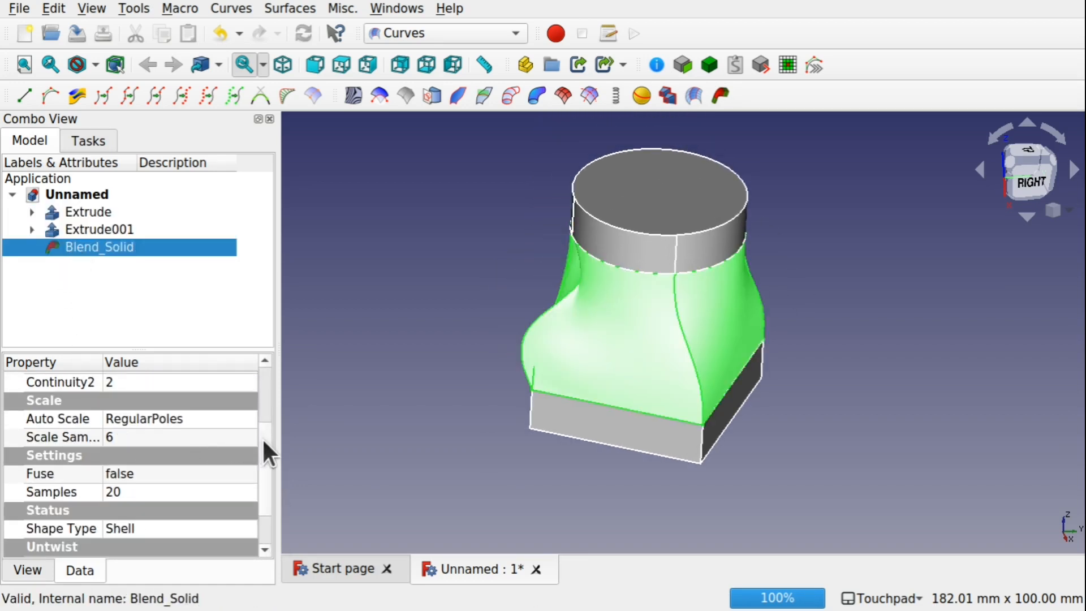
scroll(250, 412, "up", 1)
left_click(171, 426)
type("0")
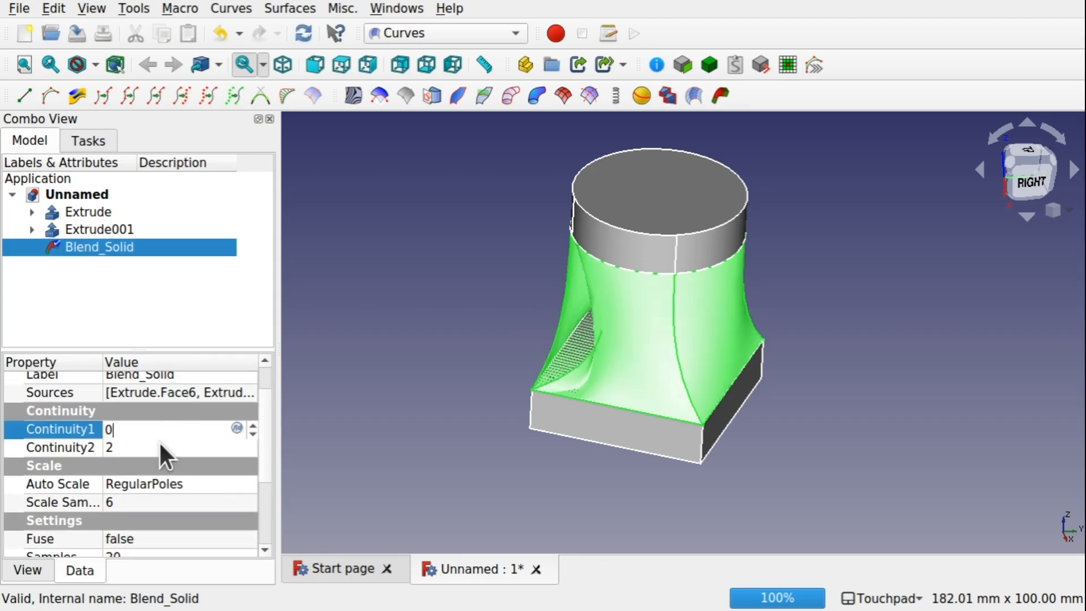
left_click(159, 442)
type("0")
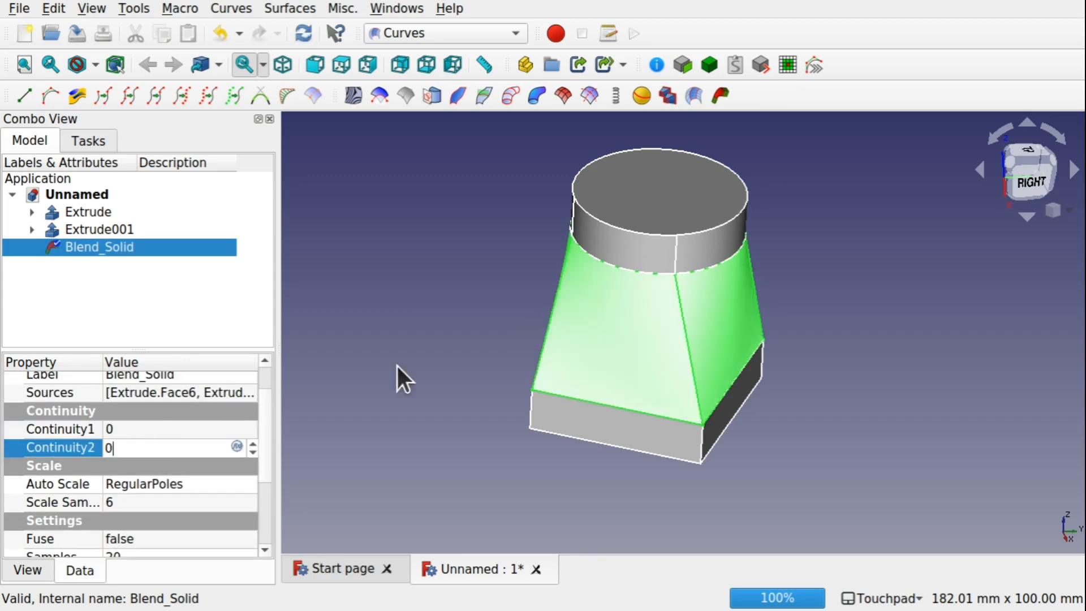
left_click(485, 421)
left_click_drag(536, 387, 601, 369, "shift")
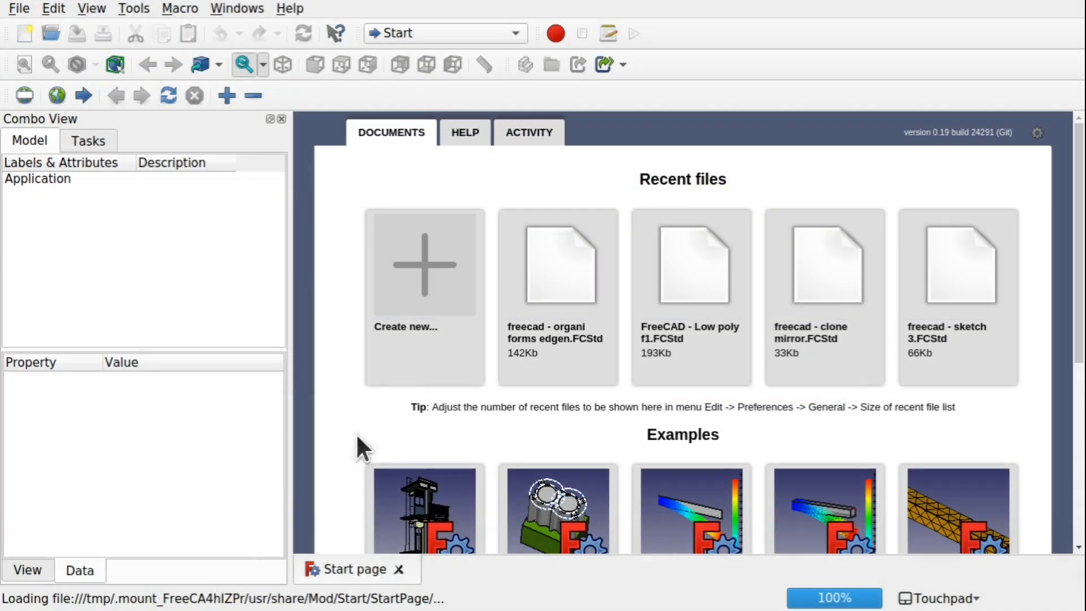
Create a new empty document
left_click(442, 321)
left_click(417, 34)
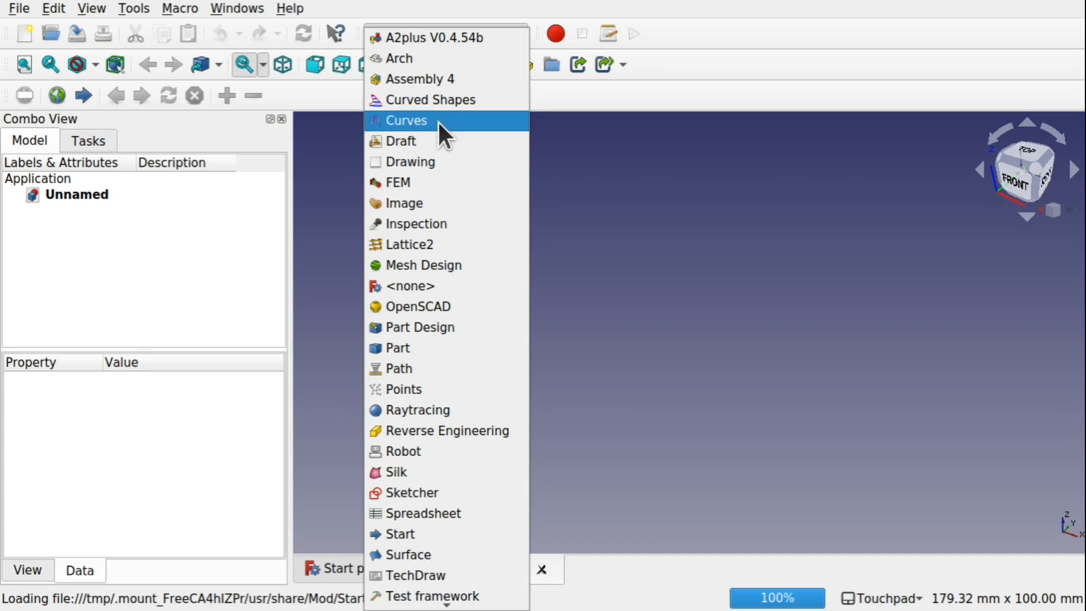
Open the Addon Manager and inspect the installed Curves workbench entry, then close it
left_click(140, 3)
left_click(139, 3)
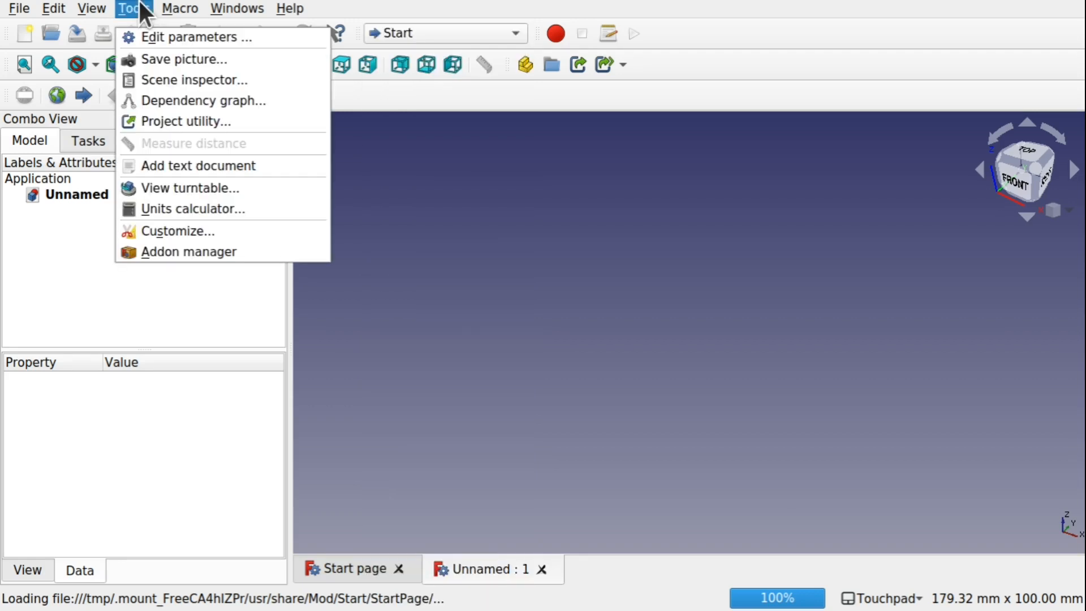
left_click(234, 265)
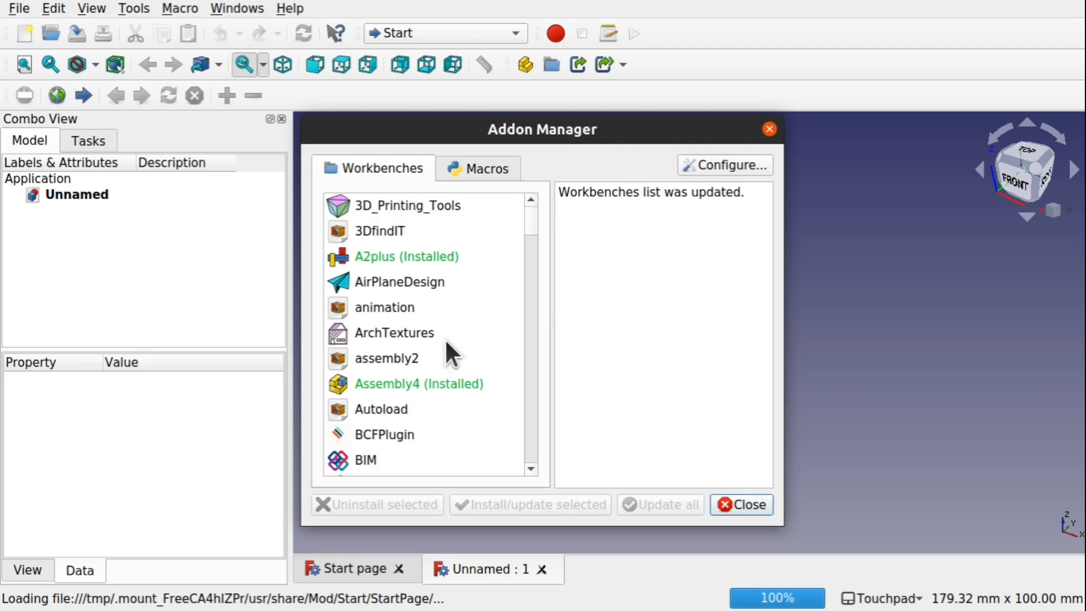
scroll(444, 338, "down", 6)
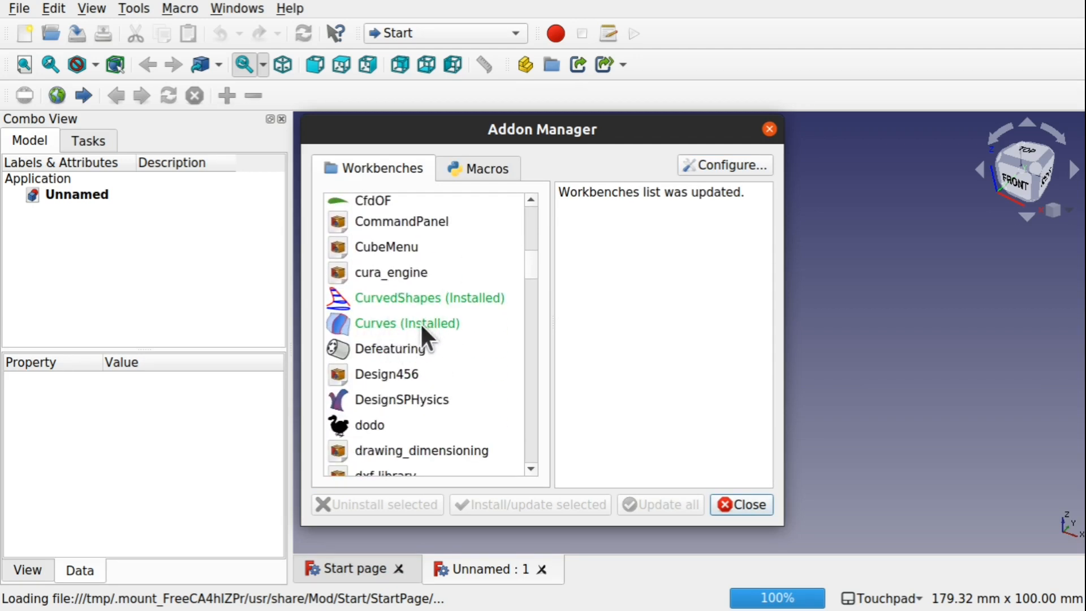
left_click(422, 322)
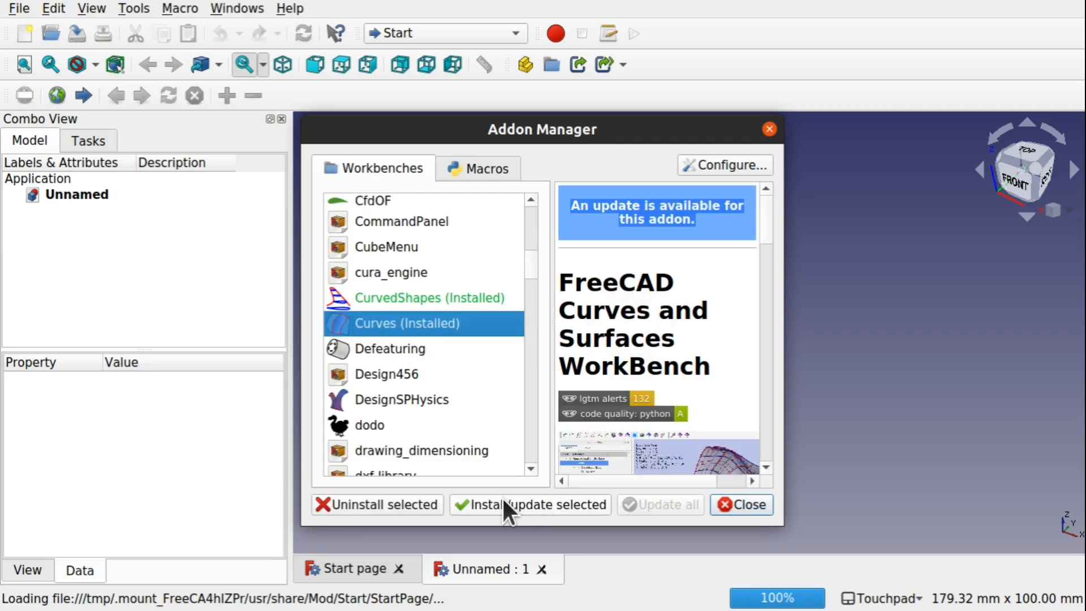
left_click(767, 130)
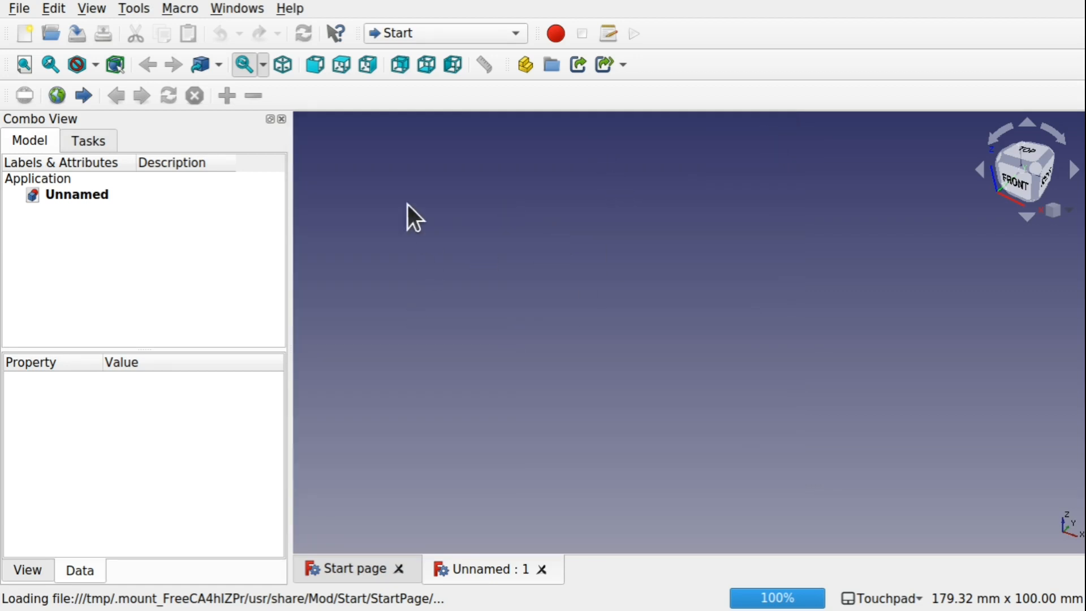
Switch workbenches to Curves and then to Part
left_click(465, 33)
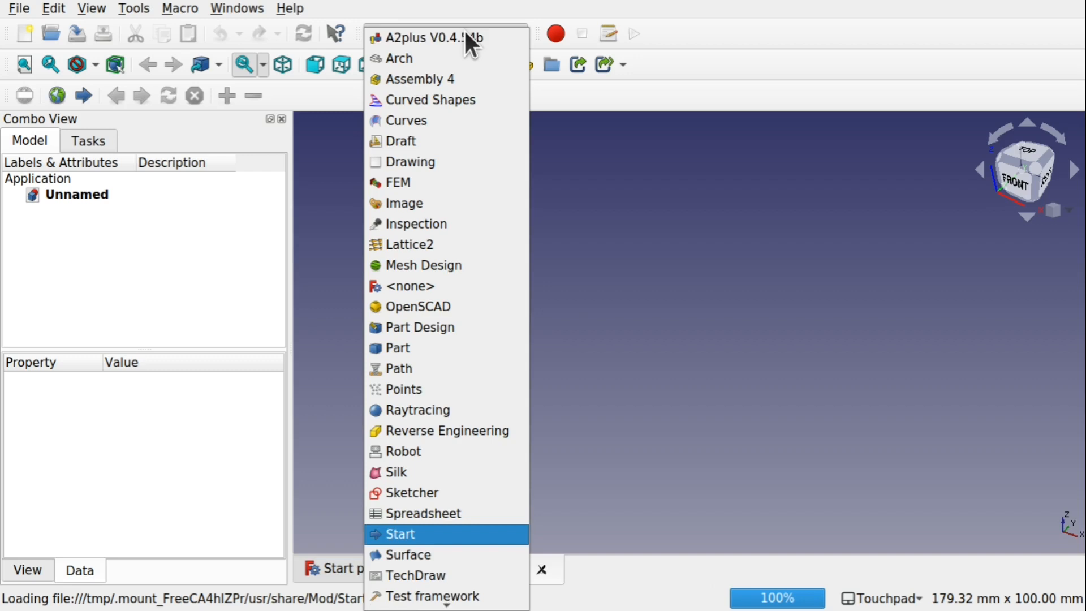
left_click(436, 120)
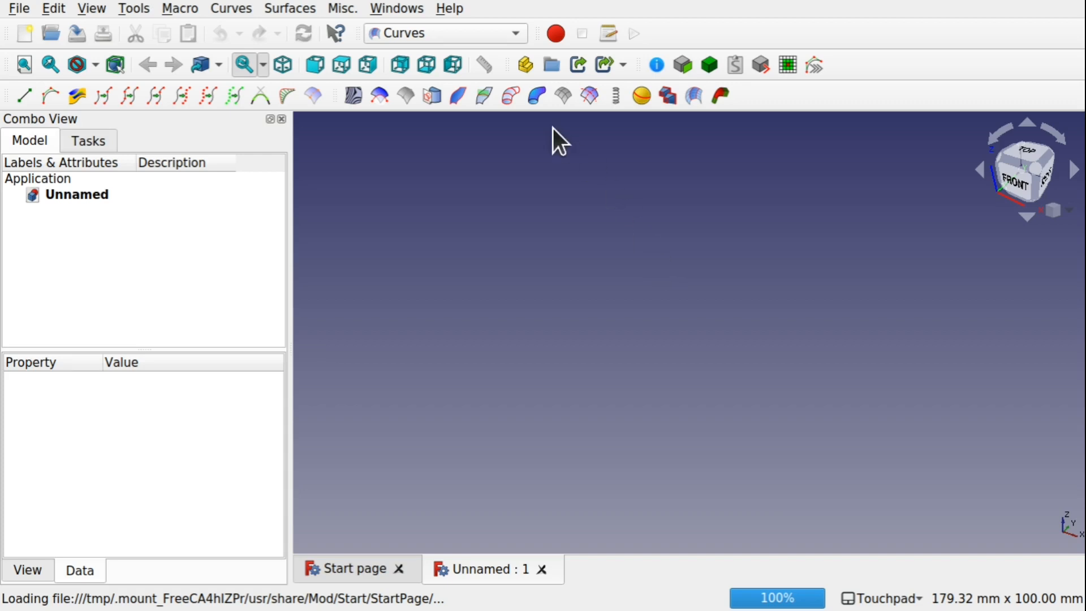
left_click(436, 32)
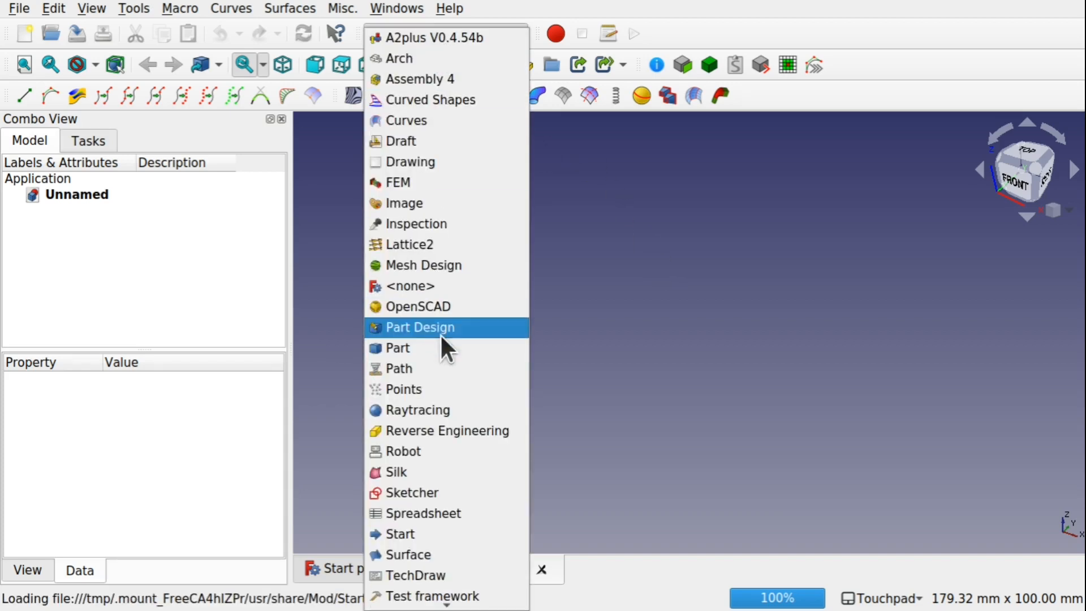
left_click(459, 354)
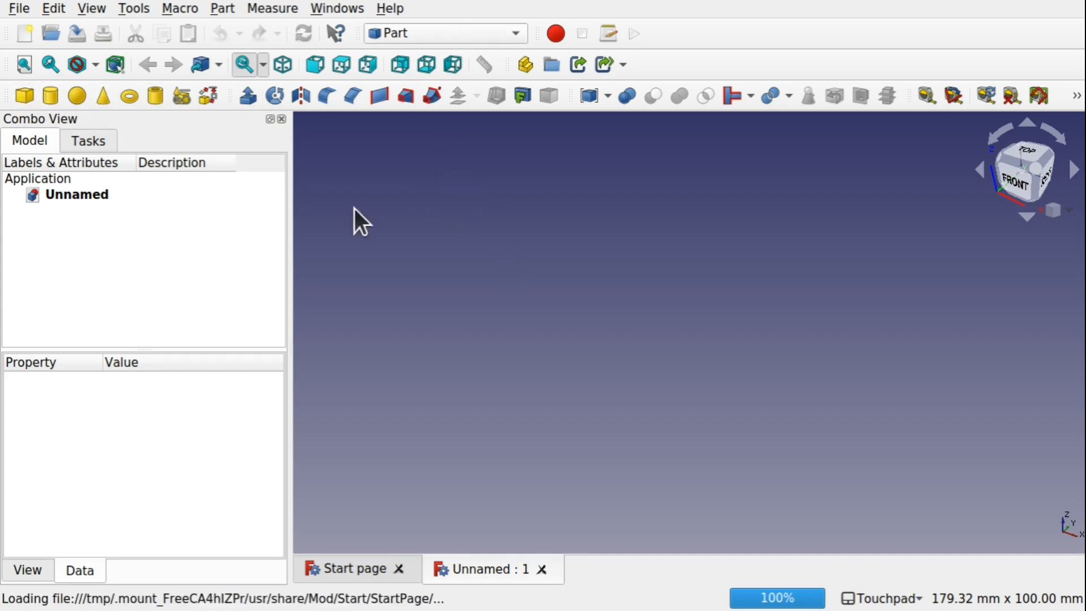
Create two default cubes
left_click(18, 96)
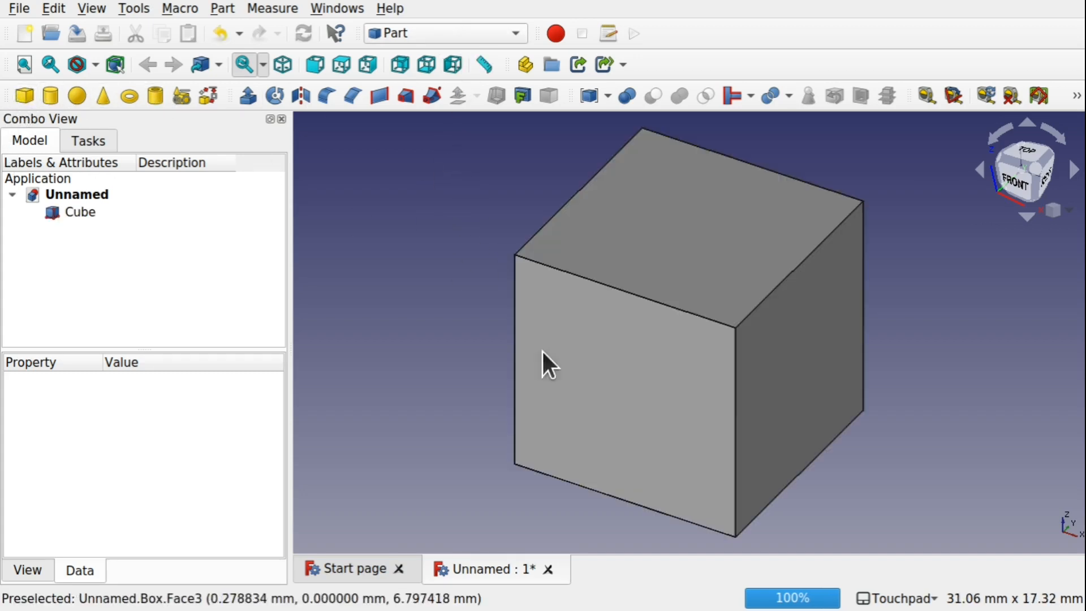
scroll(603, 426, "down", 3)
scroll(602, 425, "down", 1)
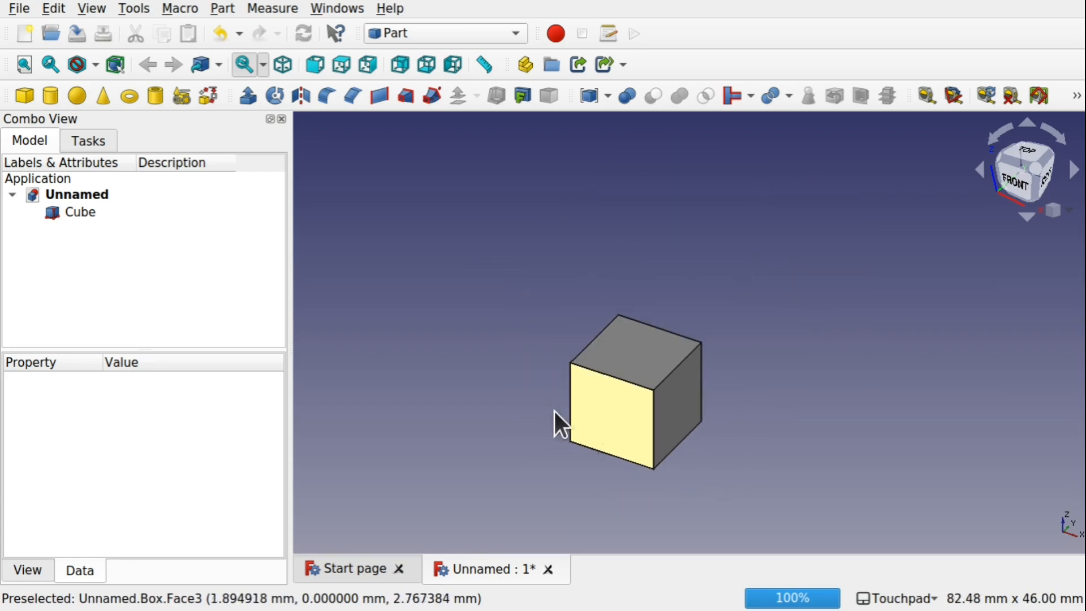
left_click(23, 95)
scroll(599, 421, "down", 10)
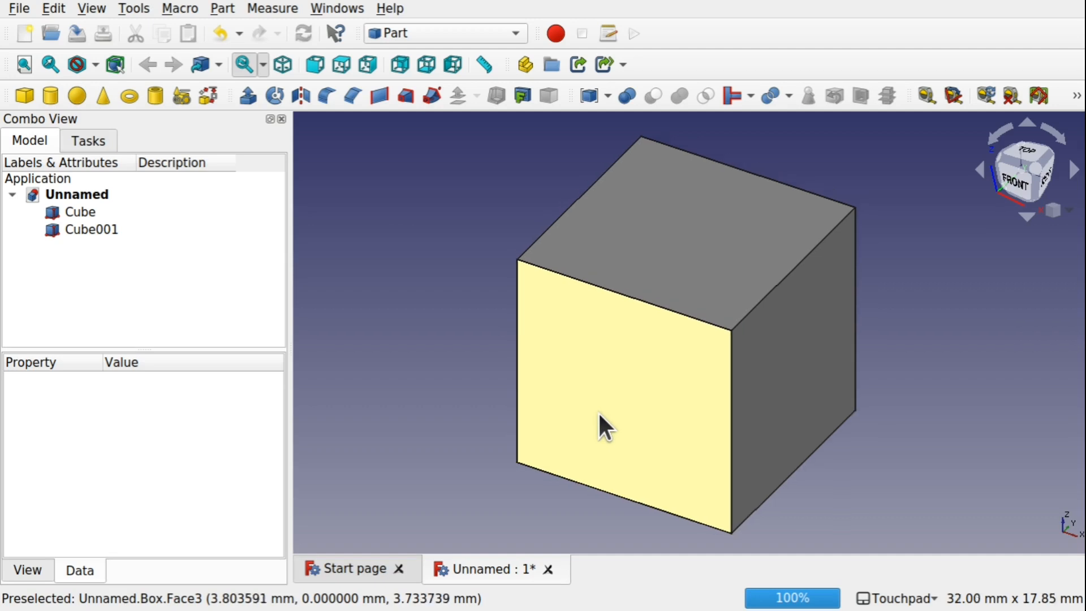
Move the second cube along the X axis about 25 mm with the Transform tool
left_click(76, 226)
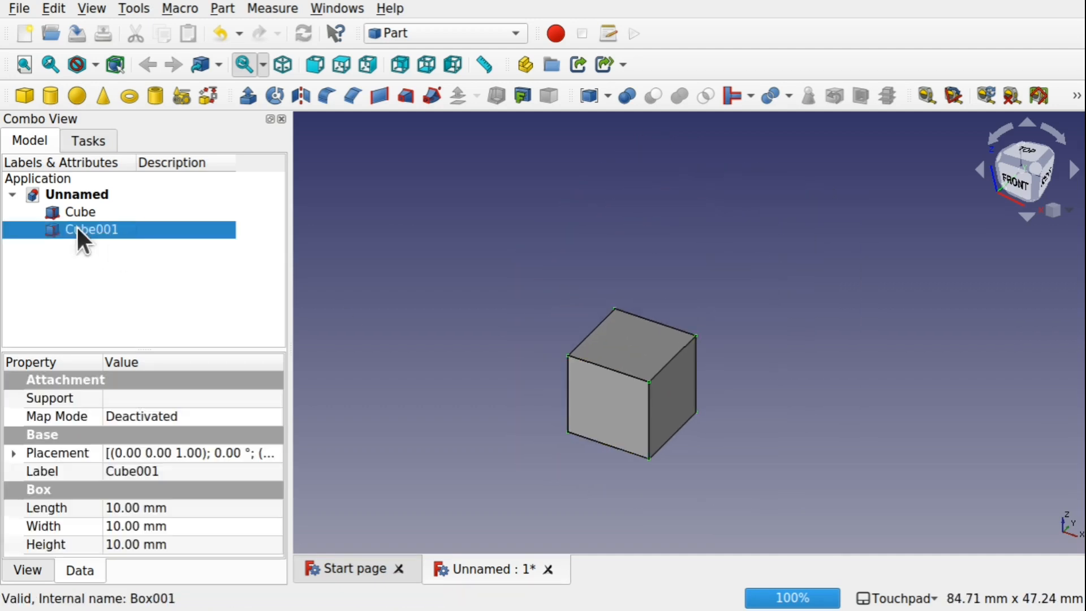
right_click(76, 225)
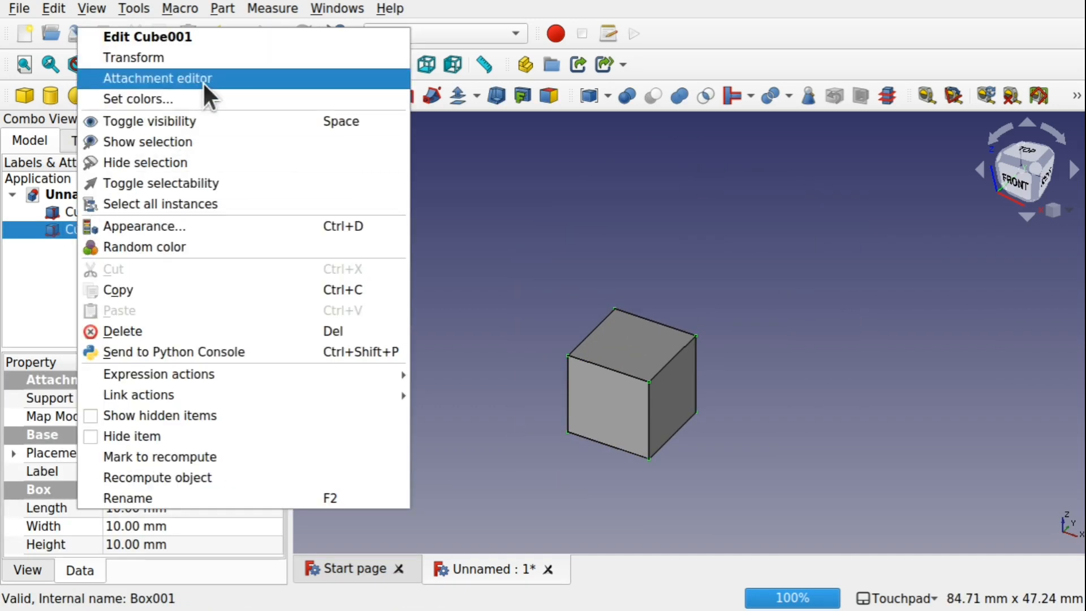
left_click(235, 59)
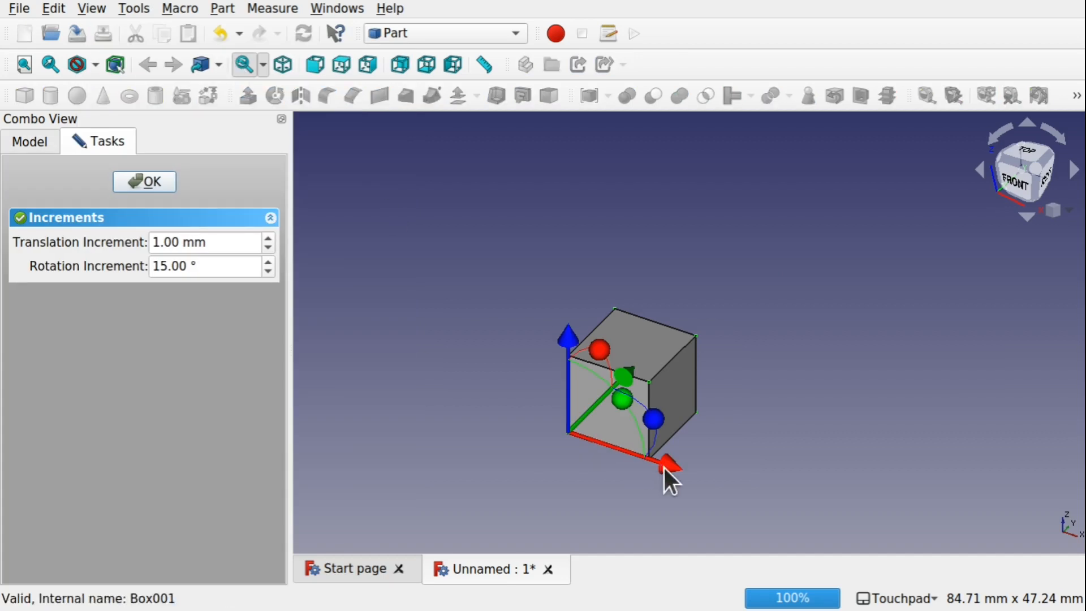
left_click_drag(664, 468, 889, 529)
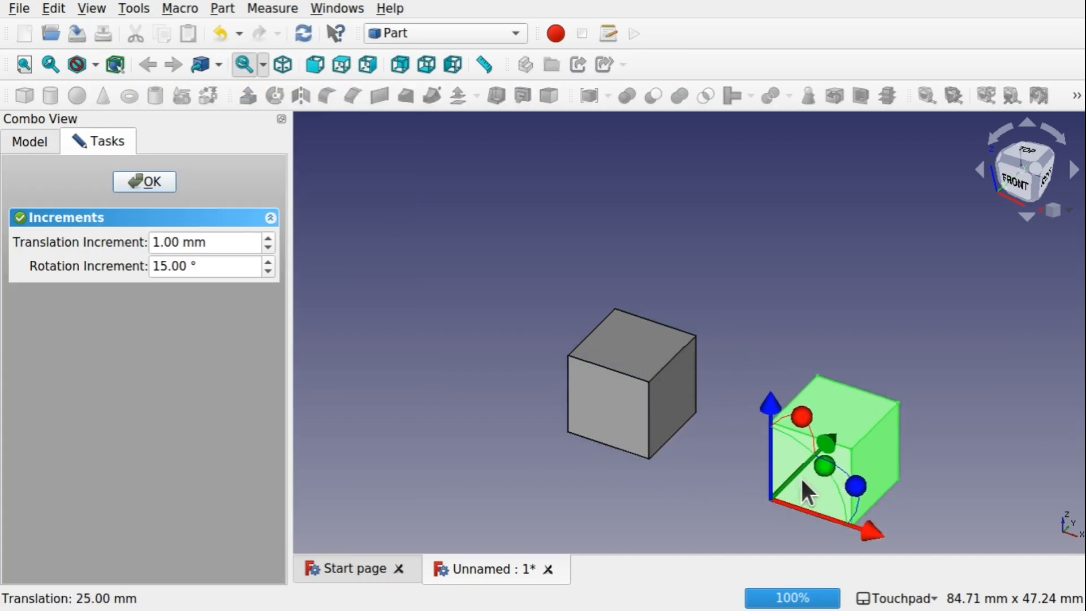
middle_click_drag(802, 485, 711, 396, "shift")
middle_click_drag(596, 350, 635, 337, "alt")
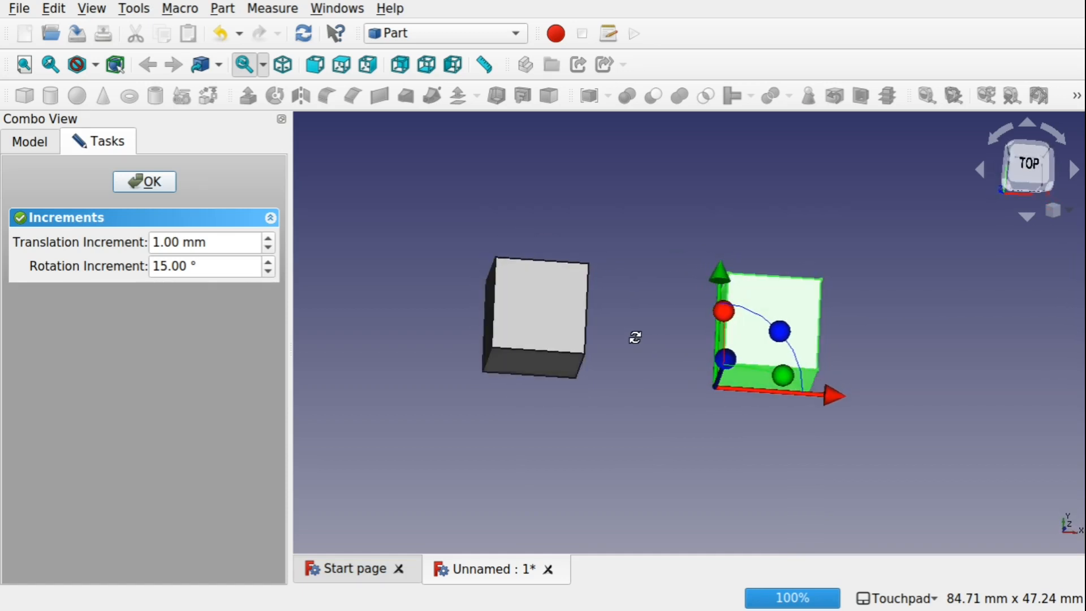
left_click_drag(842, 389, 880, 393)
middle_click_drag(758, 389, 688, 374, "alt")
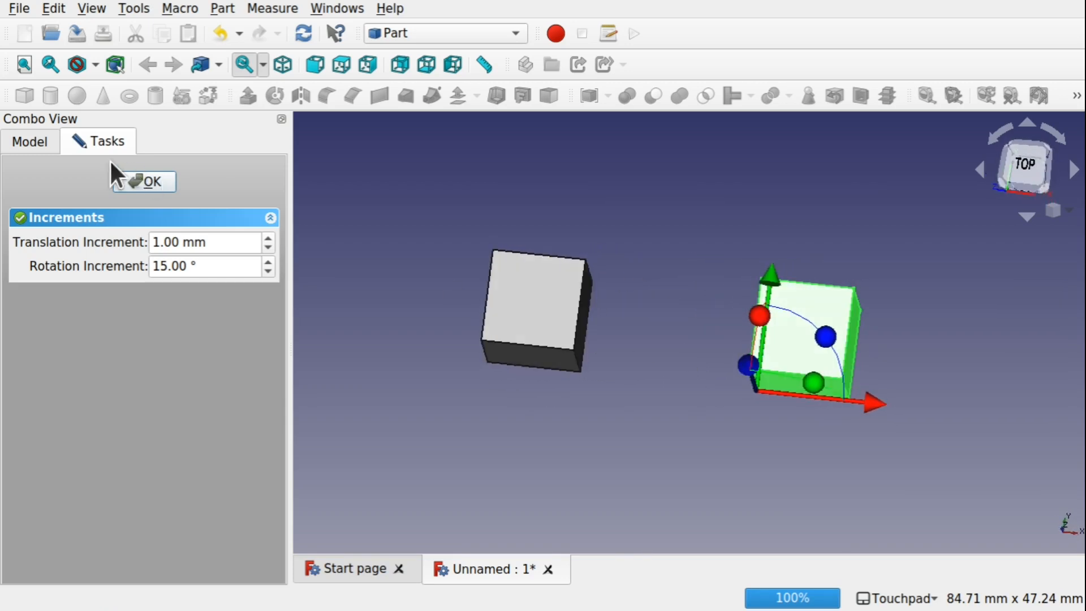
left_click(130, 181)
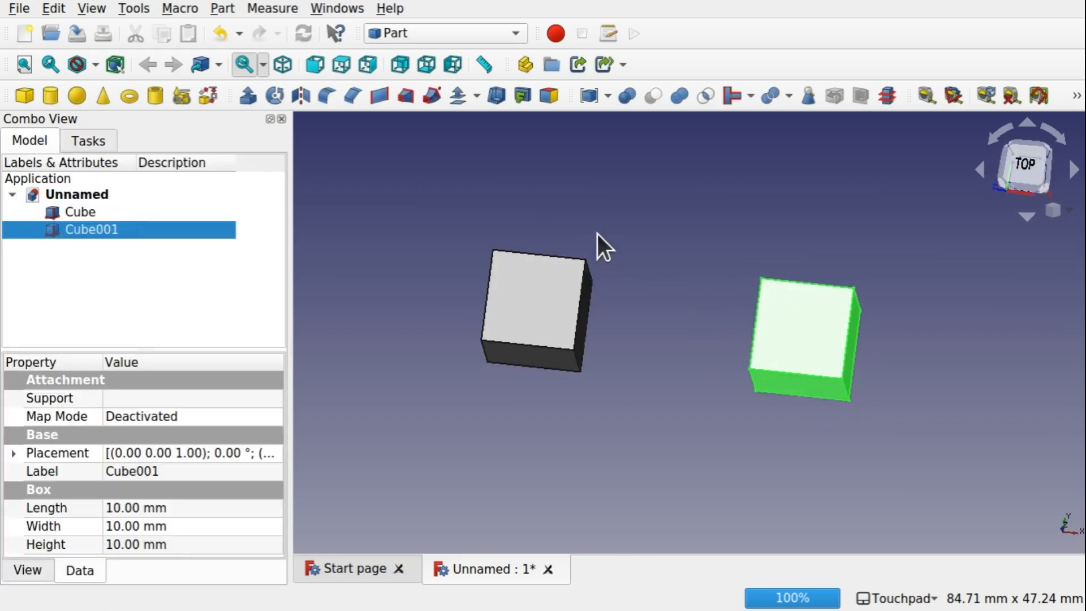
Switch to the Curves workbench and browse its menus
left_click(450, 32)
left_click(410, 109)
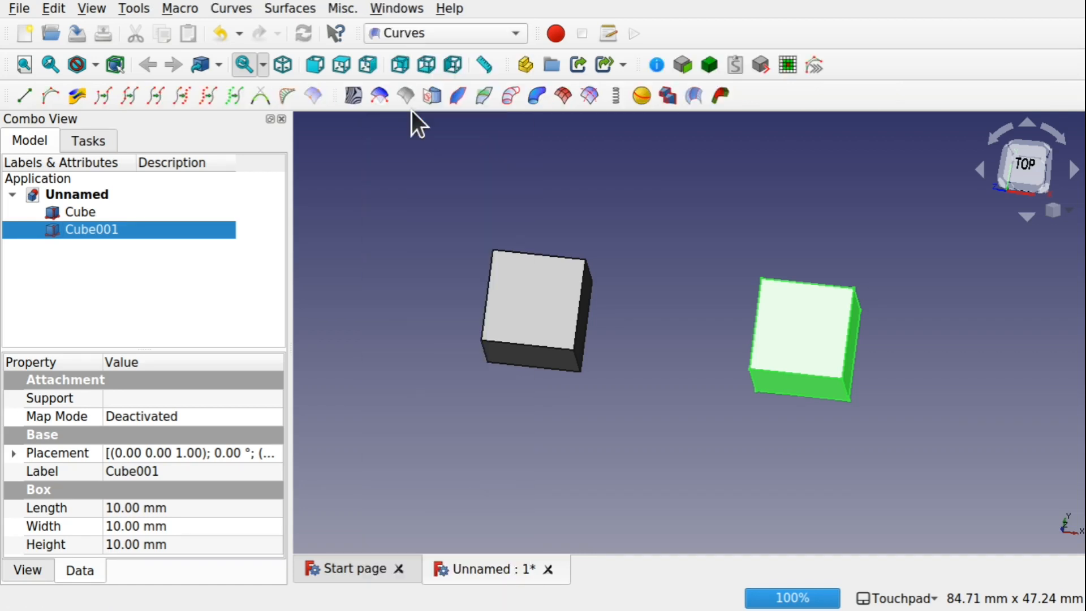
left_click_drag(694, 279, 629, 281, "alt")
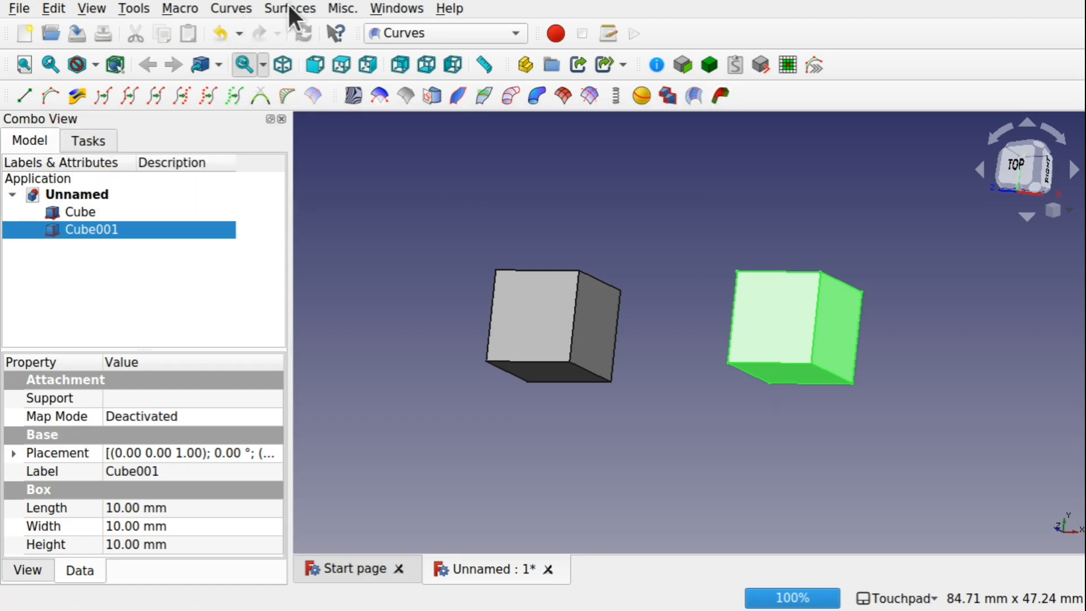
left_click(289, 9)
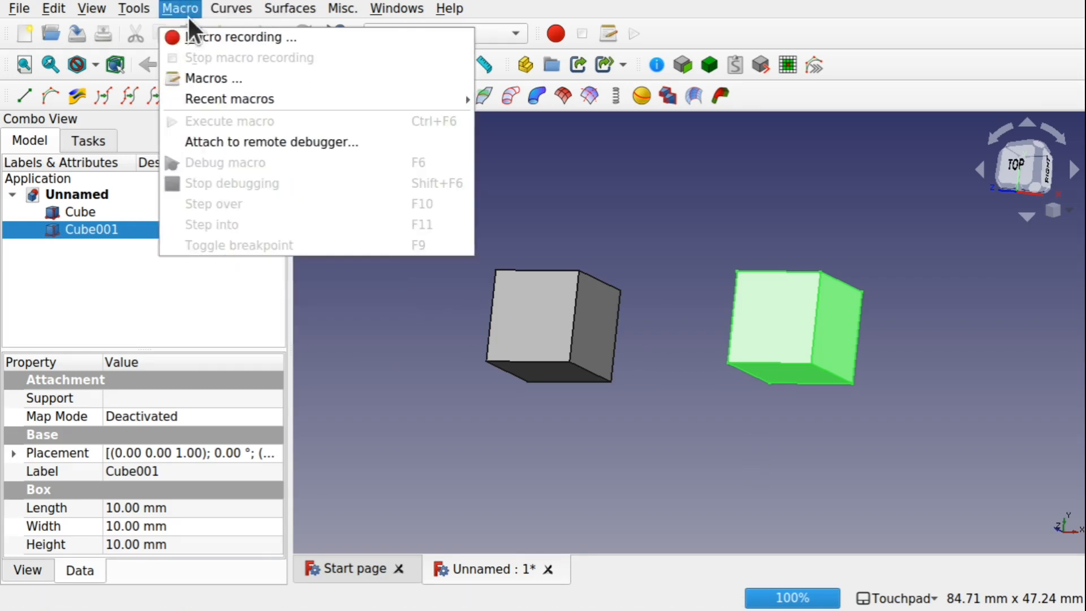
mouse_move(219, 10)
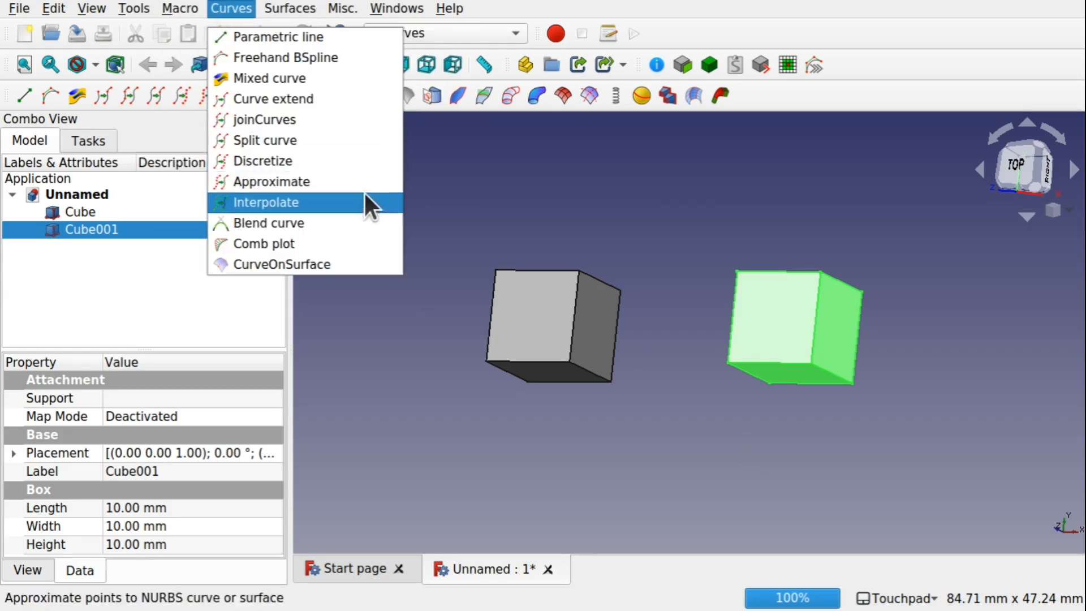
left_click(701, 389)
left_click_drag(701, 389, 836, 356, "alt")
left_click(813, 385)
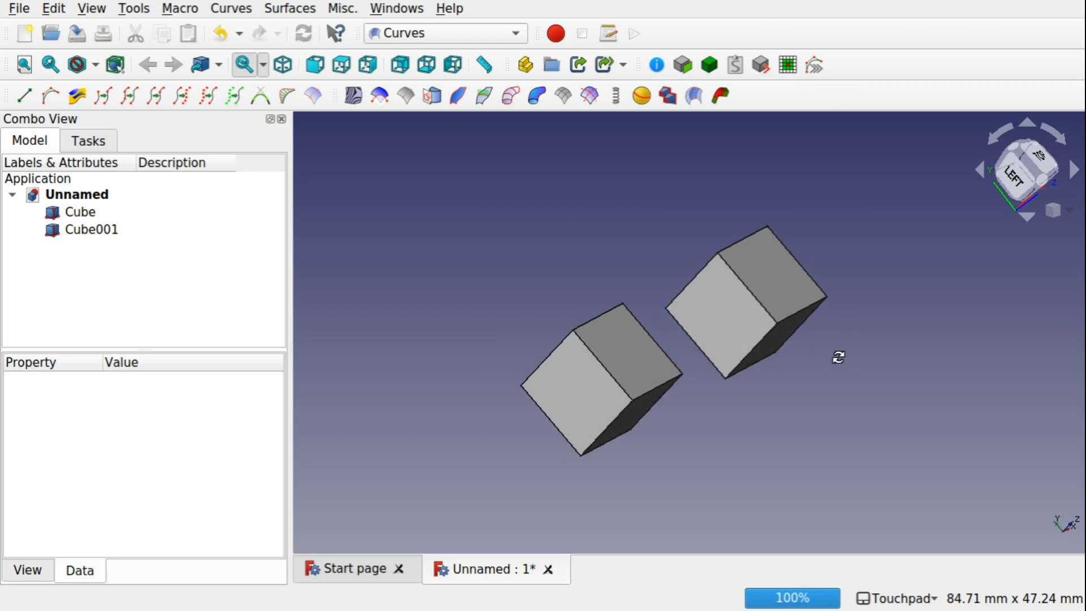
Select a face on each cube and create a Blend Solid joining the two selected faces
left_click(707, 314)
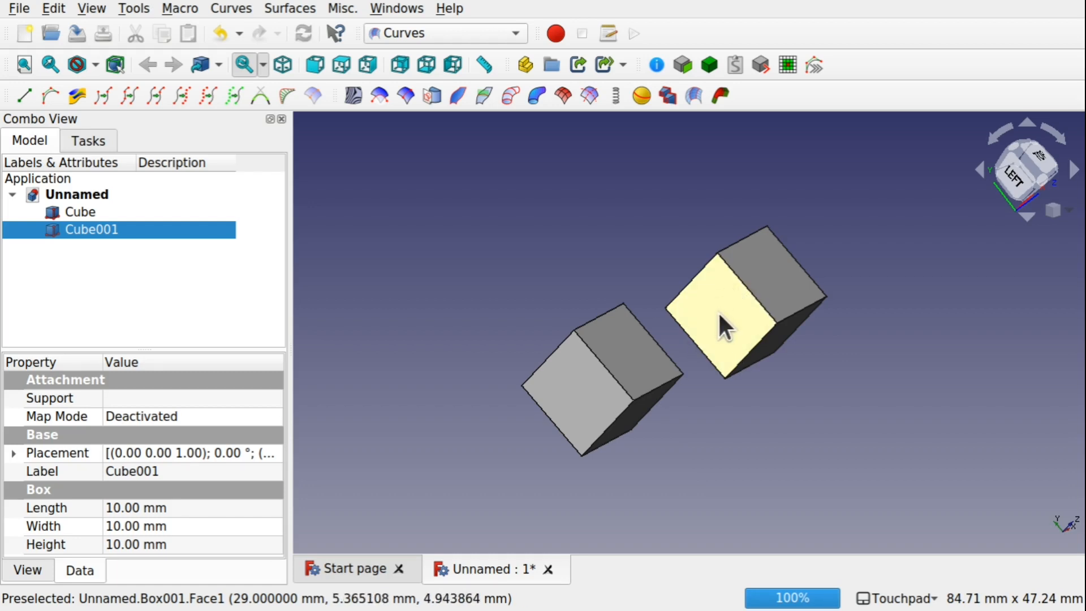
left_click(694, 346)
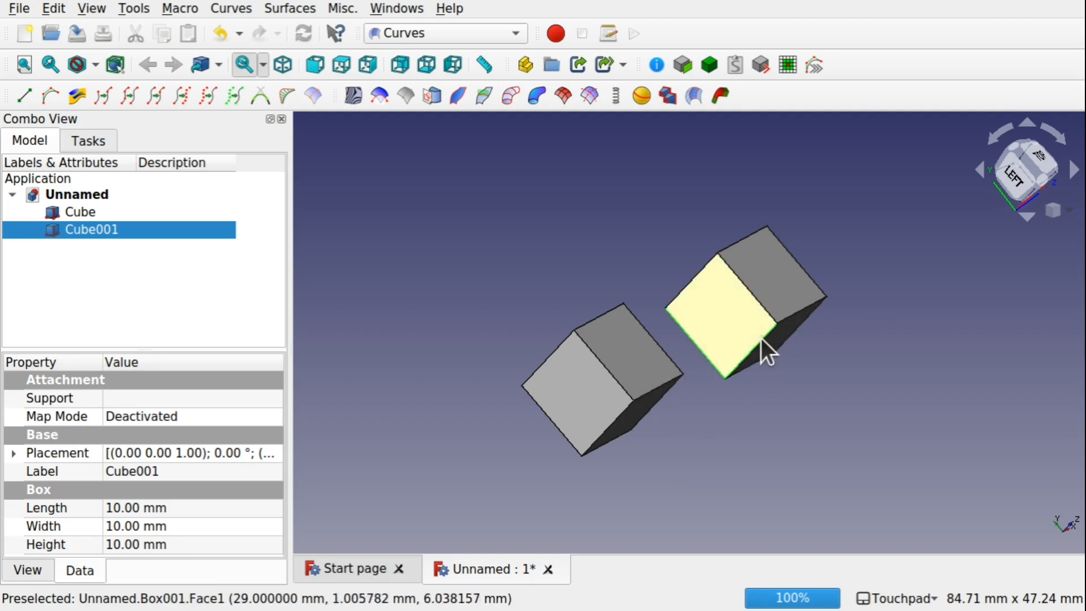
left_click_drag(778, 314, 585, 358, "alt")
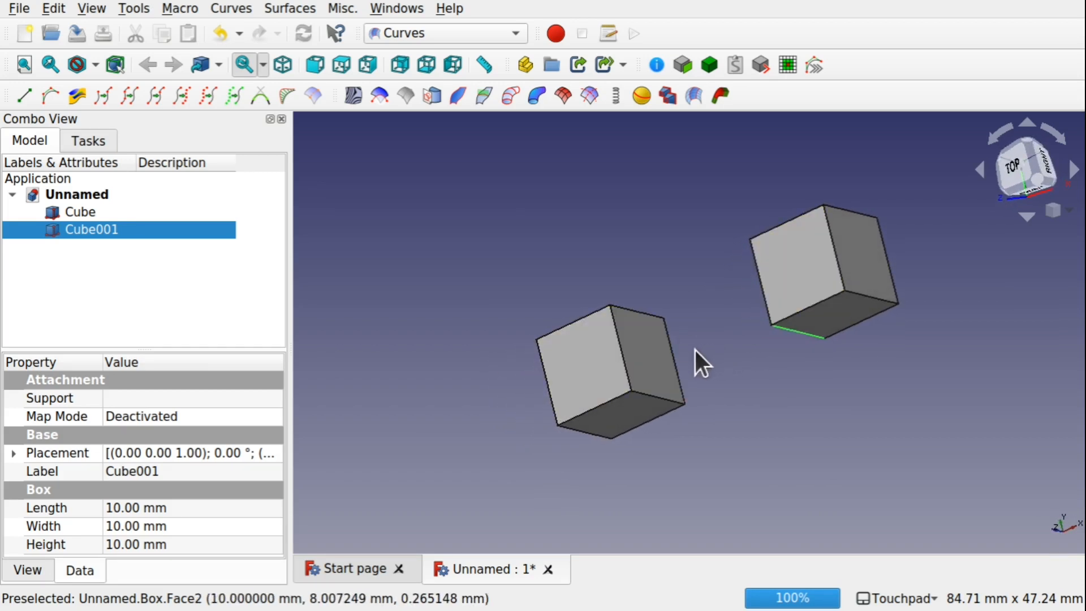
left_click(640, 362, "ctrl")
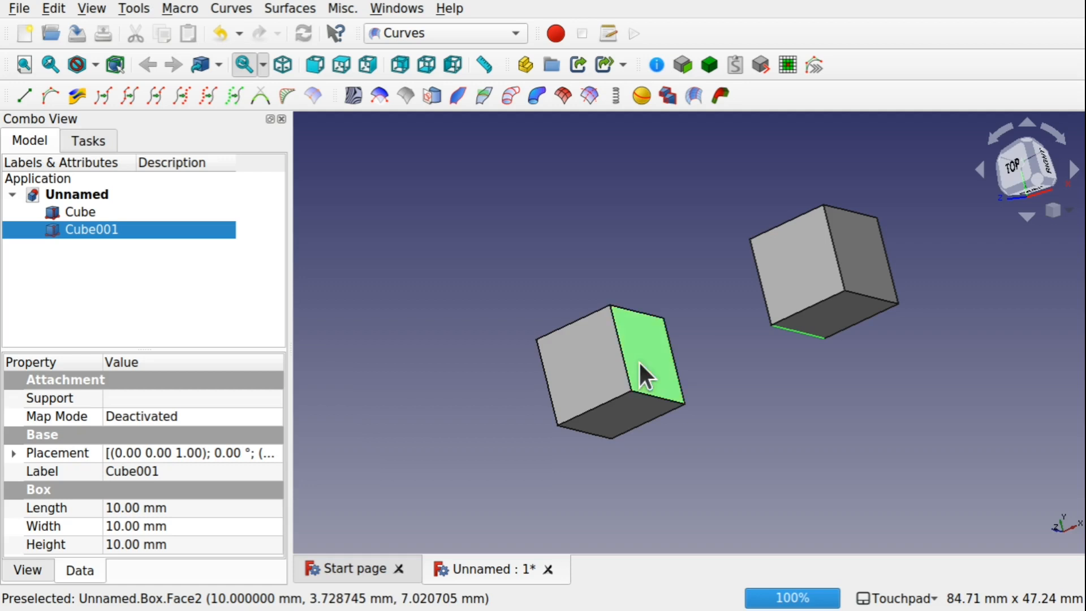
left_click(678, 374, "ctrl")
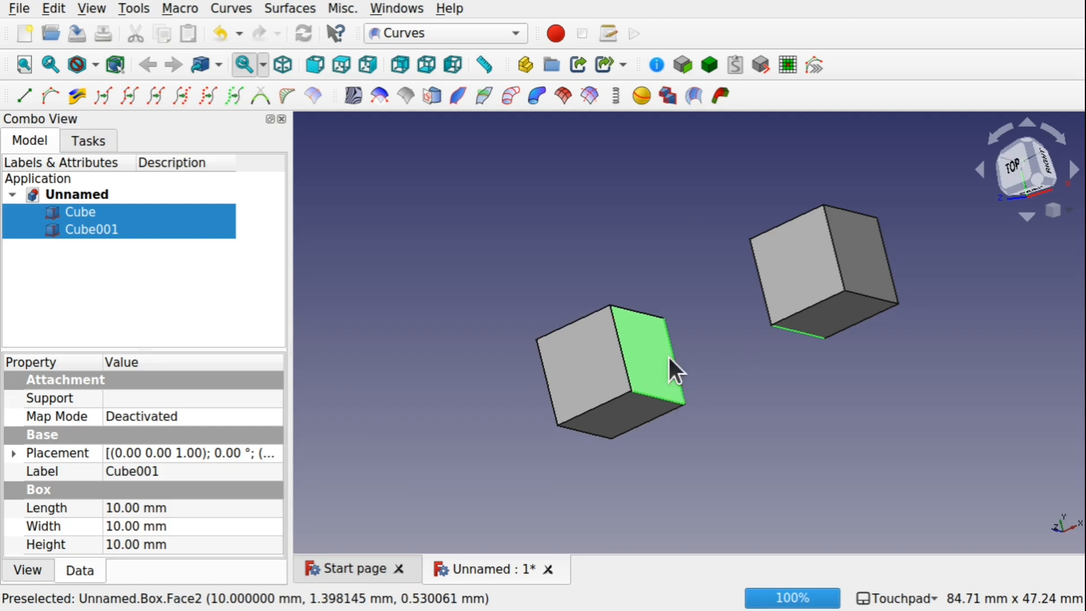
left_click_drag(660, 356, 704, 369, "shift")
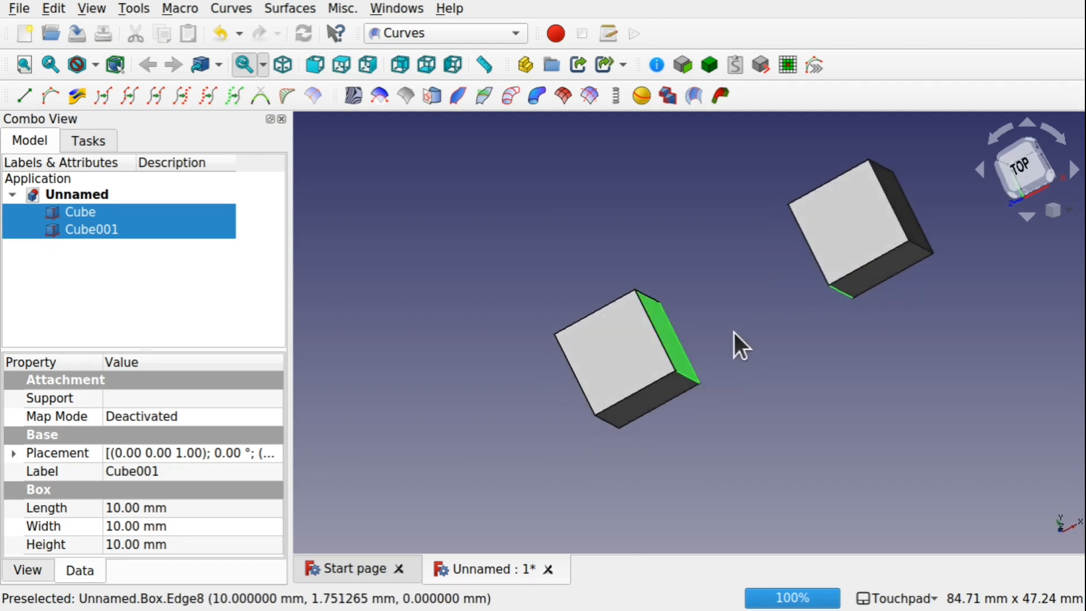
left_click_drag(734, 332, 805, 272, "shift")
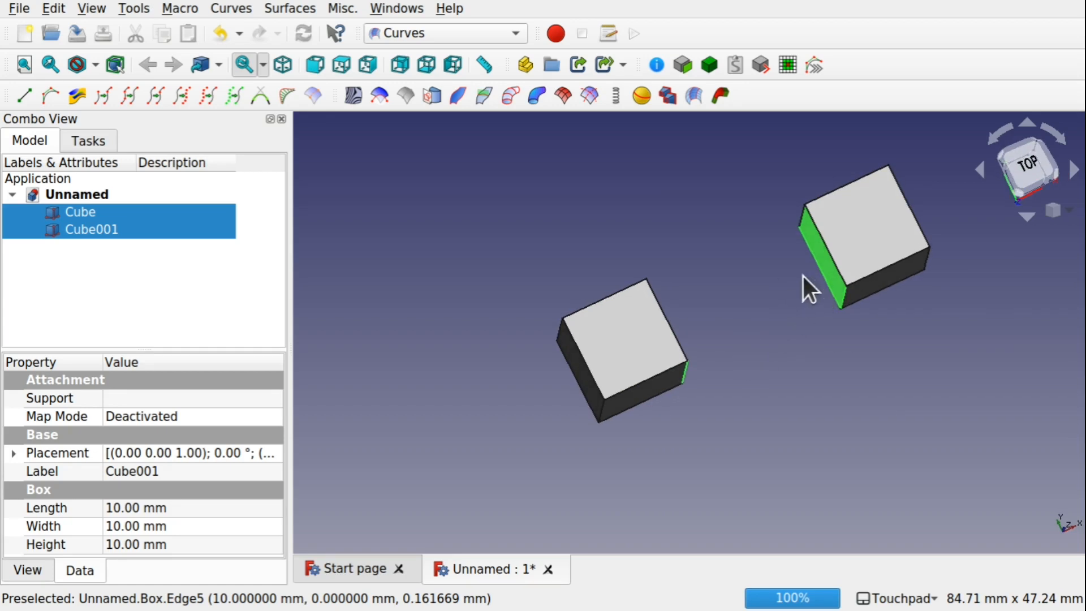
left_click_drag(771, 349, 716, 371, "shift")
left_click_drag(765, 339, 885, 326, "shift")
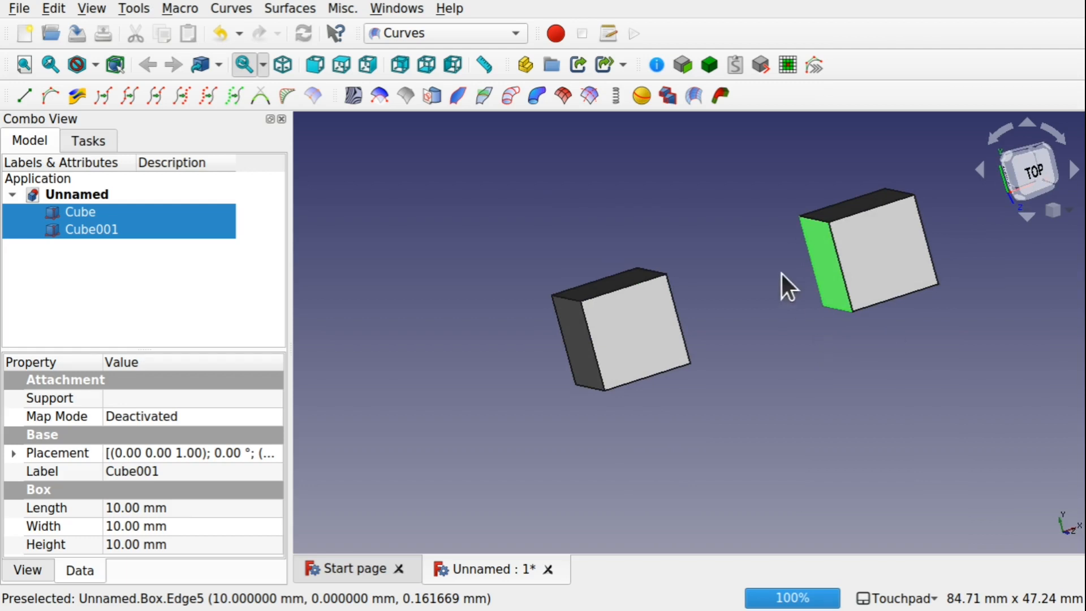
left_click(721, 96)
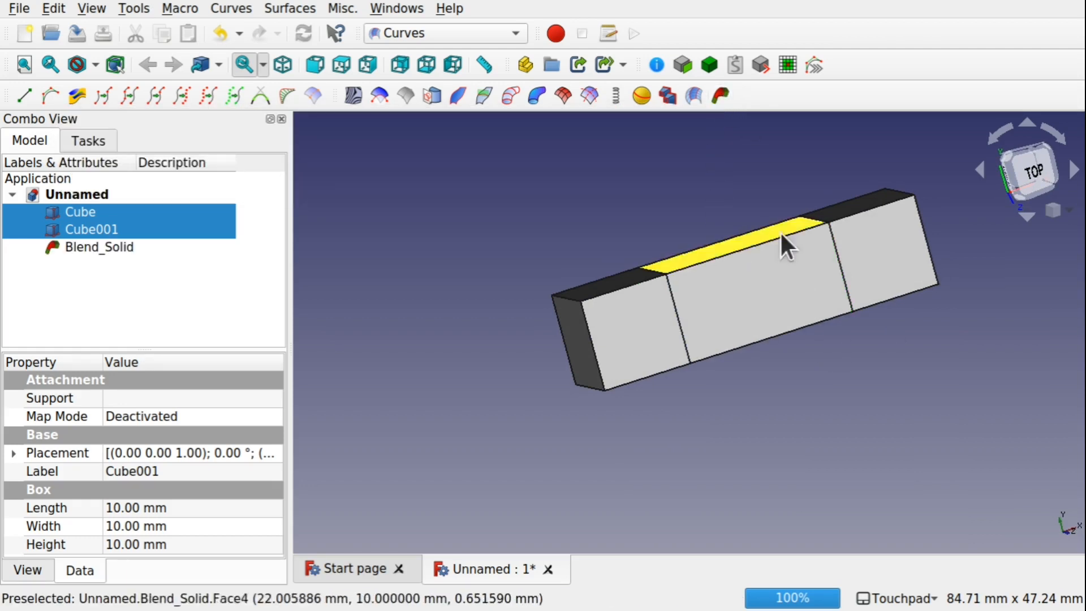
Rotate the first cube by -30° and move it about 7 mm with the Transform tool
left_click_drag(781, 243, 673, 264, "shift")
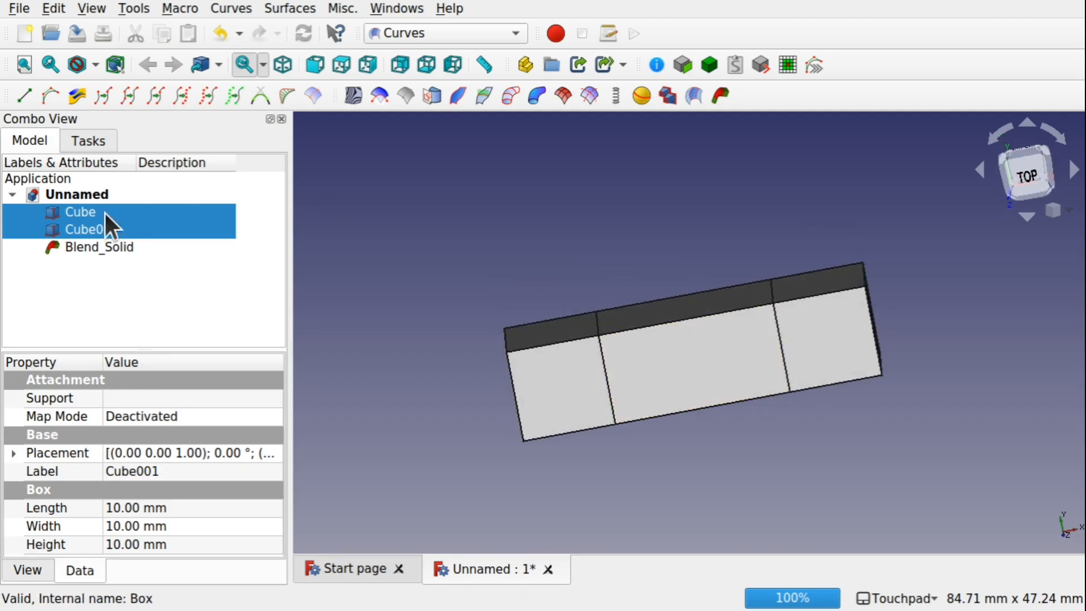
left_click(93, 219)
right_click(93, 220)
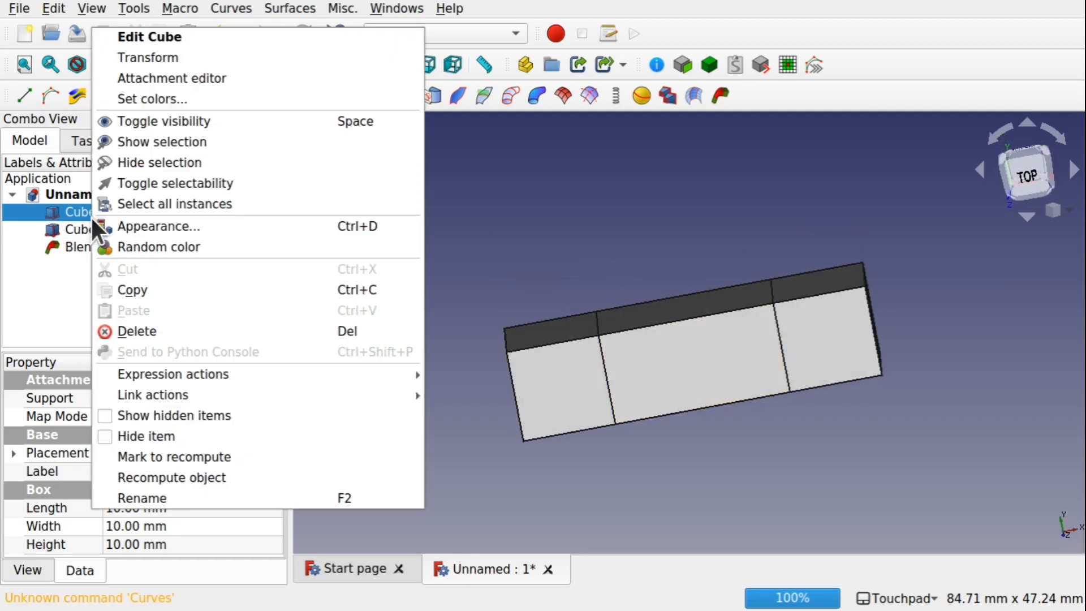
left_click(202, 64)
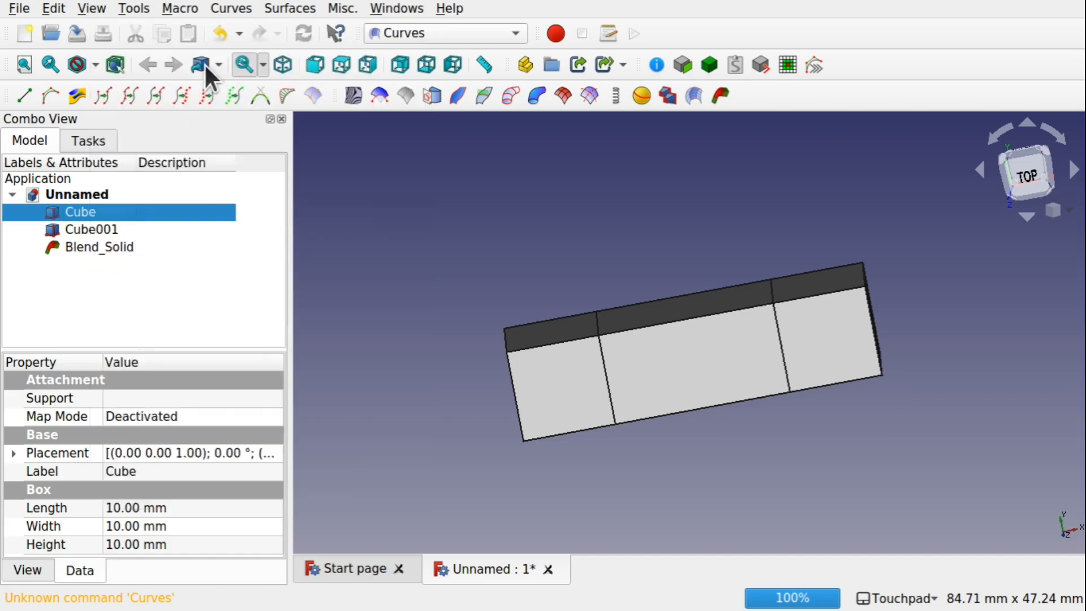
left_click_drag(502, 306, 495, 195)
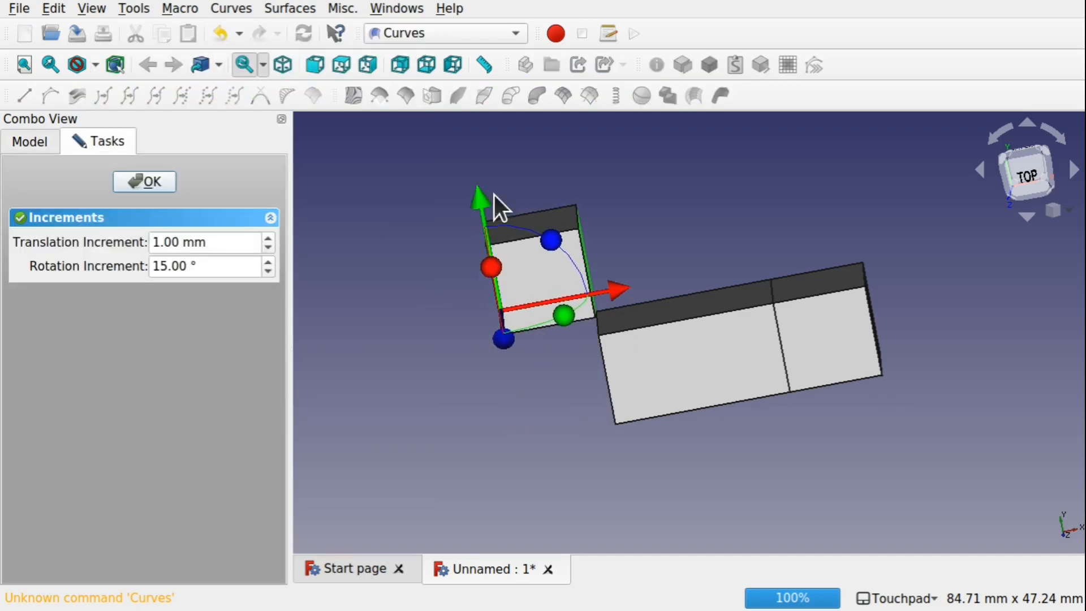
left_click_drag(555, 240, 596, 284)
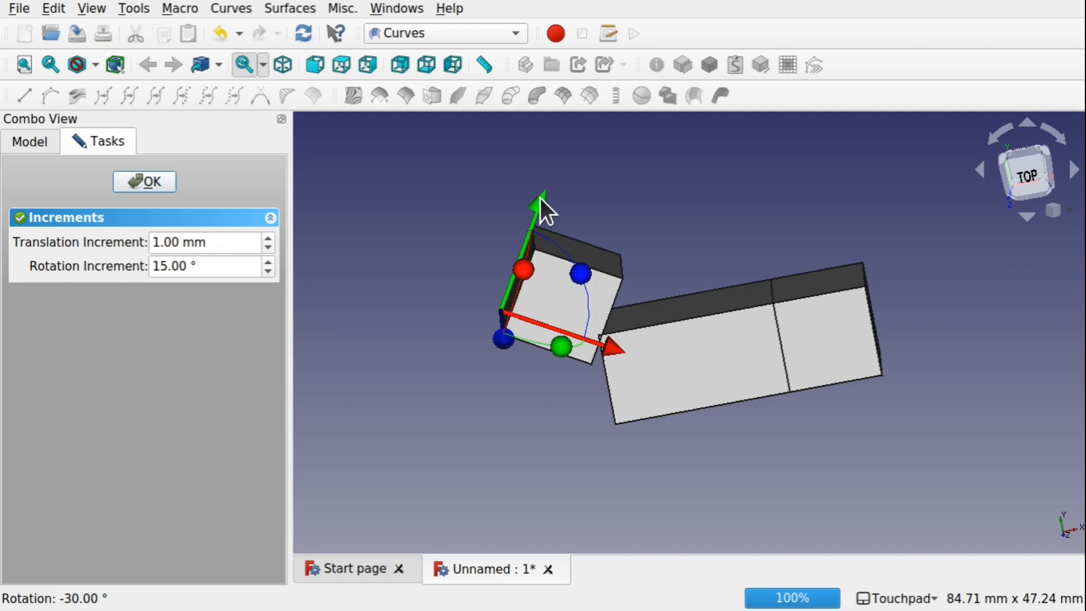
left_click_drag(541, 199, 608, 130)
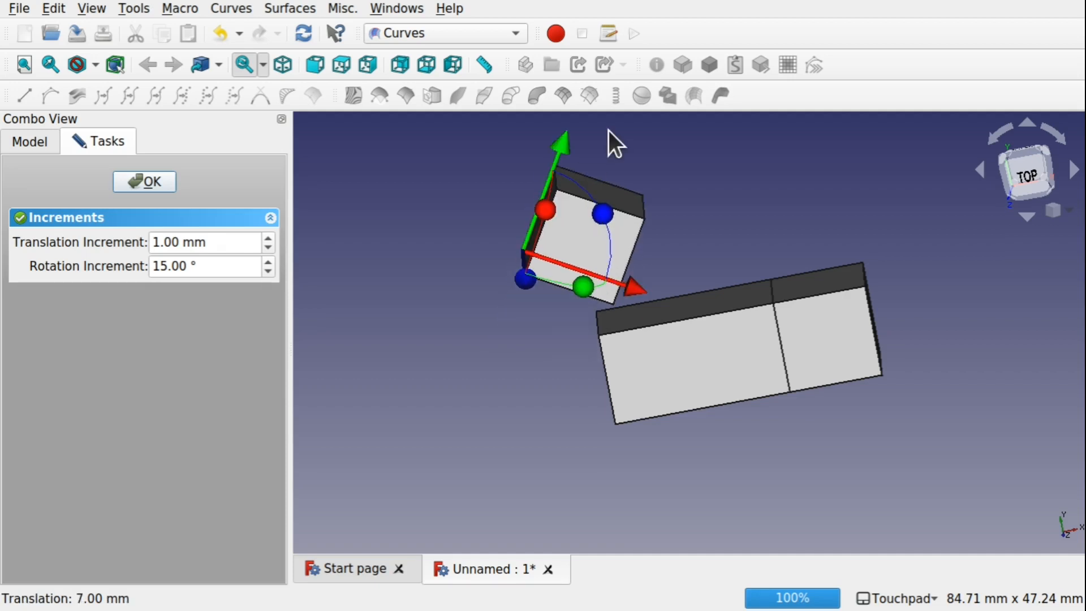
left_click(142, 176)
Set the Blend Solid's Continuity1 to 0
left_click_drag(733, 273, 735, 198, "shift")
left_click_drag(713, 256, 645, 332, "shift")
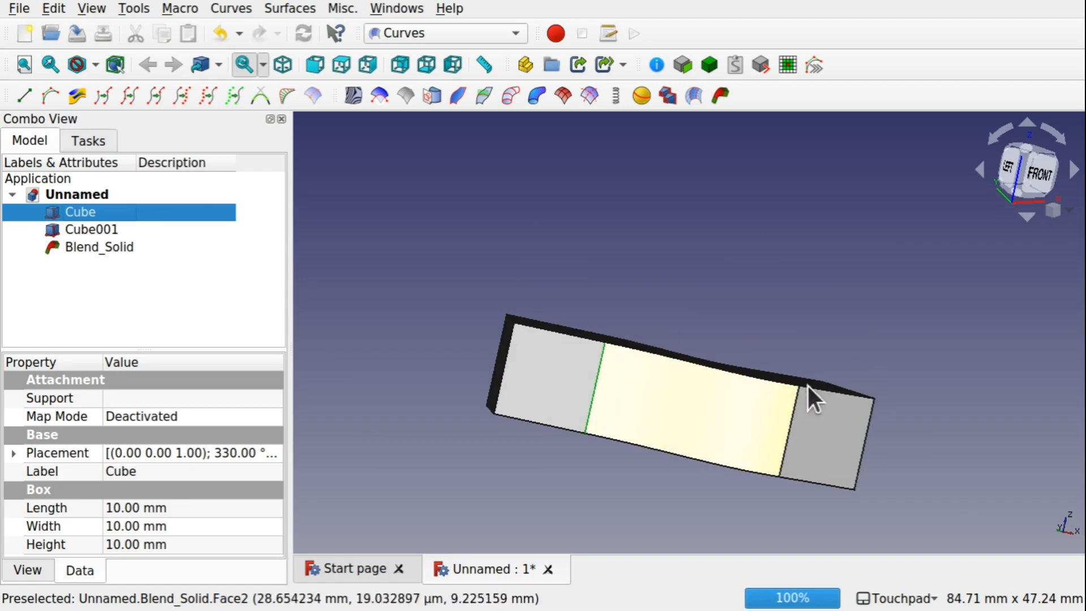
left_click_drag(810, 395, 802, 355, "shift")
left_click_drag(736, 303, 661, 327, "shift")
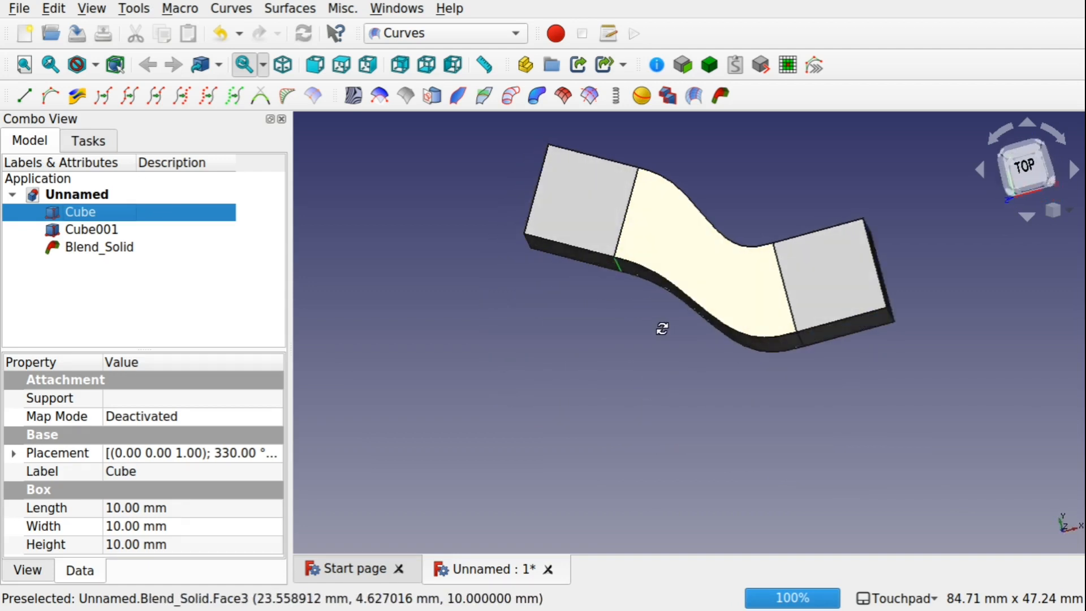
left_click_drag(725, 277, 707, 331, "shift")
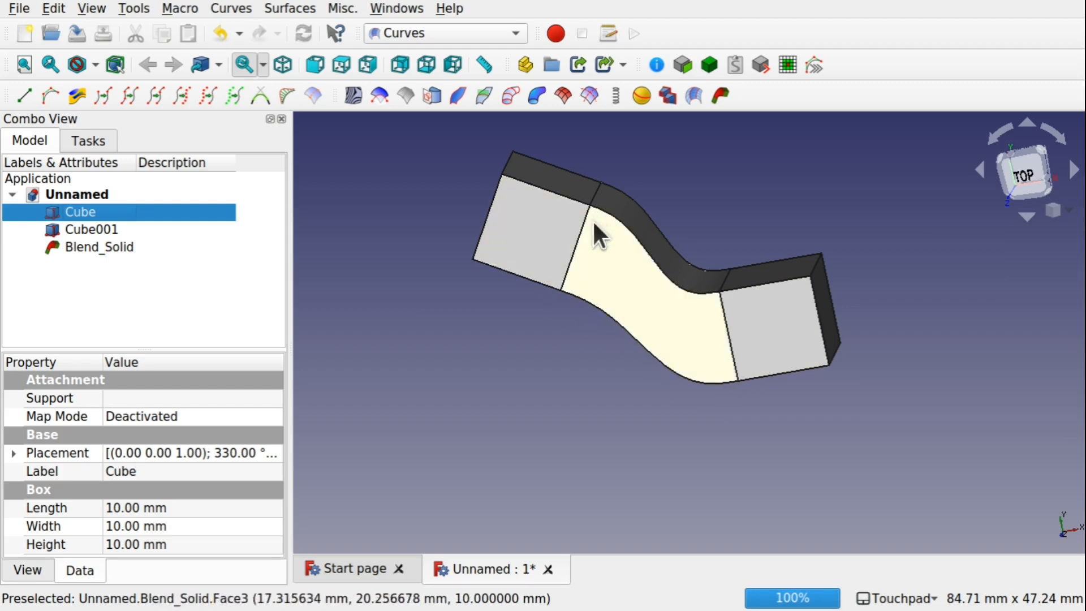
left_click_drag(601, 274, 648, 278, "shift")
left_click(120, 245)
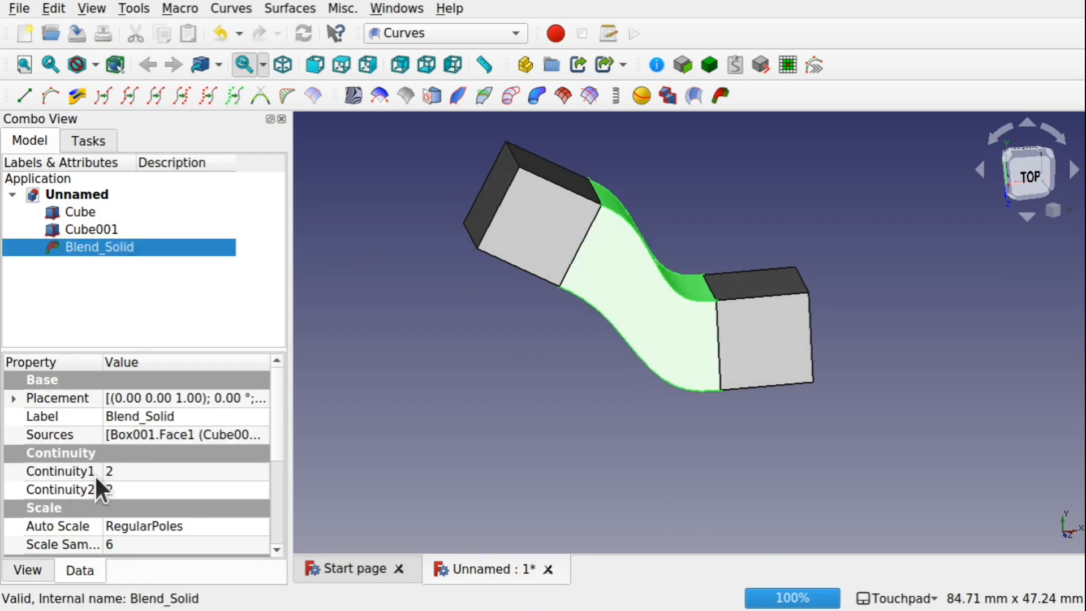
left_click(169, 470)
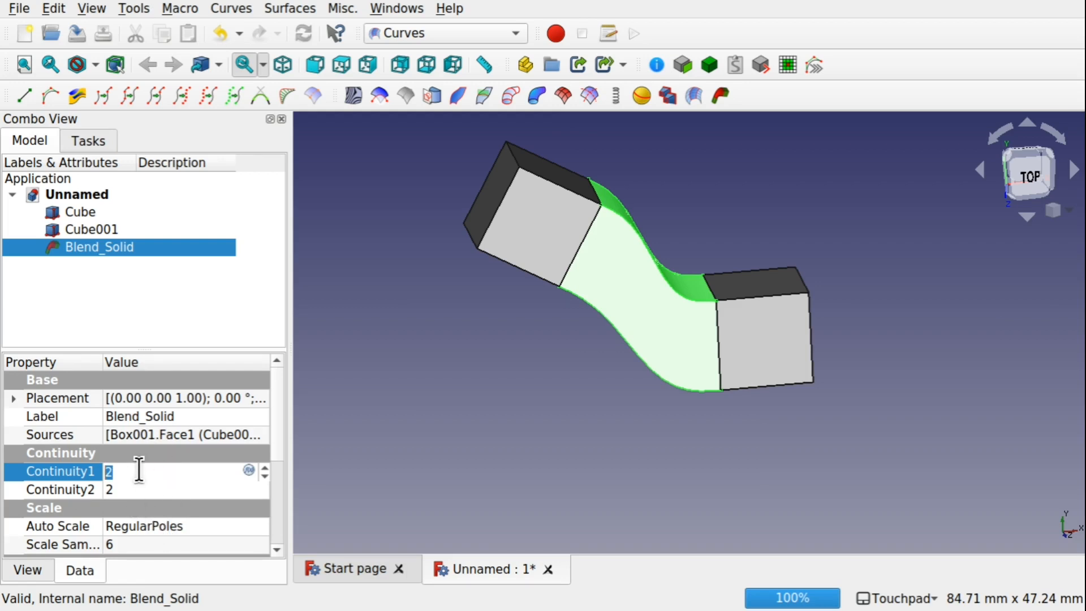
type("0")
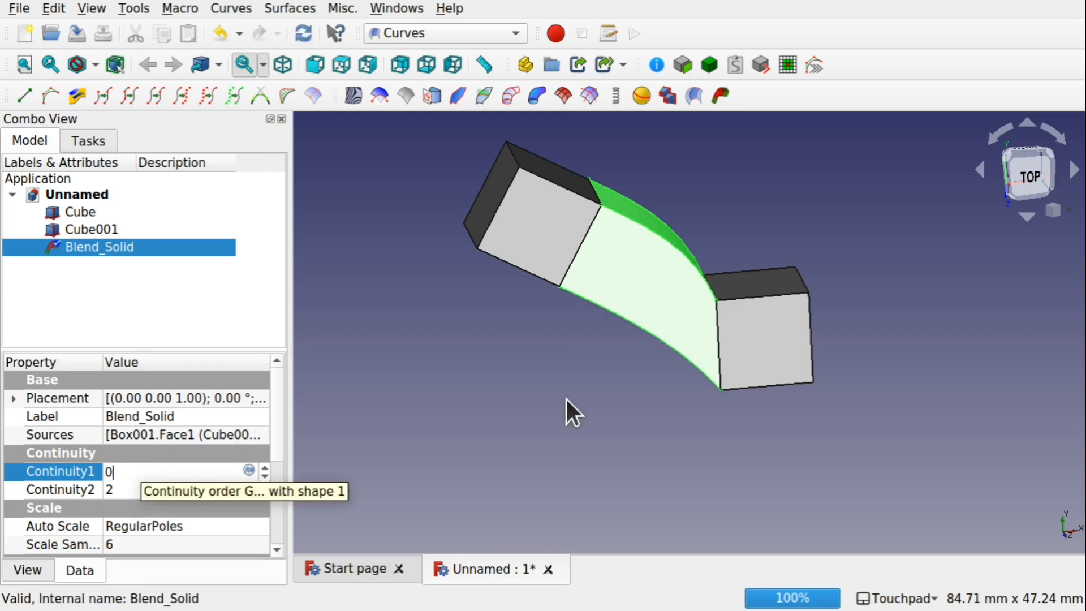
Set the Blend Solid's Continuity2 to 0
left_click_drag(567, 407, 625, 346, "shift")
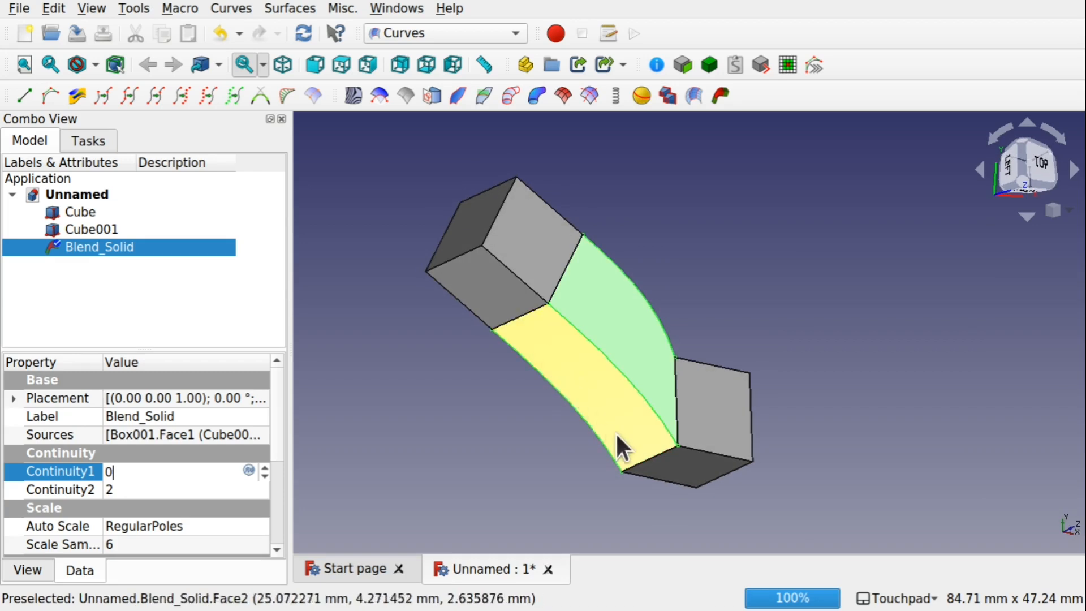
left_click_drag(614, 419, 560, 441, "shift")
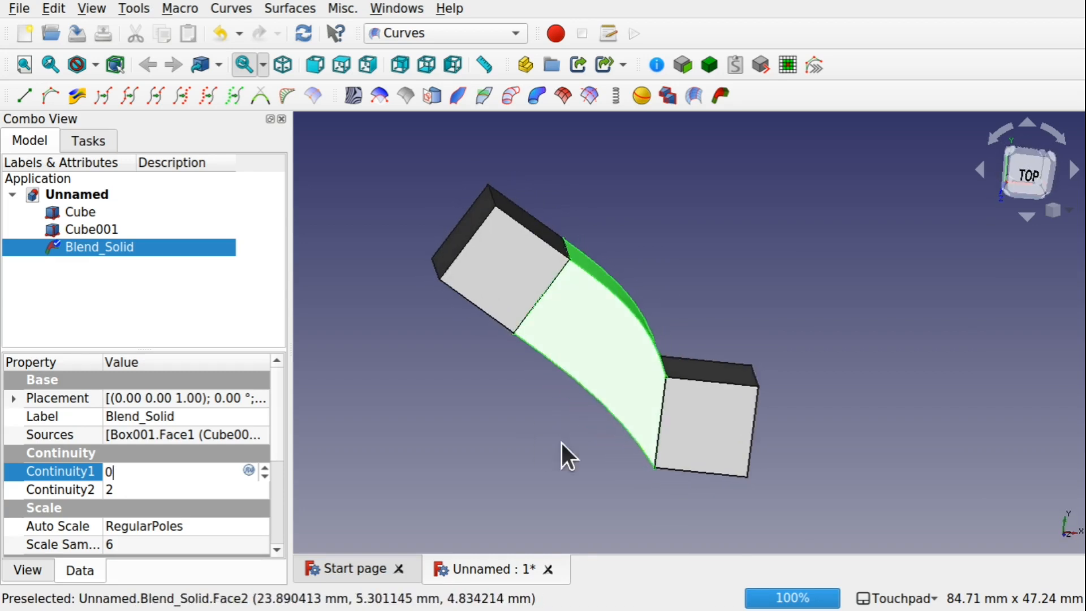
left_click(127, 489)
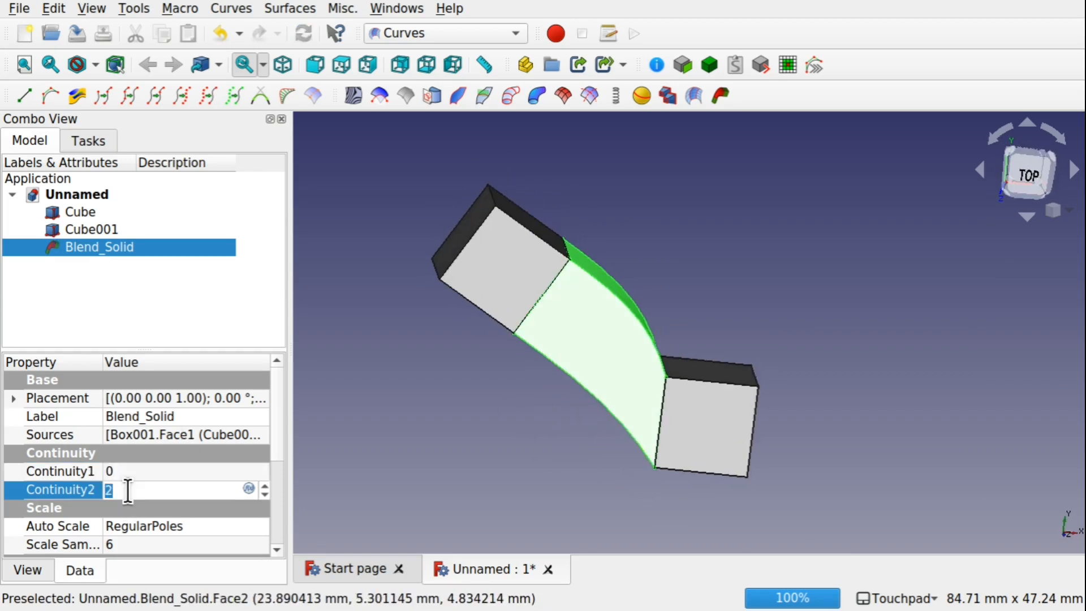
type("0")
Orbit around the straight blended solid and review the Blend Solid's remaining properties
left_click_drag(560, 362, 497, 367, "shift")
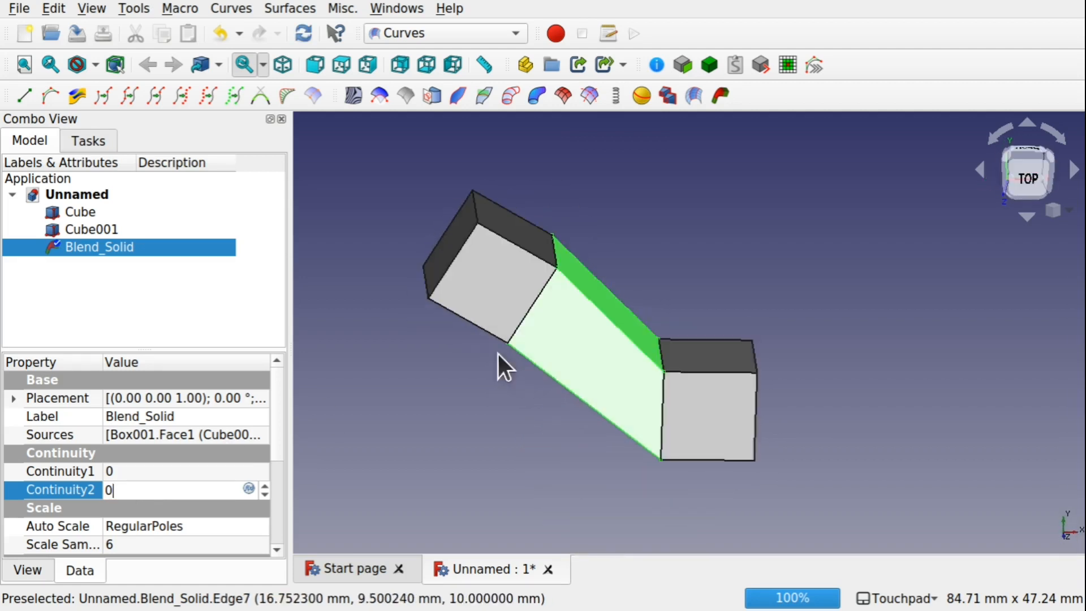
left_click_drag(635, 335, 540, 373, "shift")
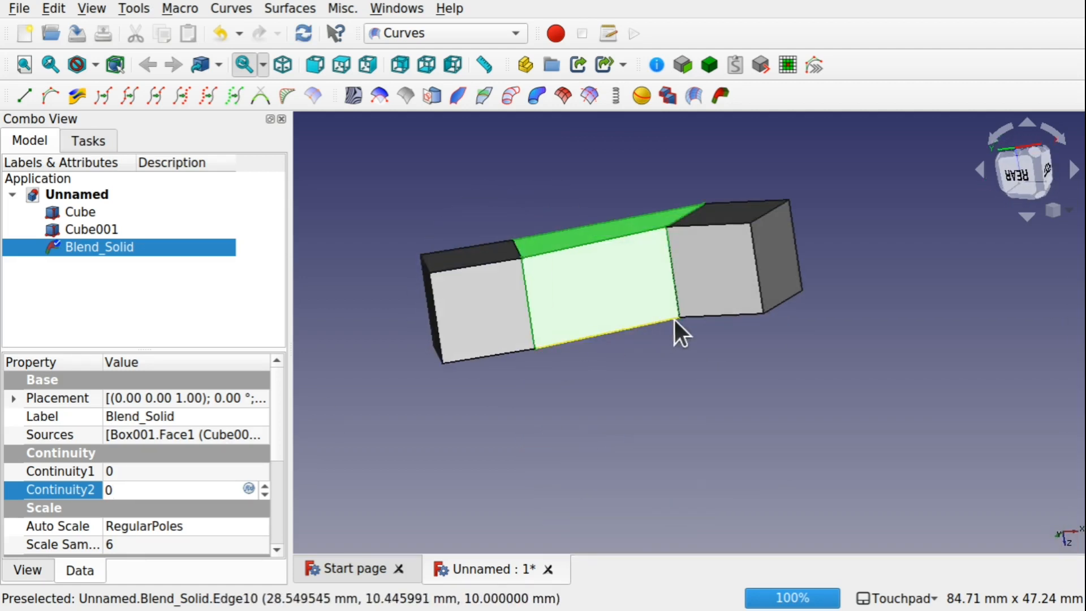
left_click_drag(660, 376, 748, 252, "shift")
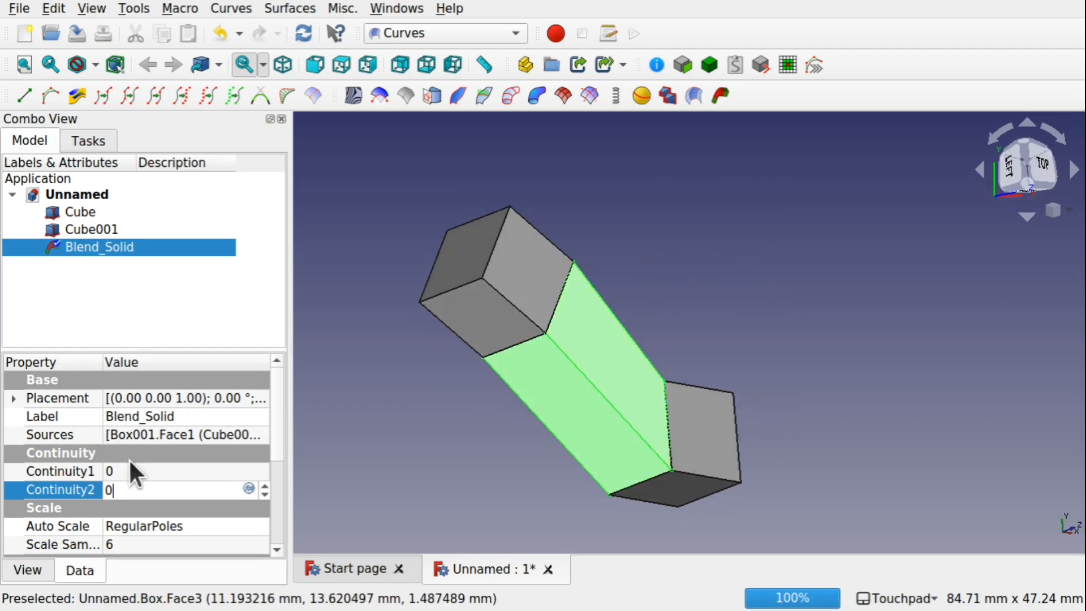
left_click_drag(605, 384, 622, 362, "shift")
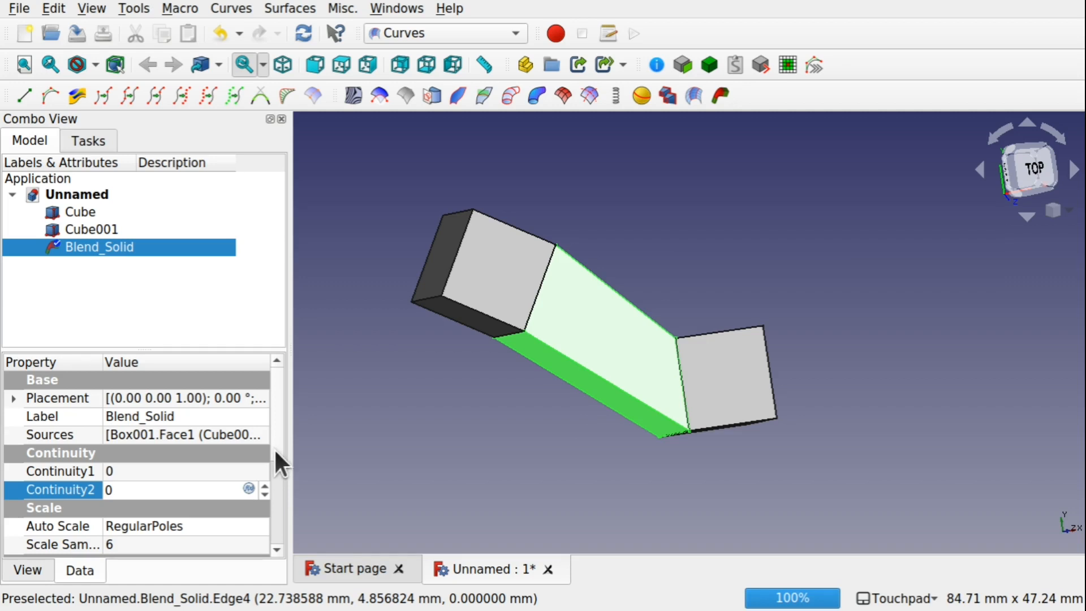
scroll(275, 452, "down", 2)
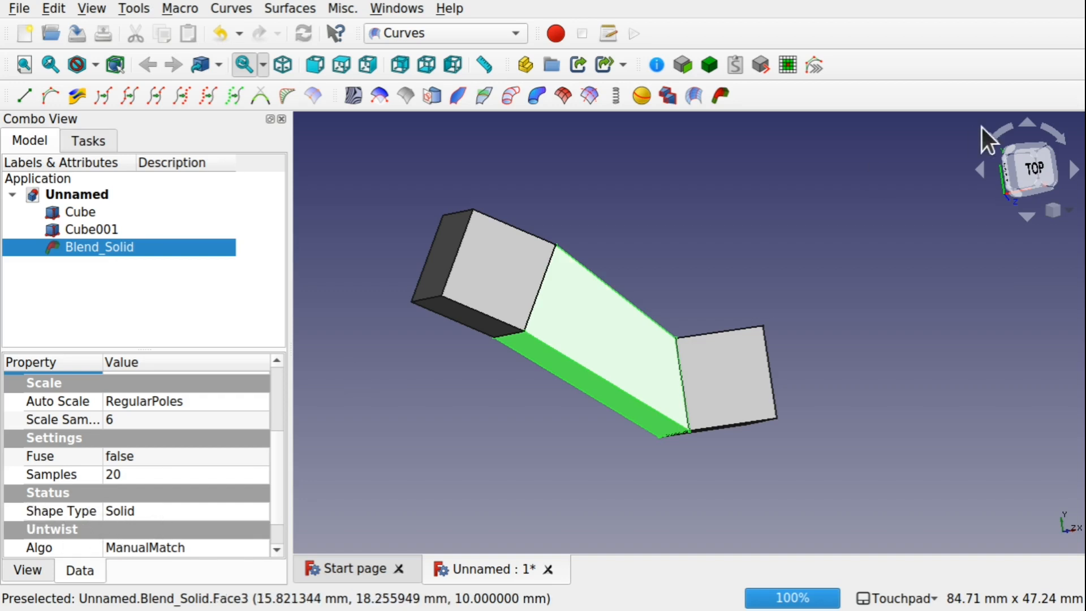
middle_click_drag(785, 201, 775, 226)
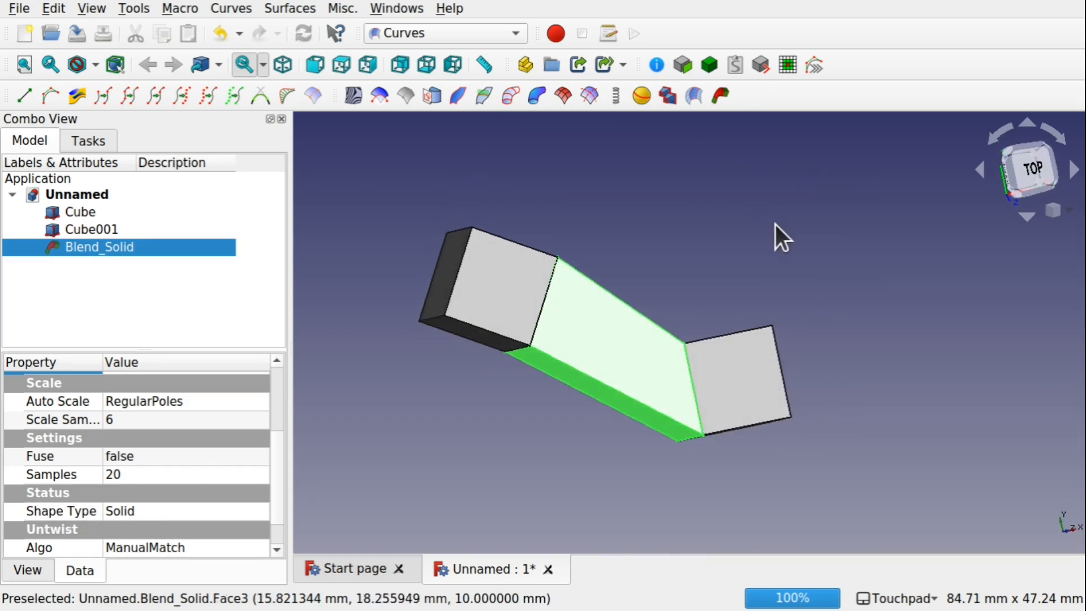
middle_click_drag(579, 351, 613, 291)
middle_click_drag(612, 362, 625, 404)
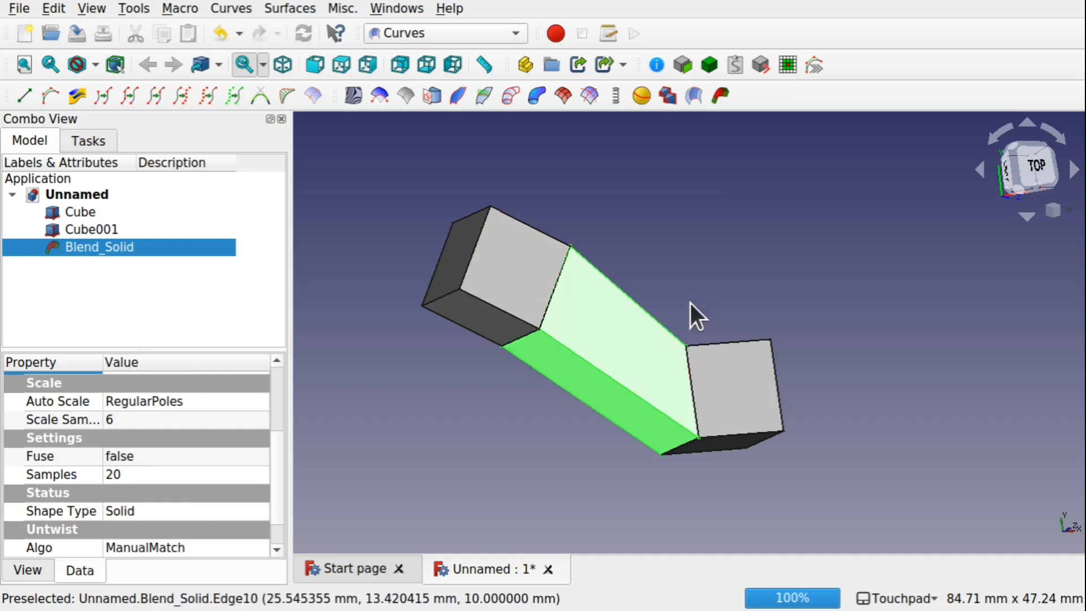
middle_click_drag(690, 311, 584, 408)
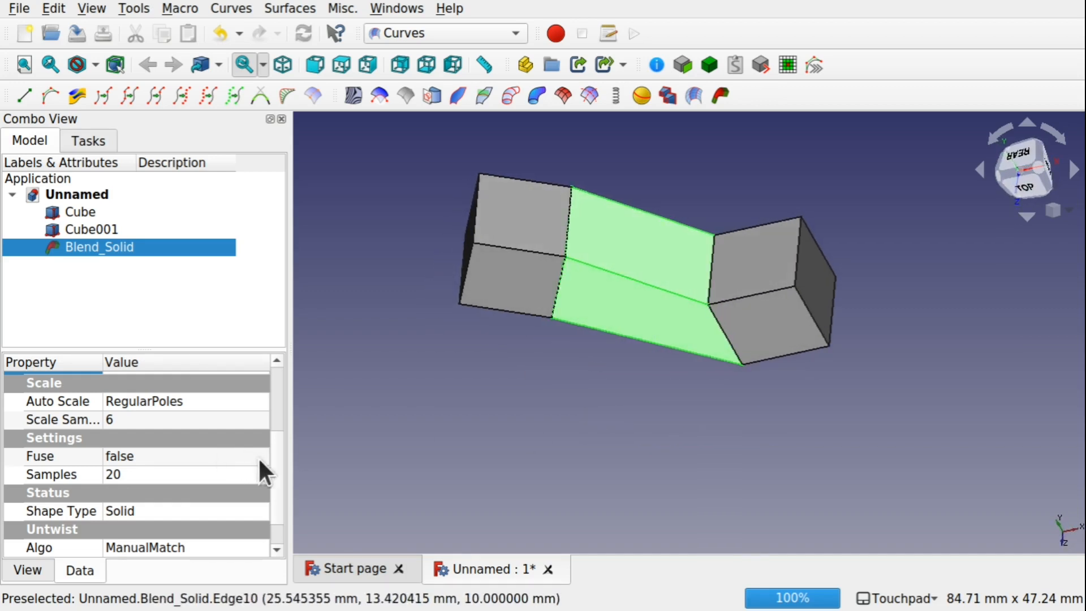
left_click_drag(281, 481, 280, 408)
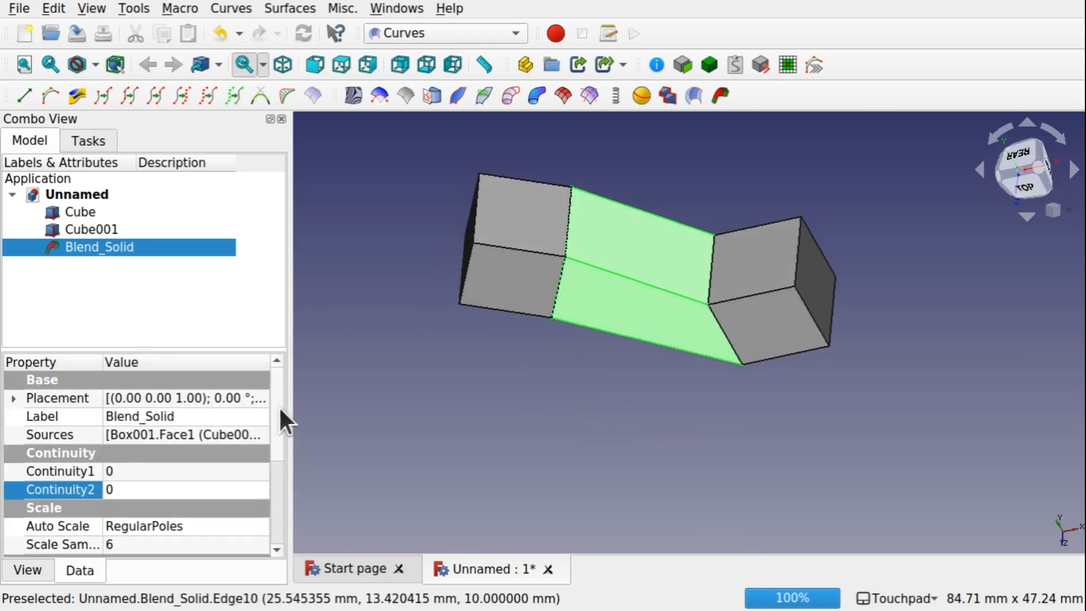
Set the Blend Solid's Continuity1 to 5 and then to 3
left_click(154, 468)
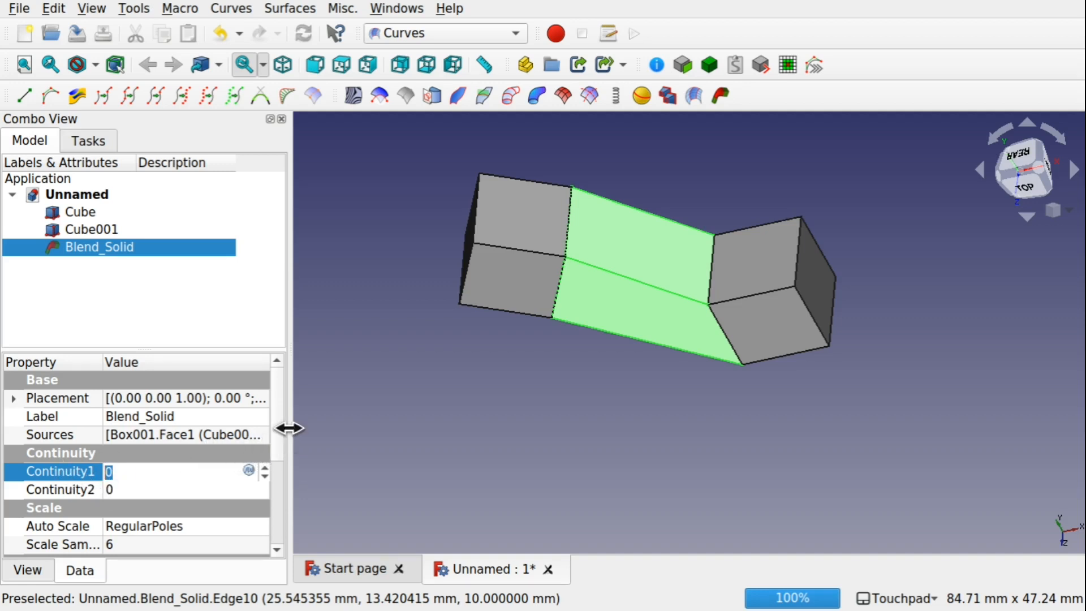
left_click_drag(286, 427, 489, 412)
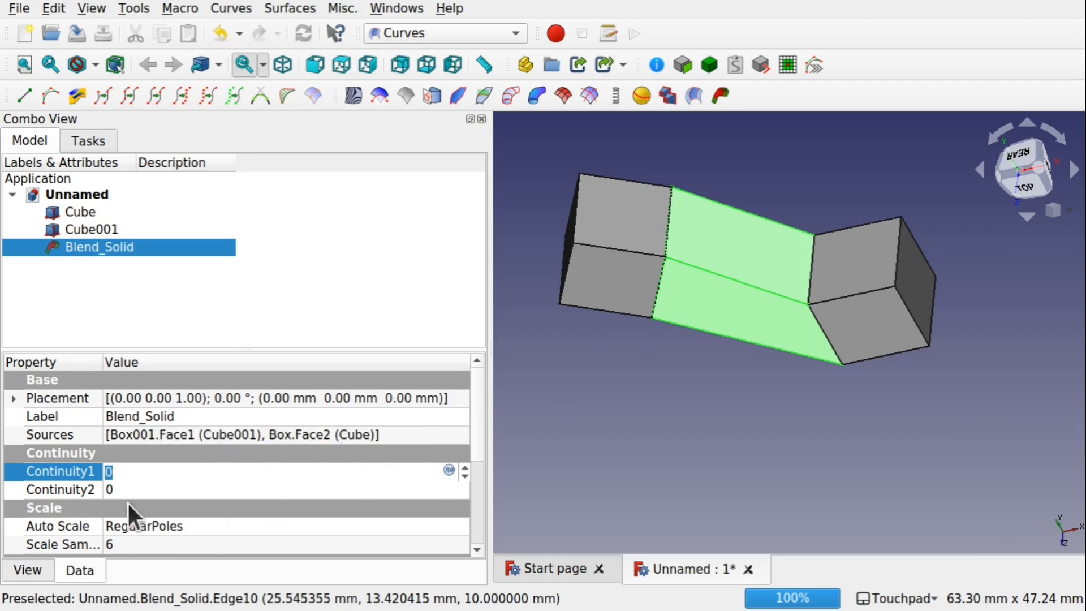
type("5")
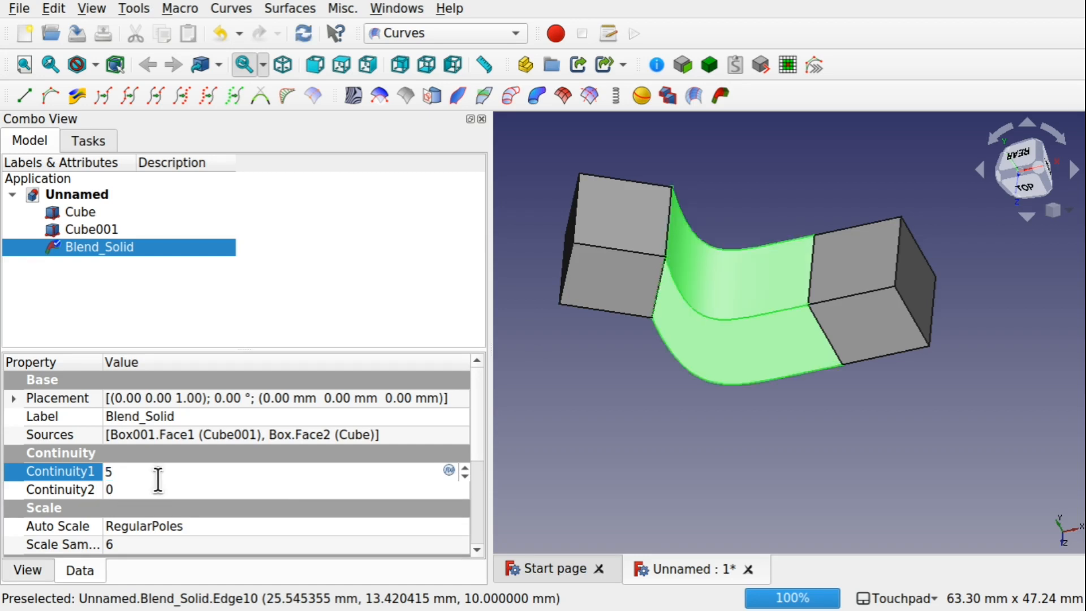
middle_click_drag(760, 395, 763, 323)
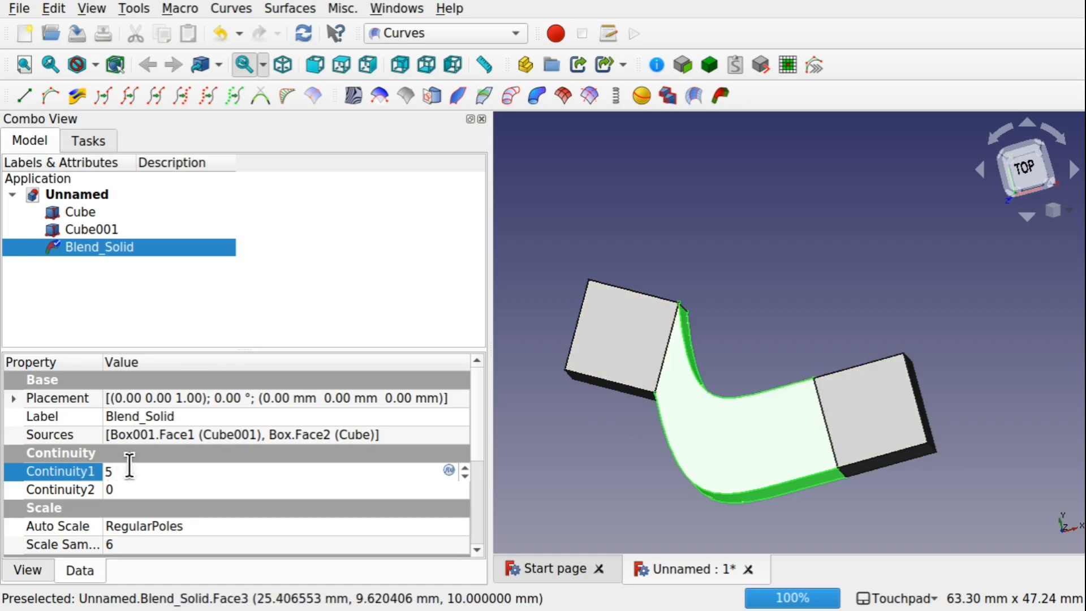
type("3")
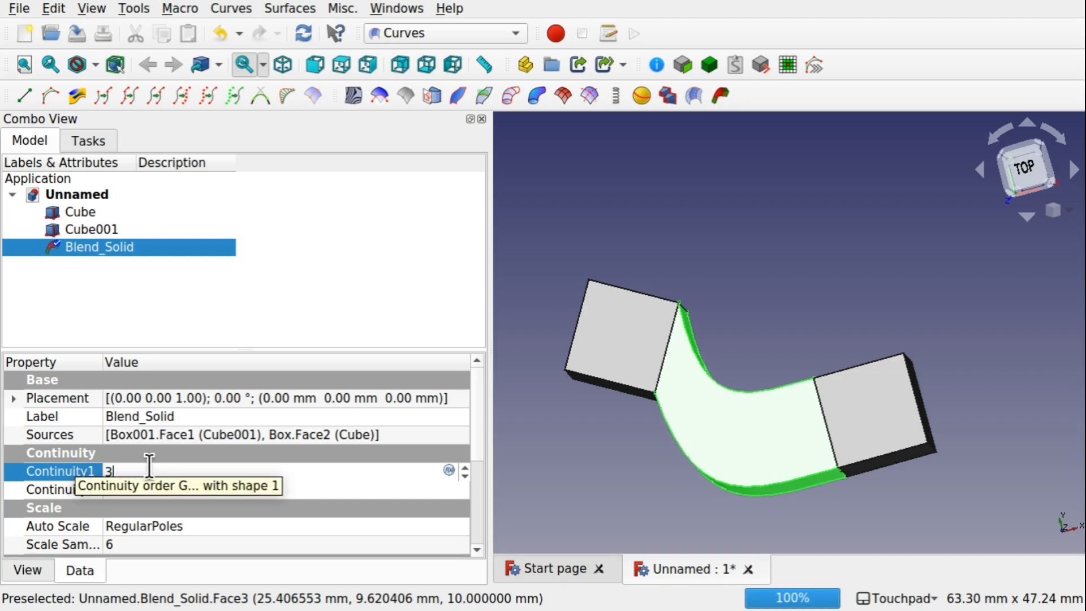
Set the Blend Solid's Continuity2 to 2 and then back to 0
left_click(327, 491)
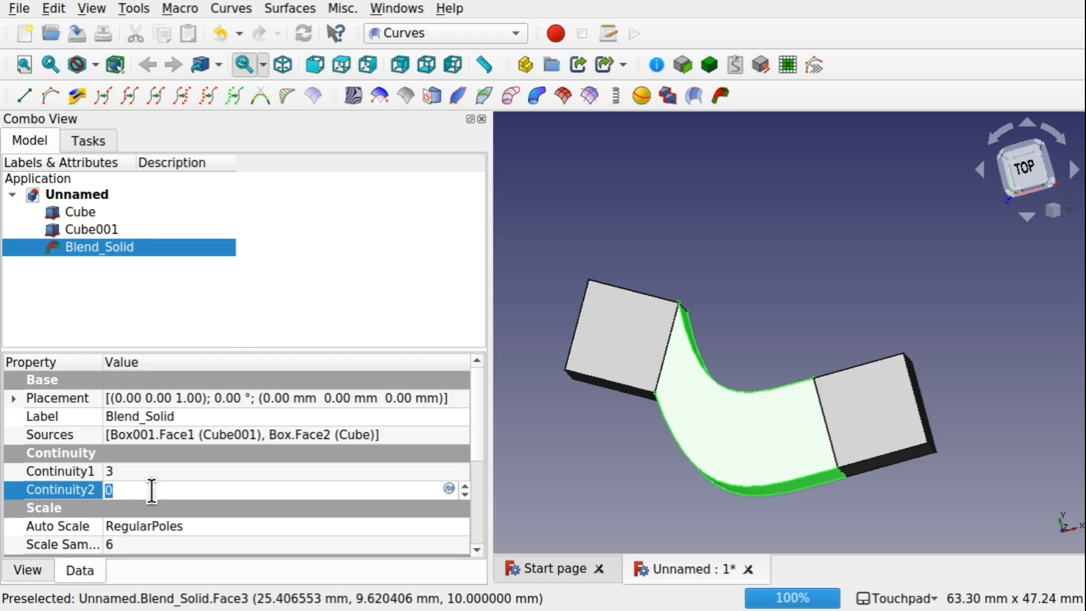
type("2")
left_click(208, 472)
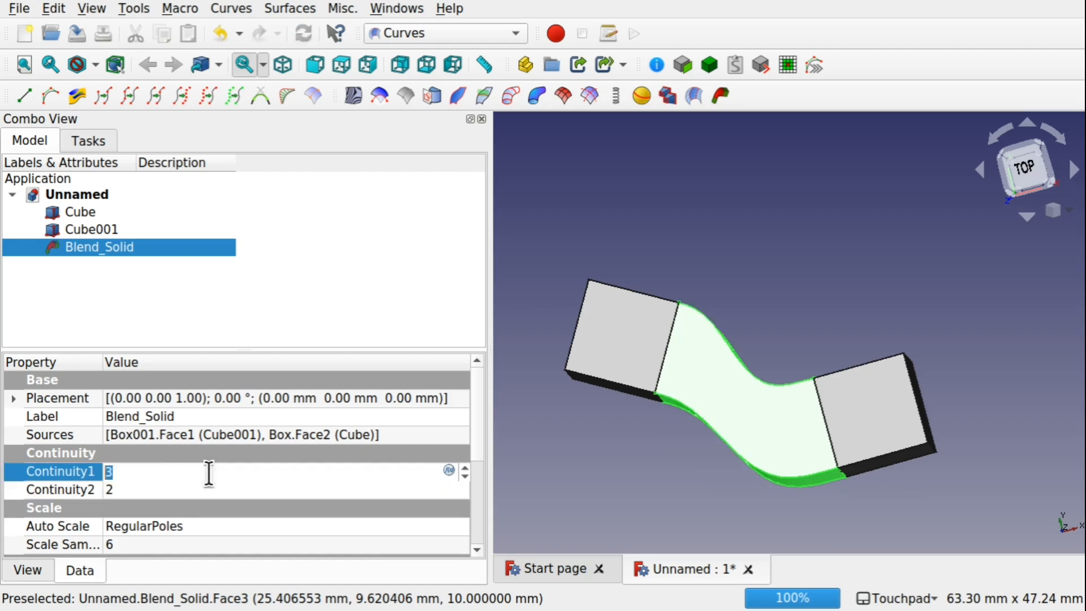
left_click(131, 488)
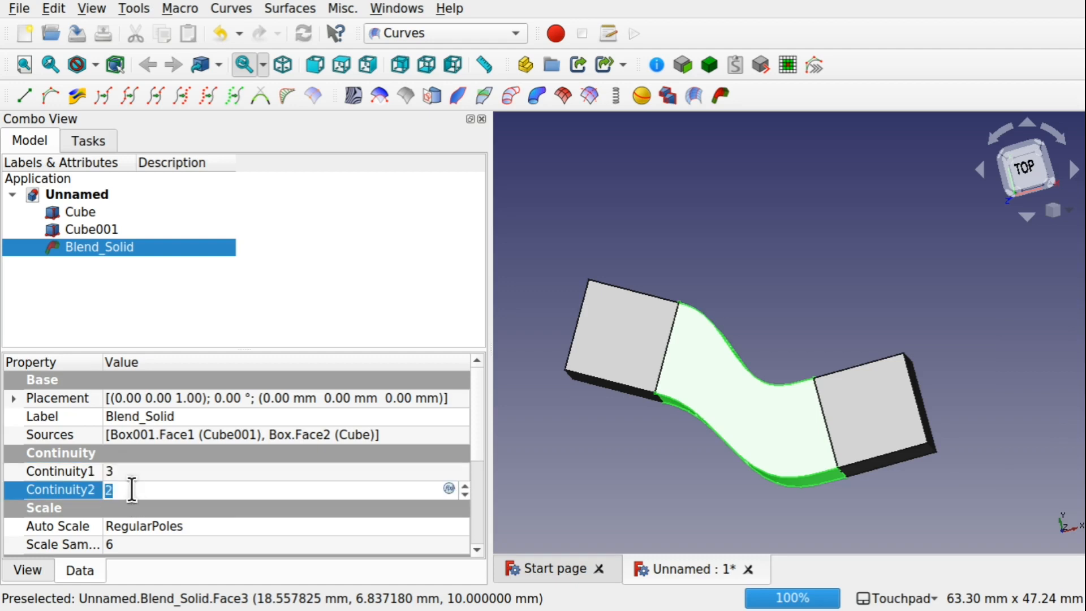
type("0")
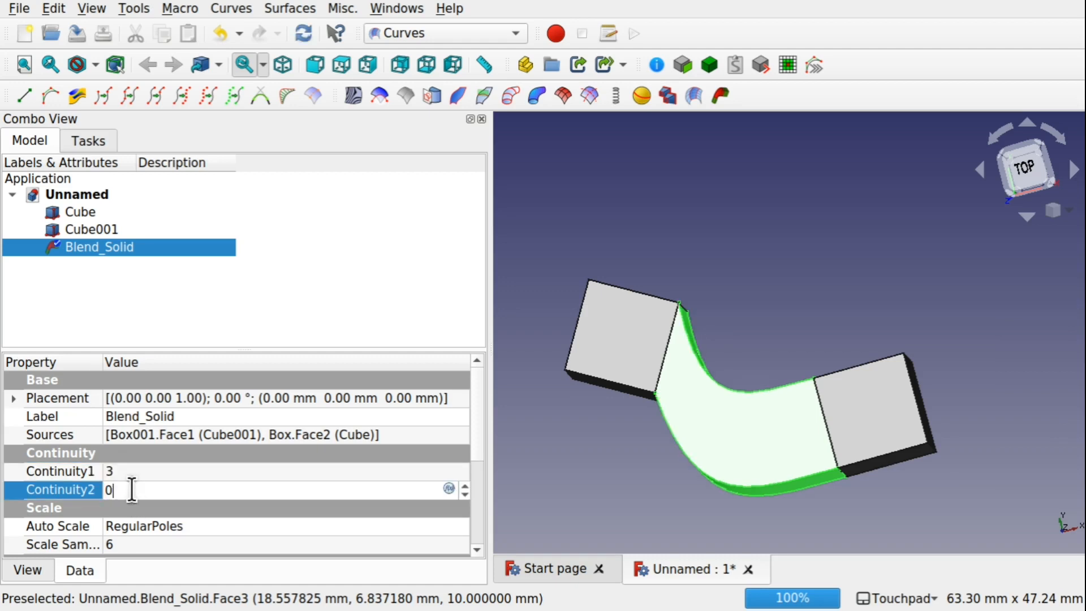
Set the Blend Solid's Continuity1 to 1
left_click(172, 469)
type("2")
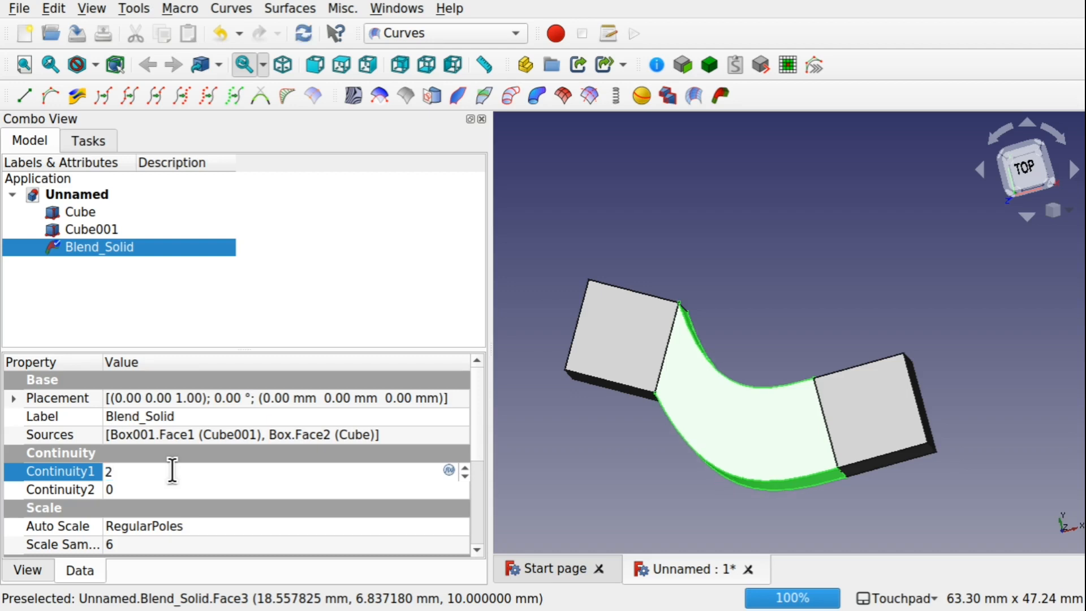
type("1")
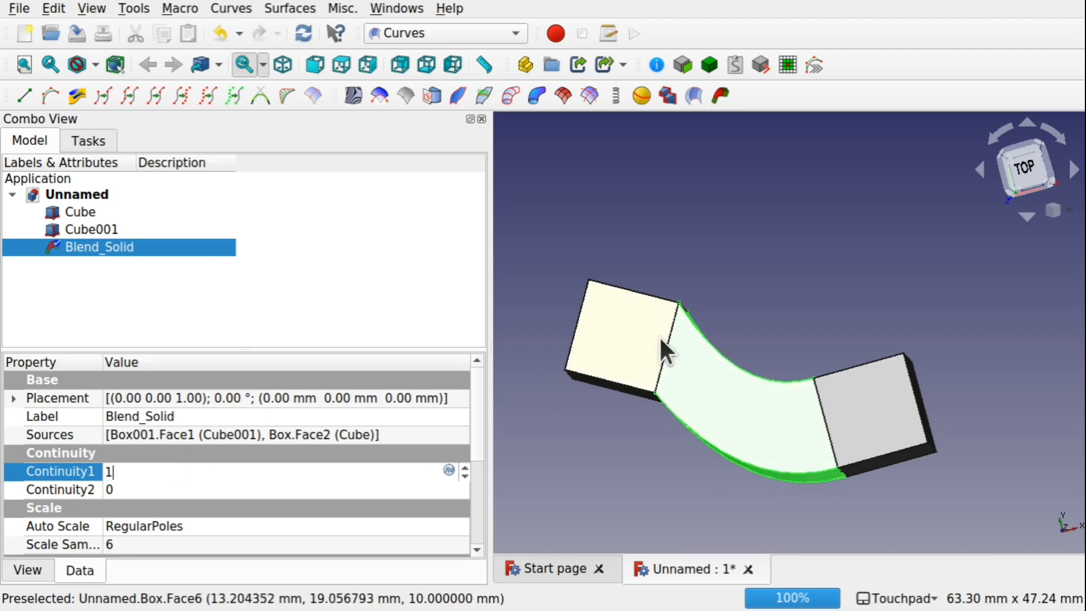
Orbit around the blend and hide each cube in turn to examine the blended solid on its own
left_click_drag(699, 333, 705, 359, "shift")
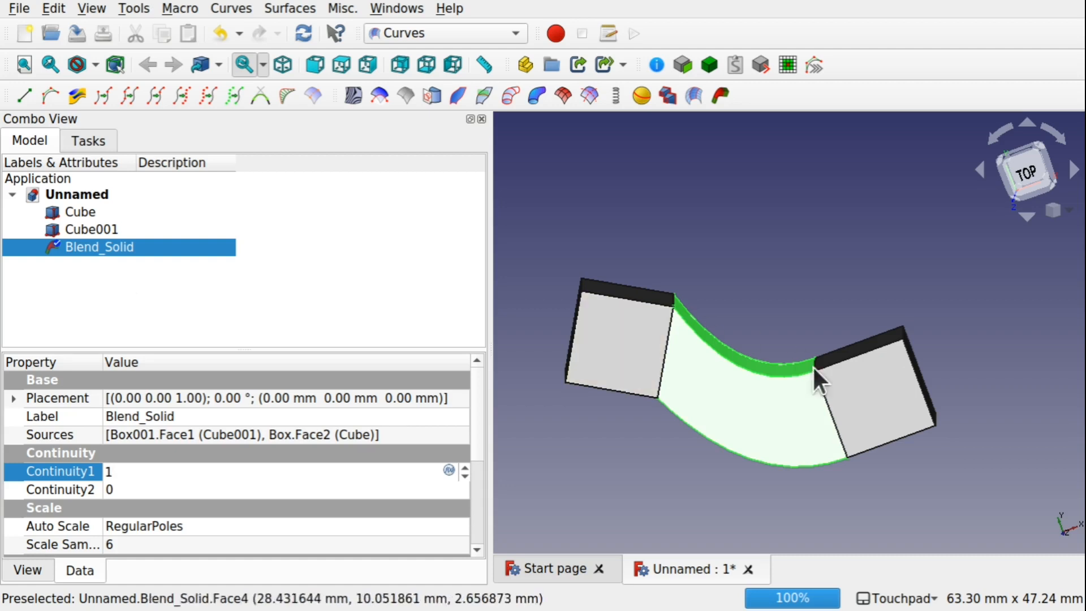
left_click_drag(813, 329, 809, 357, "shift")
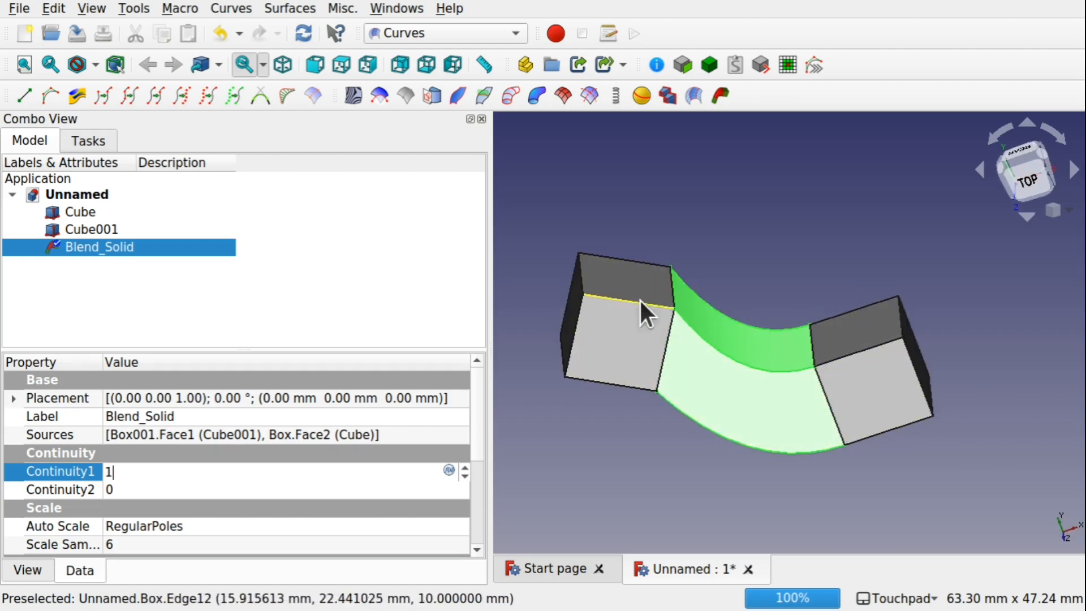
left_click(607, 360)
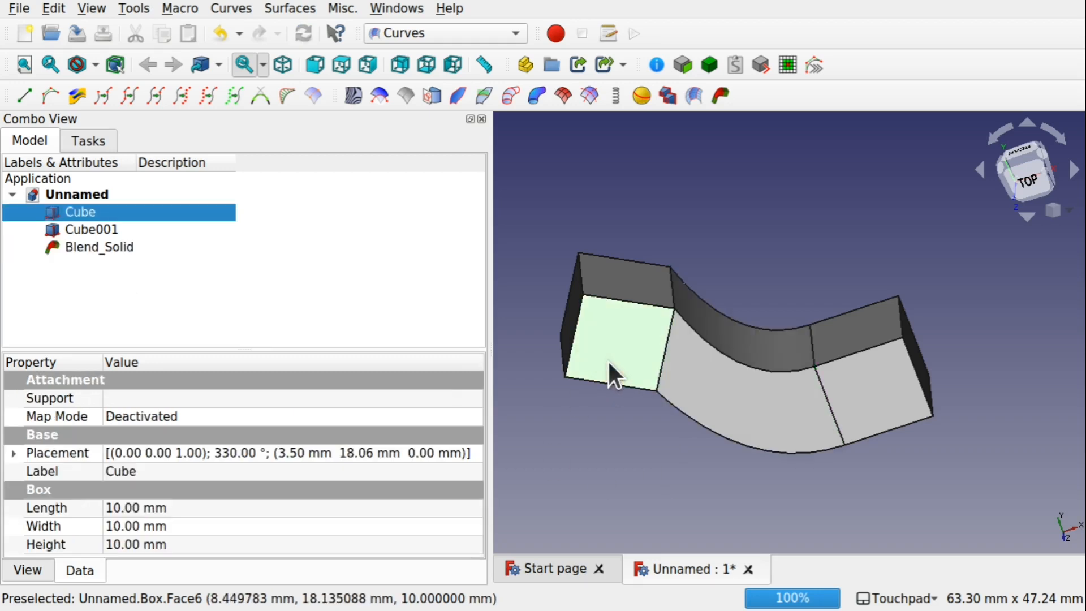
key("space")
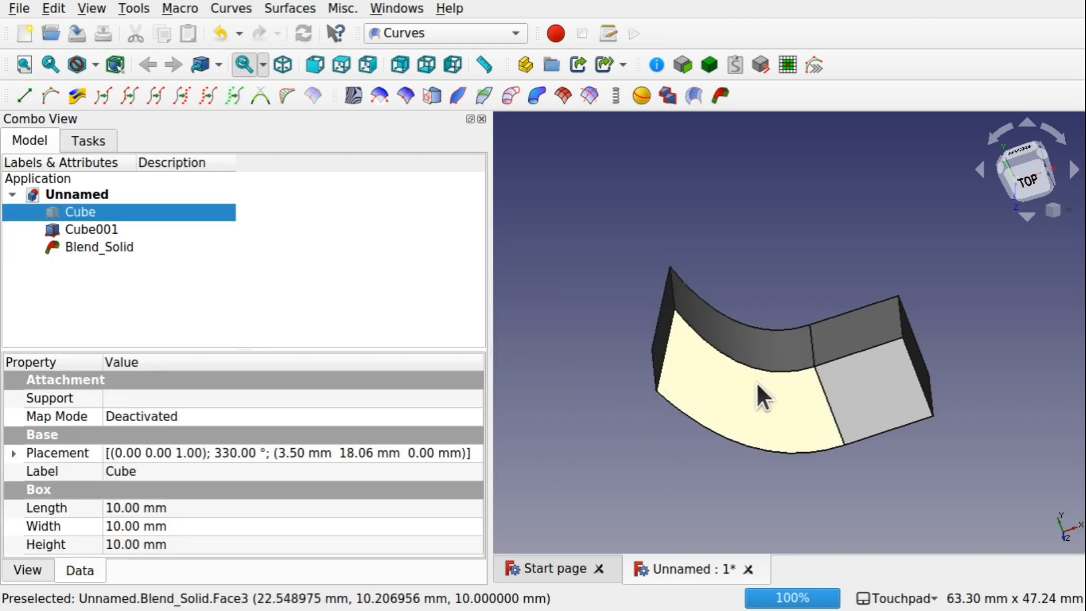
left_click(863, 421)
key("space")
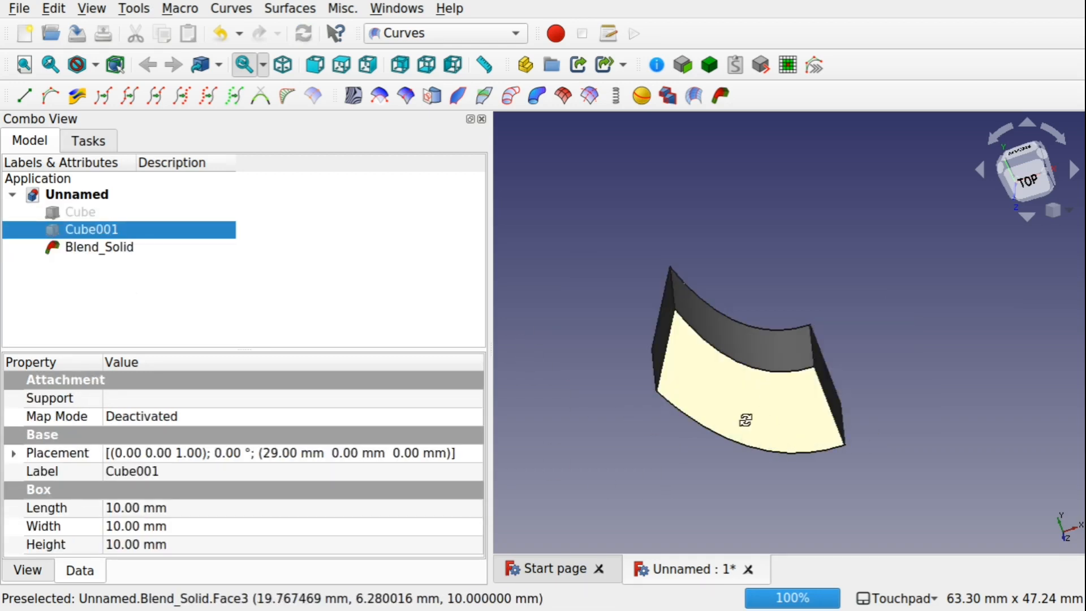
left_click_drag(745, 420, 369, 290, "alt")
key("space")
Hide both cubes together and orbit to inspect the blend from another angle, then show them again
left_click(110, 208)
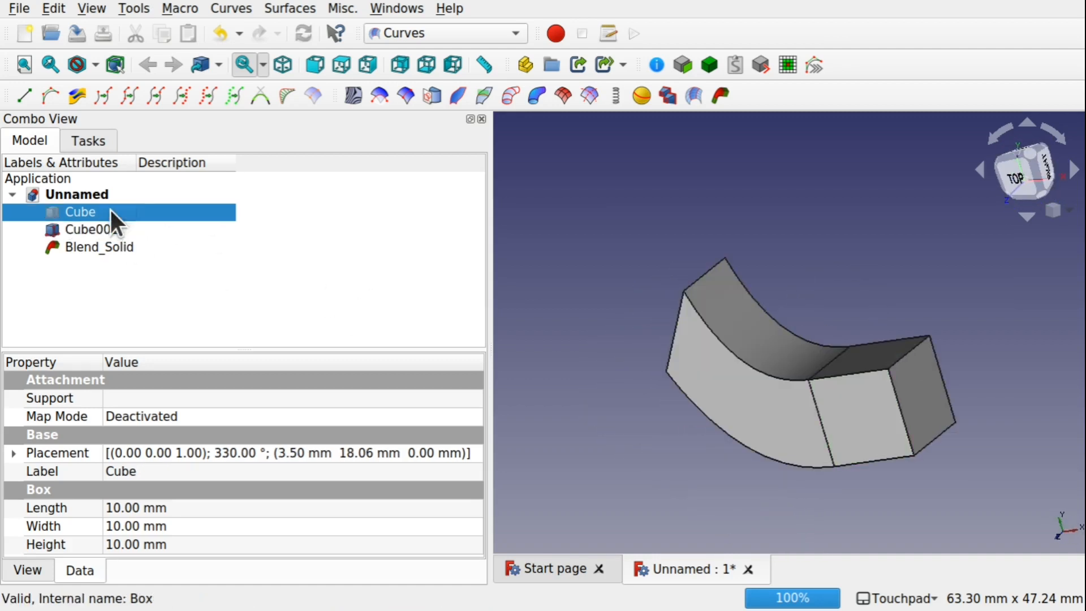
key("space")
left_click(121, 248)
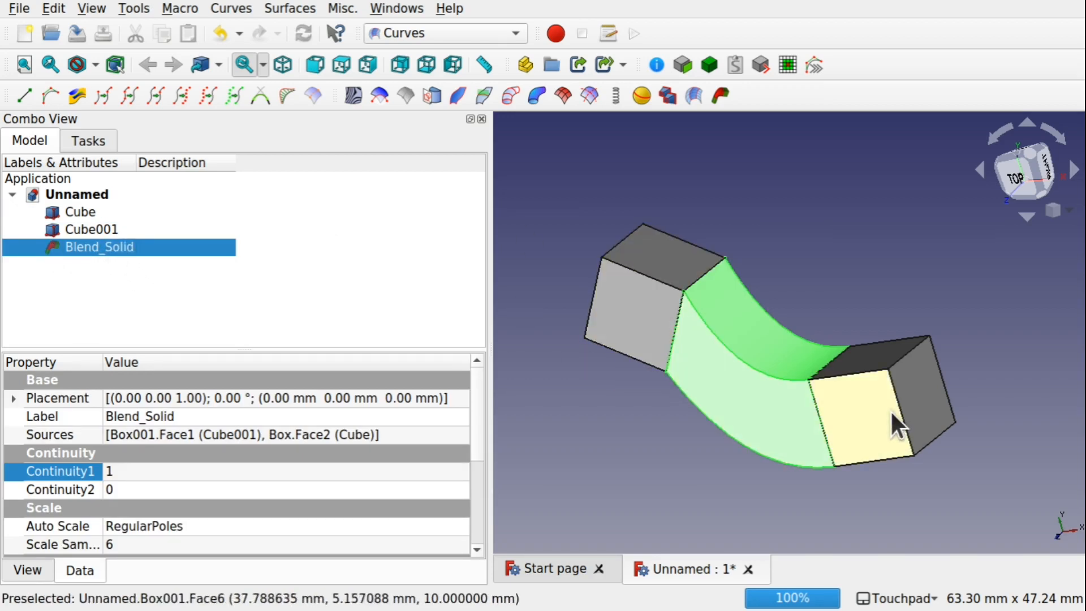
left_click_drag(78, 213, 97, 231)
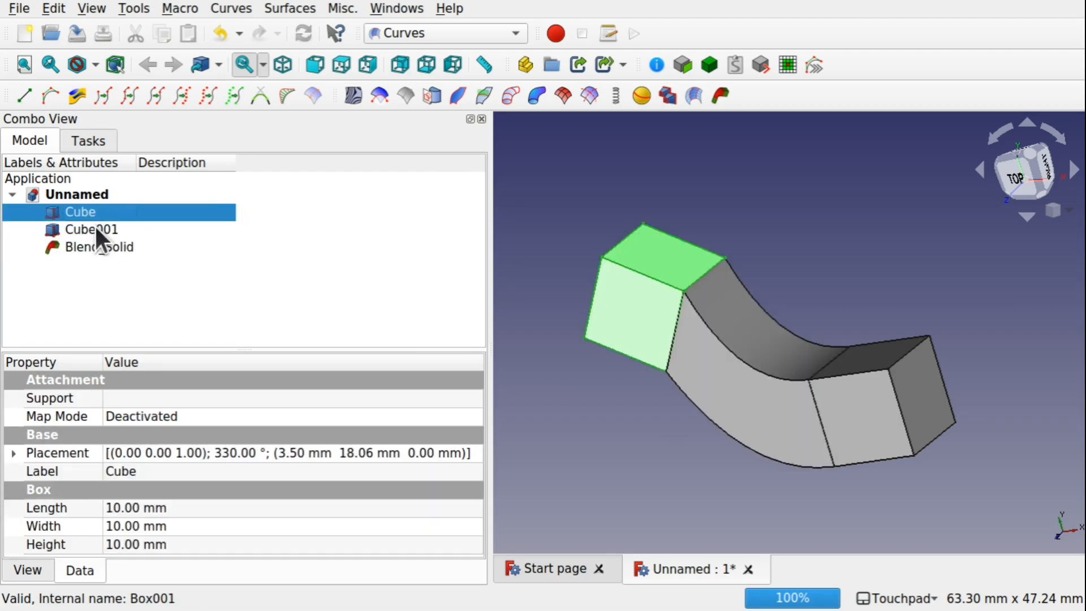
left_click(94, 225, "ctrl")
key("space")
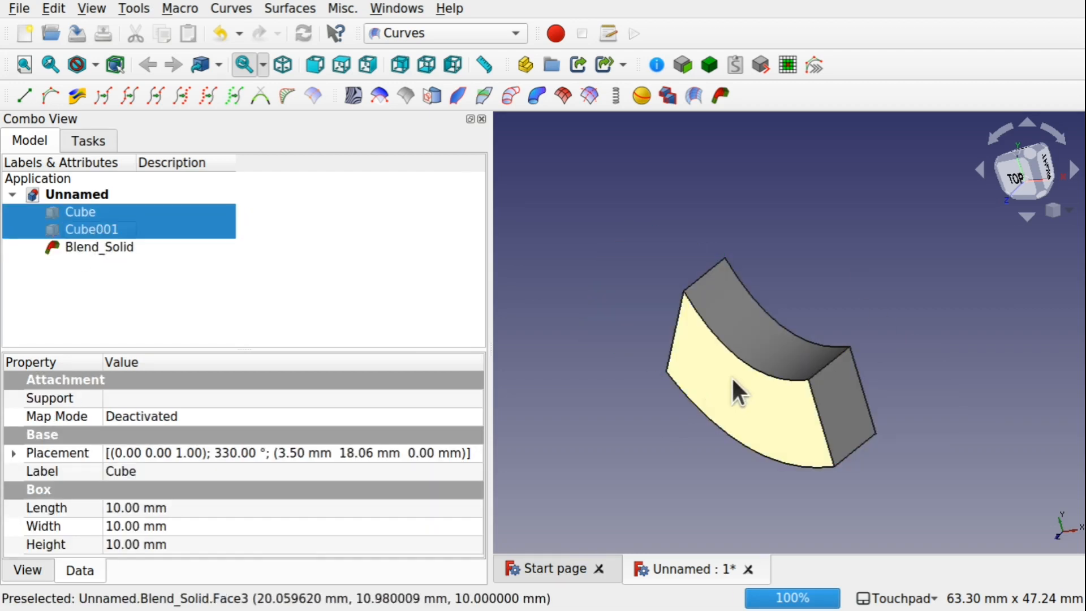
left_click_drag(731, 375, 780, 350, "alt")
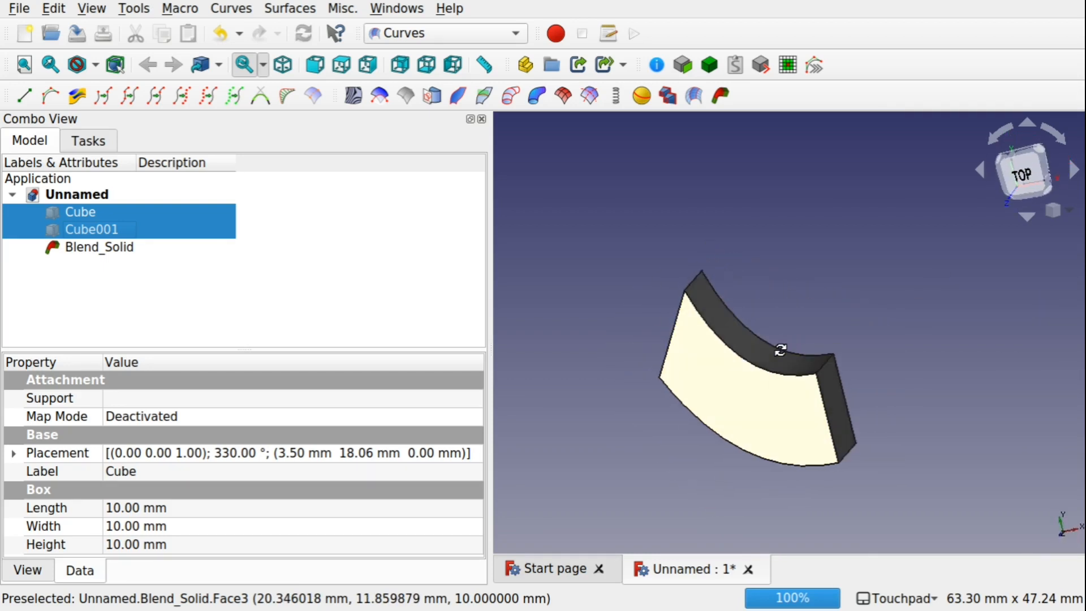
key("space")
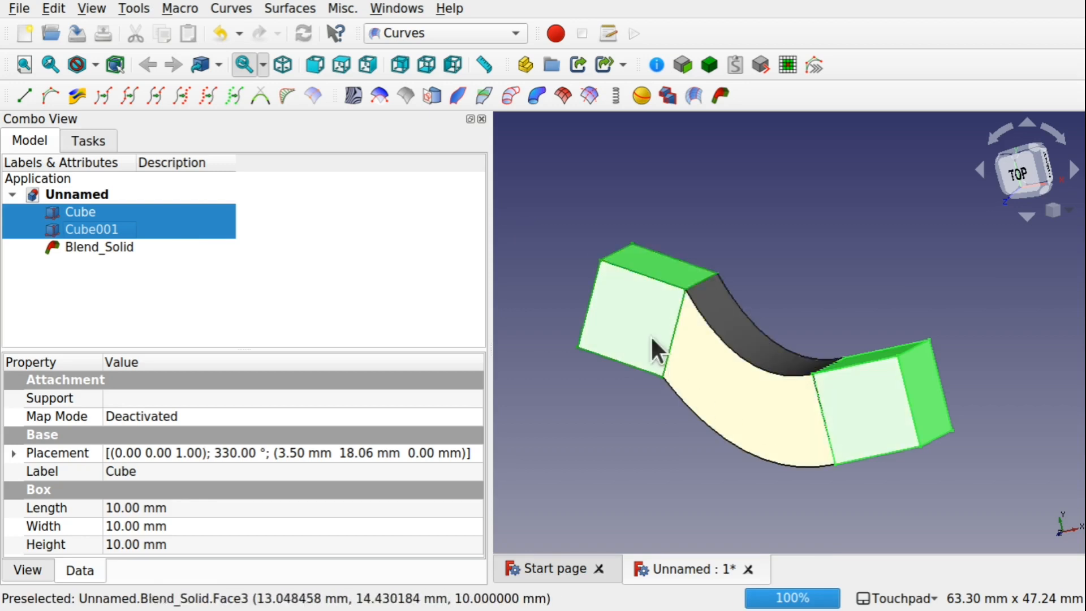
Rotate the first cube a further -30° and move it about 4 mm with the Transform tool
left_click(650, 296)
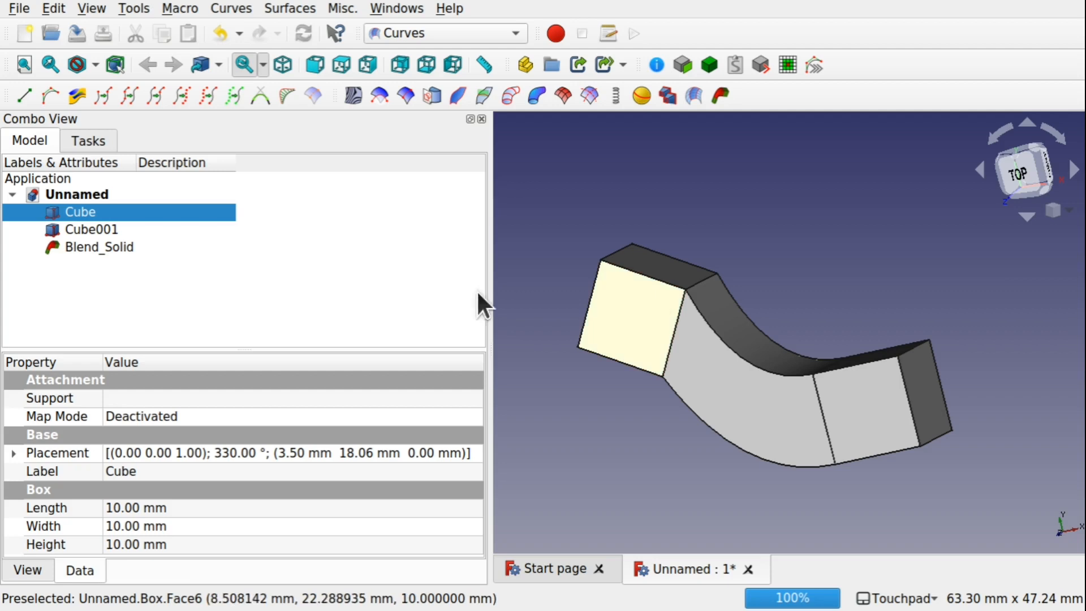
right_click(77, 213)
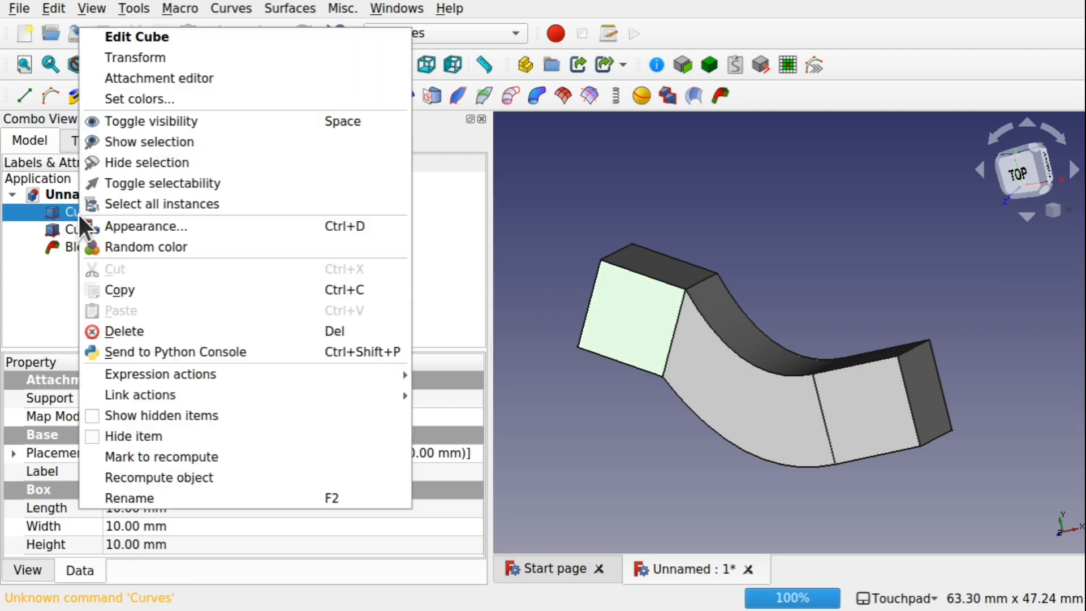
left_click(178, 56)
left_click_drag(679, 292, 677, 342)
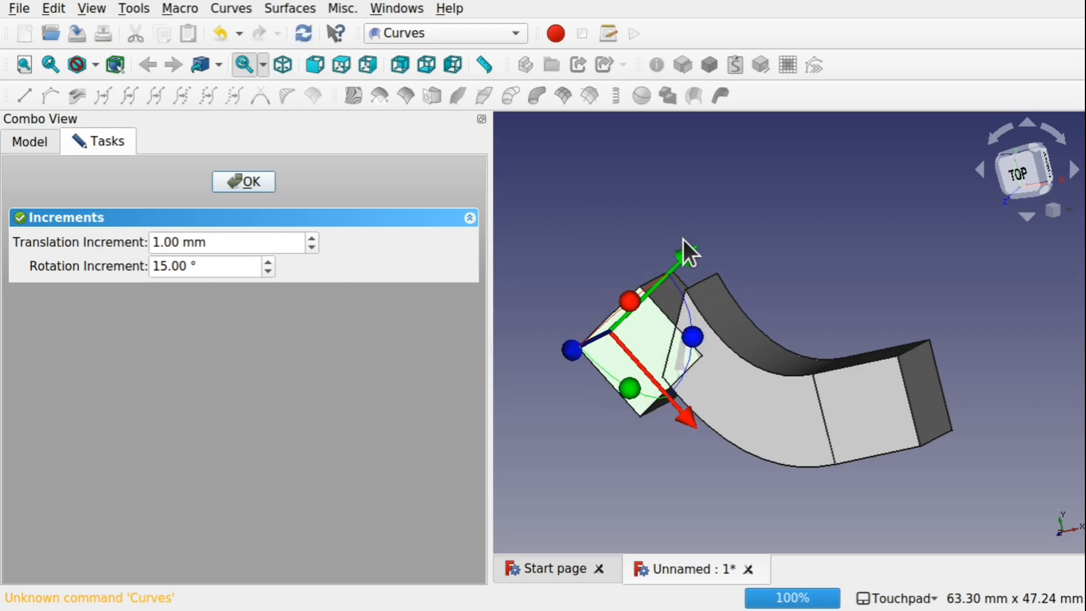
left_click_drag(684, 245, 713, 227)
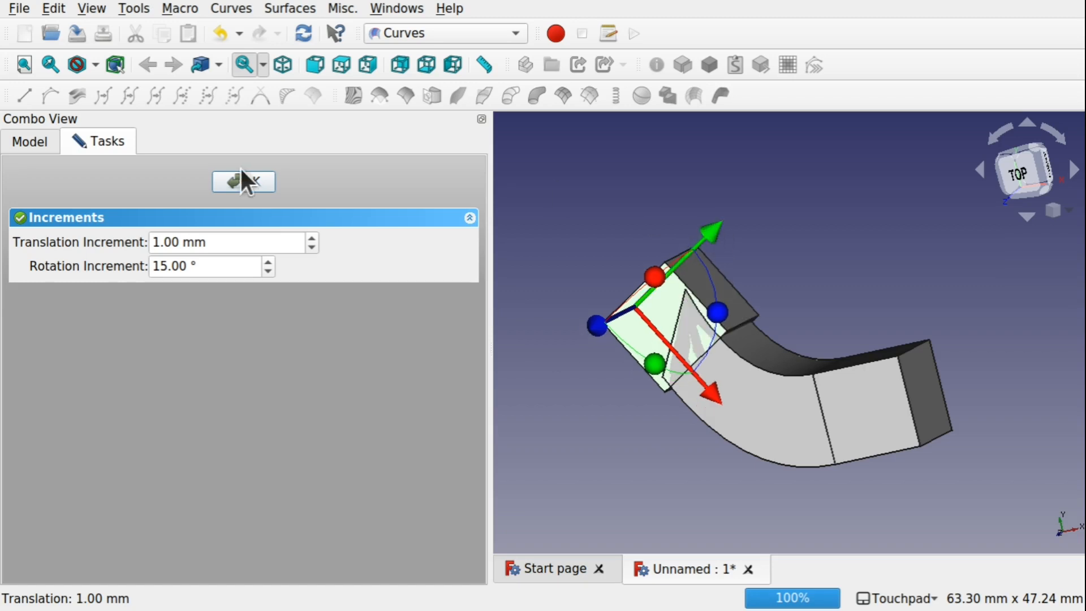
left_click(224, 183)
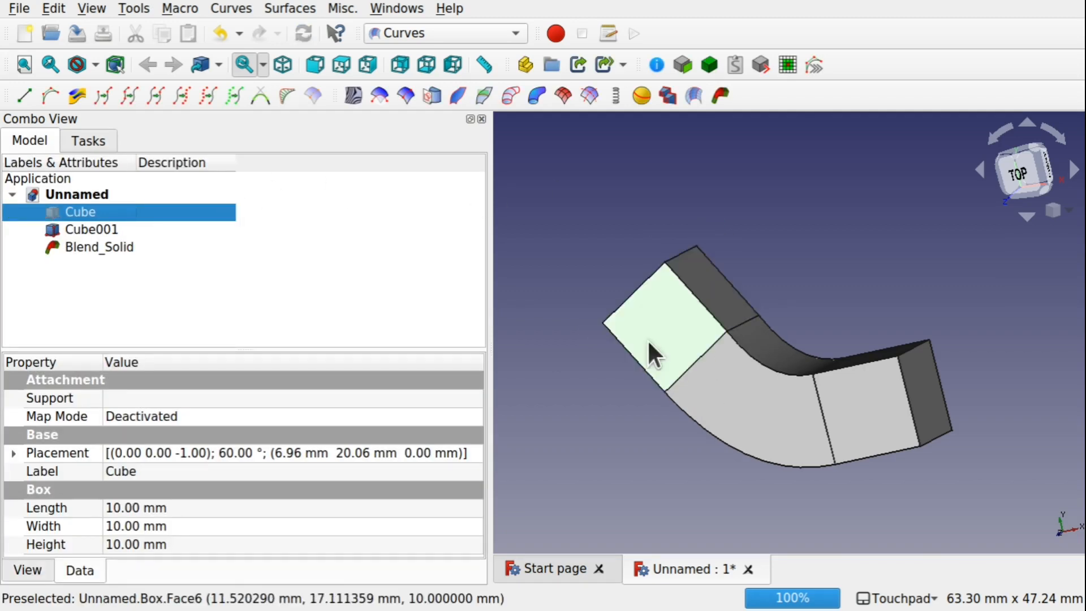
Delete both cubes and the Blend Solid from the document
left_click_drag(654, 338, 688, 351, "shift")
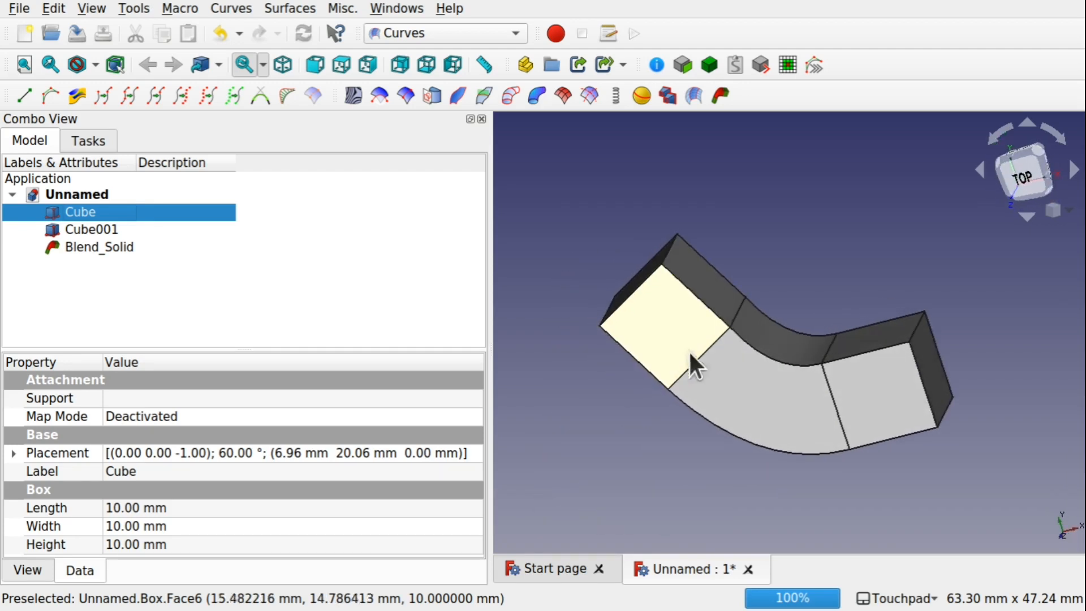
left_click_drag(892, 419, 703, 334, "shift")
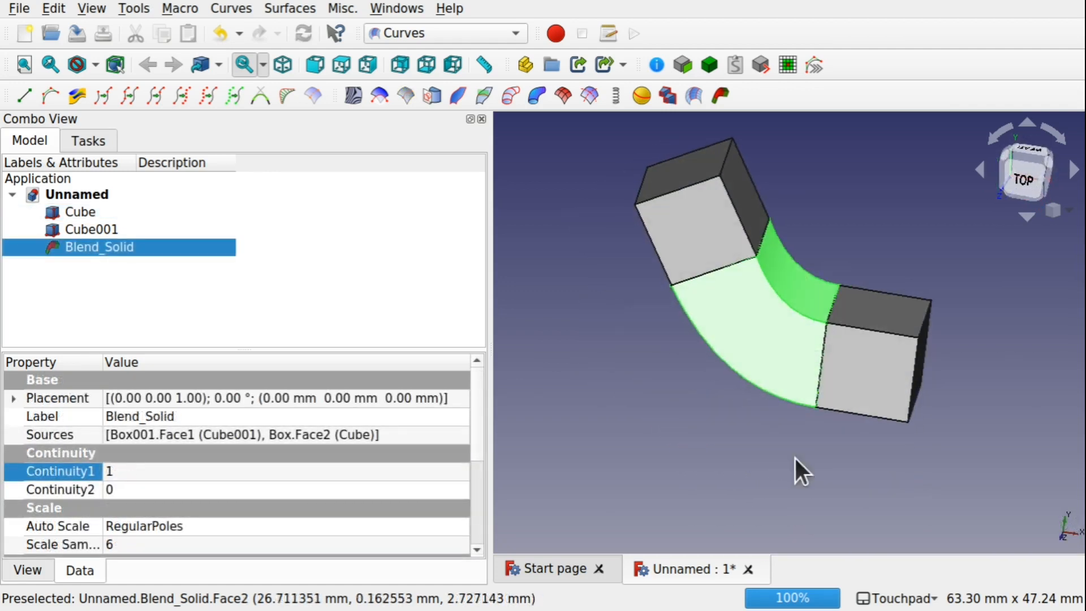
left_click_drag(795, 461, 725, 338, "shift")
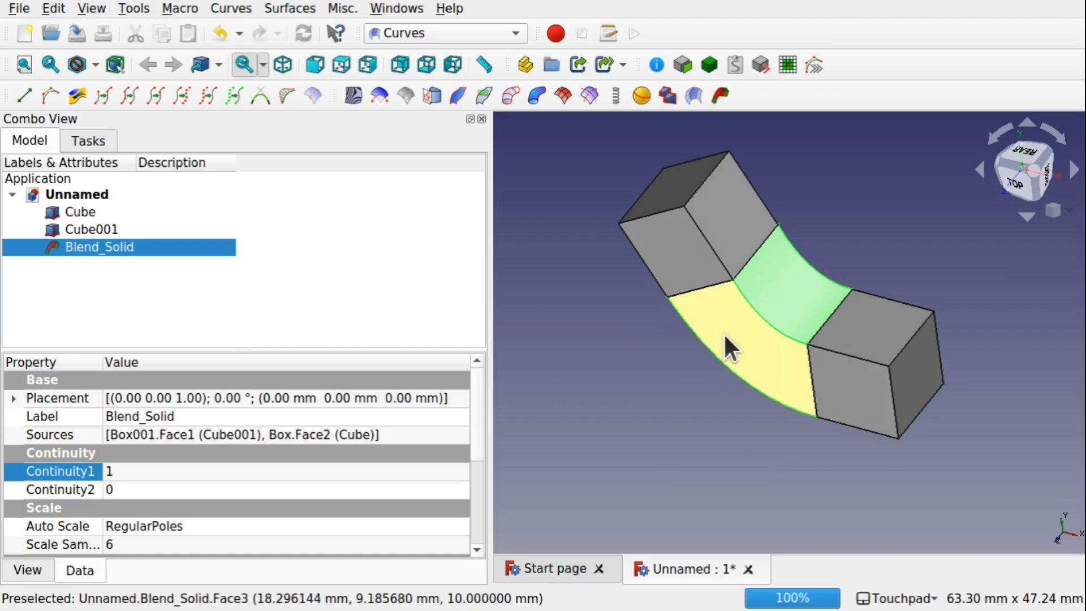
left_click(74, 211)
left_click(84, 243, "shift")
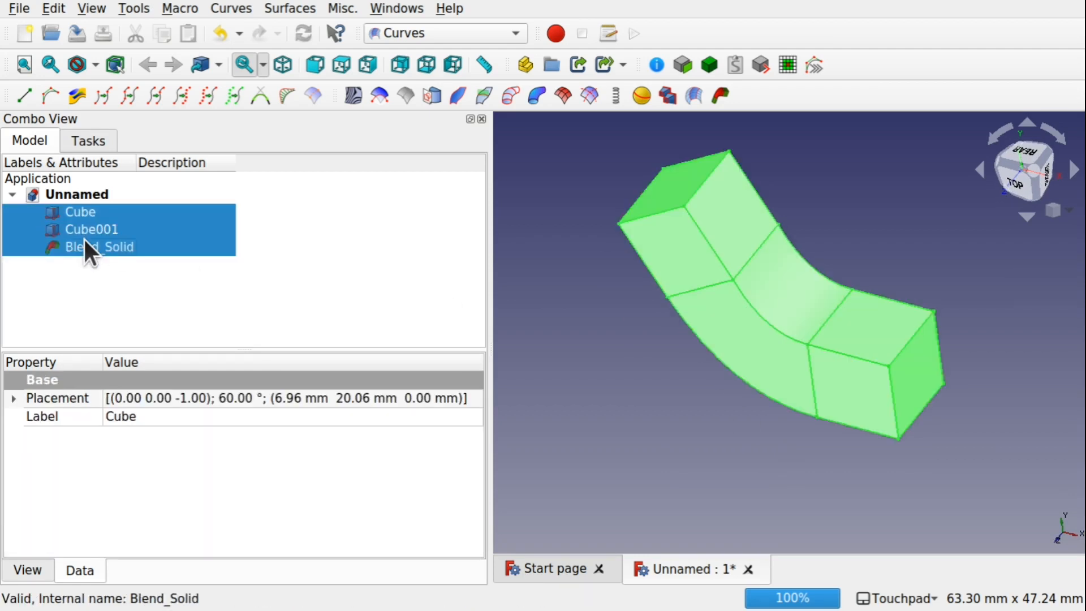
key("Delete")
Switch to the Part Design workbench and create a body
left_click(459, 28)
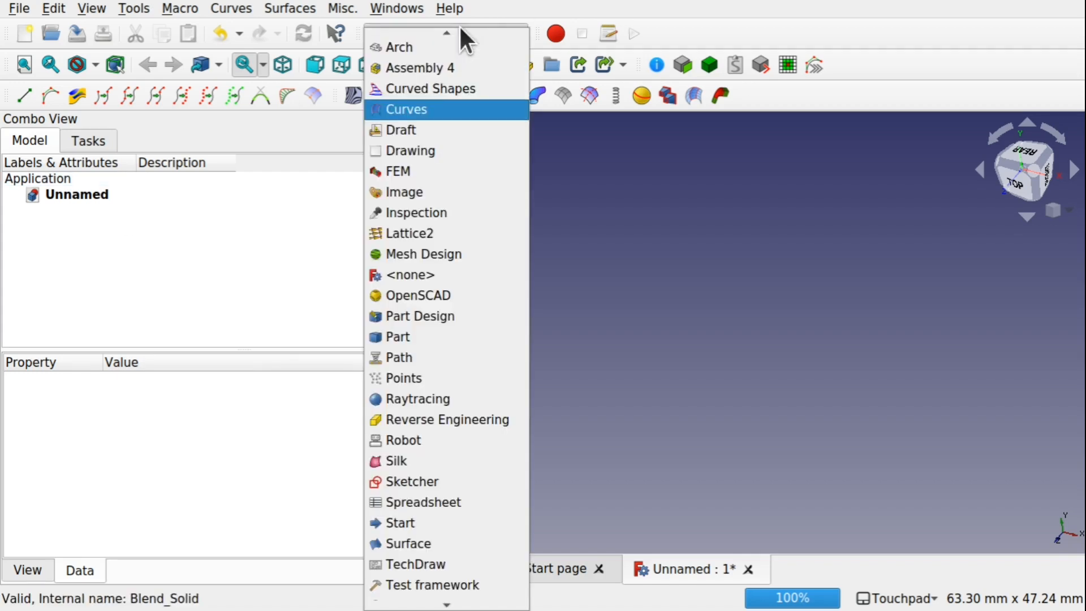
left_click(438, 322)
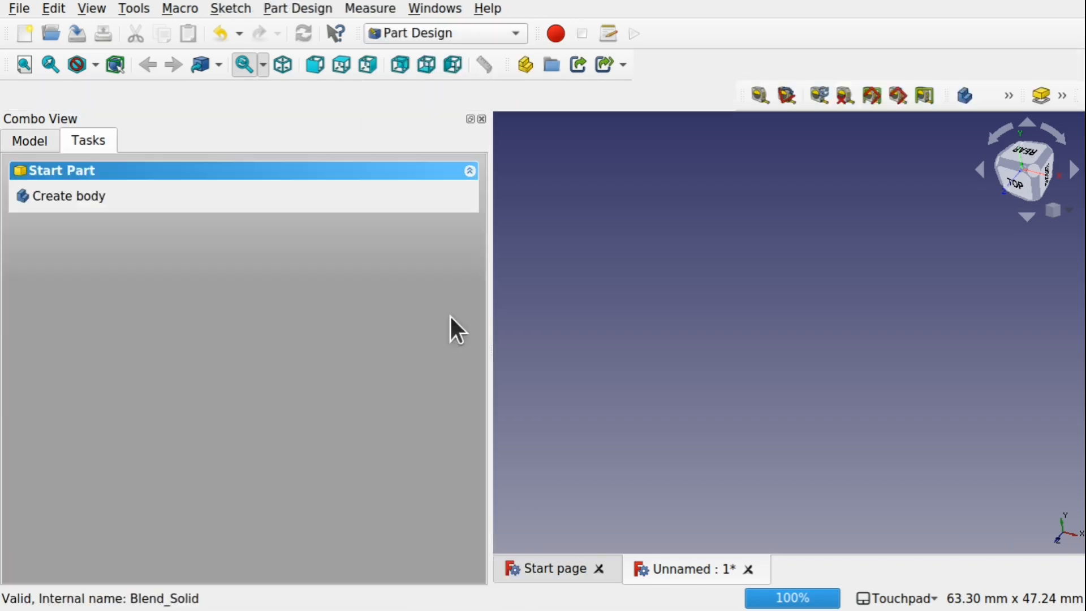
left_click(72, 193)
Create a new sketch on the XY_Plane
left_click(84, 196)
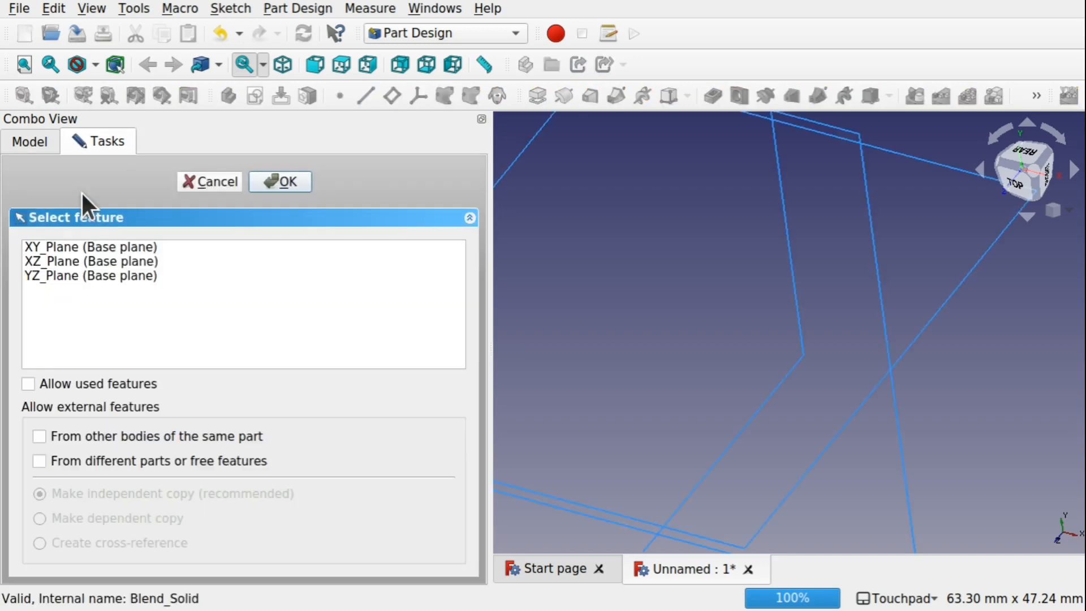
left_click(68, 245)
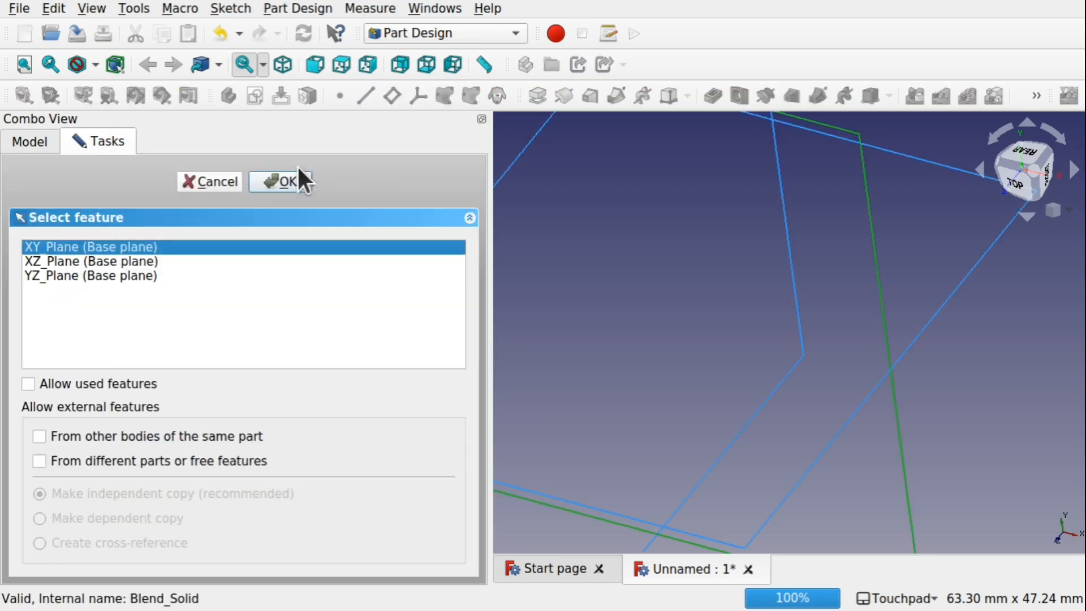
left_click(286, 179)
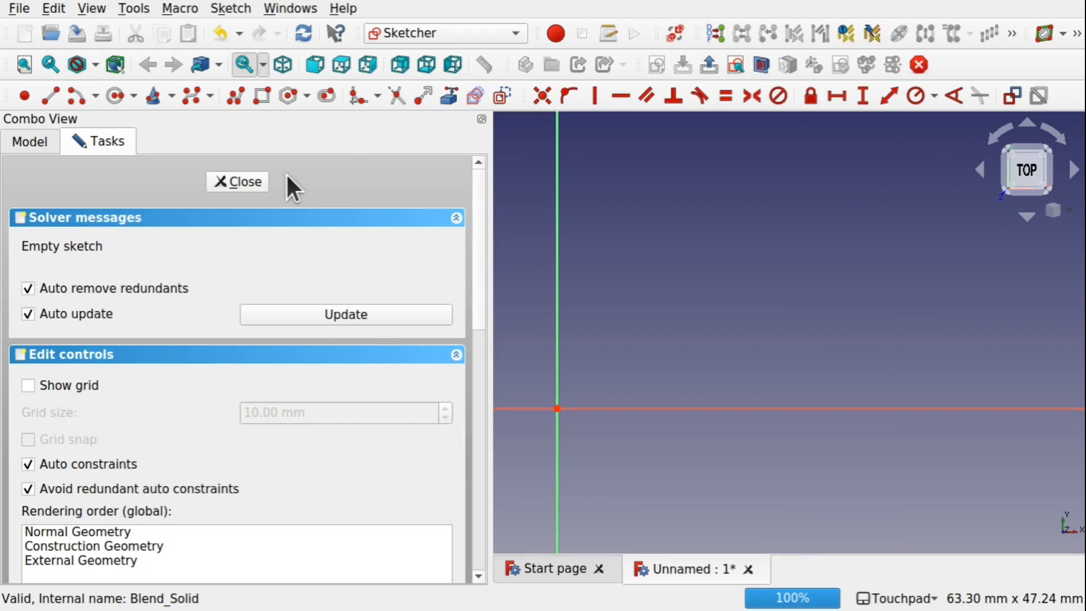
Draw a rectangle around the sketch origin and close the sketch
scroll(761, 214, "down", 4)
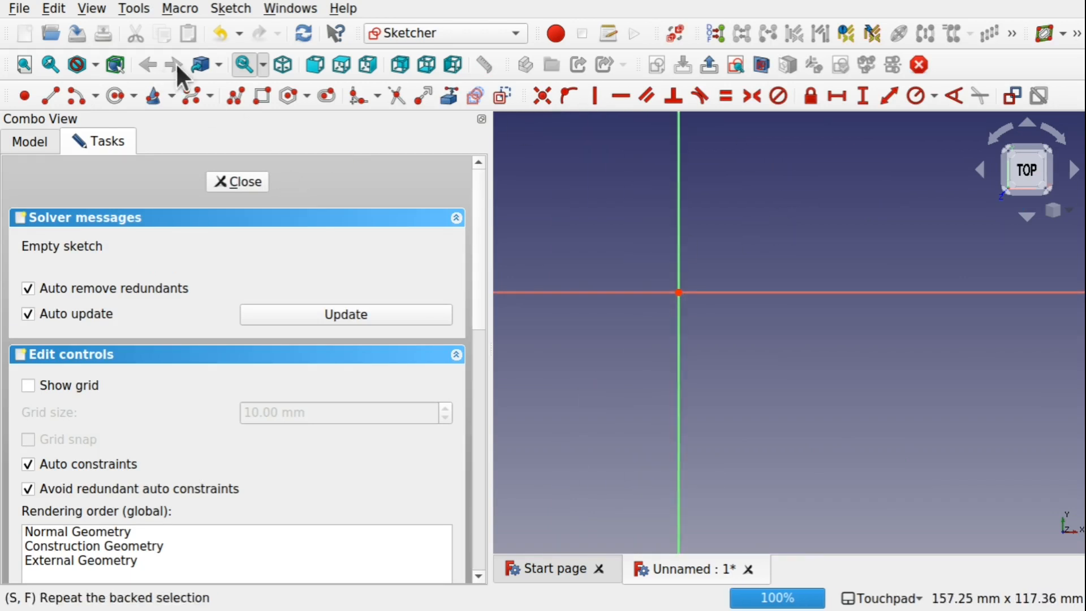
left_click(262, 96)
left_click(599, 251)
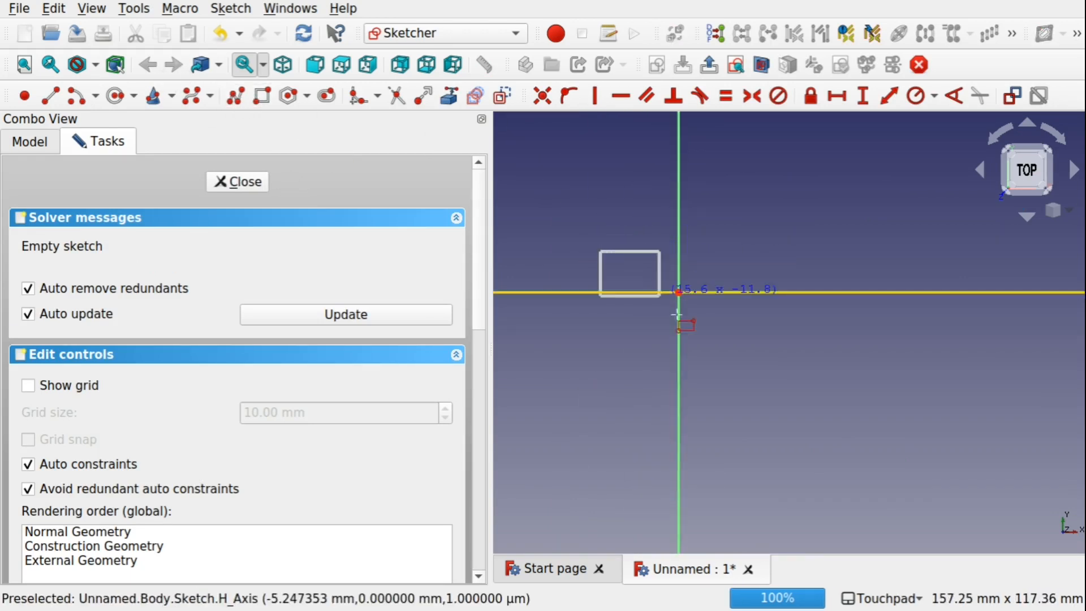
left_click(745, 352)
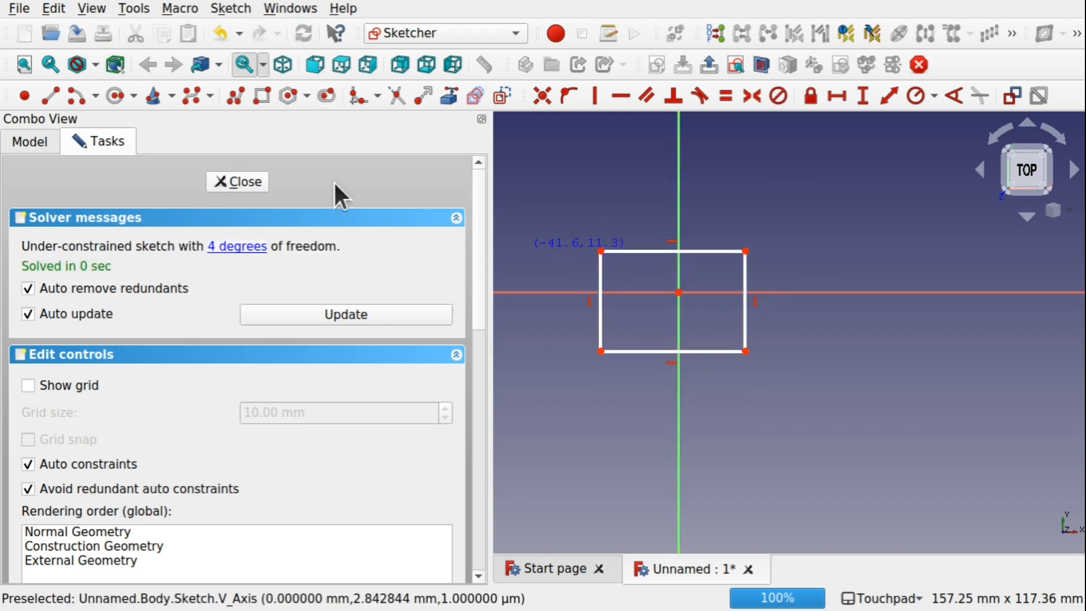
left_click(231, 183)
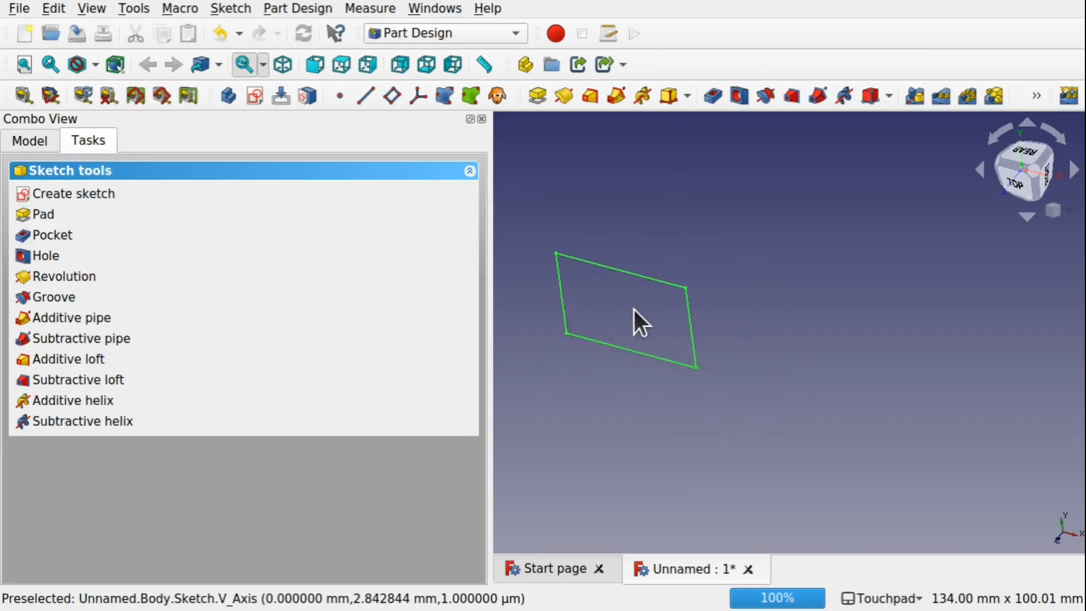
Pad the rectangle sketch 10 mm
left_click(538, 95)
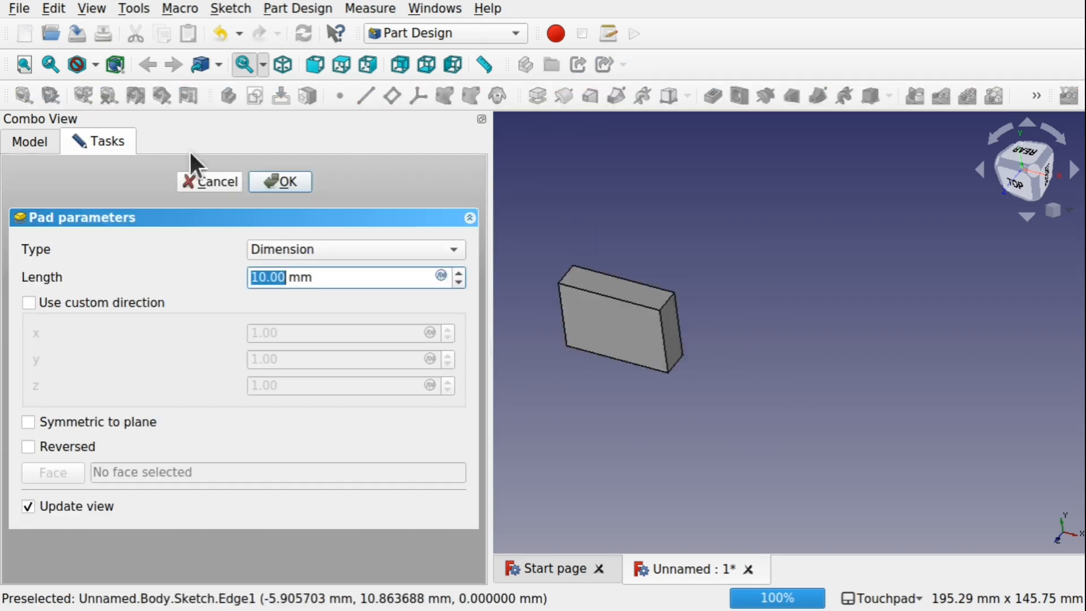
left_click(287, 175)
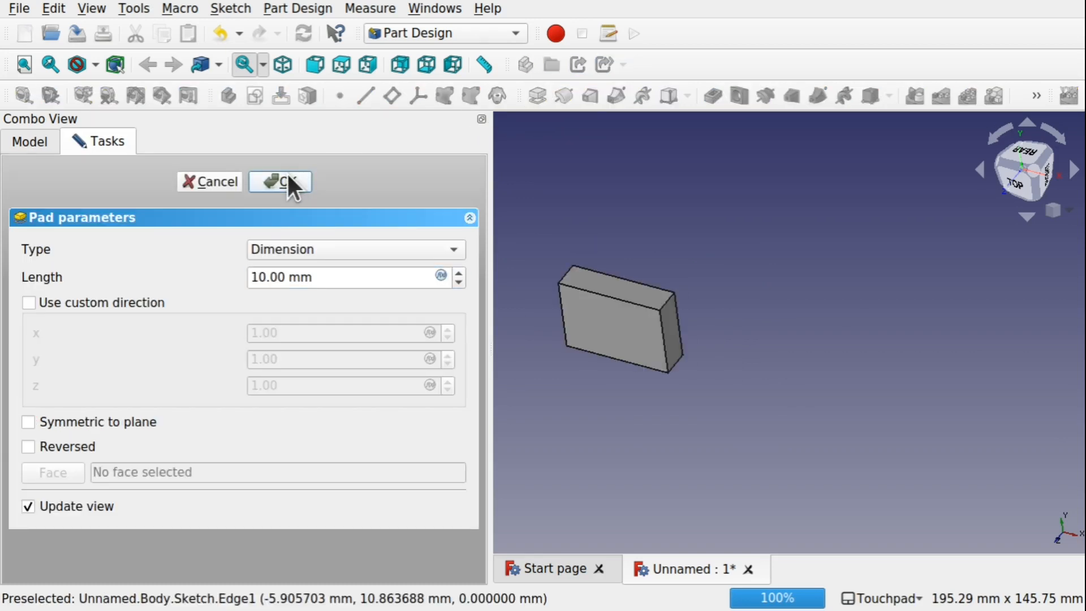
Duplicate the Body in the model tree and dismiss the exception dialog
left_click(21, 139)
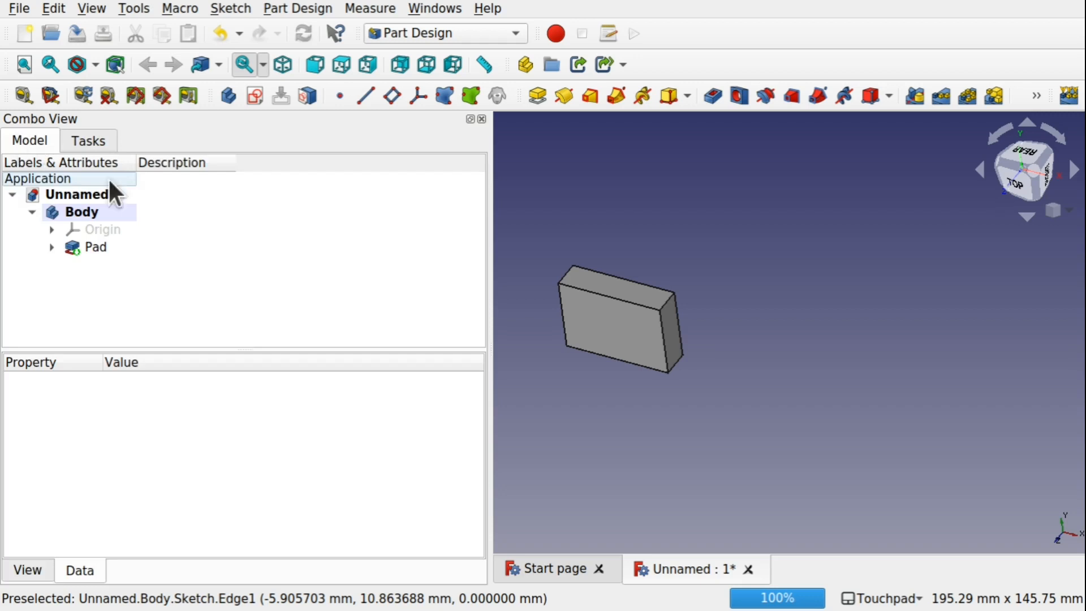
left_click(32, 212)
left_click(78, 213)
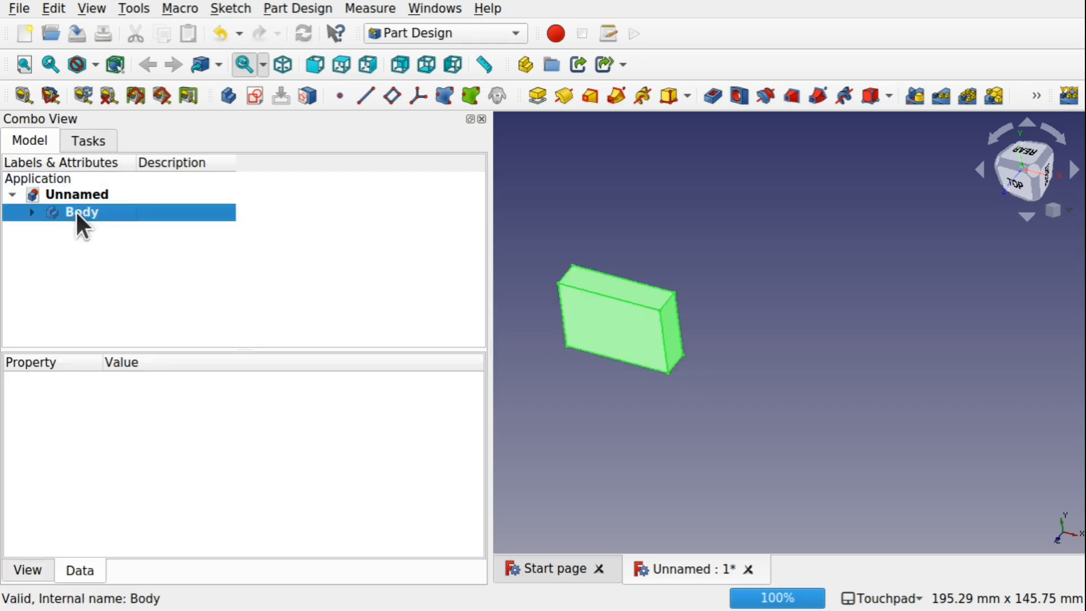
left_click(57, 9)
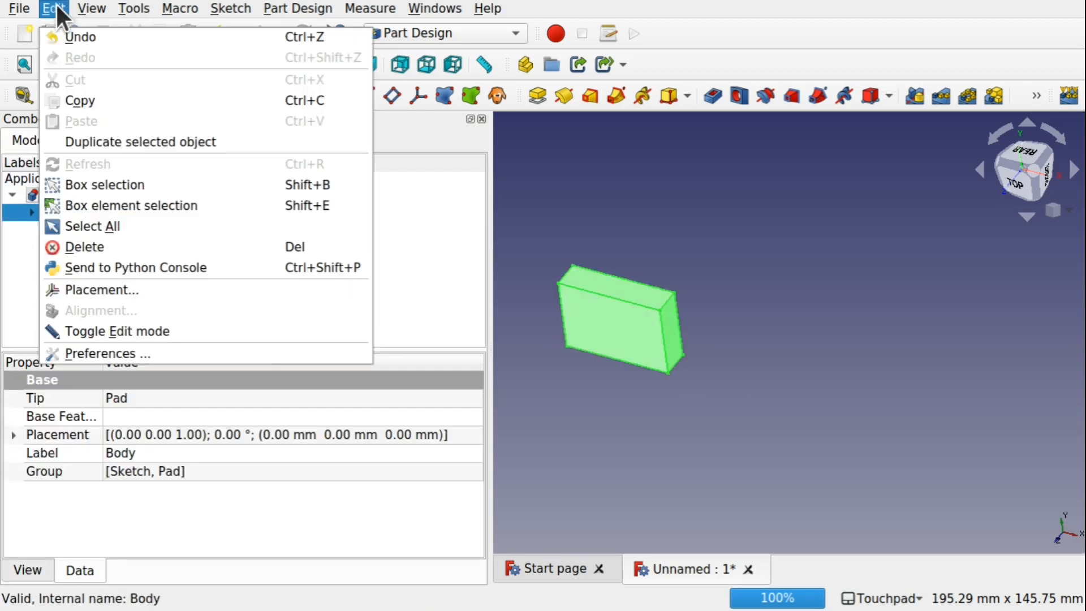
left_click(158, 142)
left_click(755, 450)
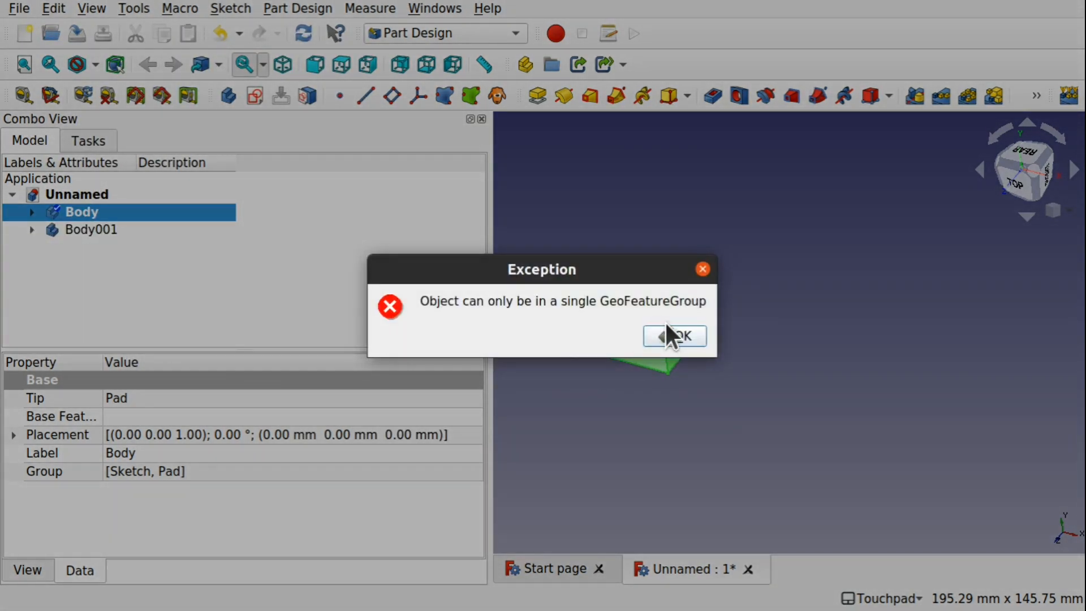
left_click(668, 333)
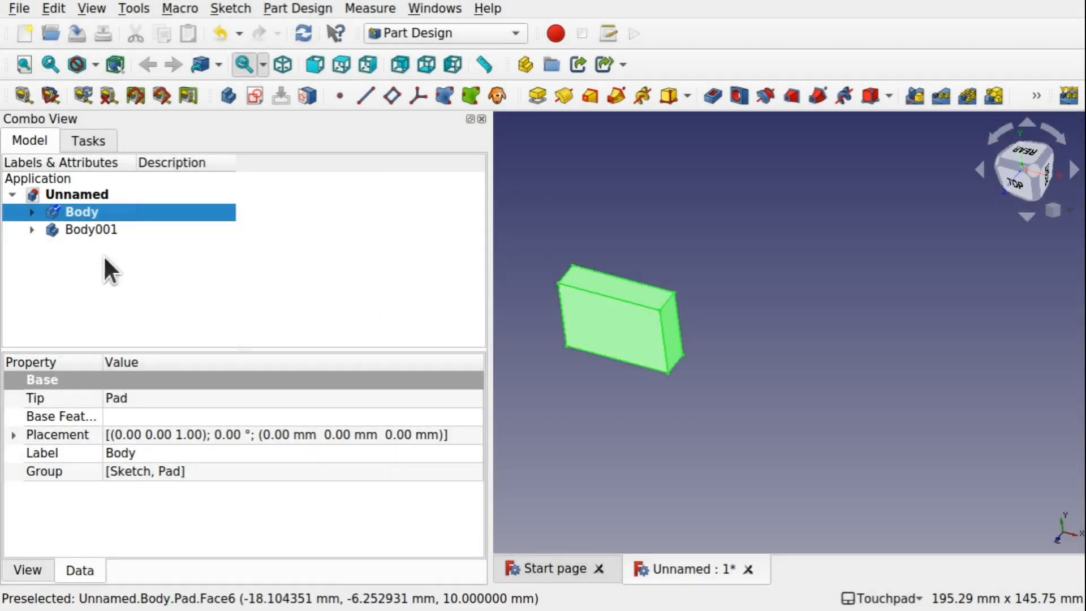
Move the duplicated body -79 mm along Z with the Transform tool
left_click(75, 227)
right_click(75, 226)
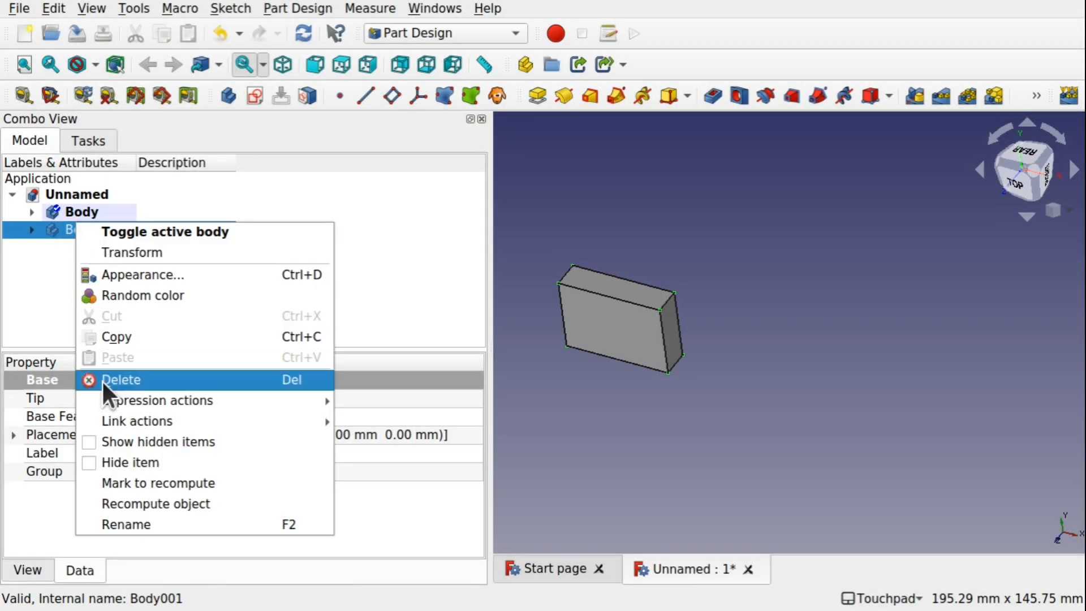
left_click(111, 248)
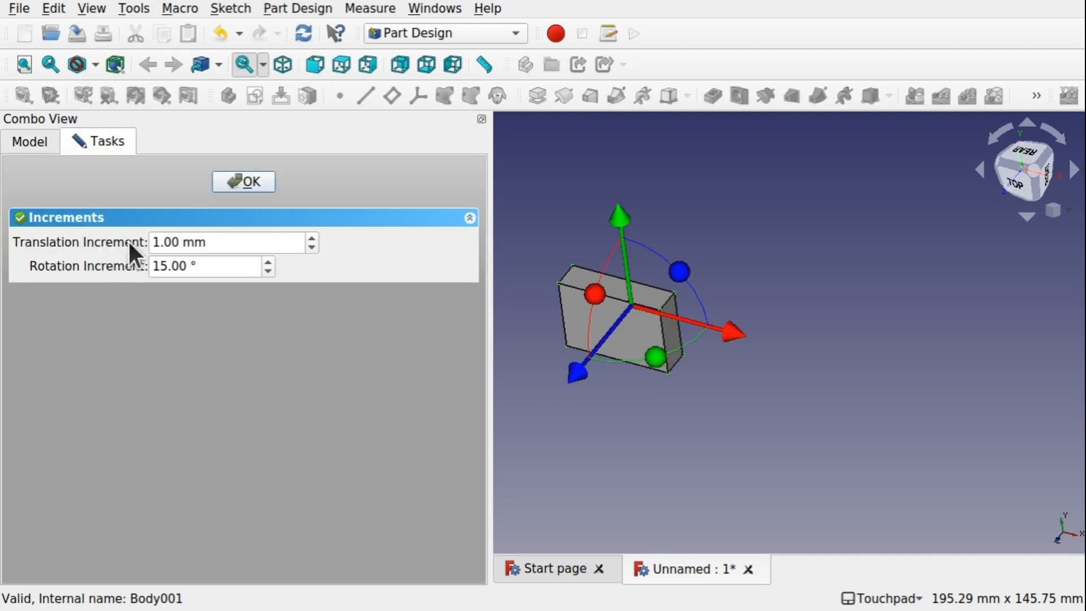
left_click_drag(580, 373, 697, 239)
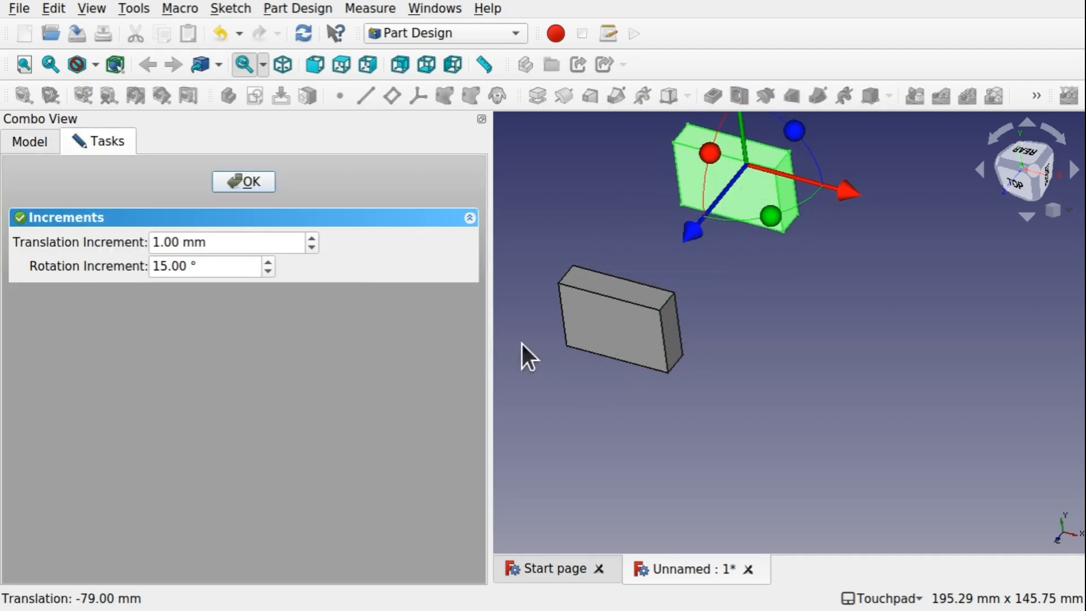
left_click(242, 184)
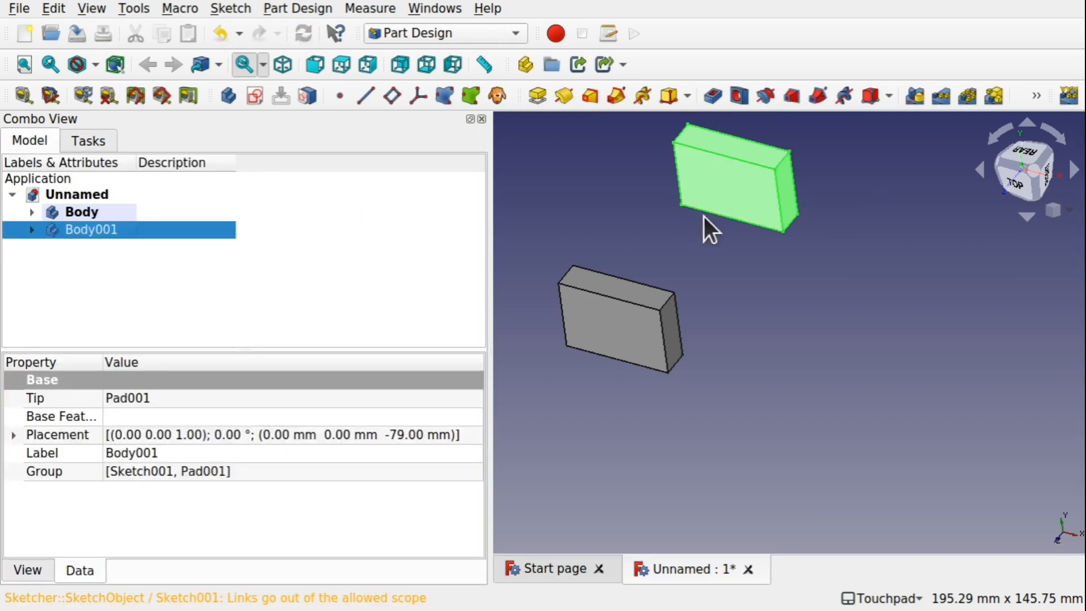
Switch to the Curves workbench
middle_click_drag(705, 228, 782, 218)
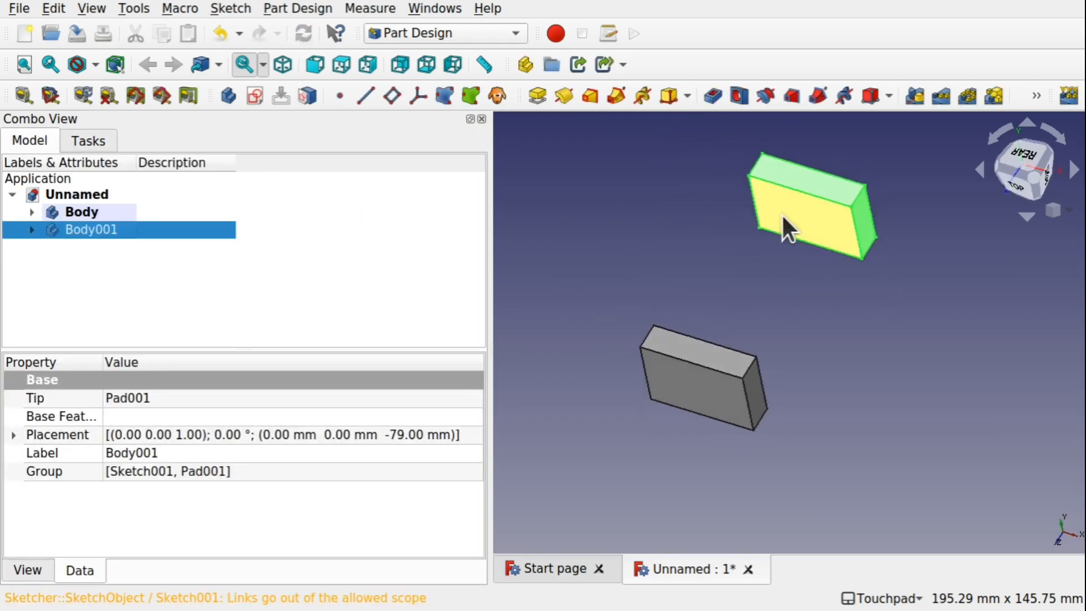
middle_click_drag(643, 343, 698, 347)
middle_click_drag(646, 385, 668, 403)
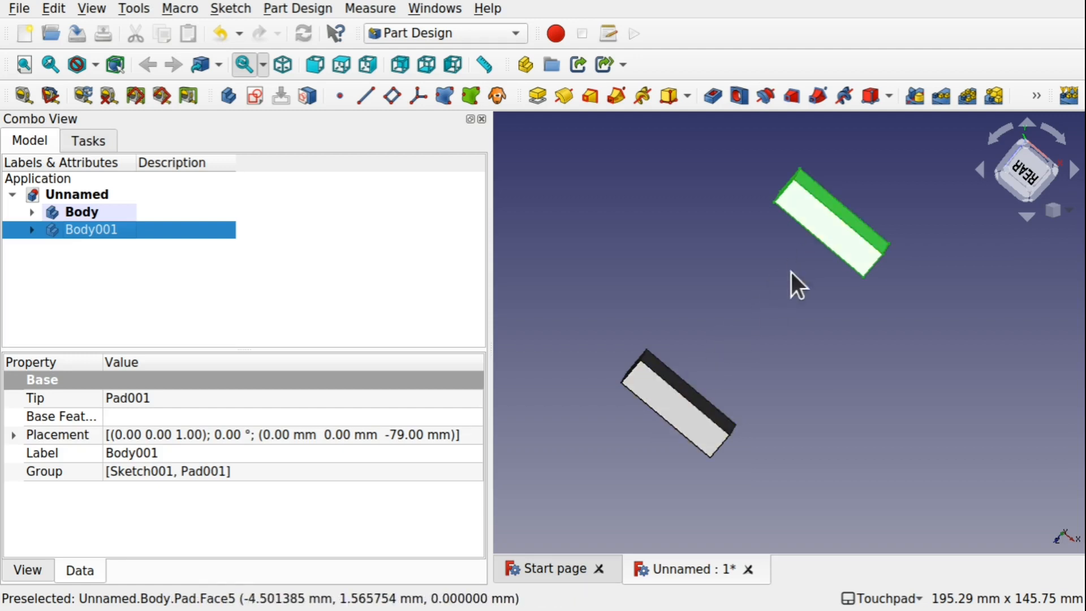
middle_click_drag(727, 341, 690, 338)
left_click(424, 33)
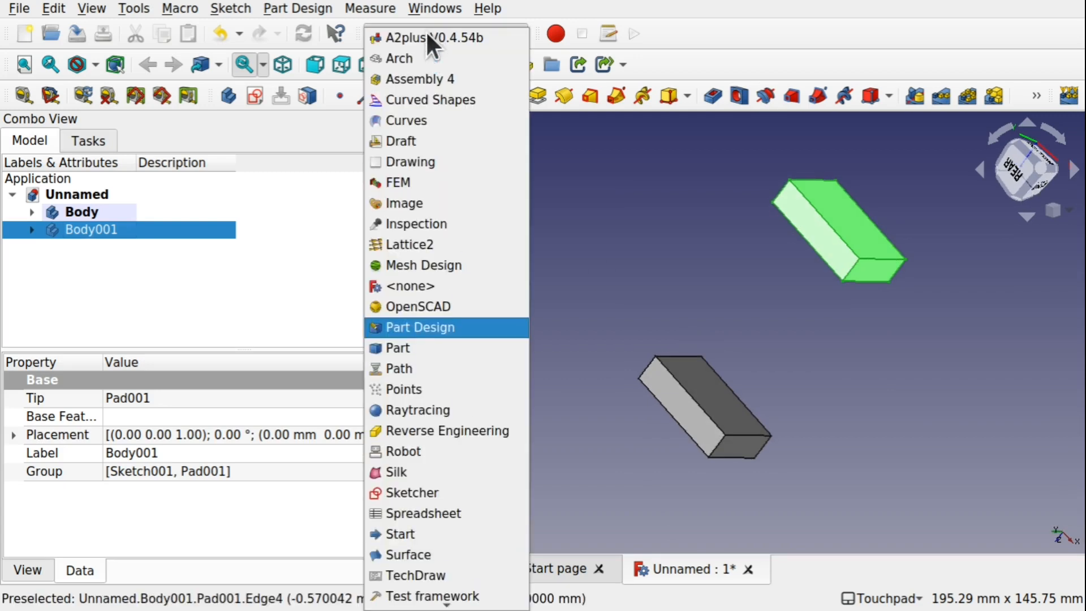
left_click(407, 107)
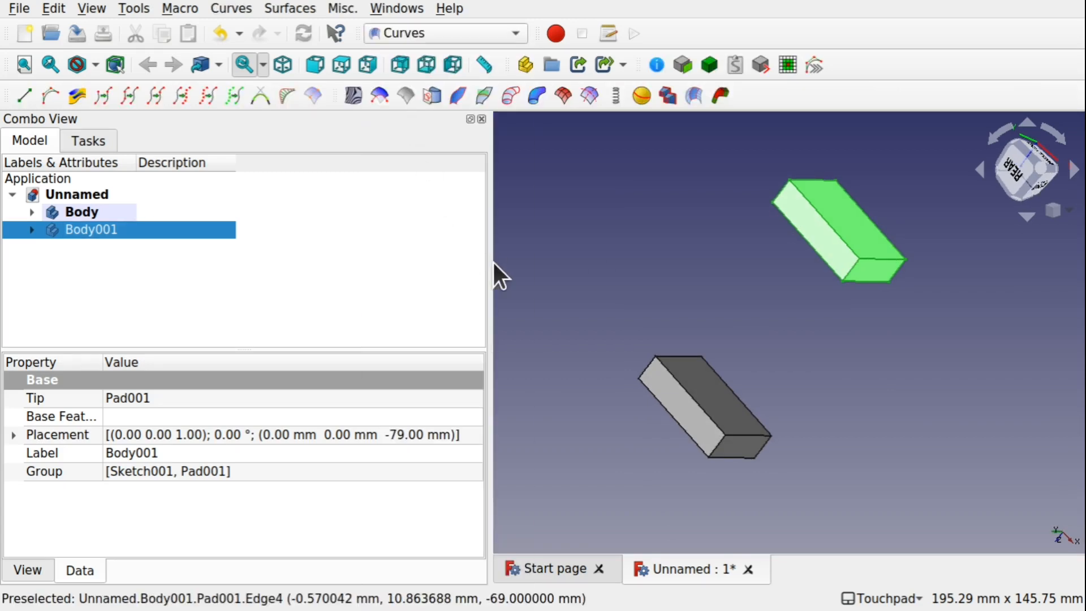
Select a face on each body and create a Blend Solid between them
left_click_drag(488, 264, 277, 274)
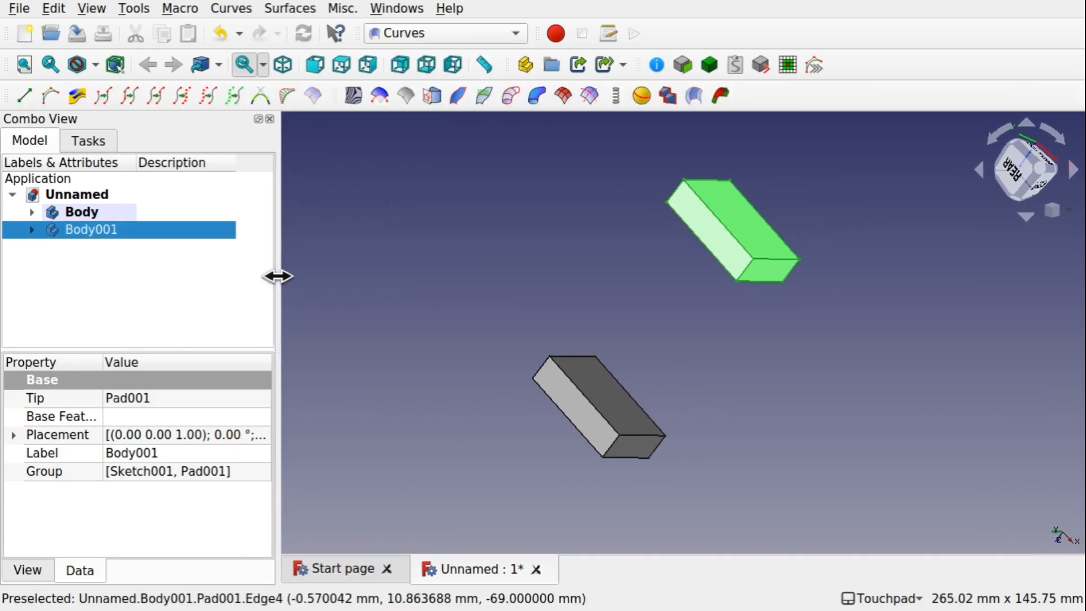
middle_click_drag(492, 281, 581, 441)
scroll(617, 327, "up", 2)
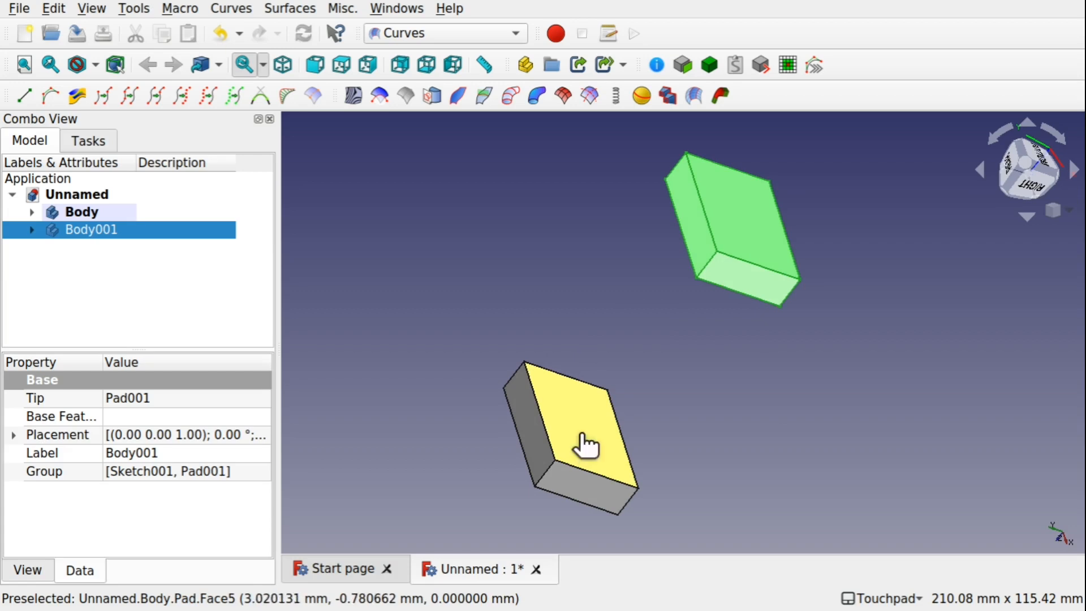
left_click(580, 436)
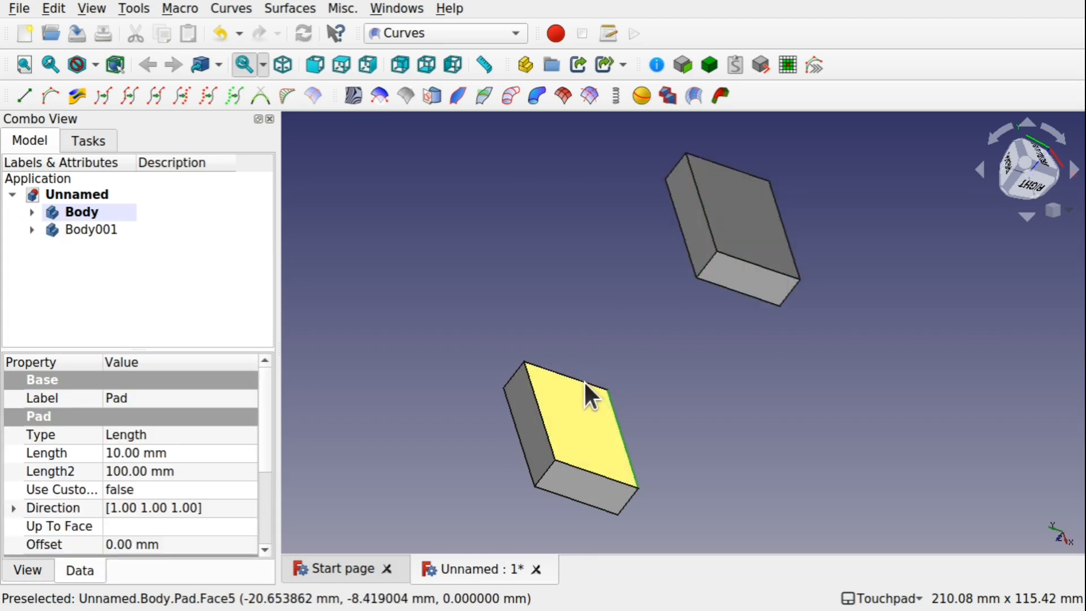
left_click_drag(600, 356, 753, 268, "alt")
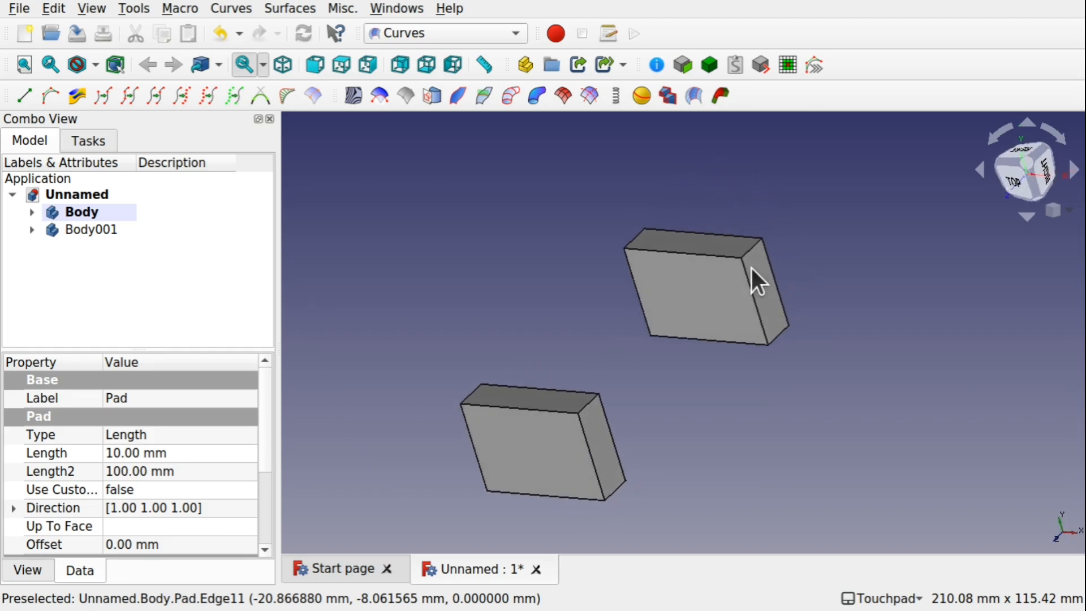
left_click(705, 291)
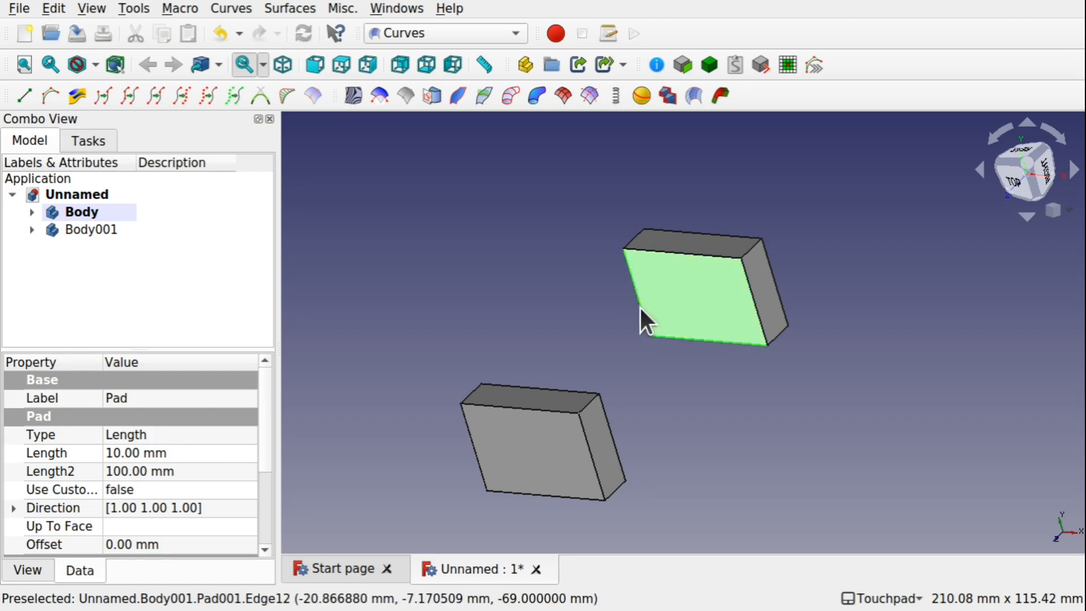
left_click_drag(732, 341, 657, 330, "shift")
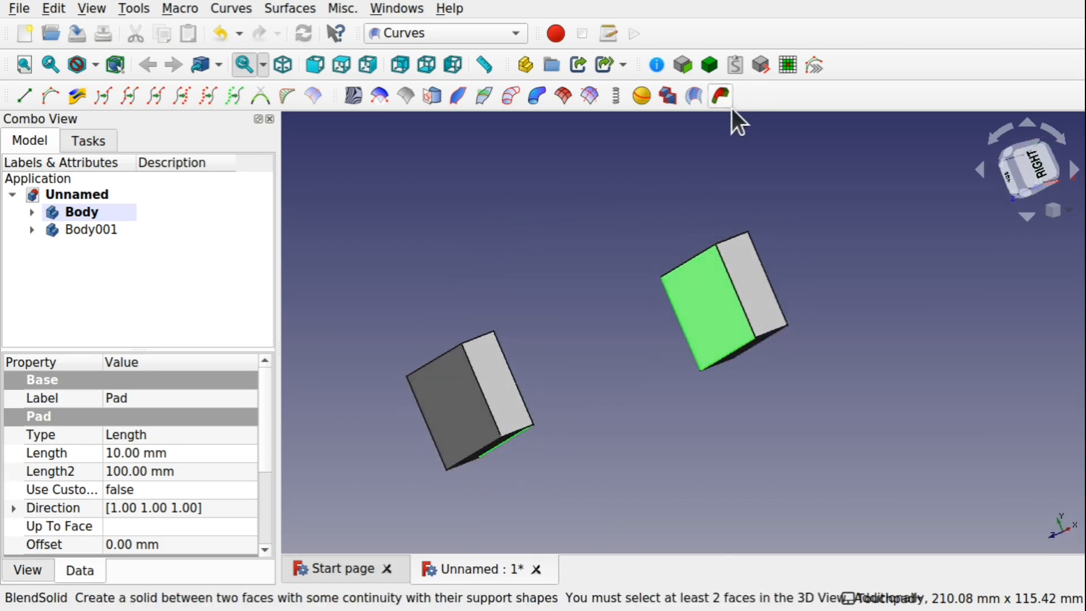
left_click(720, 95)
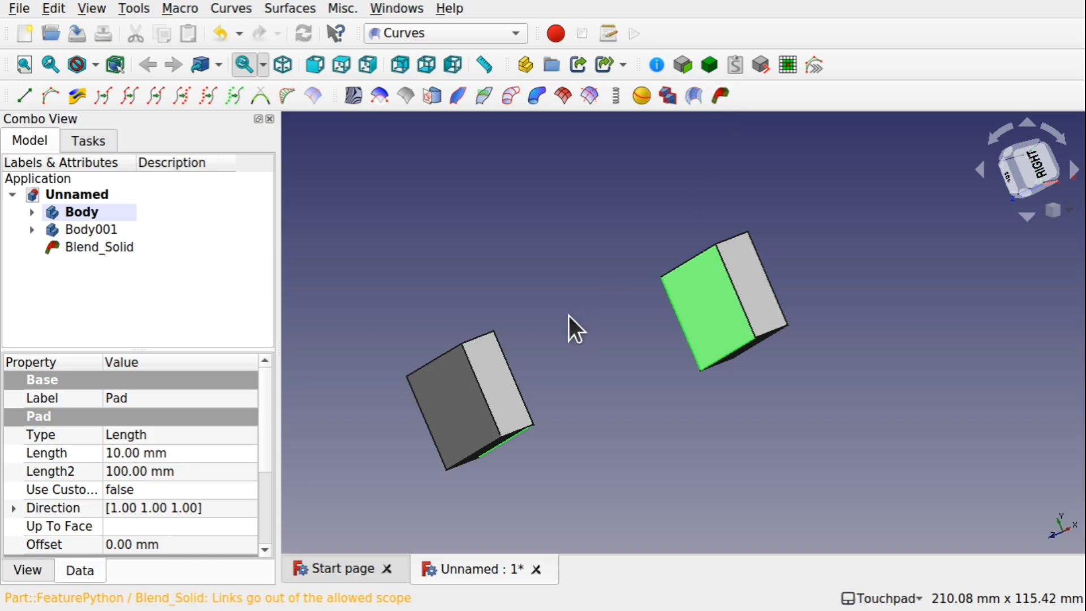
Delete the Blend Solid from the model tree
left_click(81, 246)
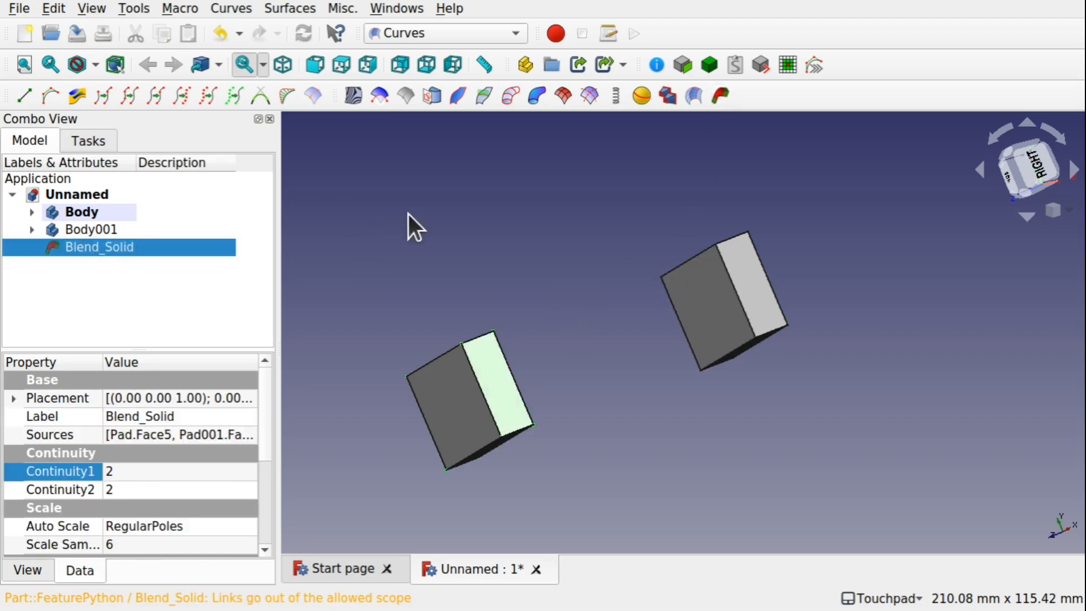
left_click_drag(408, 215, 492, 242, "shift")
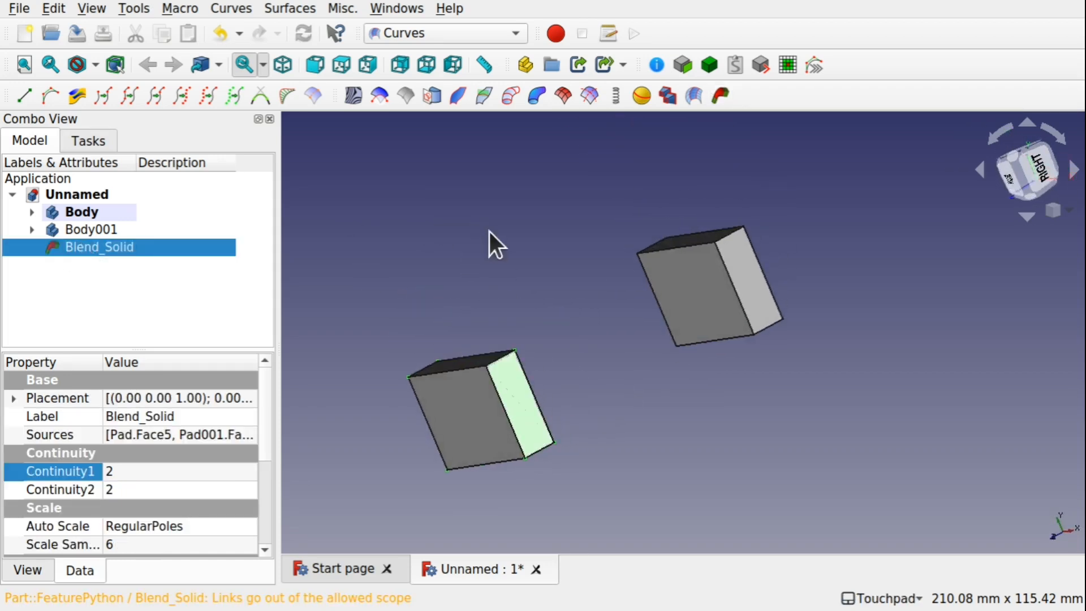
left_click_drag(584, 341, 444, 341, "shift")
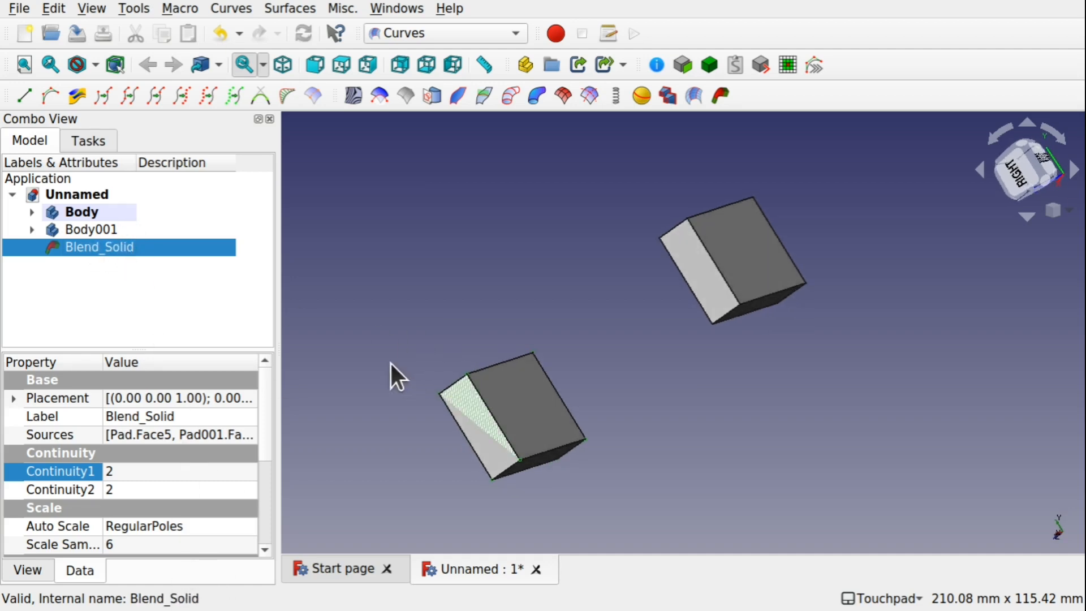
key("Delete")
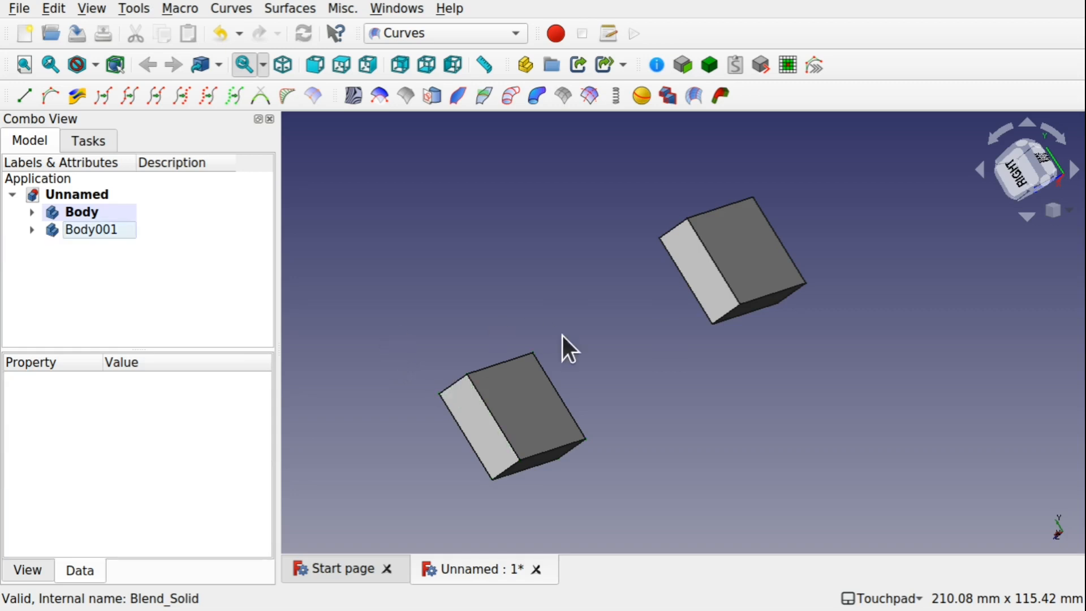
Select the facing faces of the two bodies, create a new Blend Solid, and select it in the tree
left_click(530, 389)
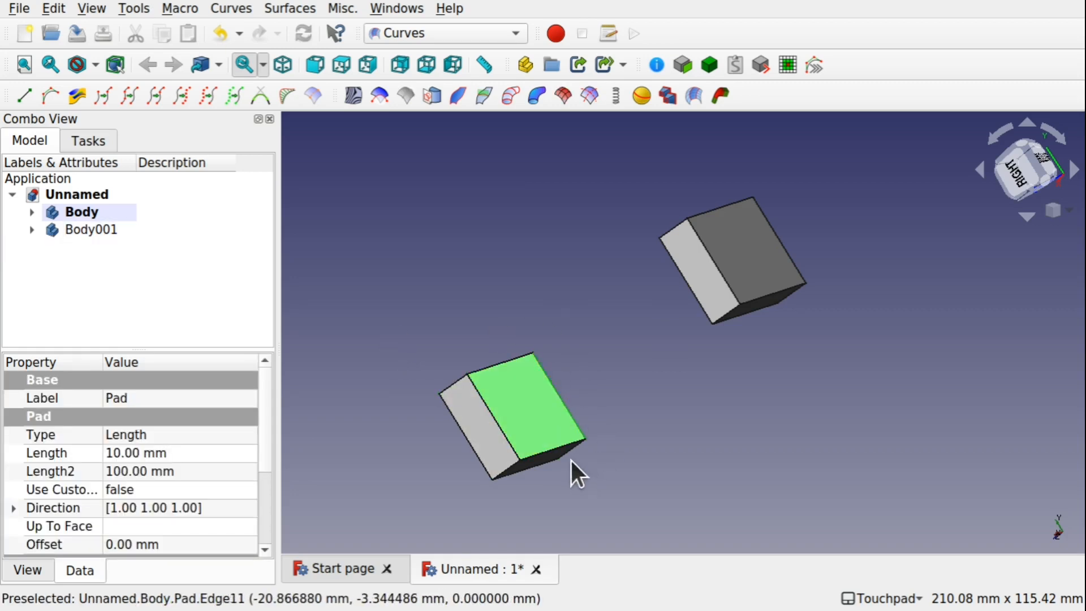
left_click_drag(617, 336, 734, 300, "alt")
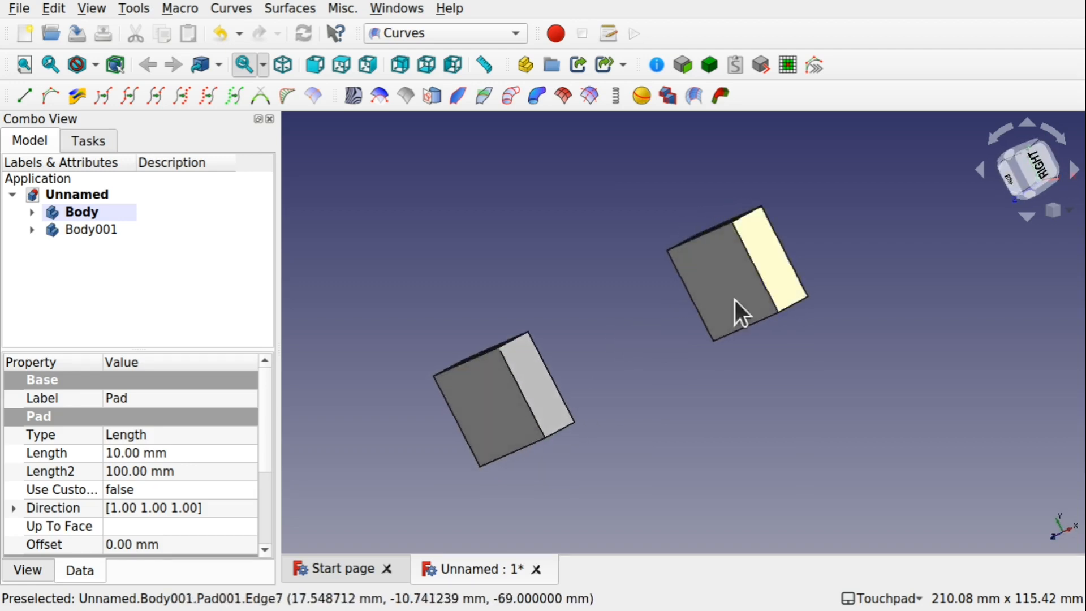
left_click(716, 271)
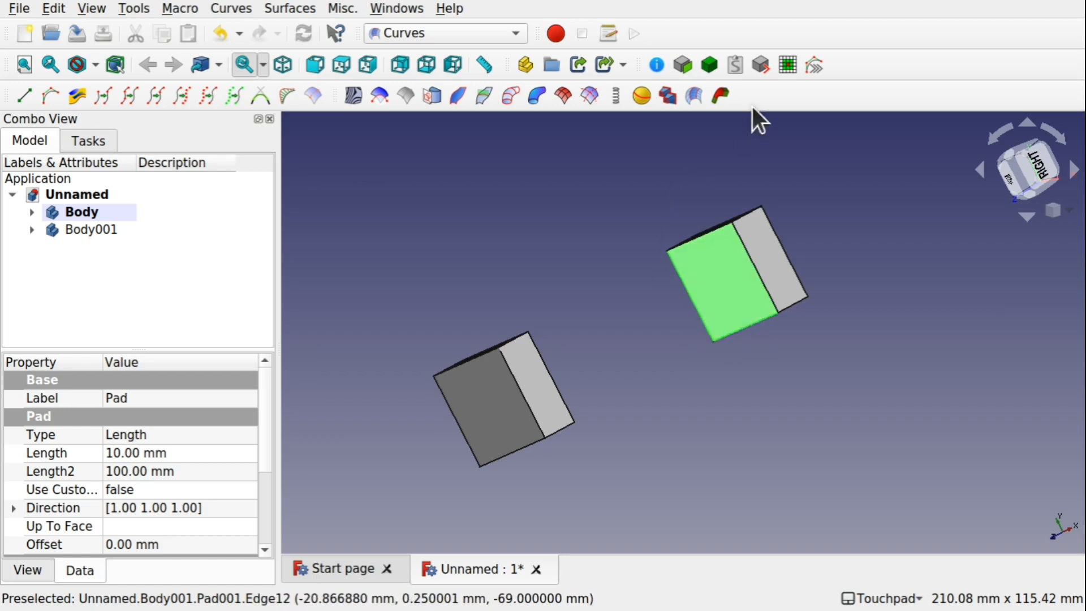
left_click(721, 95)
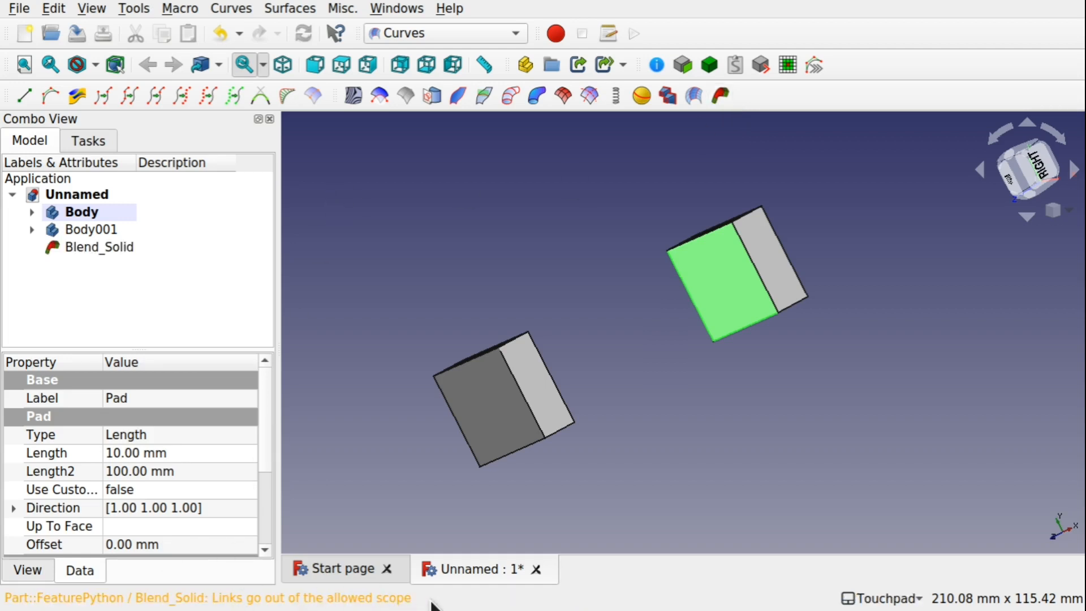
left_click(72, 243)
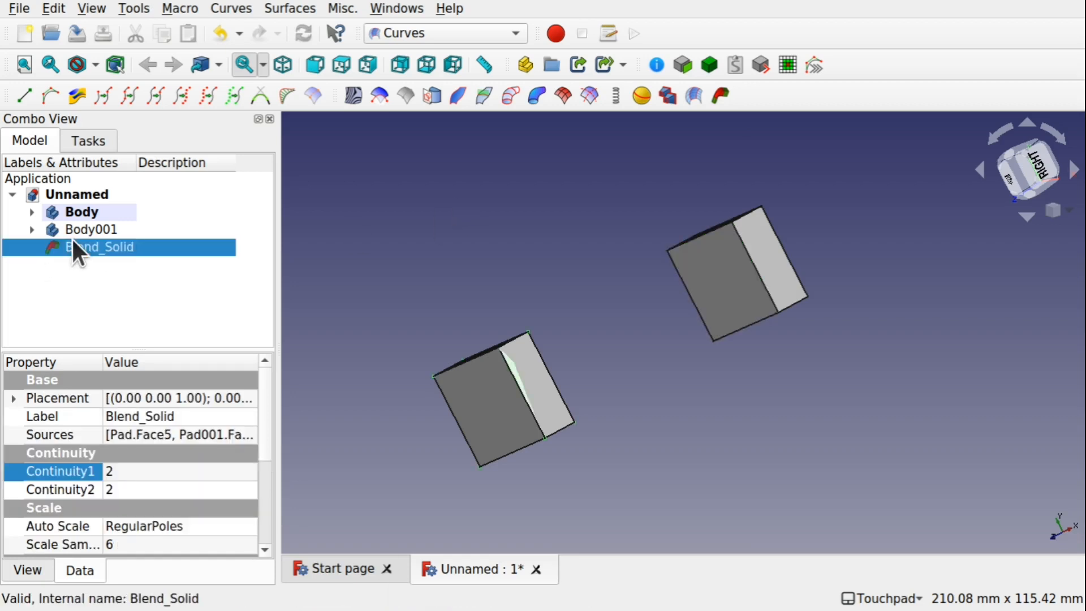
Delete the new Blend Solid from the model
key("Delete")
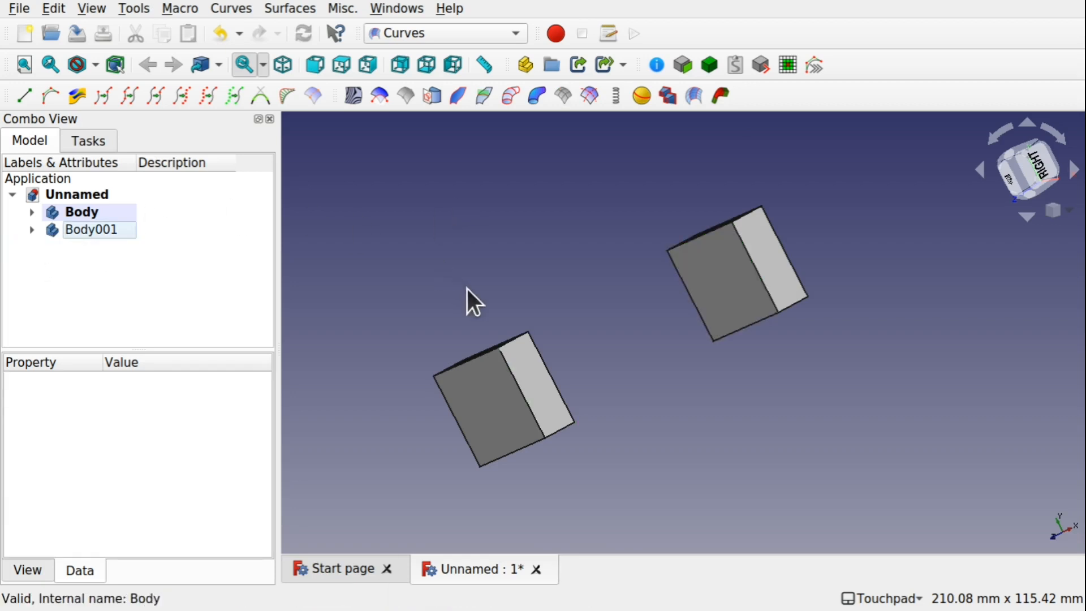
left_click_drag(547, 281, 658, 372, "alt")
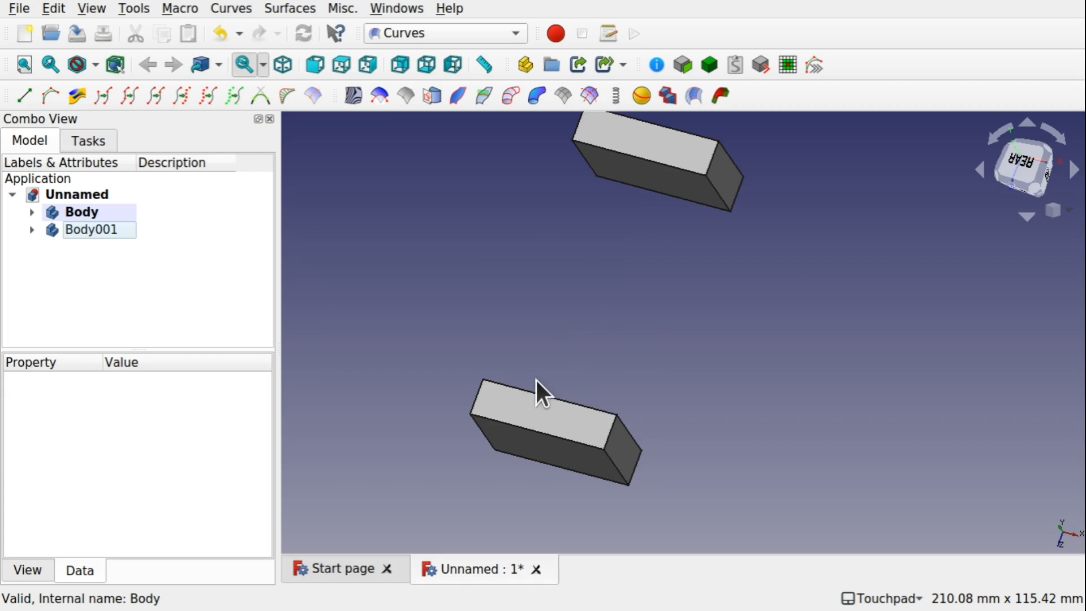
left_click_drag(574, 357, 596, 417, "alt")
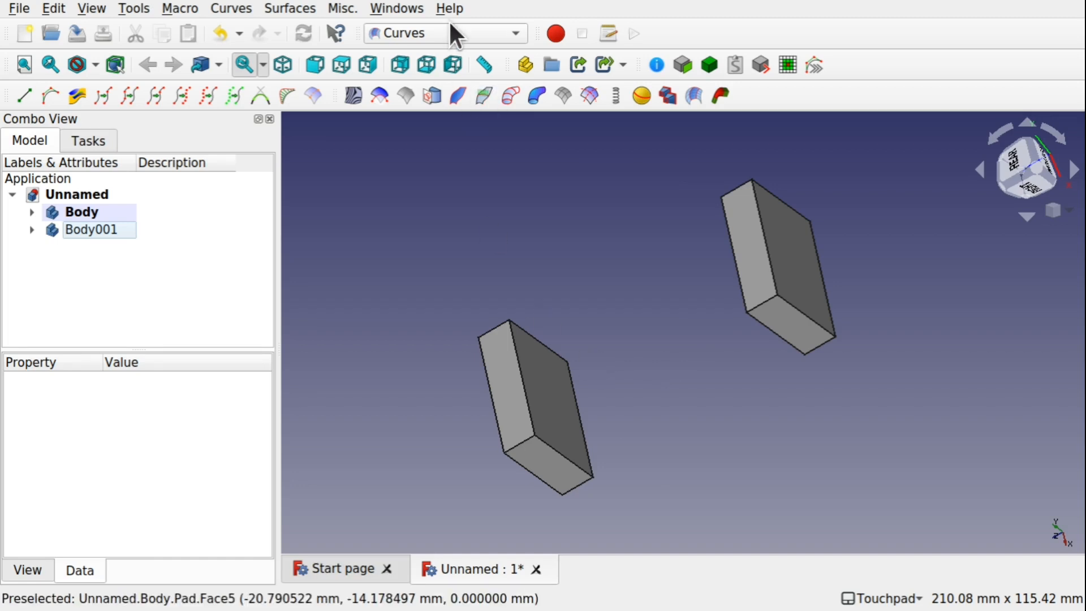
Switch to the Part workbench and make a compound from Body
left_click(433, 32)
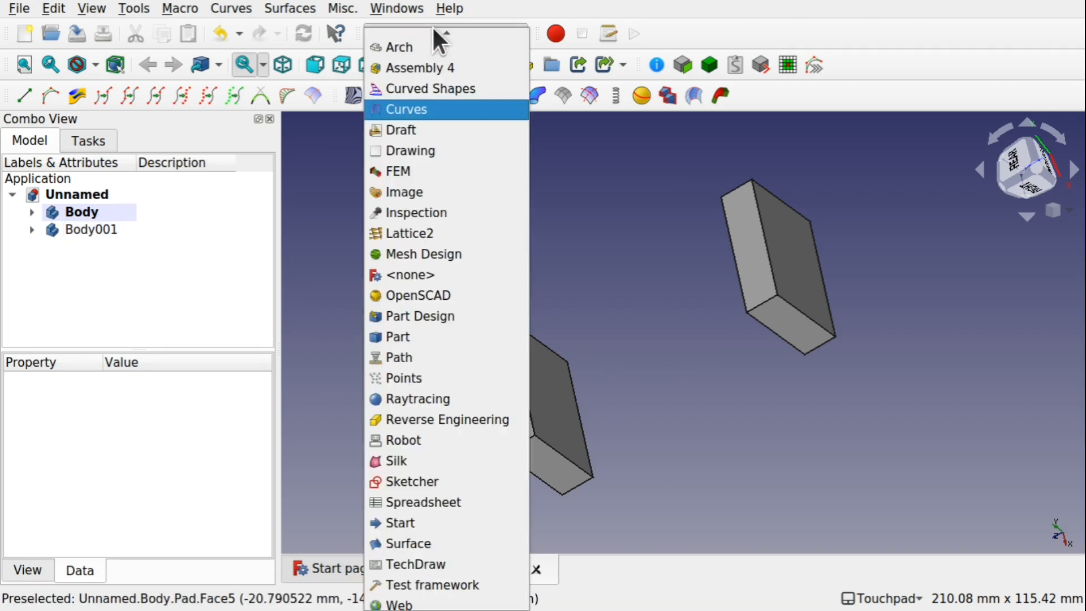
left_click(440, 336)
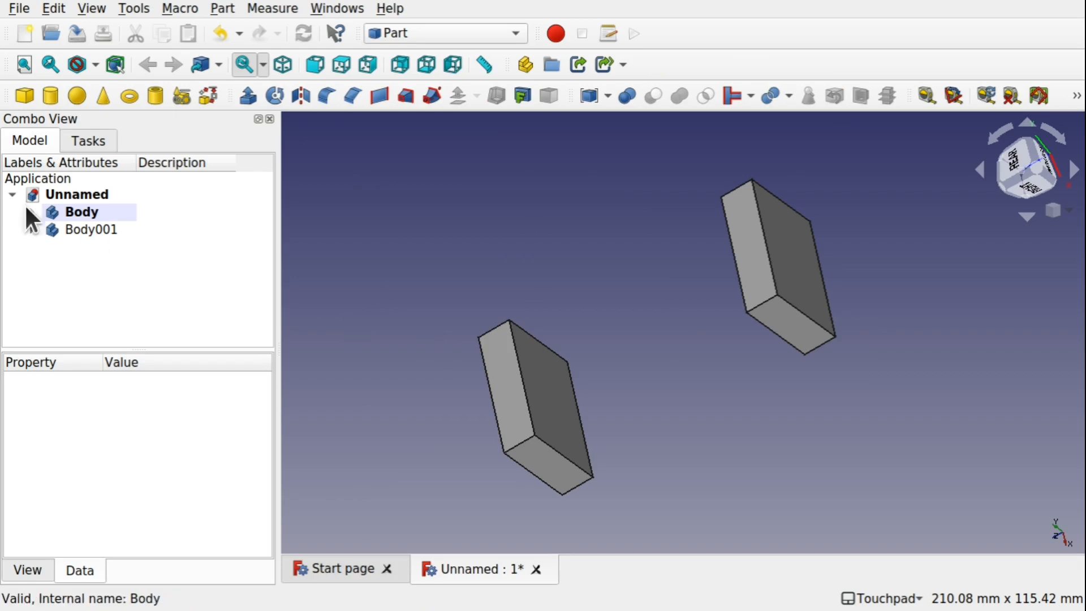
left_click(85, 214)
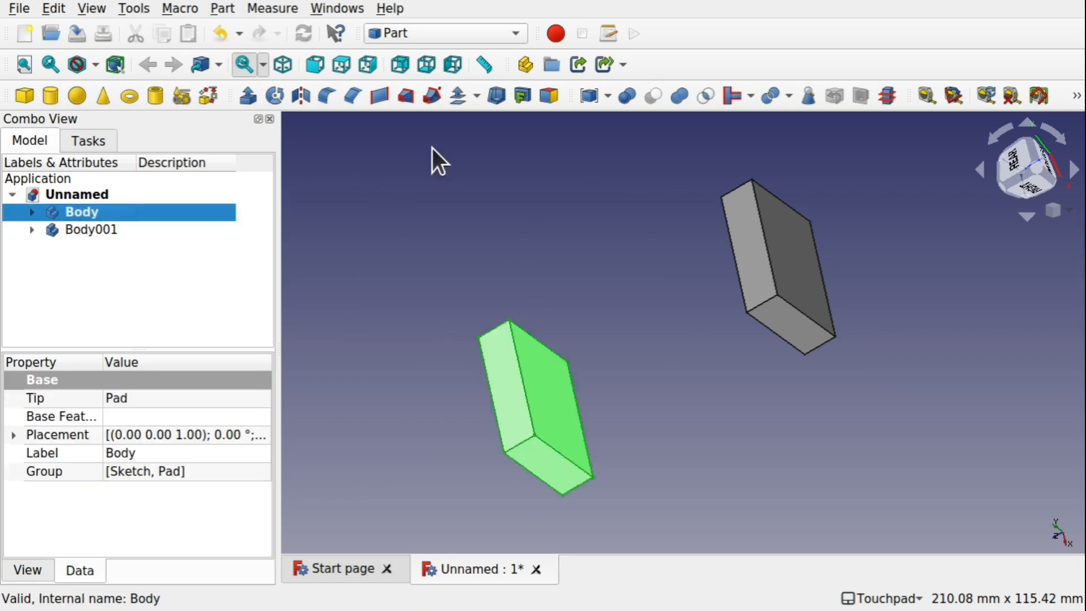
left_click(222, 9)
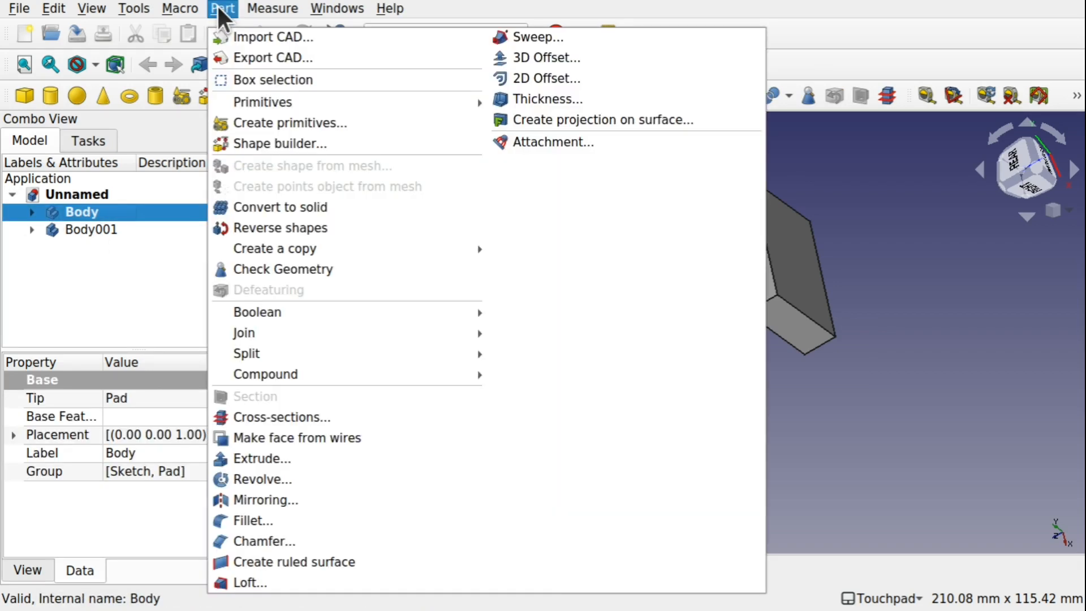
mouse_move(337, 375)
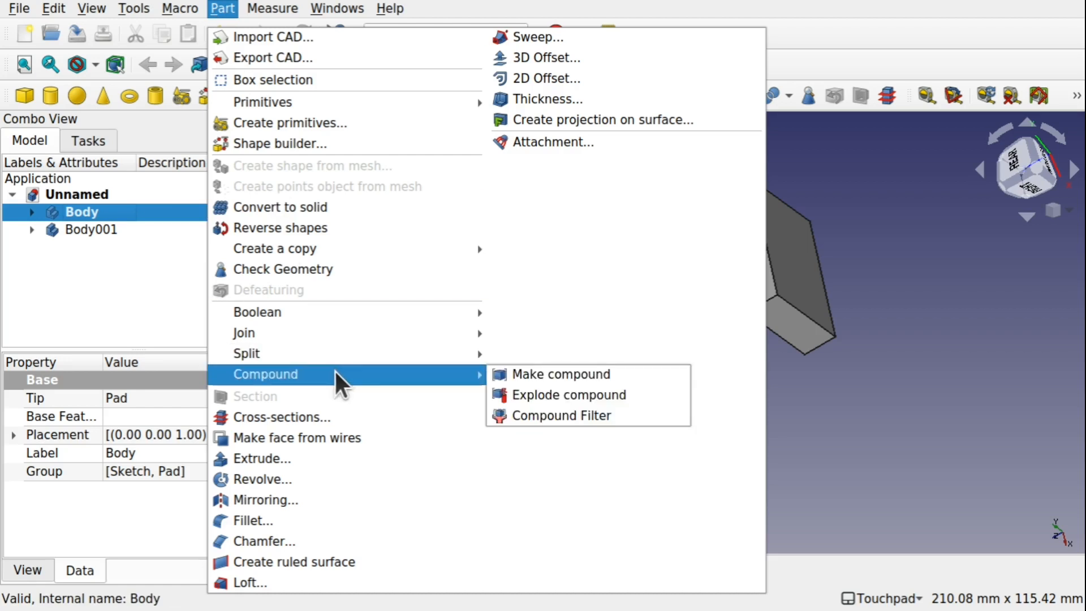
left_click(527, 374)
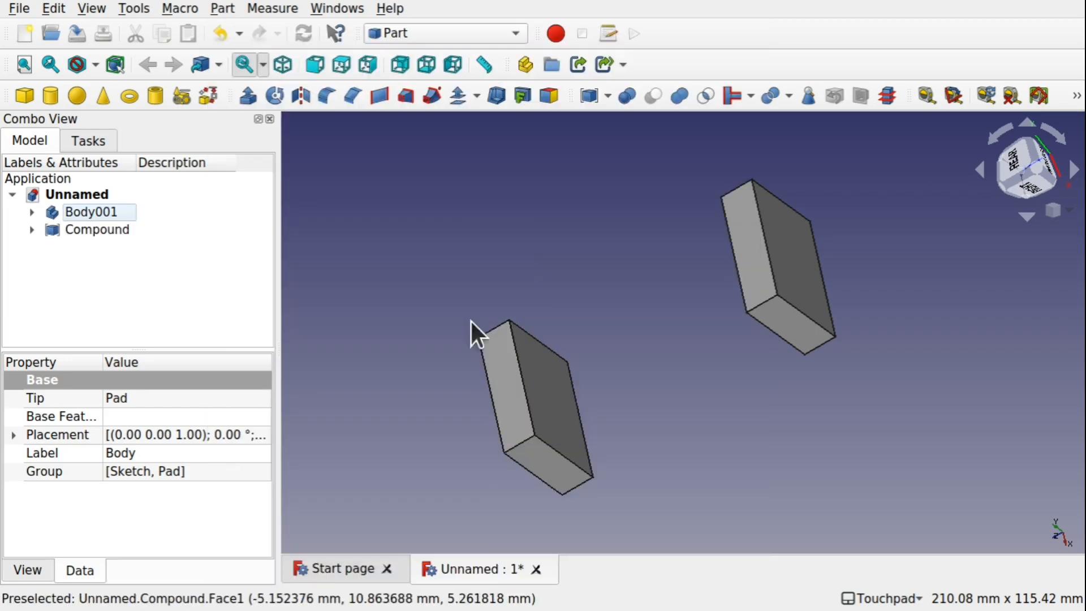
Make a compound from Body001
left_click(88, 210)
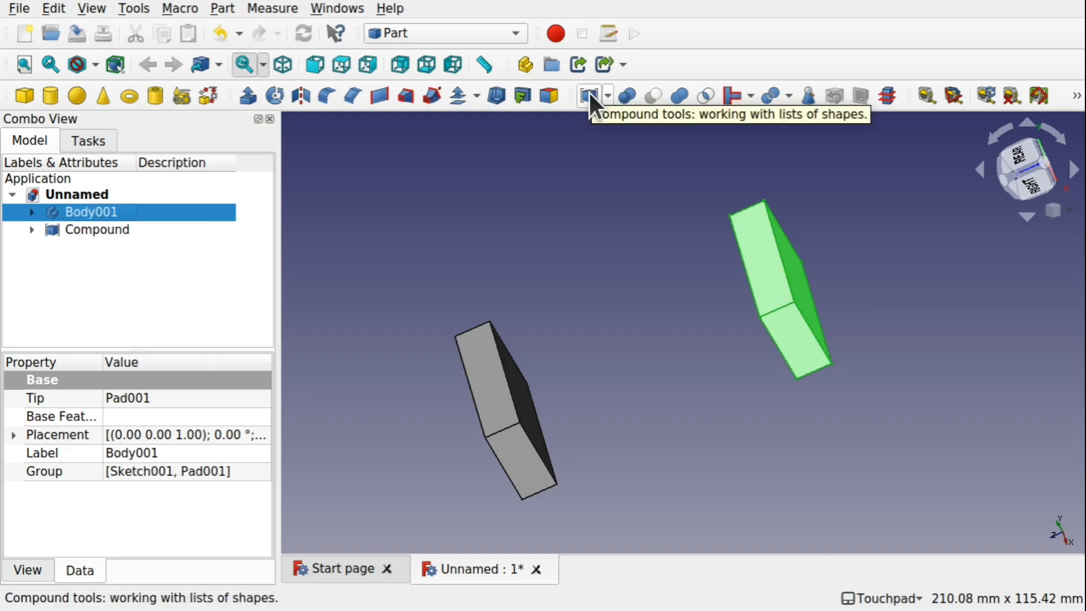
left_click(606, 96)
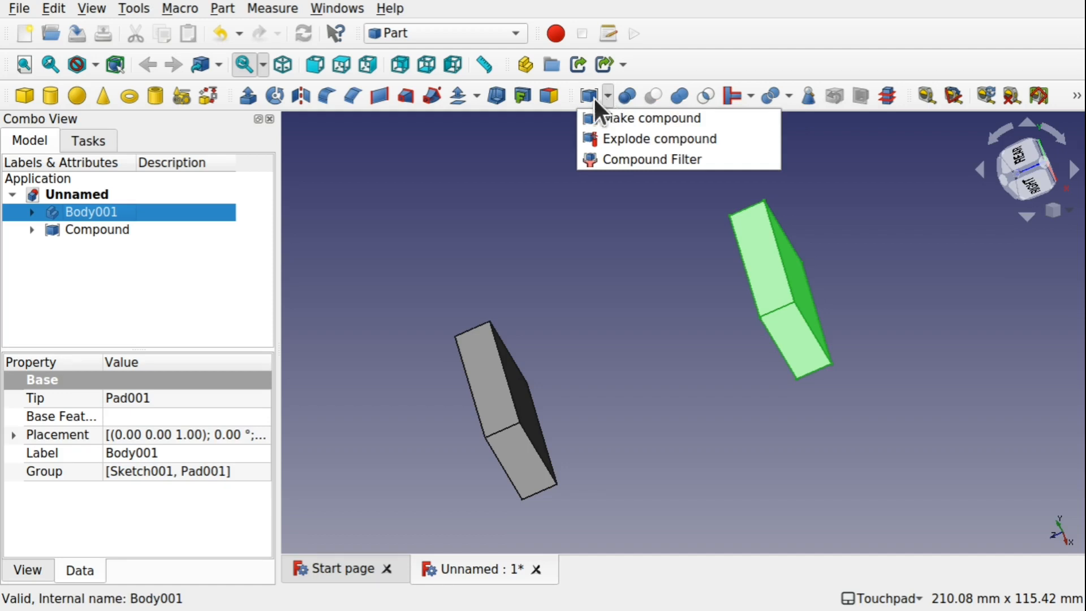
left_click(626, 116)
Switch back to the Curves workbench
left_click_drag(548, 201, 673, 246, "alt")
left_click_drag(613, 285, 519, 228, "shift")
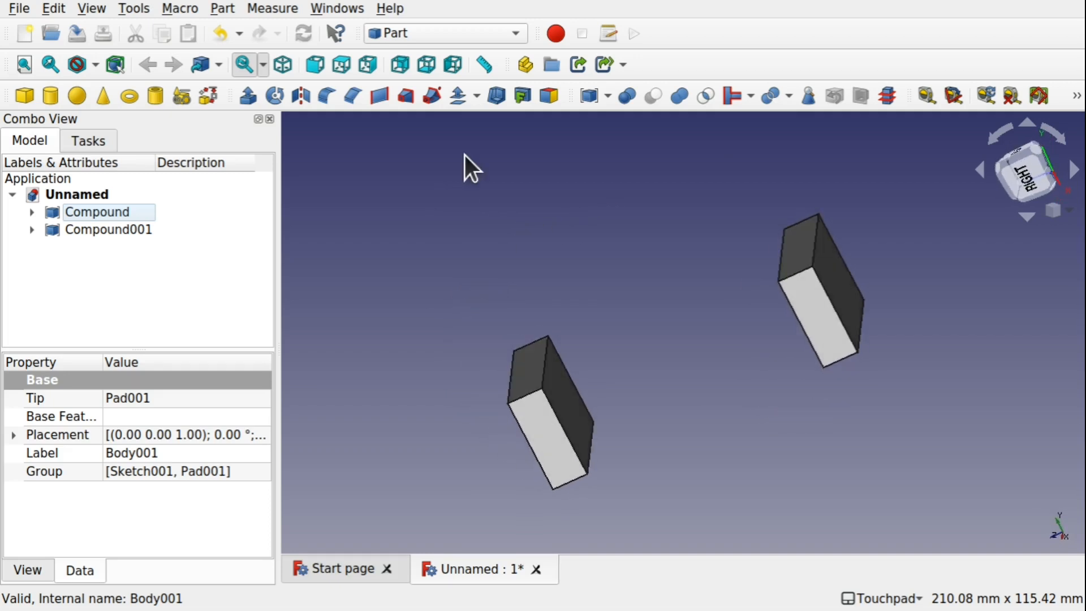
left_click(417, 33)
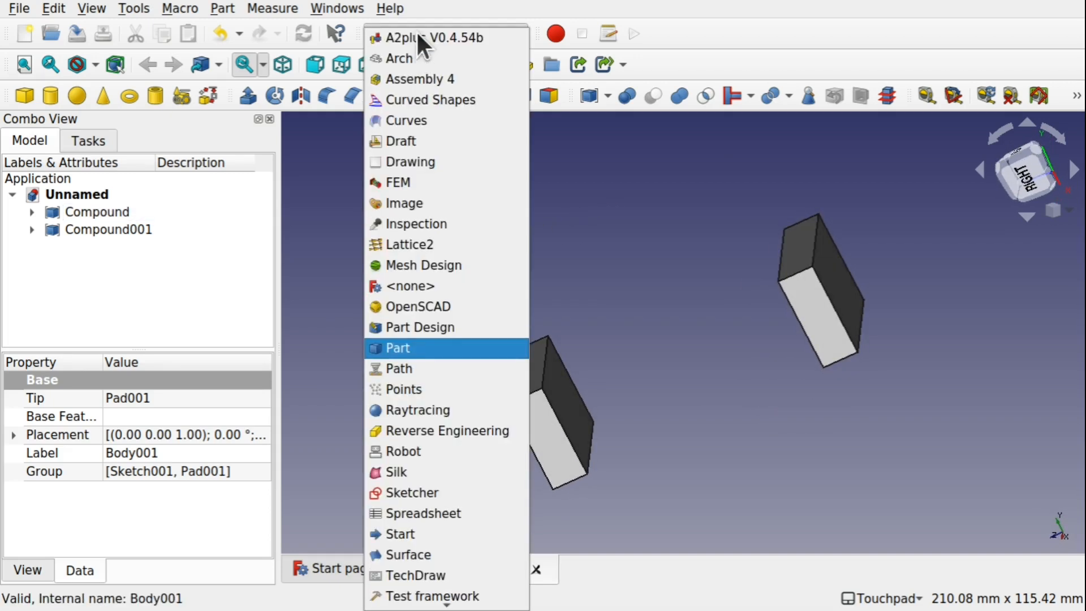
left_click(420, 117)
Select the facing faces of the two compounds and create a Blend Solid between them
left_click_drag(614, 352, 592, 380, "alt")
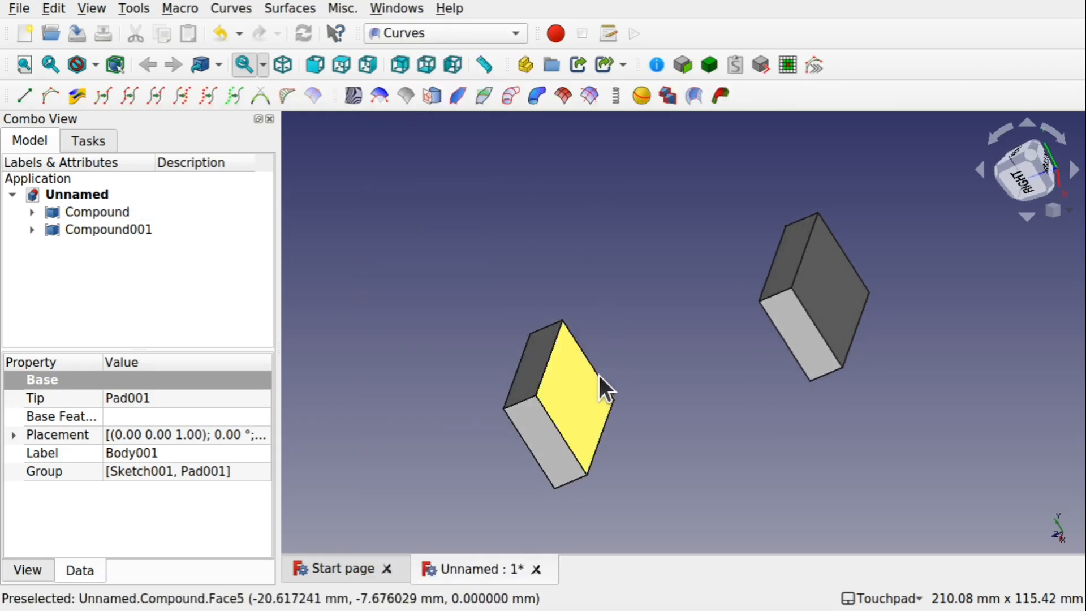
left_click(602, 377)
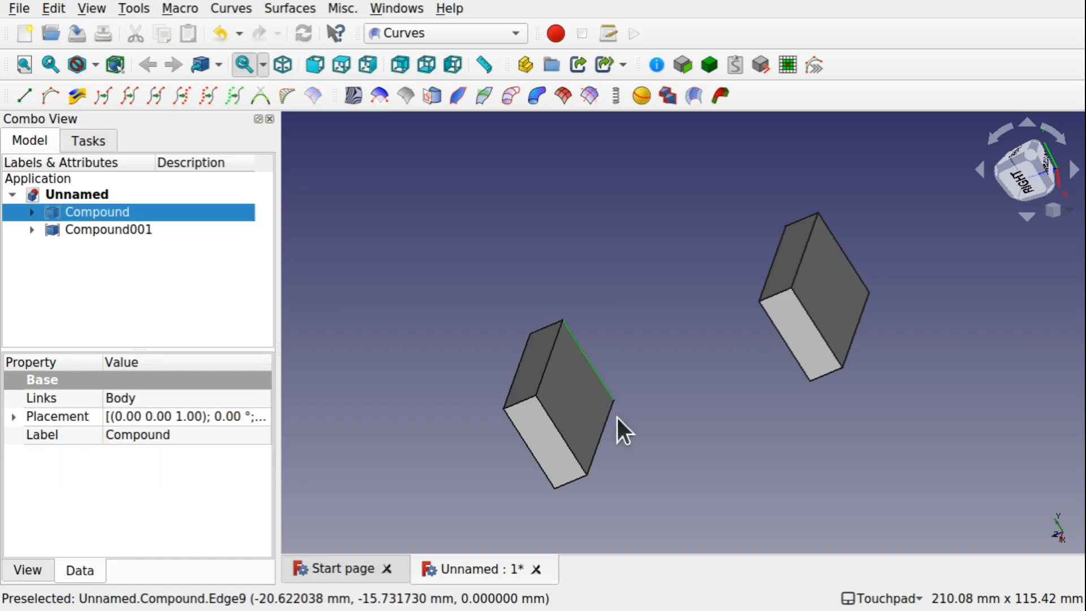
left_click(576, 402)
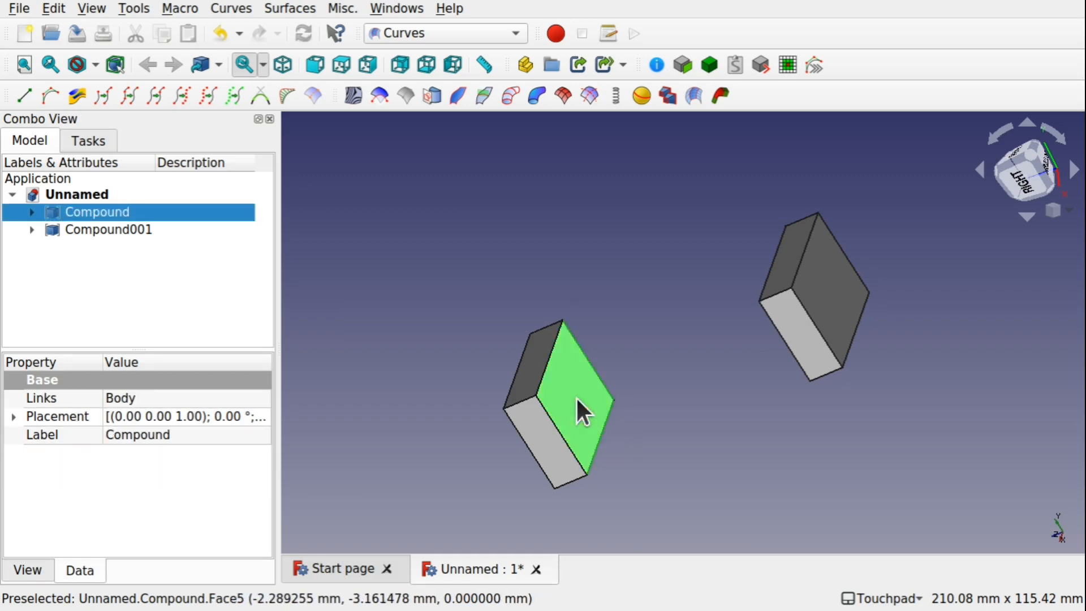
left_click_drag(671, 371, 838, 330, "alt")
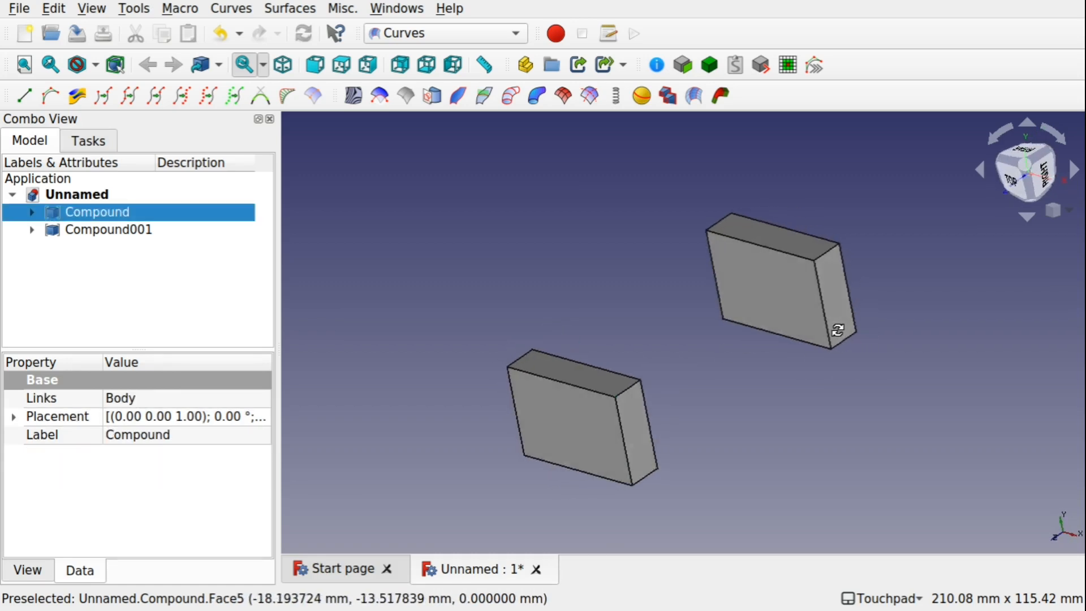
left_click(772, 304, "ctrl")
left_click(707, 290, "ctrl")
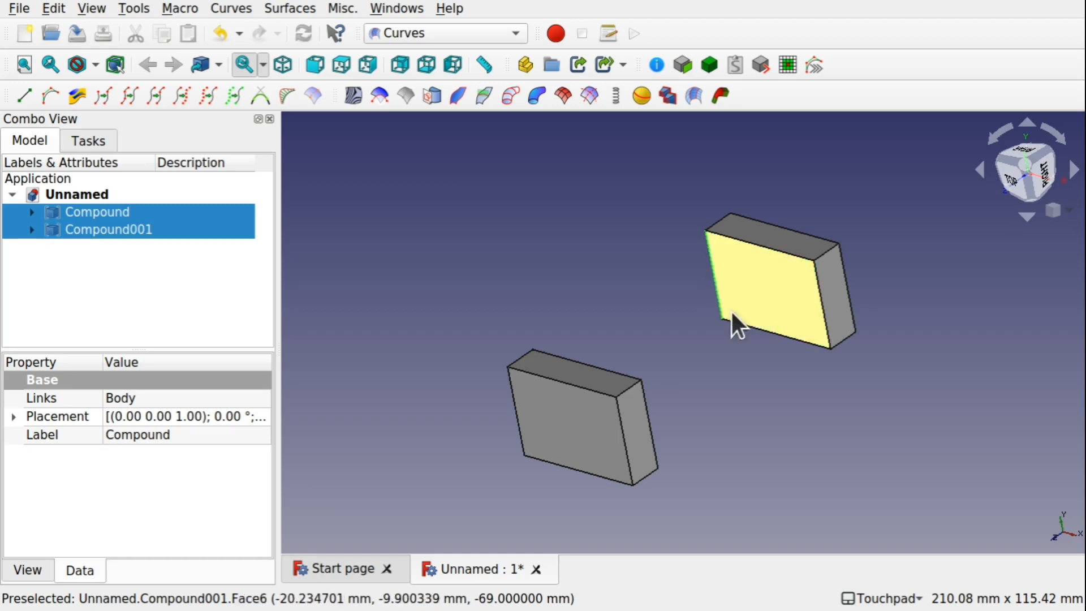
left_click(754, 326, "ctrl")
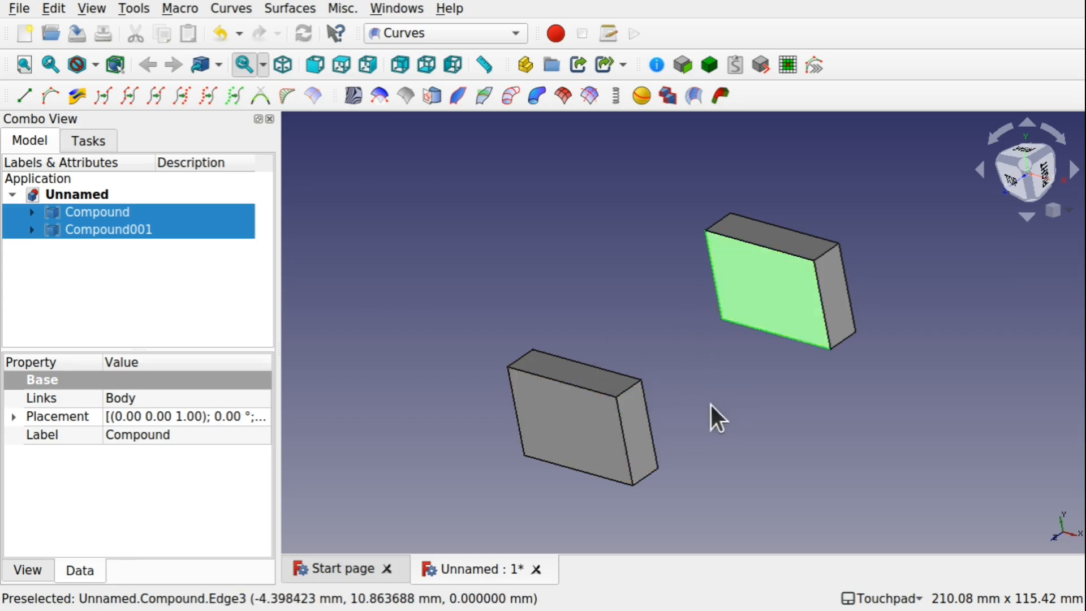
left_click_drag(710, 403, 729, 390, "alt")
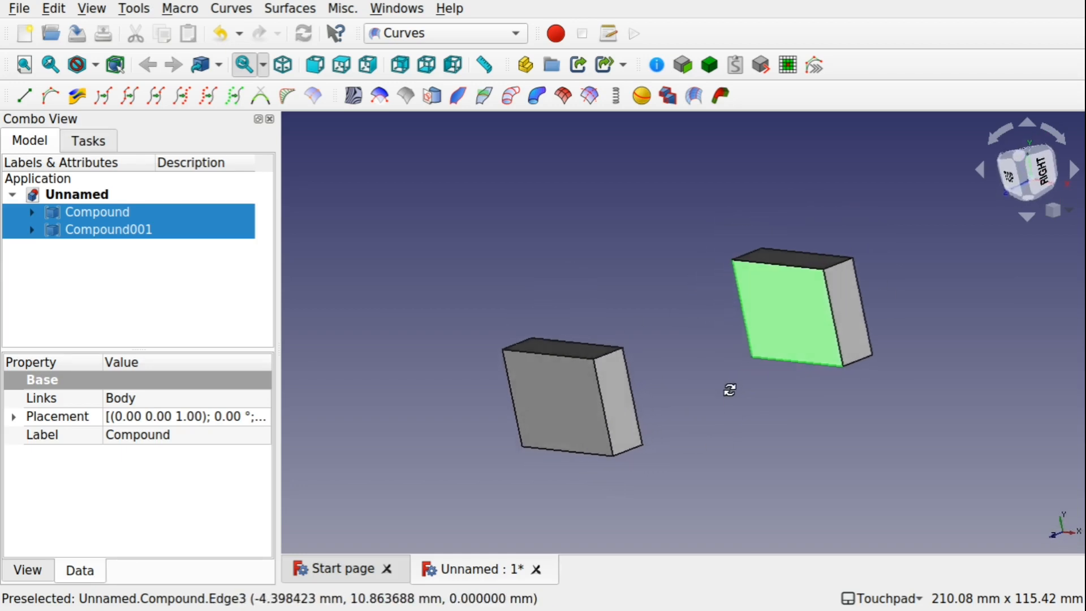
left_click(719, 95)
Expand the first compound's Body and Pad in the model tree
left_click_drag(576, 340, 706, 187, "alt")
left_click_drag(752, 215, 624, 327, "shift")
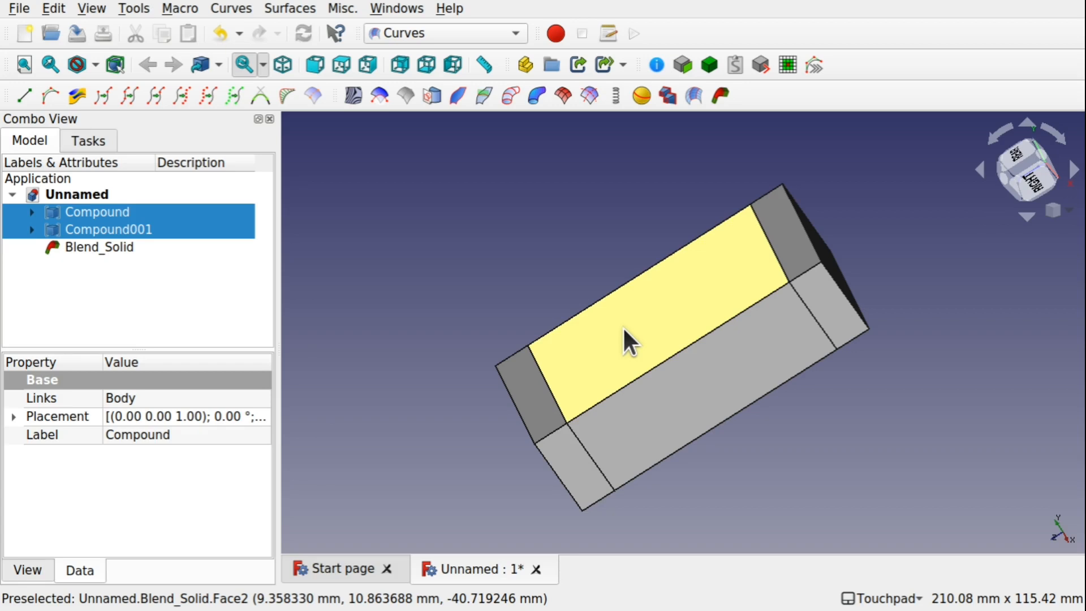
left_click(31, 212)
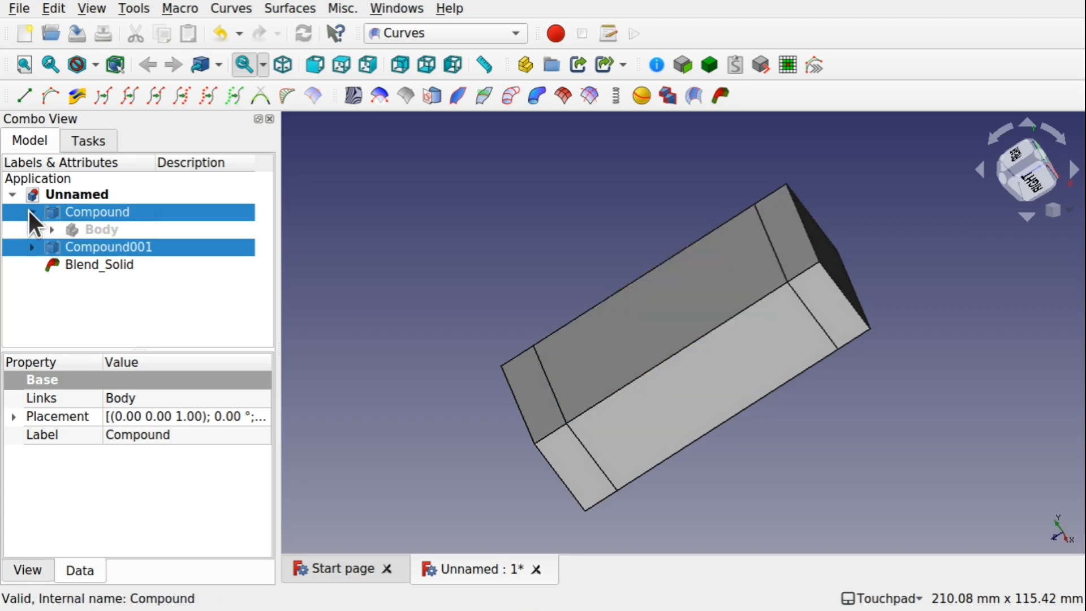
left_click(51, 229)
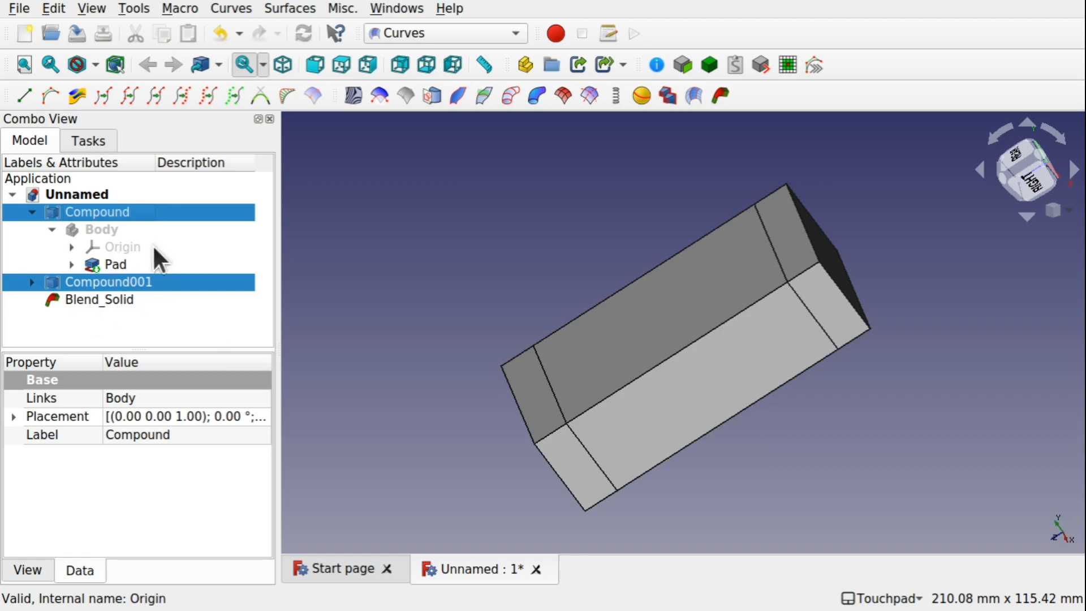
left_click(69, 264)
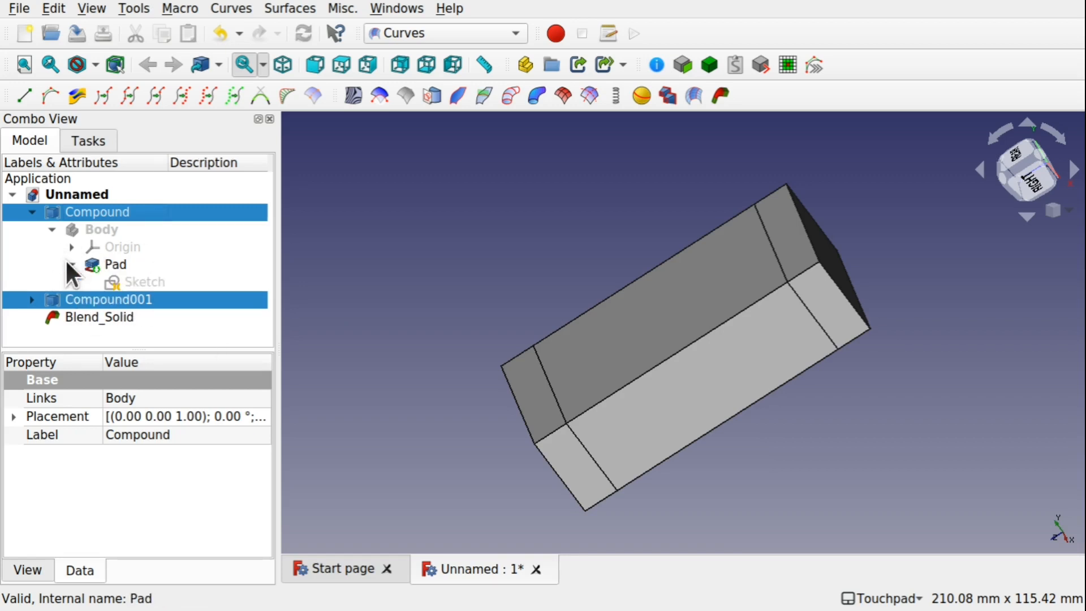
double_click(139, 269)
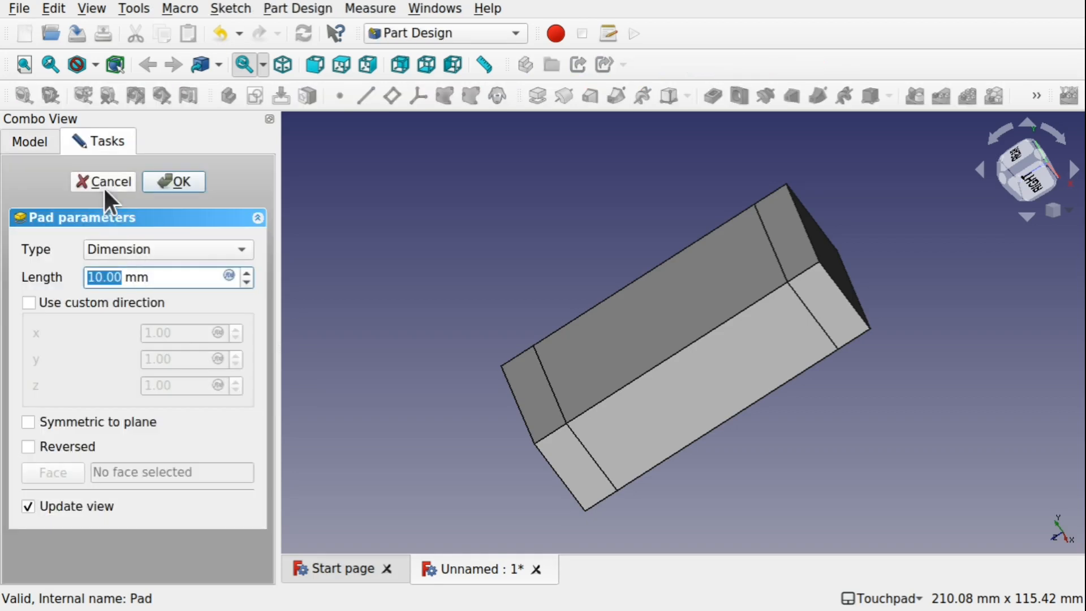
left_click(105, 182)
left_click(36, 144)
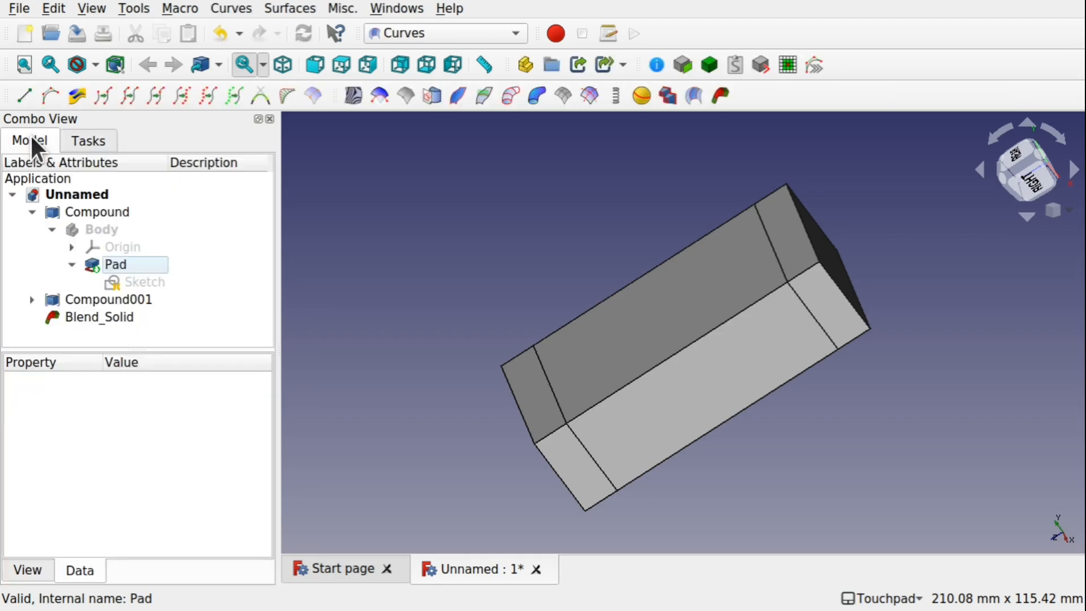
Edit the Pad's sketch, enlarging the rectangle by moving its edges outward, and close the sketch
double_click(127, 276)
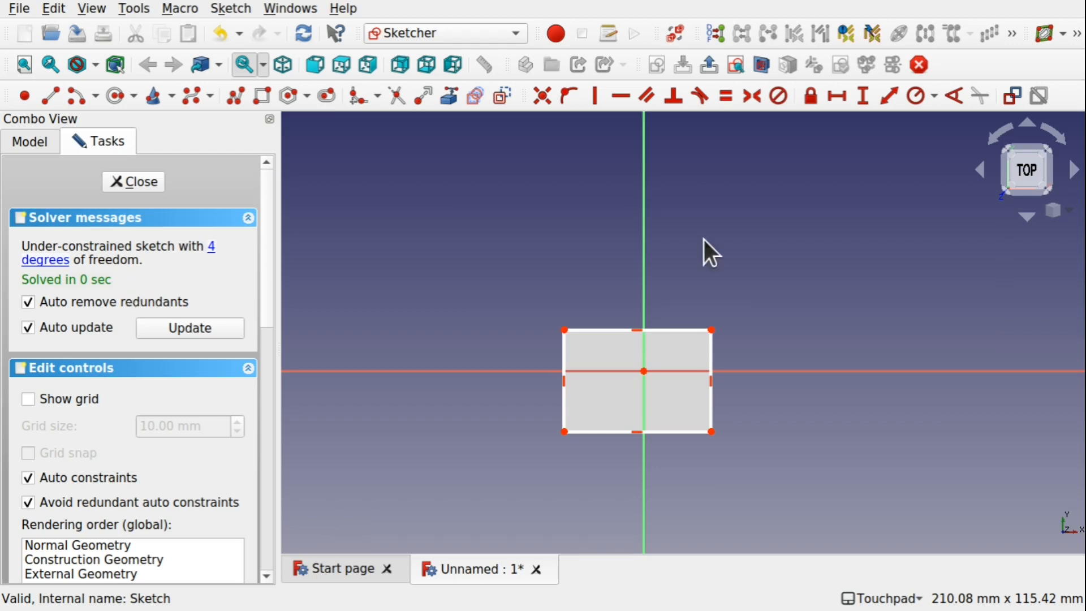
mouse_move(703, 249)
left_mouse_down("alt")
mouse_move(664, 303)
mouse_move(685, 315)
mouse_move(682, 278)
left_mouse_up("alt")
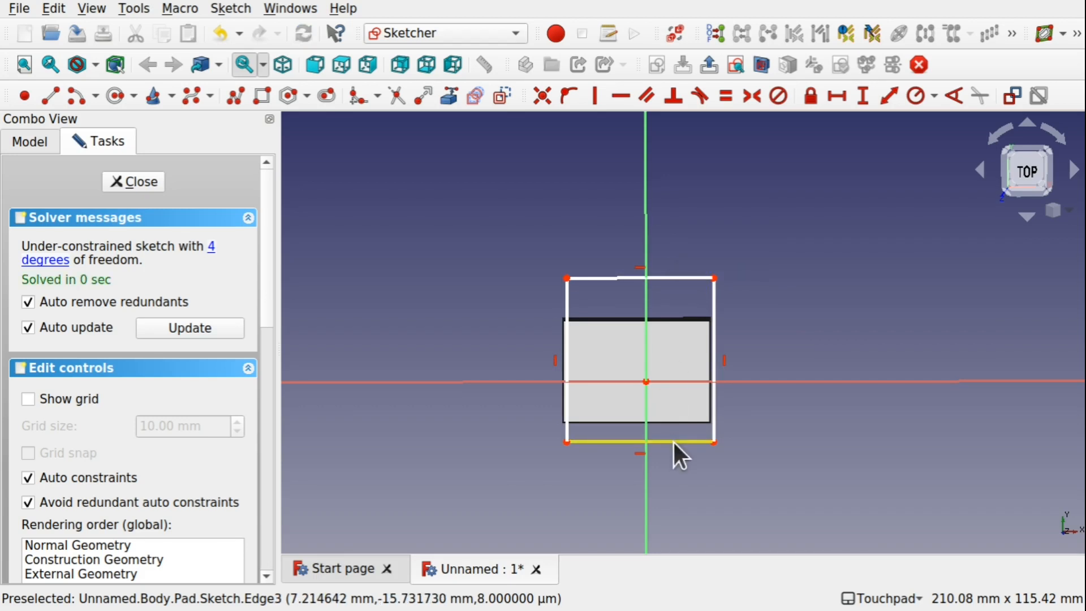
left_click_drag(673, 440, 679, 478)
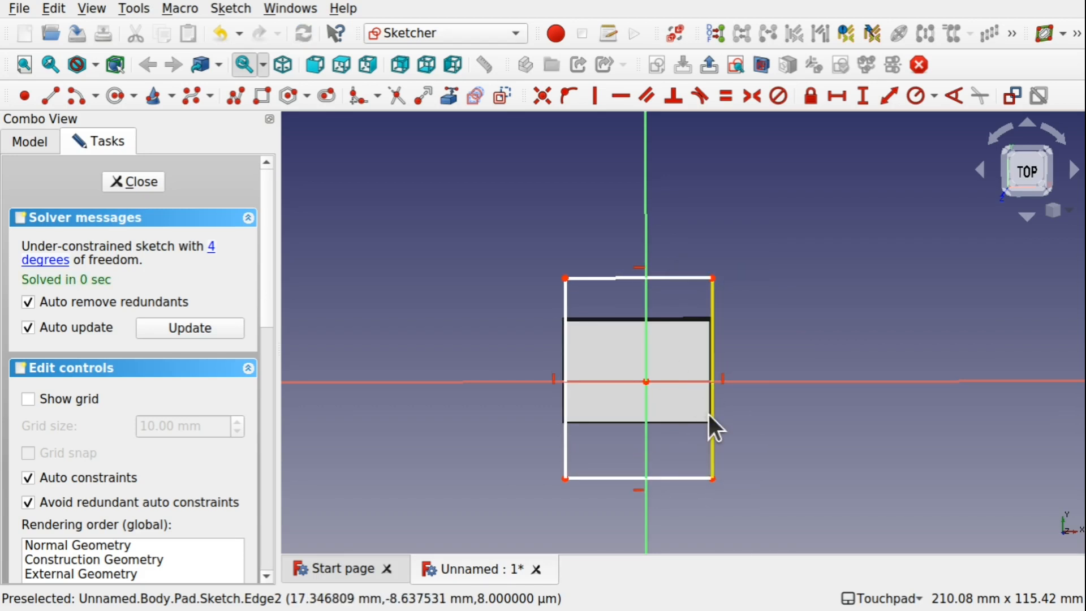
left_click_drag(709, 416, 740, 413)
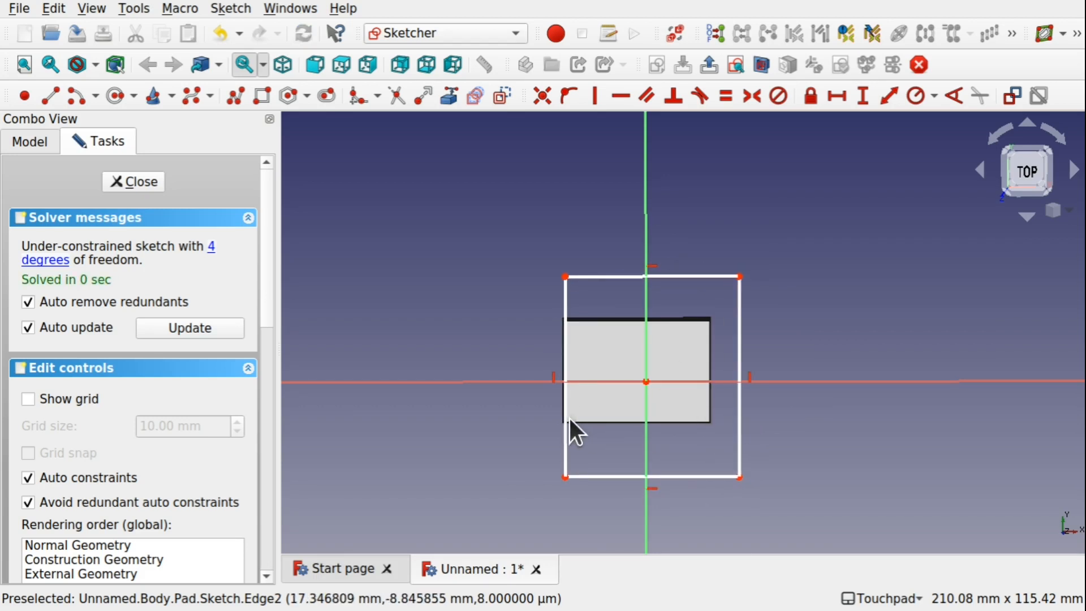
left_click_drag(566, 419, 520, 421)
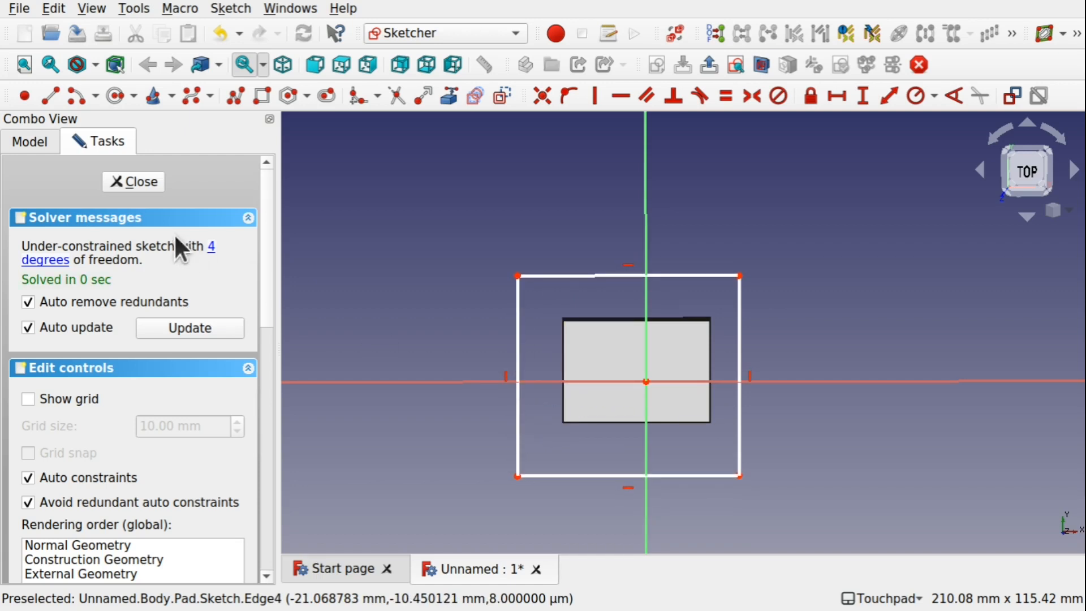
left_click(136, 181)
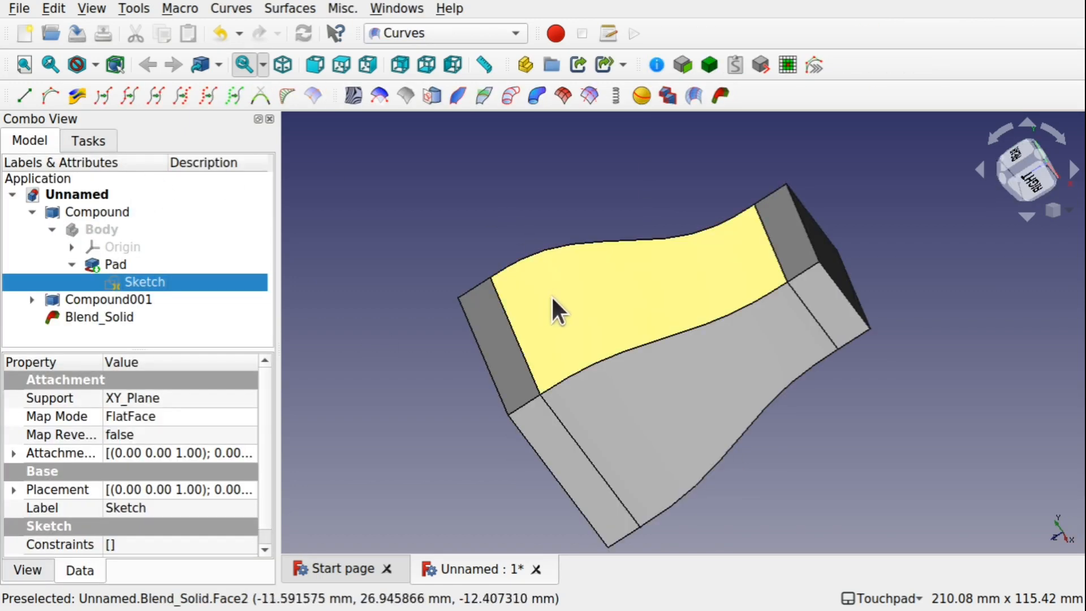
Transform Compound001, translating it 37 mm along one axis
mouse_move(555, 311)
left_mouse_down("alt")
mouse_move(613, 255)
mouse_move(618, 279)
mouse_move(575, 303)
mouse_move(690, 371)
mouse_move(714, 456)
mouse_move(659, 412)
mouse_move(630, 364)
mouse_move(635, 327)
mouse_move(649, 379)
mouse_move(690, 443)
mouse_move(681, 447)
mouse_move(671, 369)
mouse_move(727, 417)
mouse_move(596, 228)
mouse_move(660, 295)
mouse_move(558, 121)
mouse_move(650, 327)
mouse_move(557, 162)
mouse_move(632, 453)
left_mouse_up("alt")
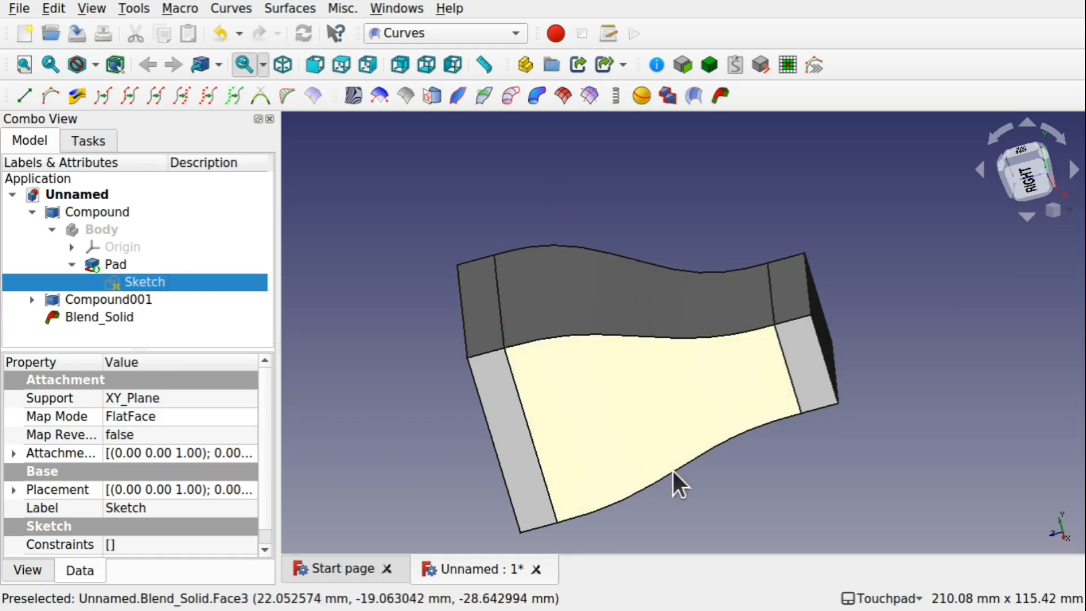
left_click_drag(678, 482, 604, 419, "alt")
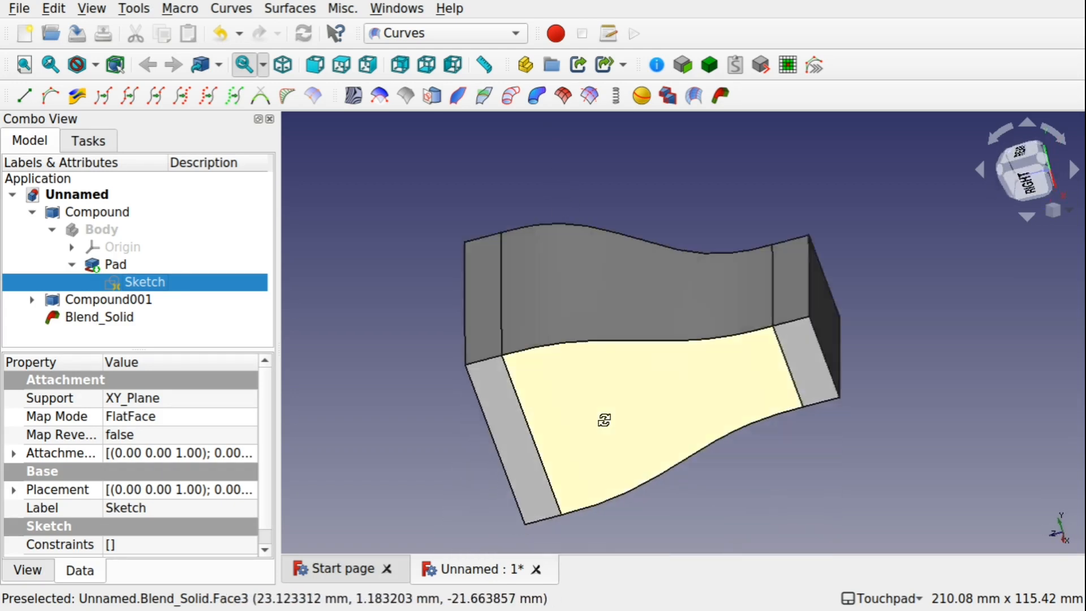
left_click(111, 293)
right_click(111, 293)
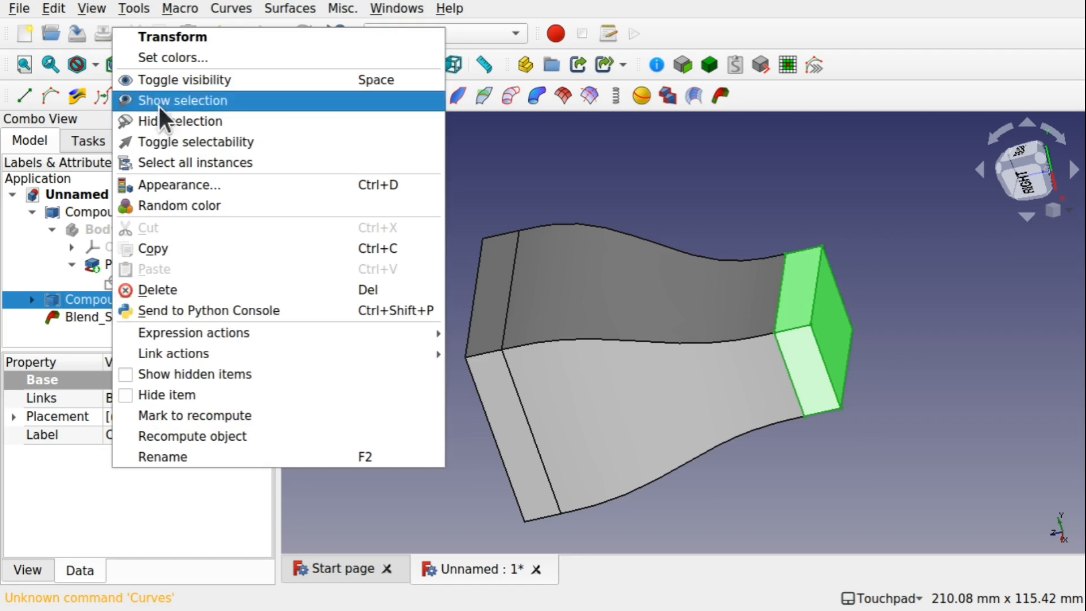
left_click(201, 36)
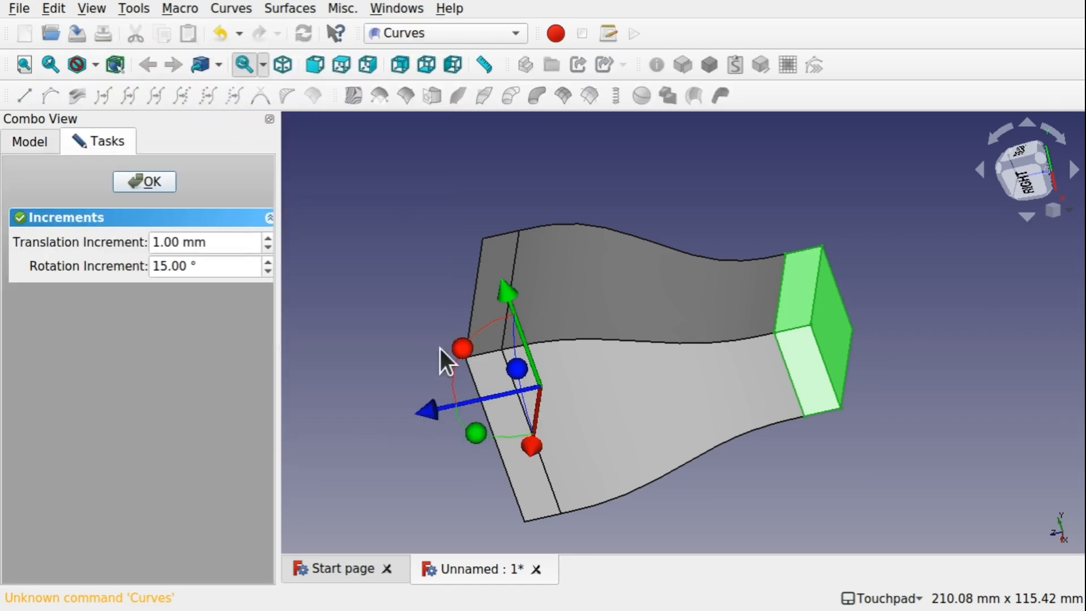
left_click_drag(459, 347, 514, 334)
left_click_drag(566, 297, 617, 182)
left_click(145, 181)
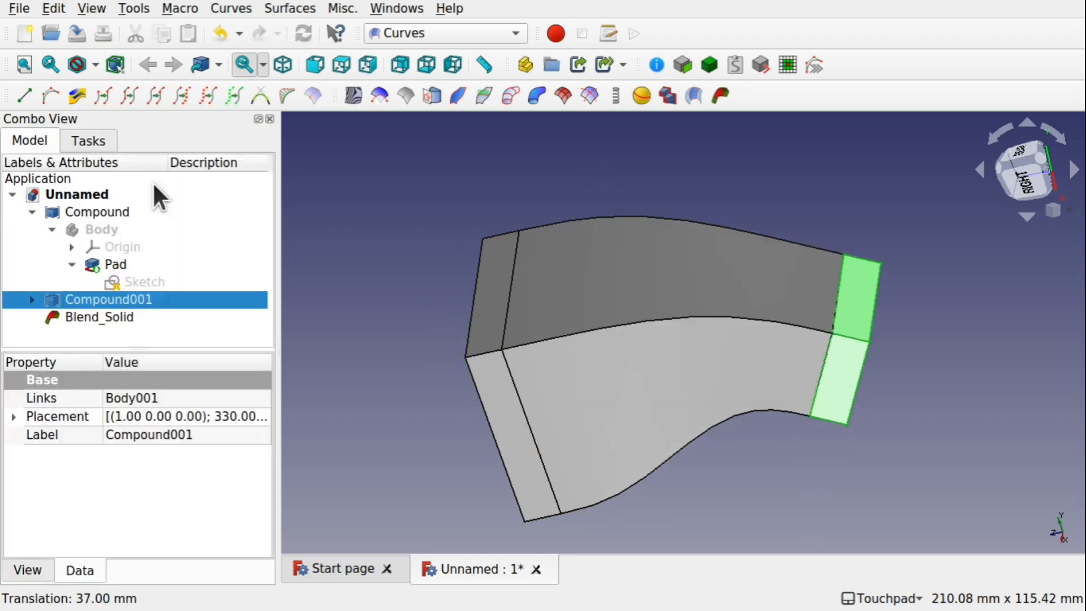
Set the Blend Solid's Continuity1 to 3
left_click_drag(586, 405, 620, 446, "alt")
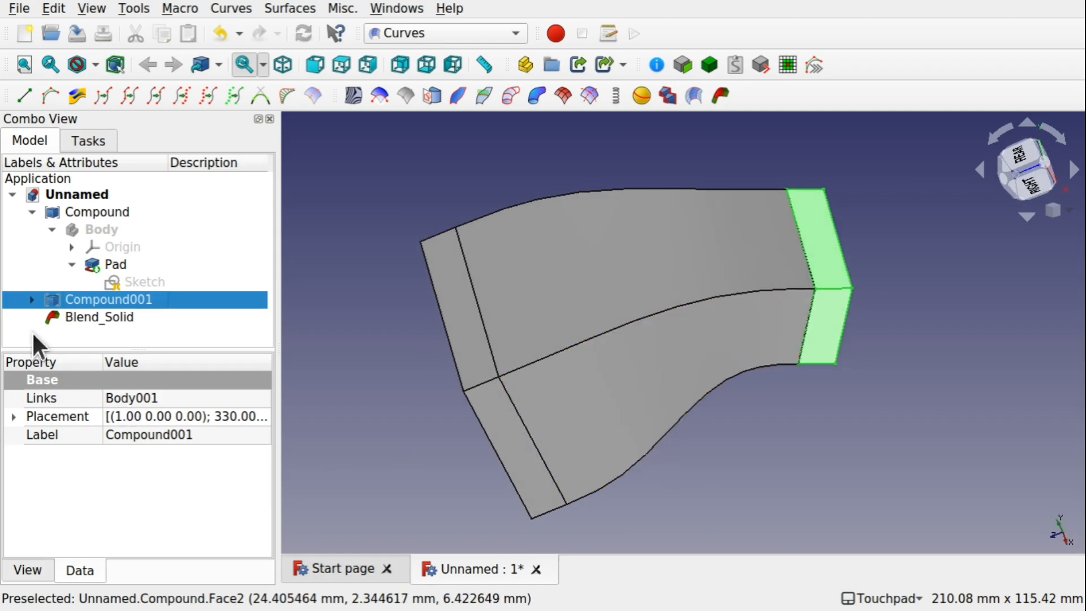
left_click(85, 314)
left_click(136, 473)
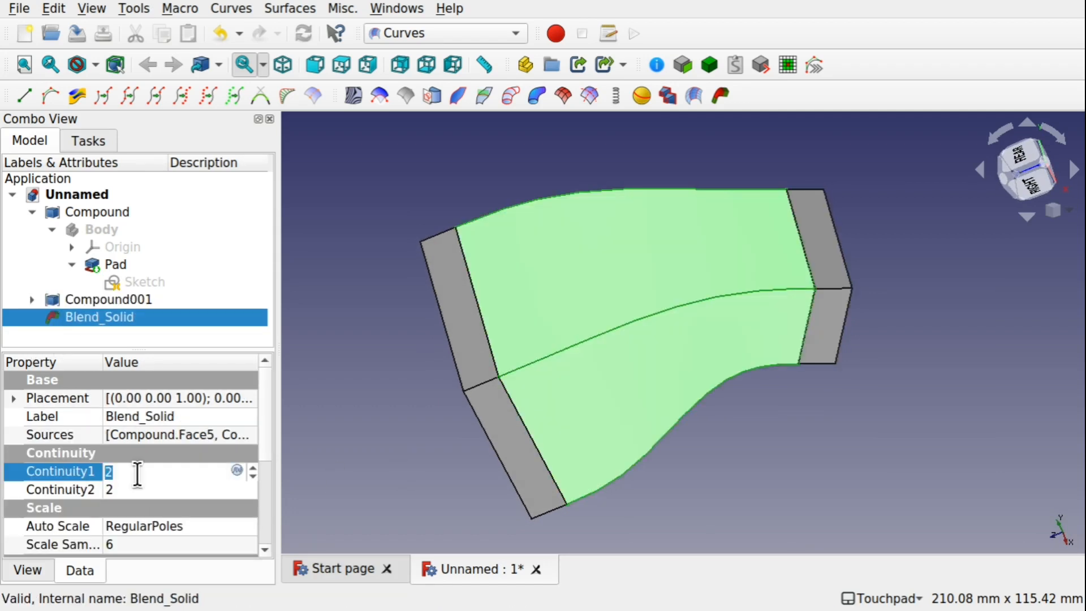
type("3")
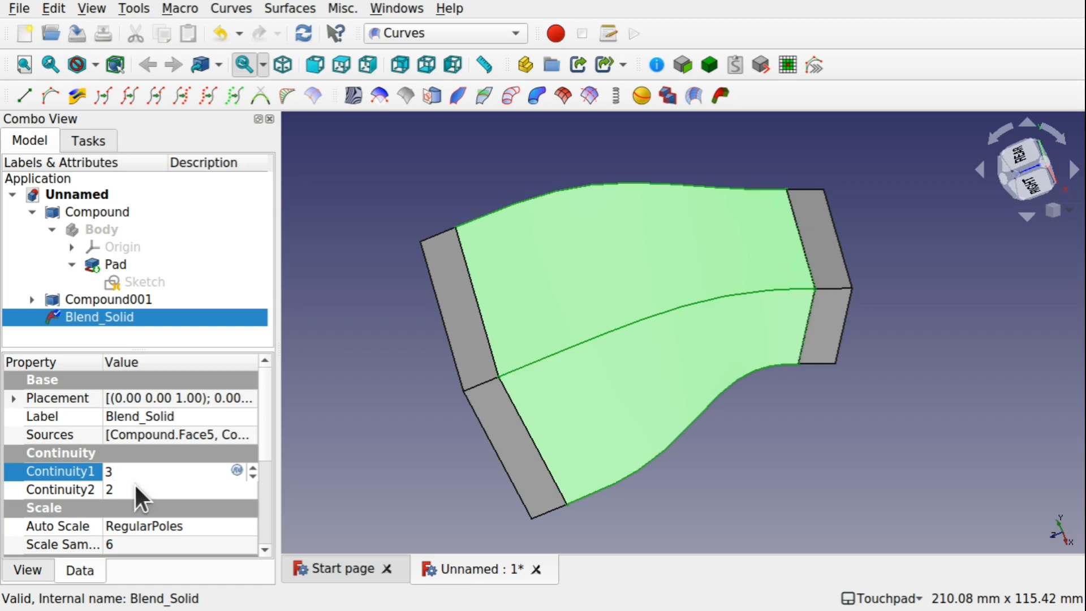
left_click(135, 486)
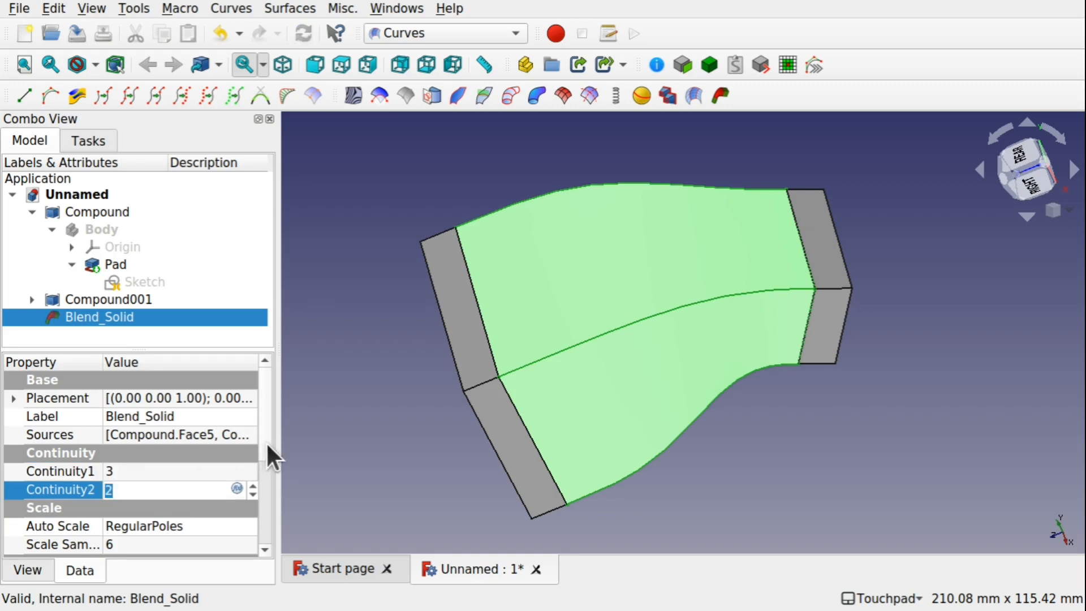
left_click_drag(267, 445, 274, 521)
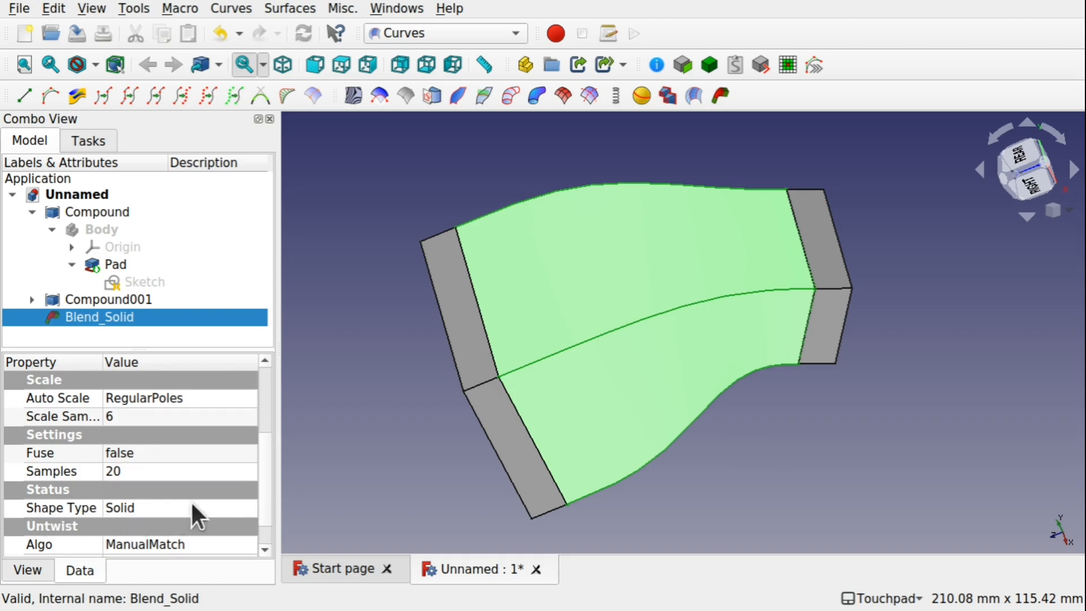
Rotate Compound001 by -45° with the Transform tool
left_click_drag(526, 405, 307, 356, "shift")
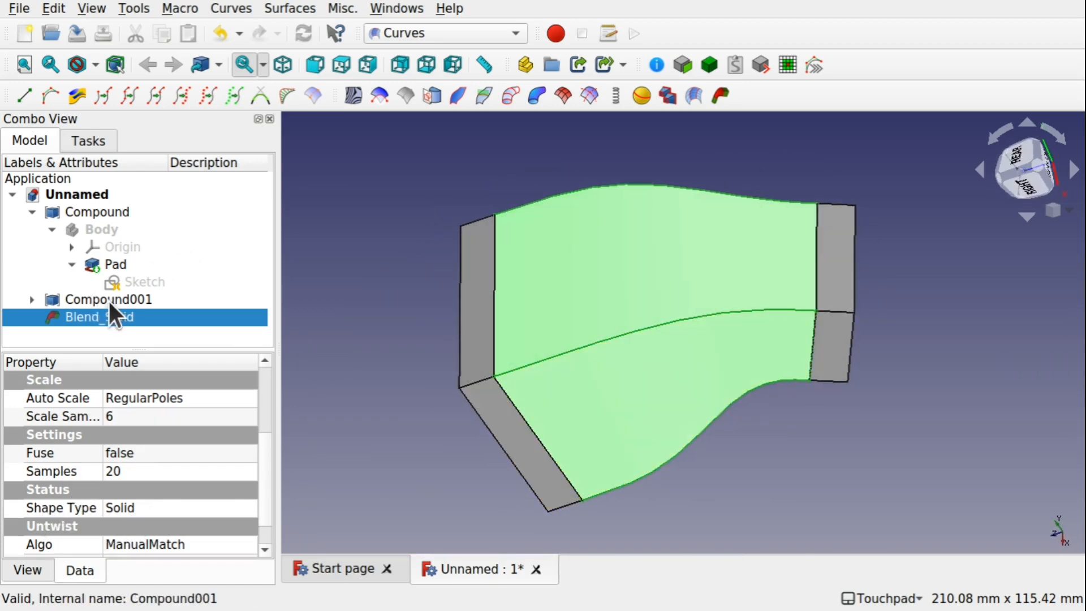
left_click(96, 300)
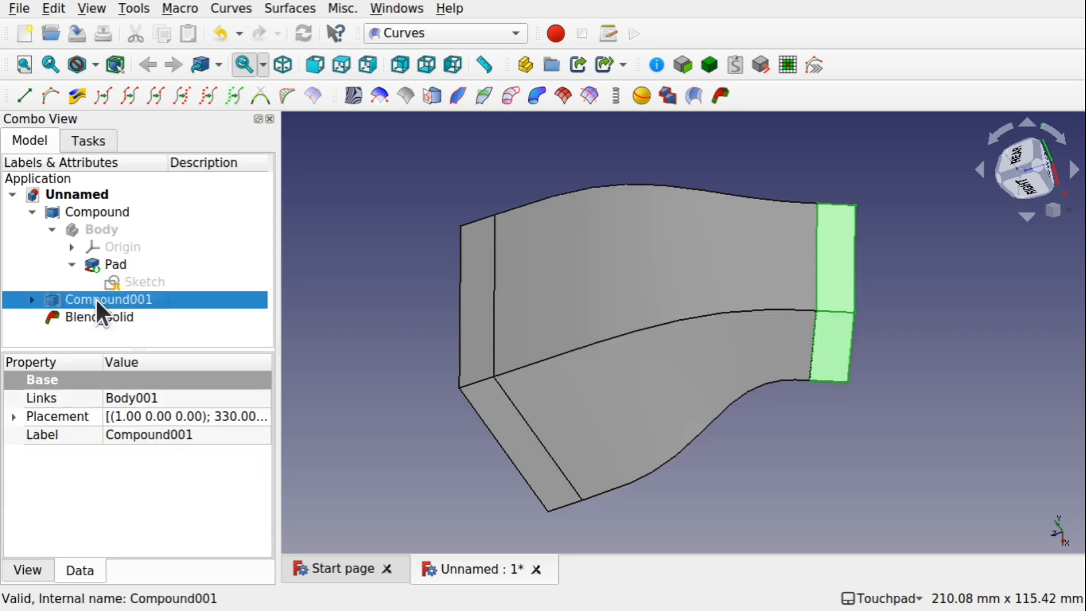
right_click(95, 297)
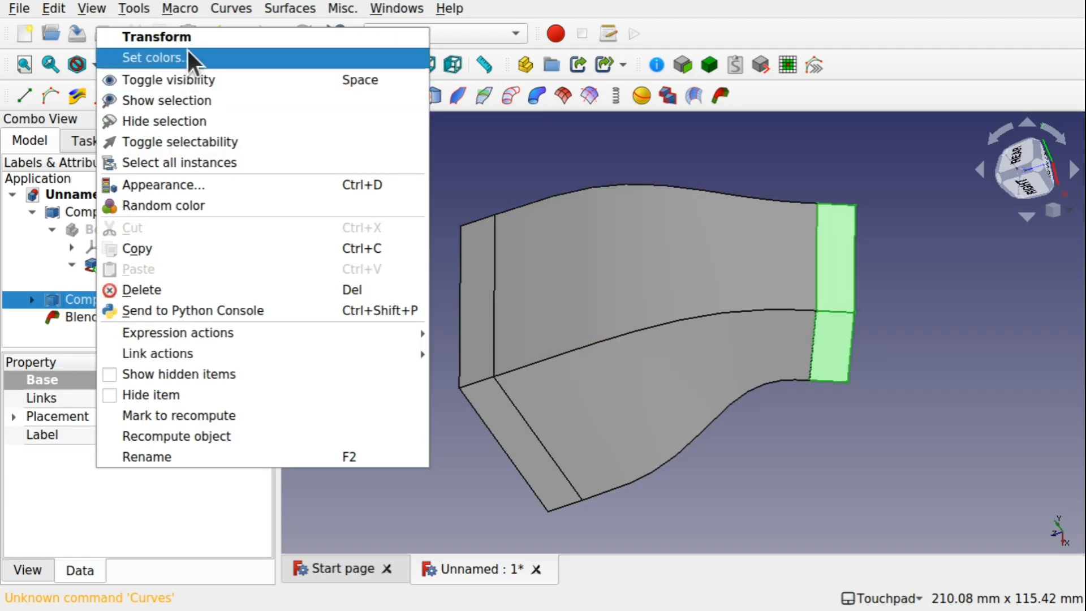
left_click(200, 39)
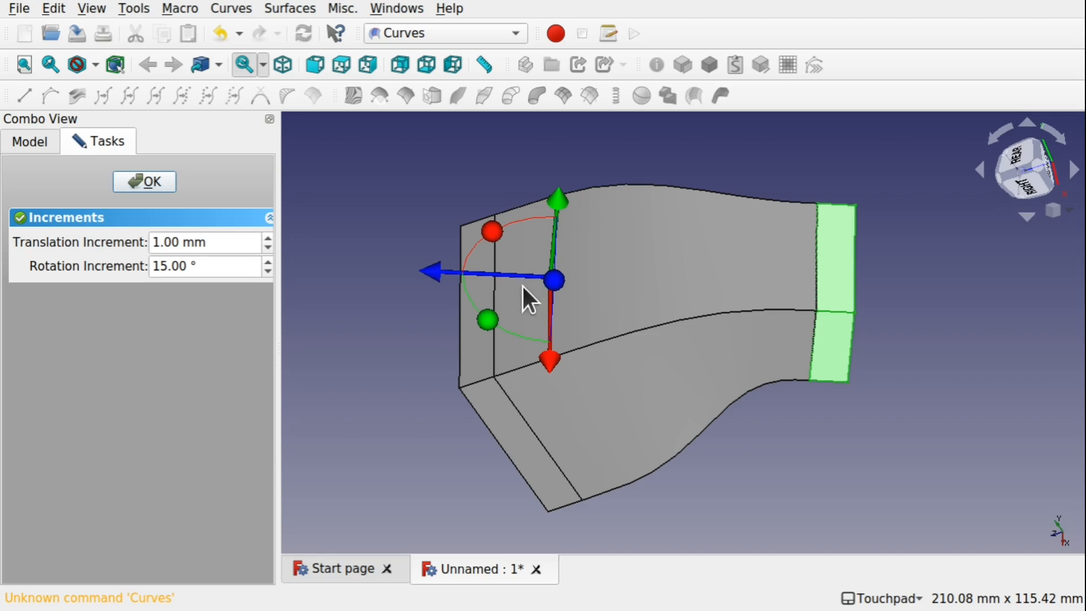
left_click_drag(521, 284, 637, 284, "shift")
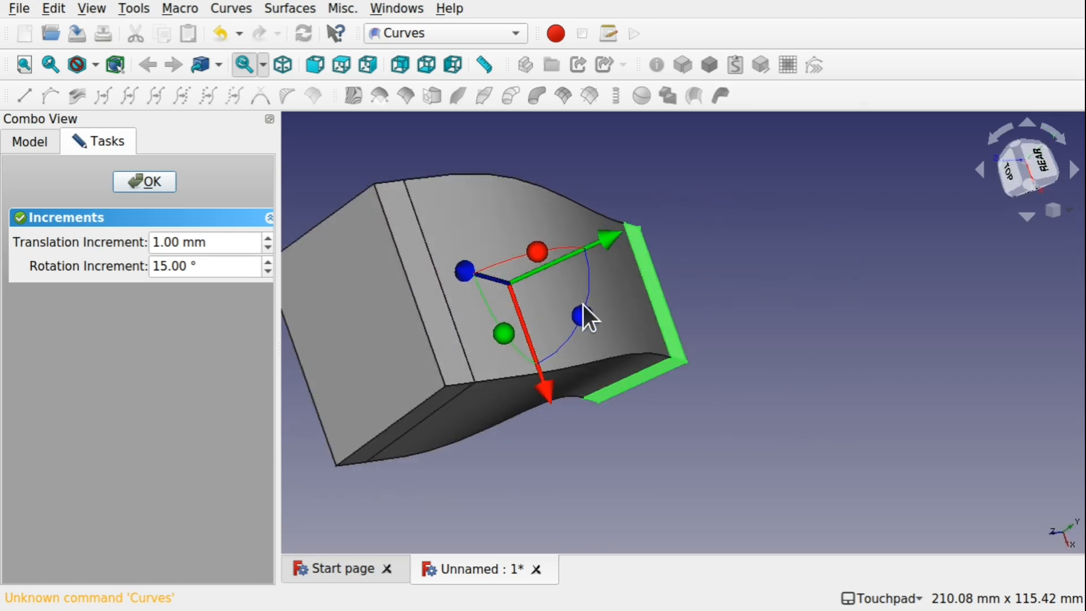
left_click_drag(583, 315, 548, 365)
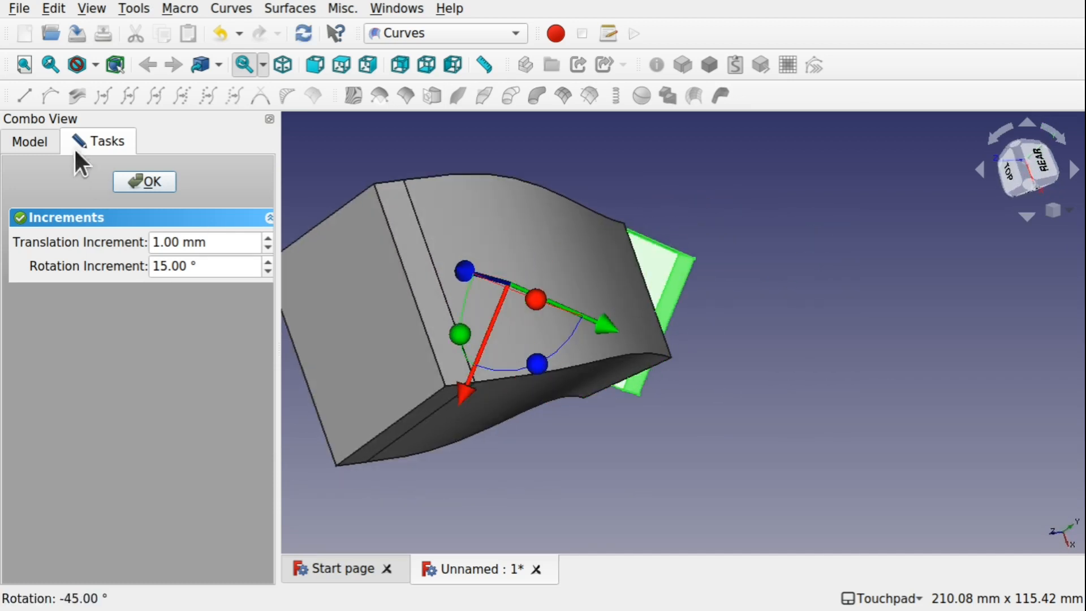
left_click(154, 184)
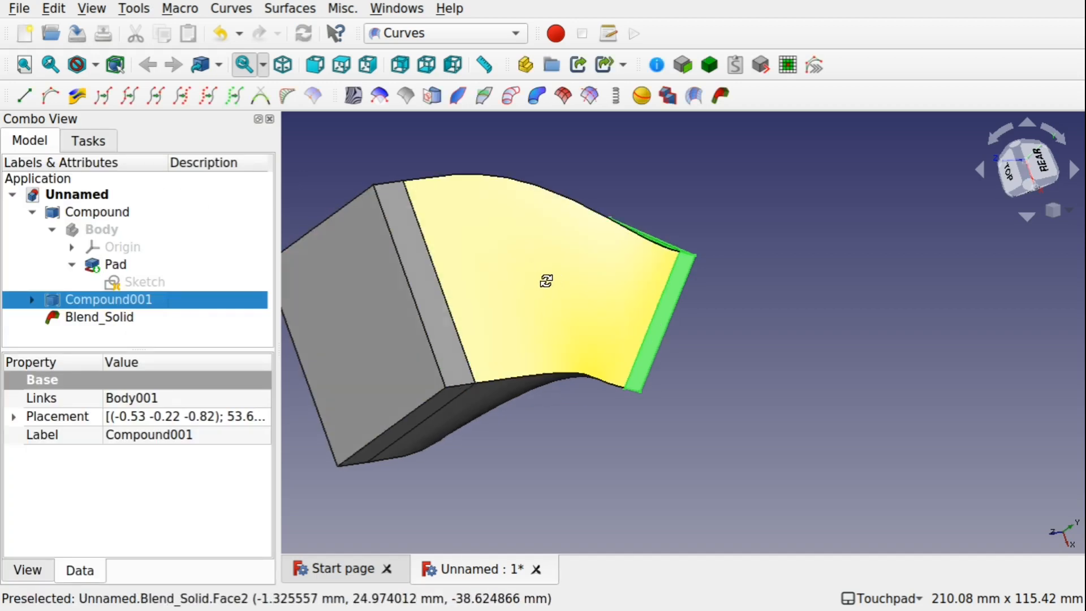
Rotate Compound001 by -105° with the Transform tool
left_click_drag(545, 278, 485, 362, "shift")
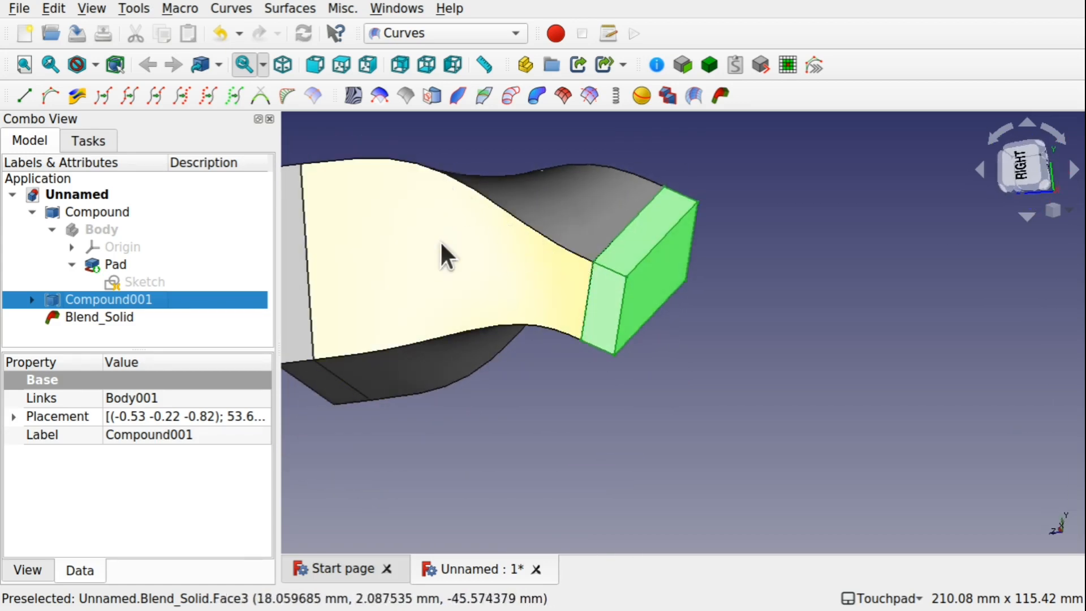
left_click_drag(474, 244, 592, 288, "shift")
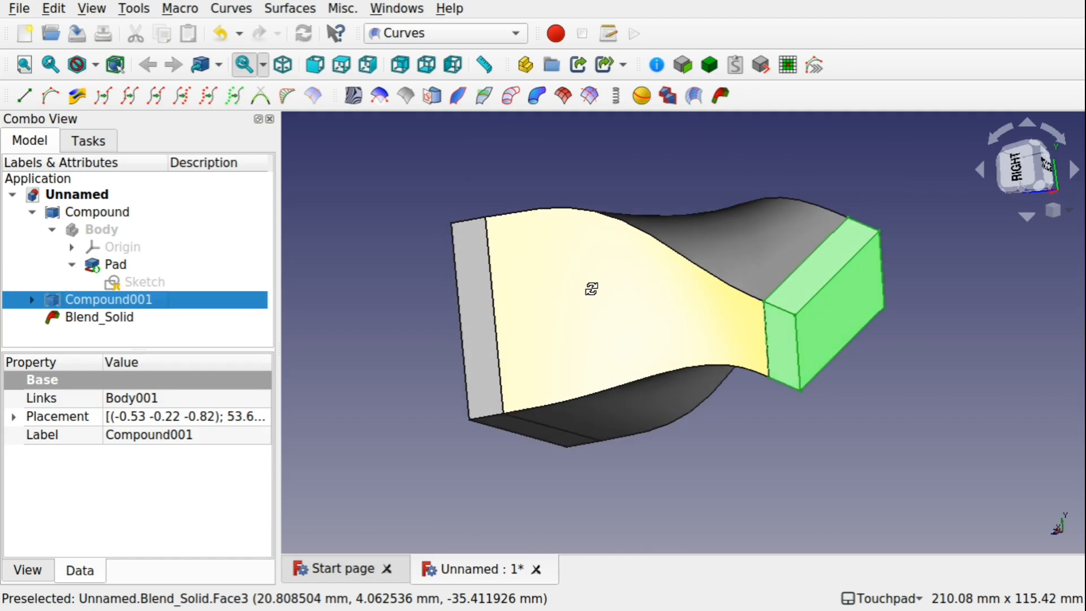
left_click(87, 314)
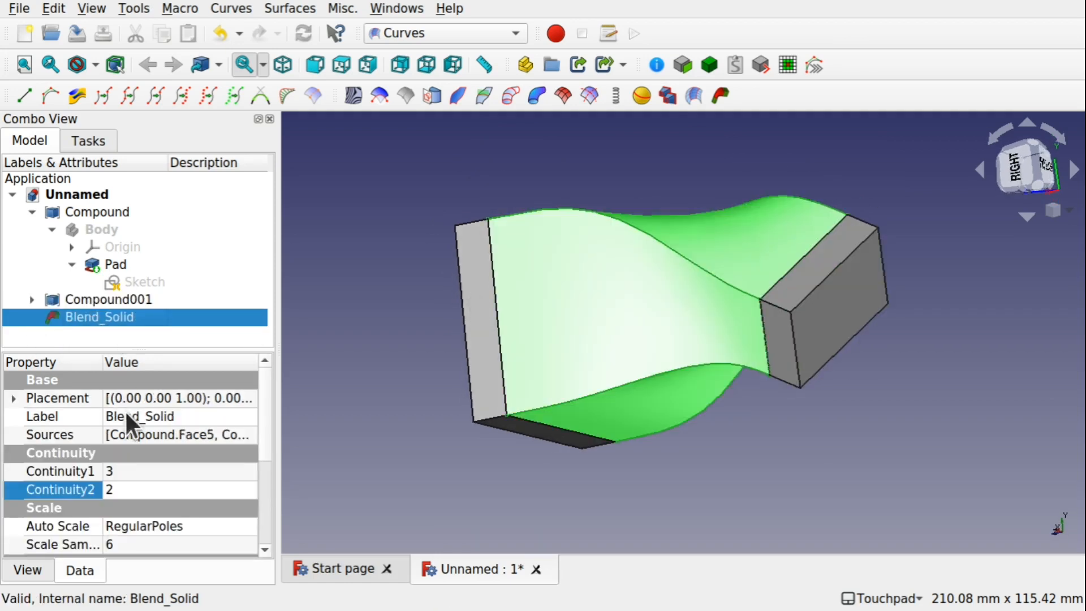
left_click_drag(261, 431, 273, 488)
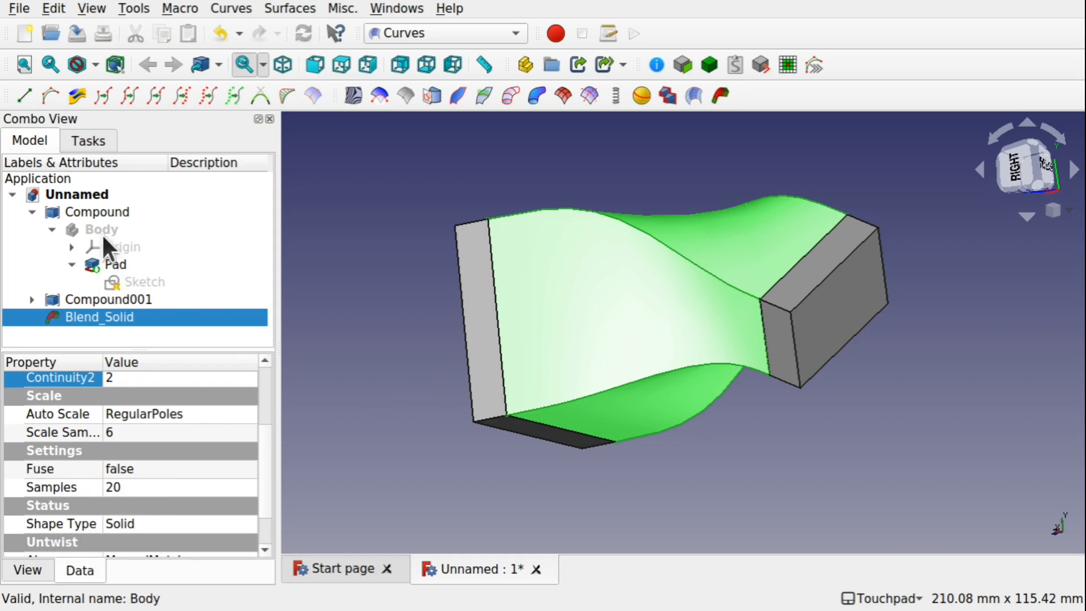
left_click(108, 299)
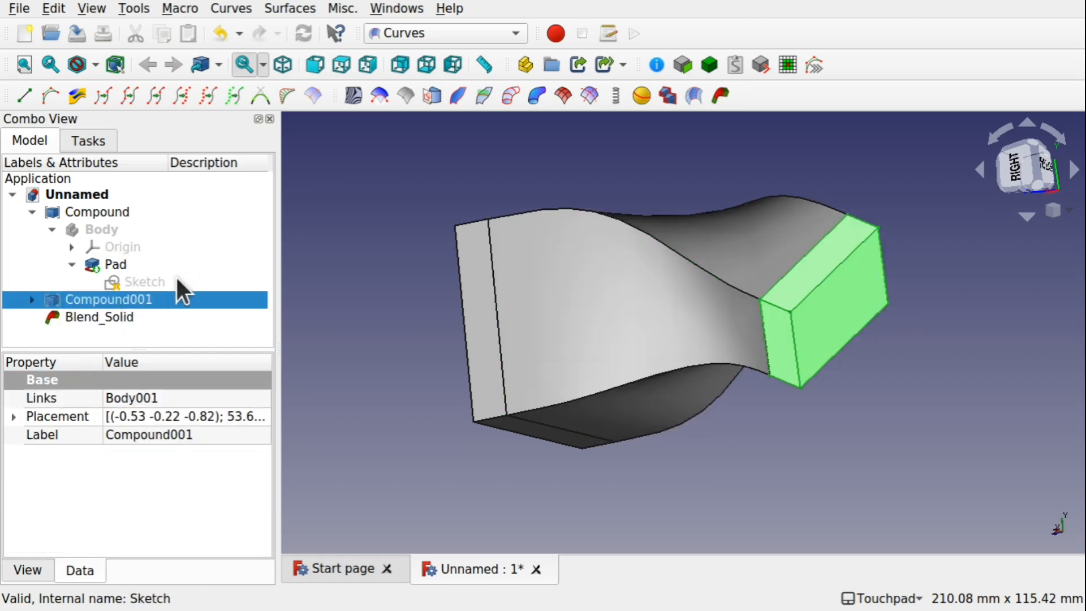
right_click(130, 295)
left_click(259, 36)
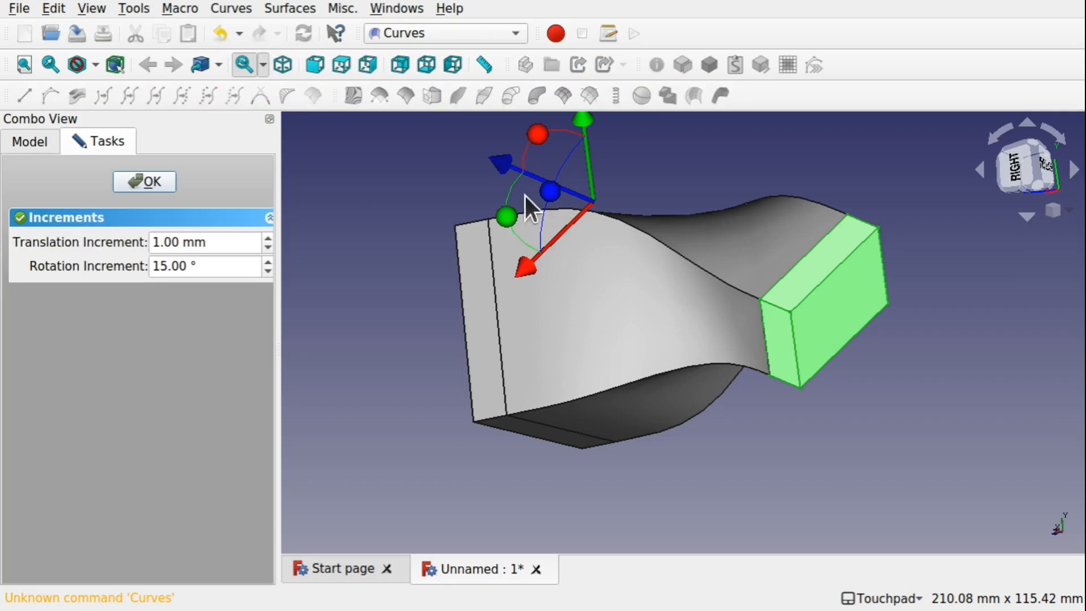
left_click_drag(548, 189, 587, 368)
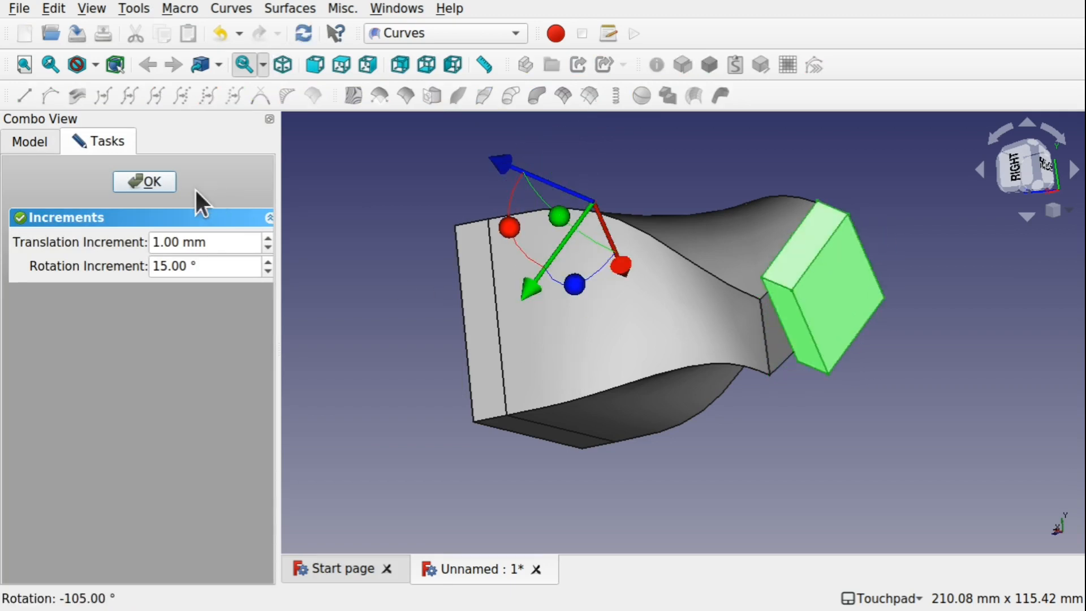
left_click(147, 185)
Undo the last rotation of Compound001 and recompute the document
left_click_drag(307, 199, 722, 358, "alt")
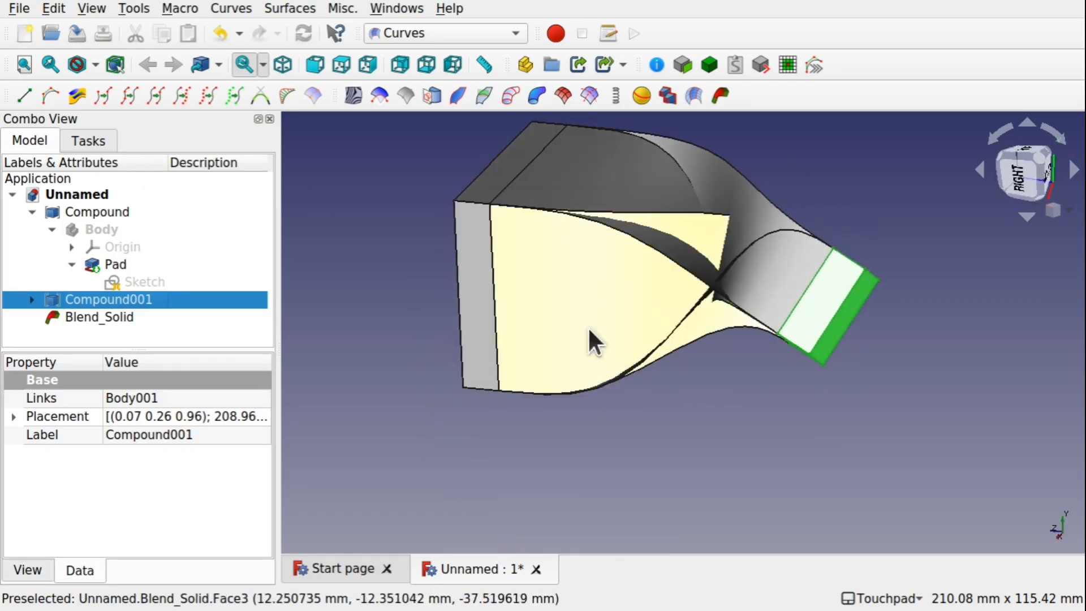
left_click(106, 315)
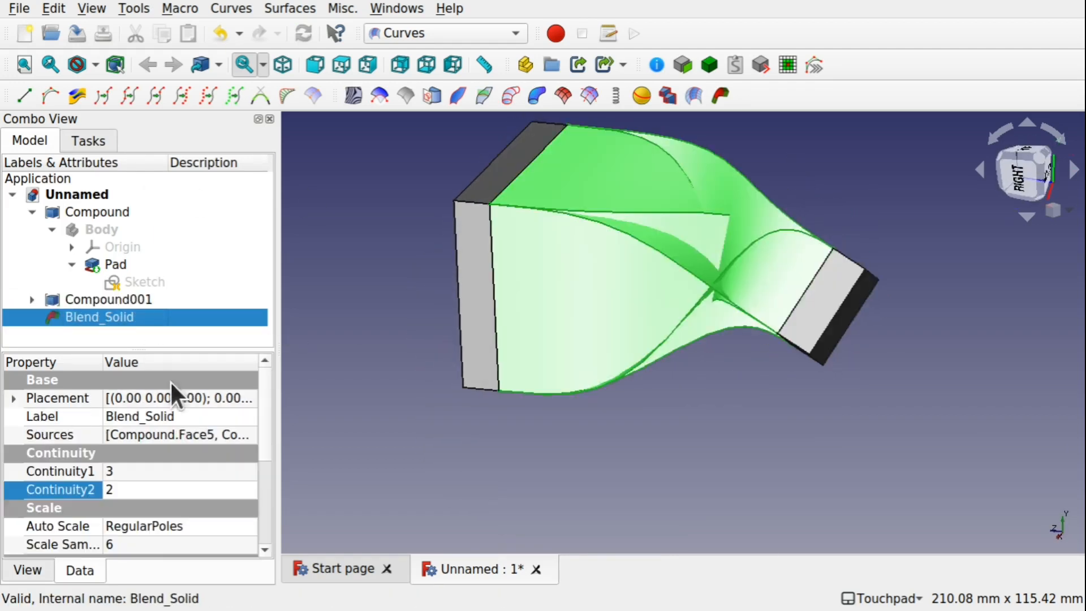
left_click_drag(269, 429, 273, 507)
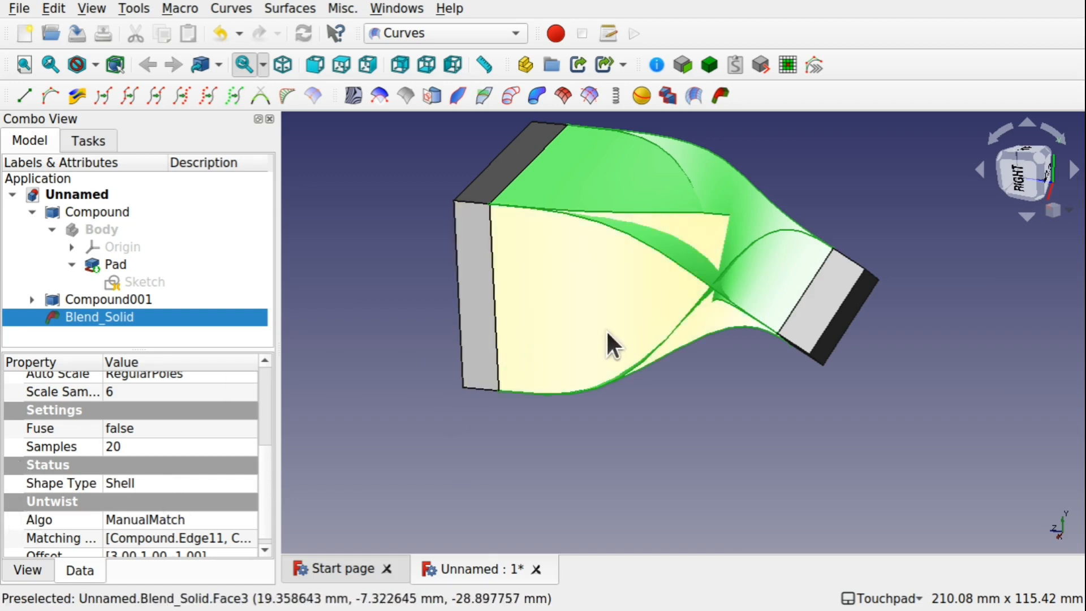
key("ctrl+z")
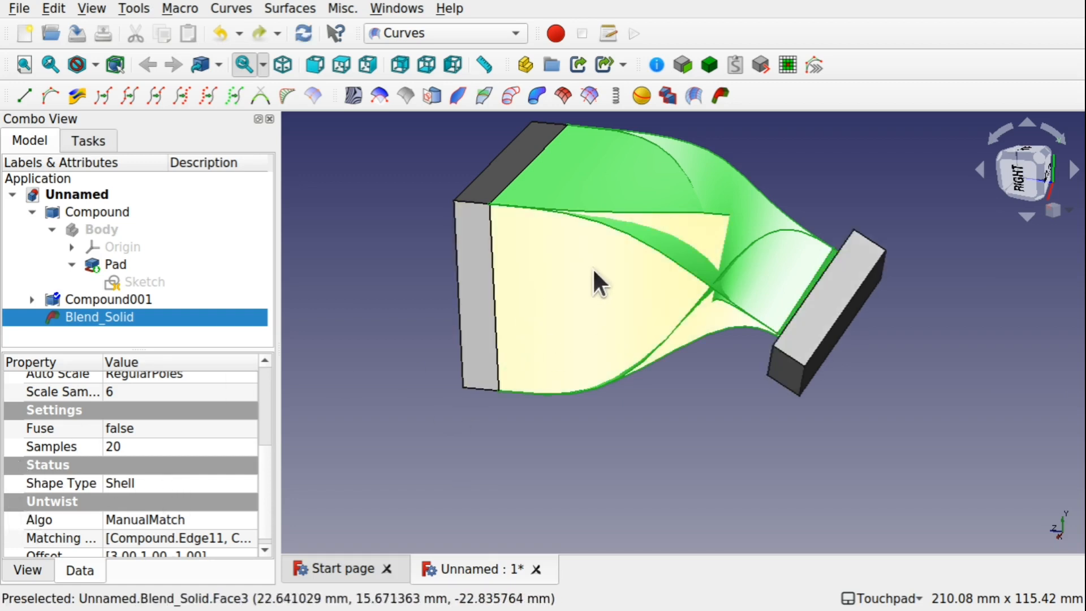
left_click(654, 432)
key("ctrl+r")
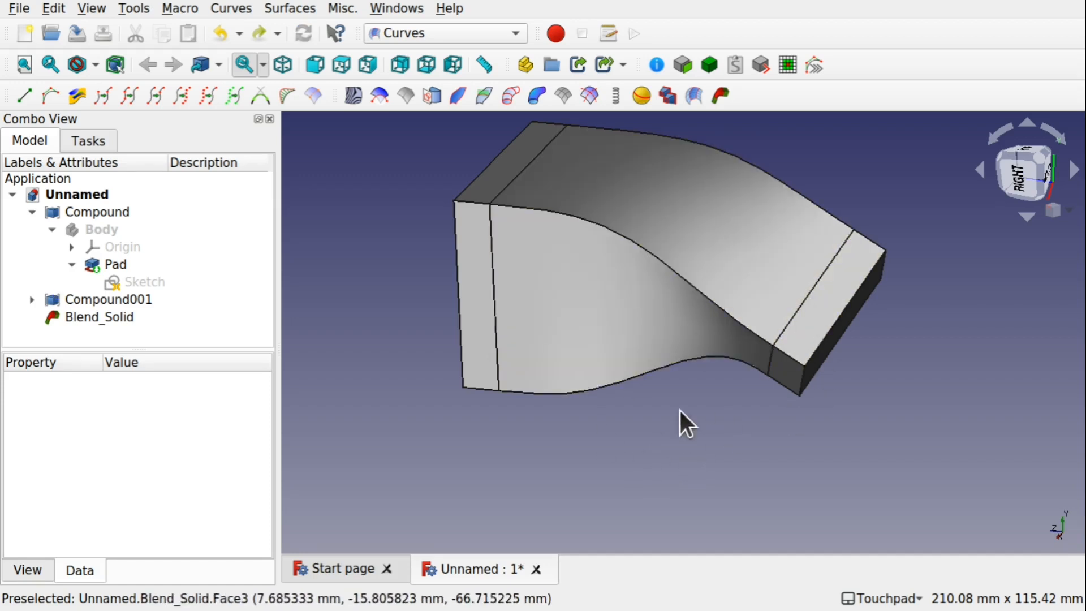
Open the Pad's sketch inside Compound for editing
mouse_move(704, 397)
left_mouse_down("alt")
mouse_move(792, 362)
mouse_move(882, 253)
mouse_move(712, 391)
left_mouse_up("alt")
left_click_drag(574, 380, 537, 388, "alt")
left_click_drag(649, 398, 795, 401, "alt")
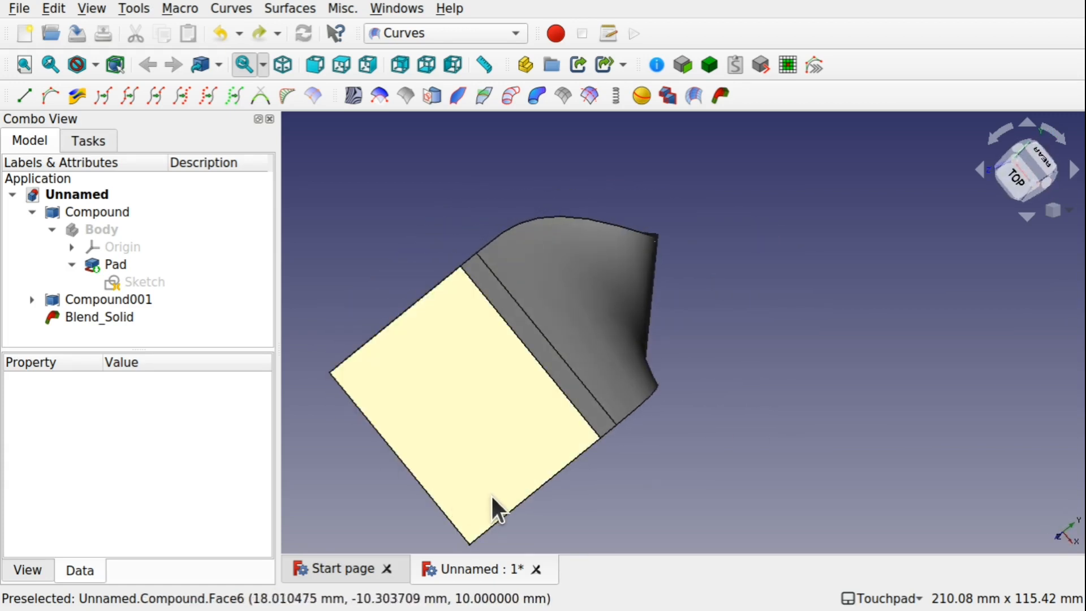
left_click_drag(622, 419, 705, 331, "alt")
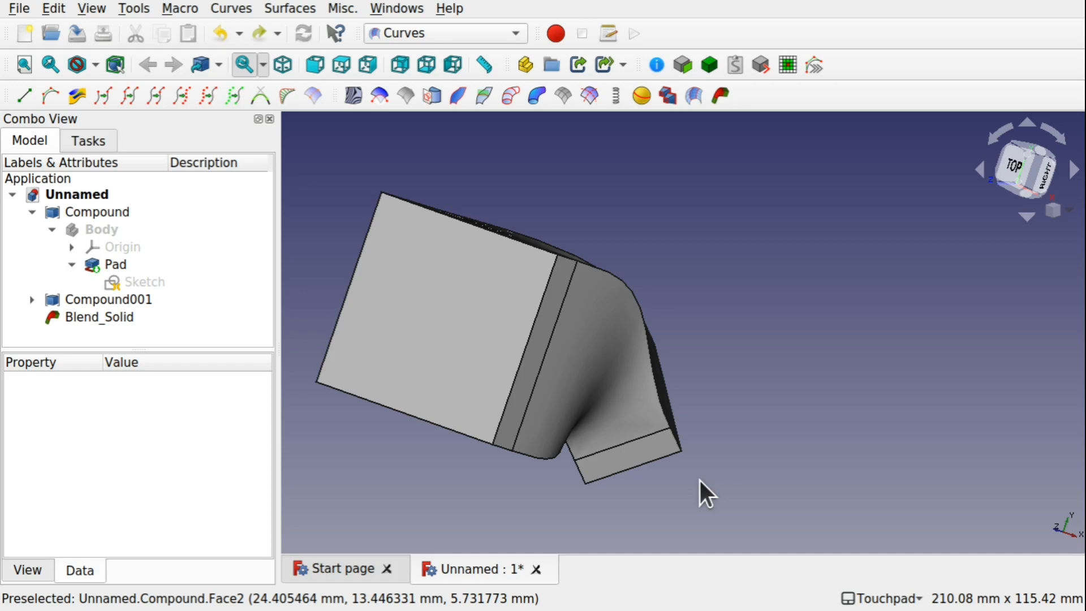
double_click(120, 280)
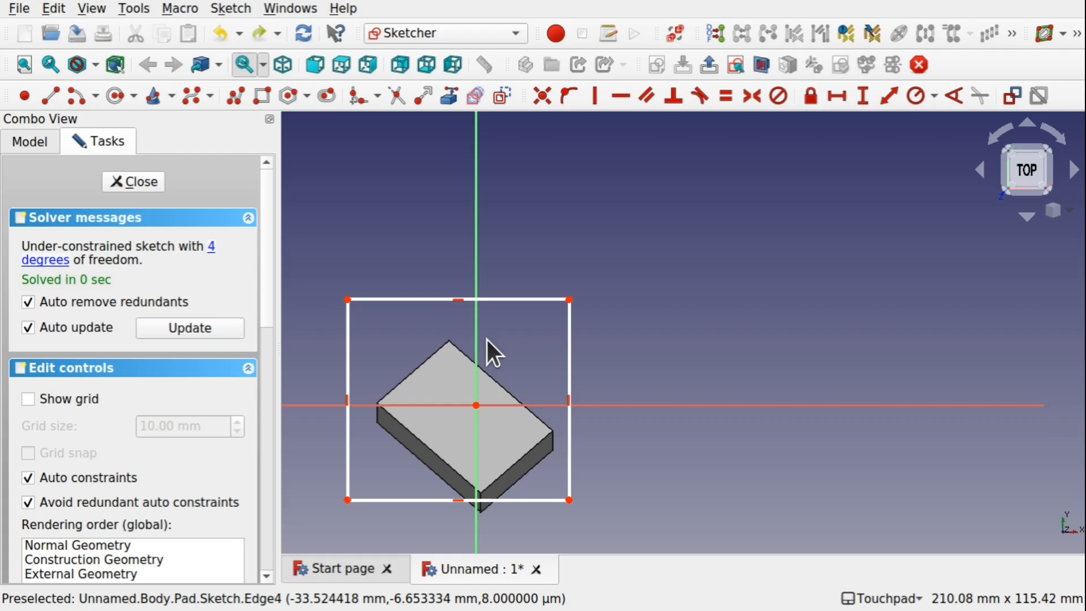
mouse_move(639, 351)
left_mouse_down("shift")
mouse_move(517, 368)
mouse_move(637, 373)
mouse_move(633, 356)
mouse_move(746, 315)
mouse_move(628, 321)
mouse_move(707, 320)
mouse_move(647, 324)
left_mouse_up("shift")
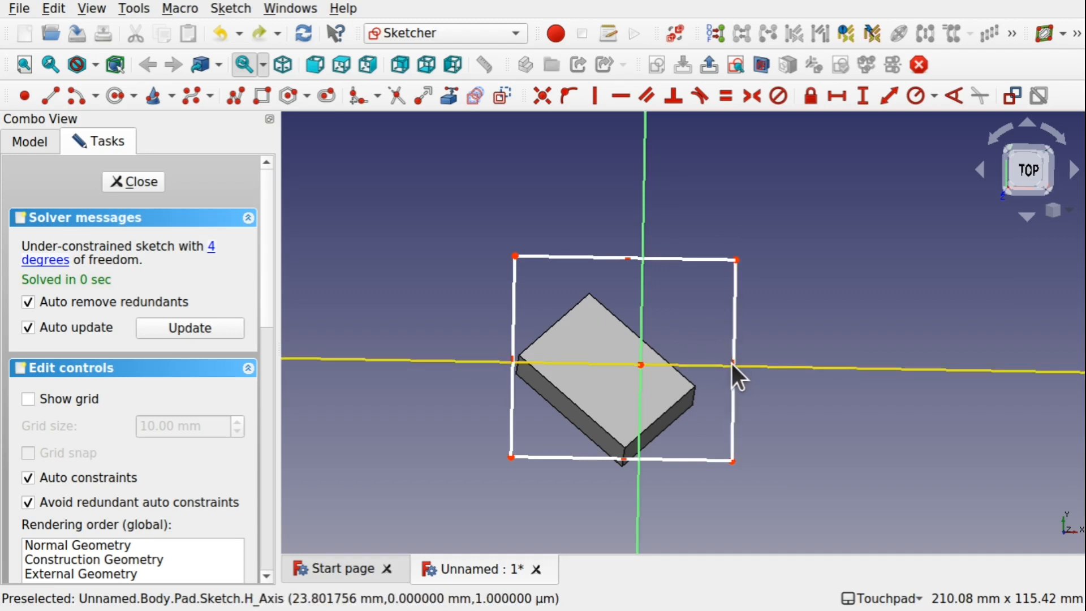
left_click(1033, 166)
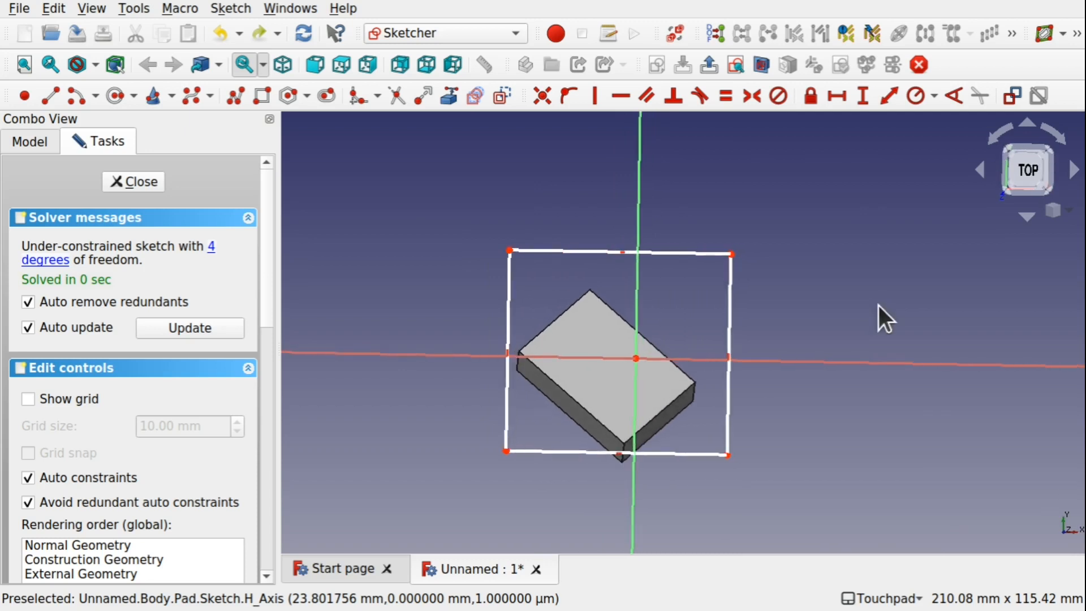
scroll(736, 359, "up", 4)
scroll(736, 360, "up", 2)
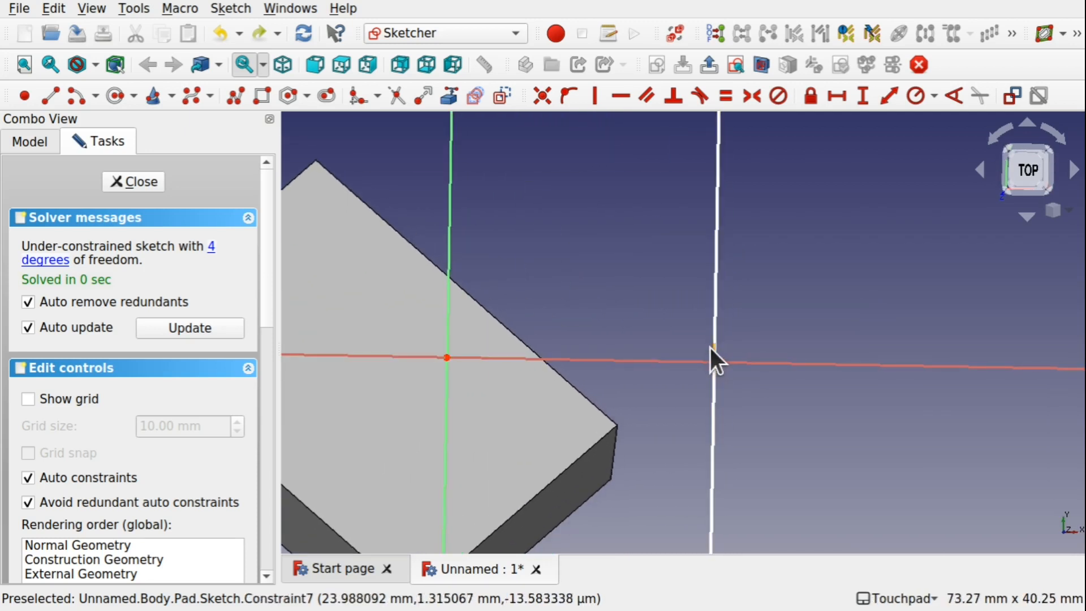
Delete the rectangle's right and bottom edge constraints and drag its lower-right corner inward toward the centre
key("Delete")
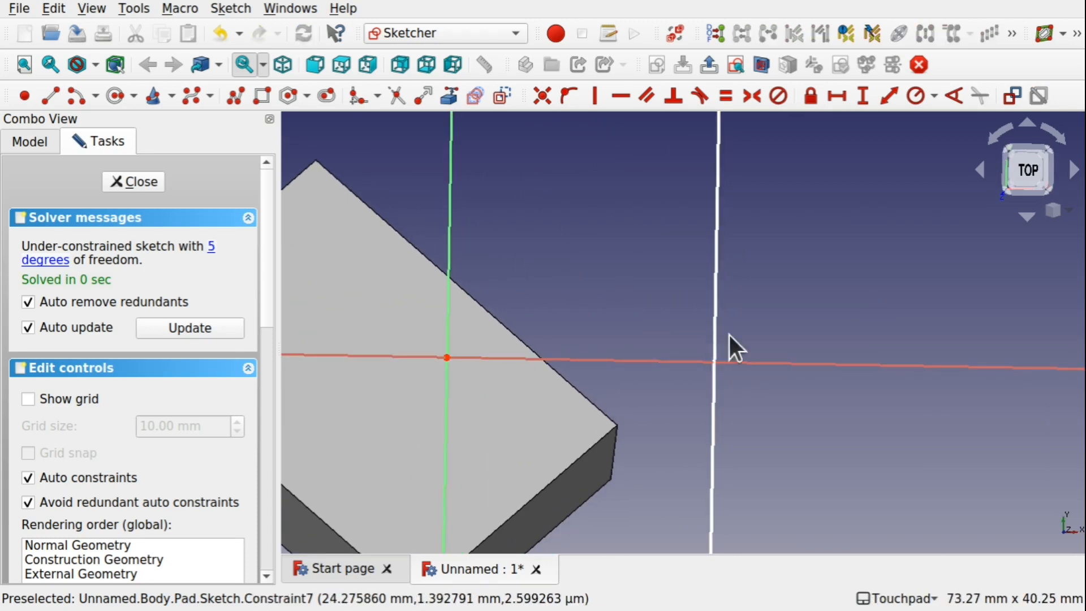
scroll(770, 324, "down", 4)
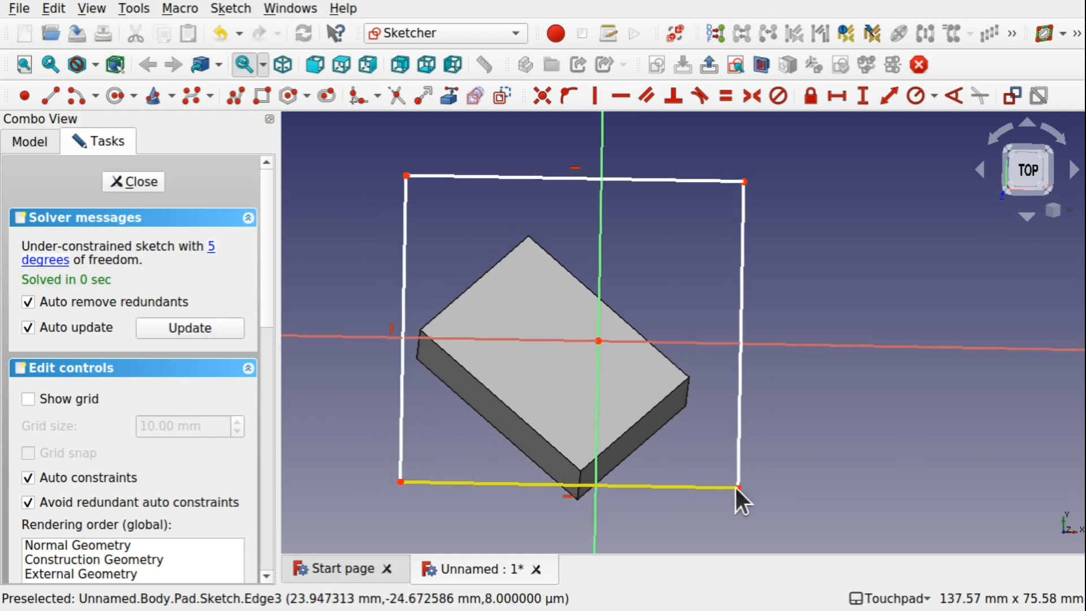
mouse_move(738, 488)
left_mouse_down()
mouse_move(744, 443)
mouse_move(745, 474)
left_mouse_up()
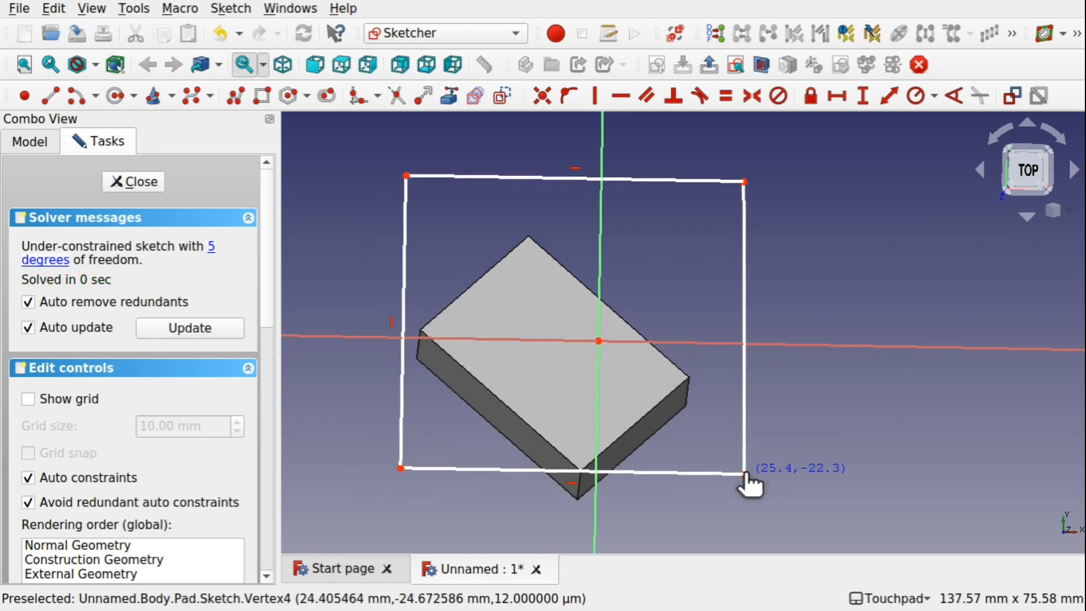
left_click(573, 482)
key("Delete")
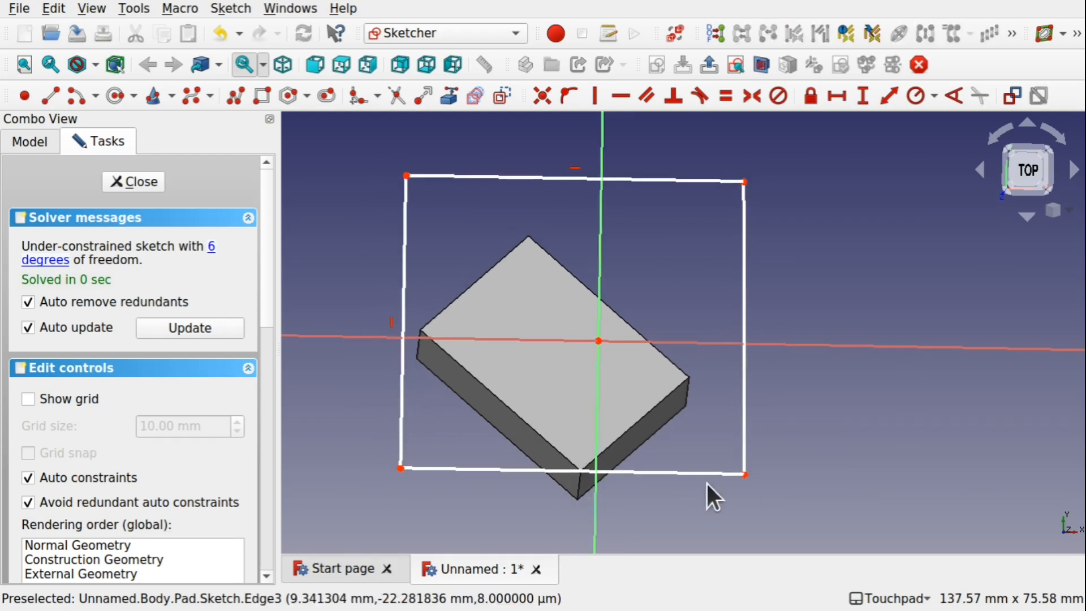
left_click_drag(744, 473, 620, 389)
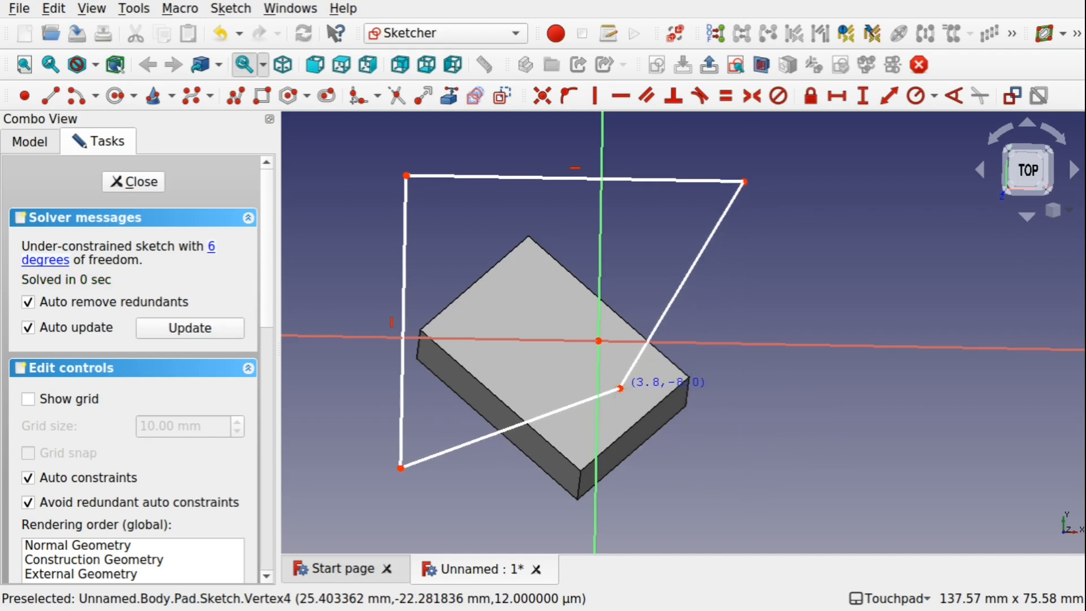
Delete the top and left edge constraints, drag the upper-left corner inward, and close the sketch
left_click(579, 170)
key("Delete")
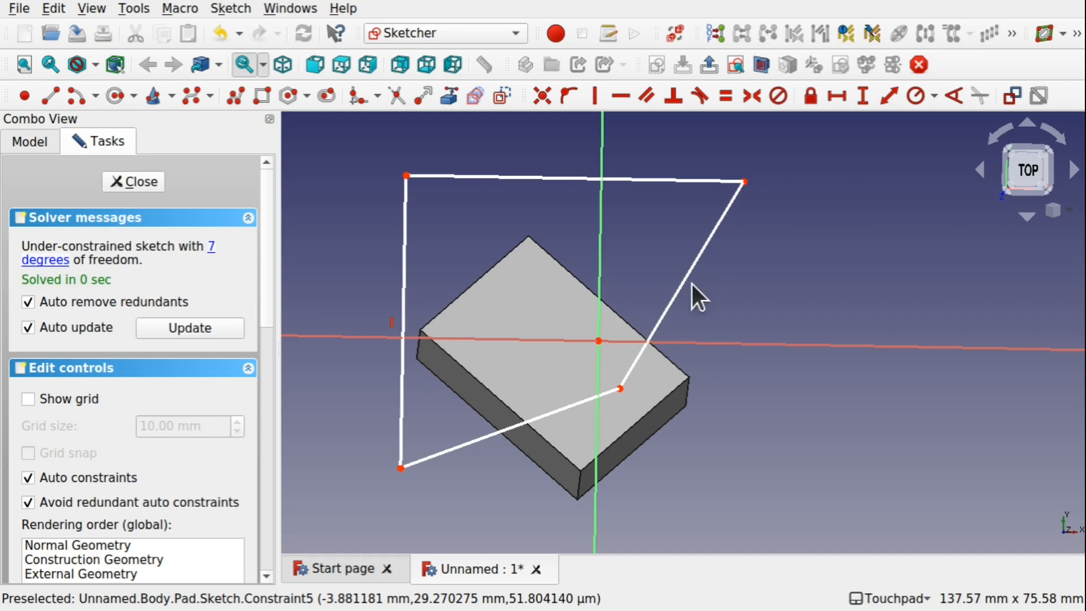
left_click(391, 326)
key("Delete")
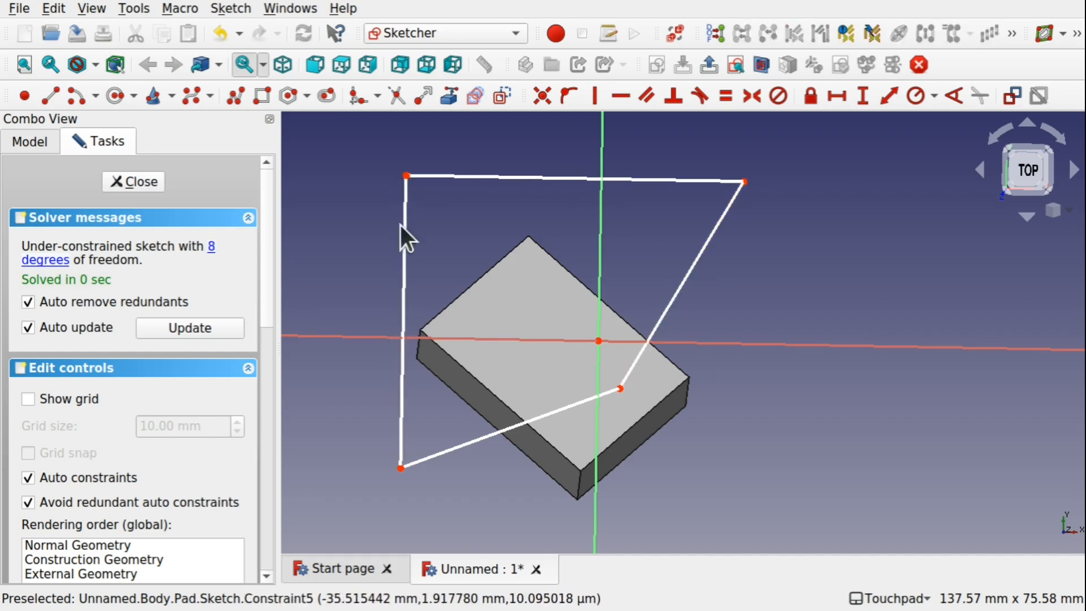
left_click_drag(406, 178, 496, 226)
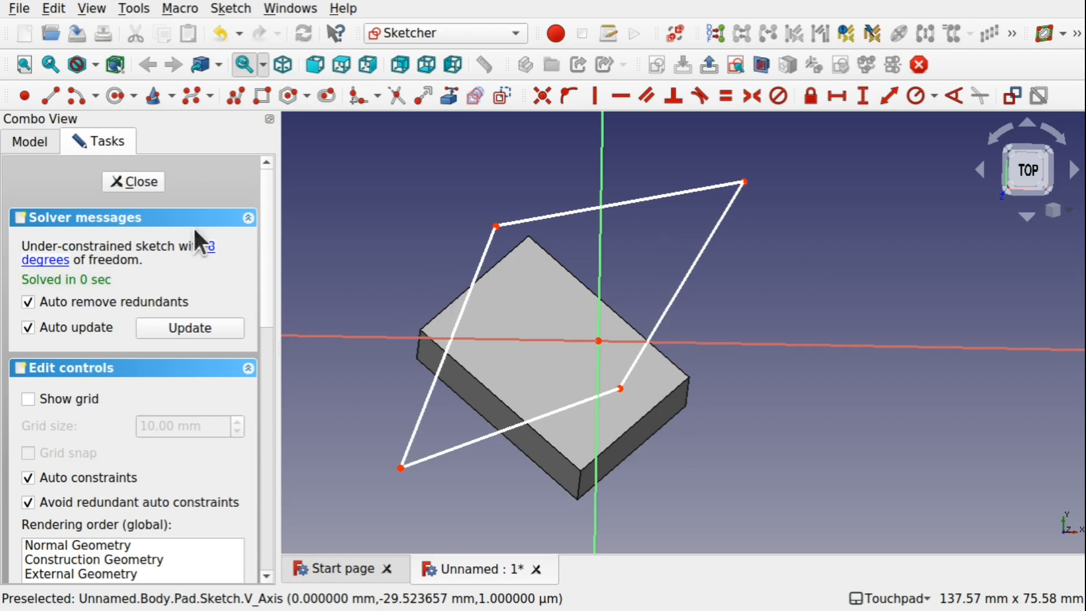
left_click(142, 181)
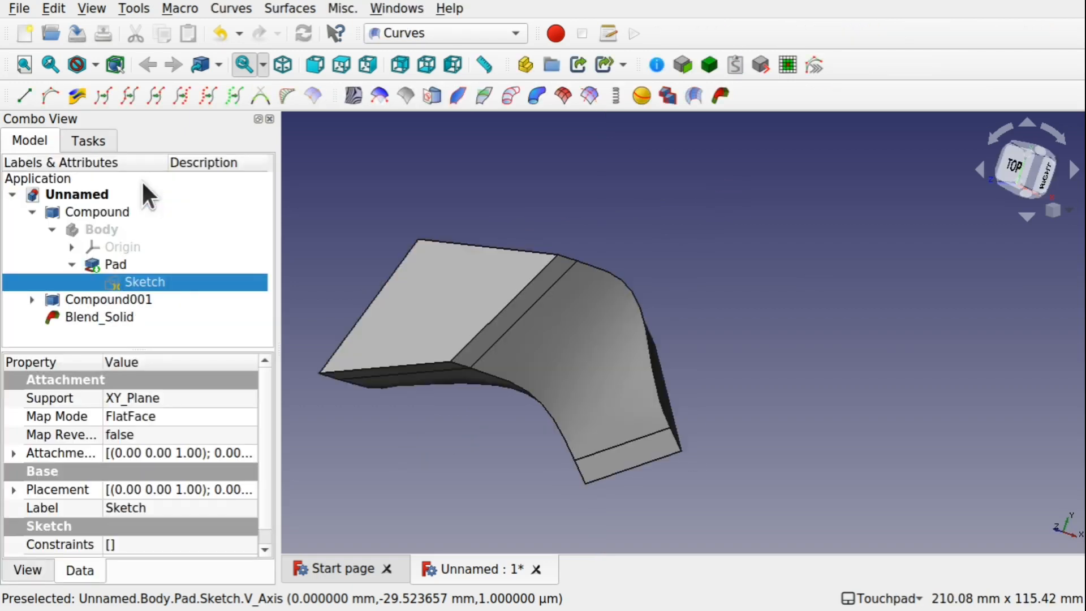
Set the Blend Solid's Continuity2 to 3
left_click_drag(591, 380, 517, 428, "alt")
left_click_drag(672, 375, 619, 289, "alt")
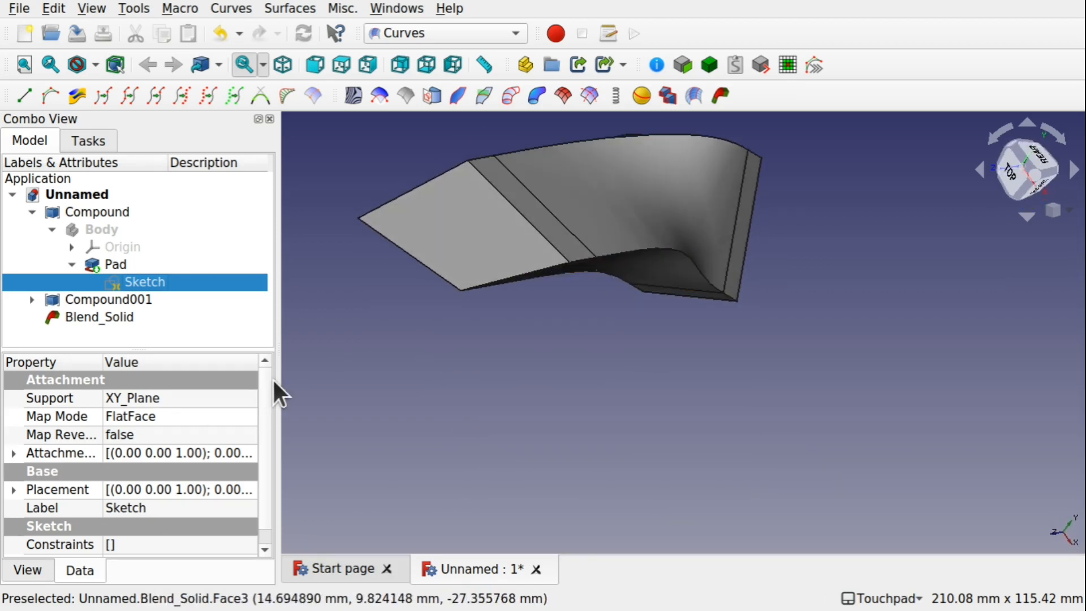
mouse_move(266, 385)
left_mouse_down()
mouse_move(263, 443)
mouse_move(262, 378)
left_mouse_up()
left_click(87, 318)
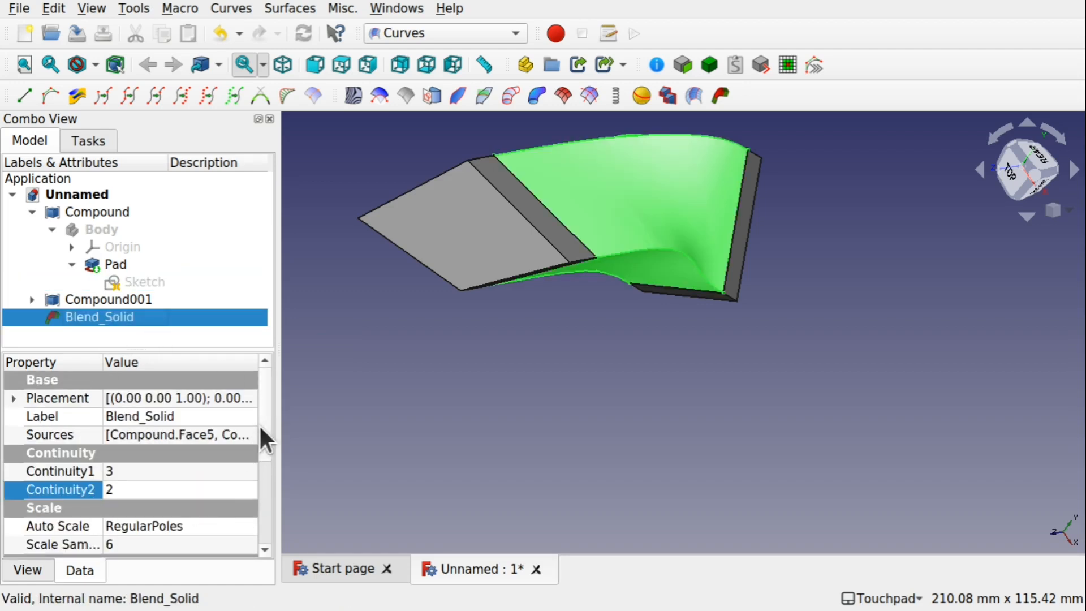
left_click_drag(264, 440, 273, 500)
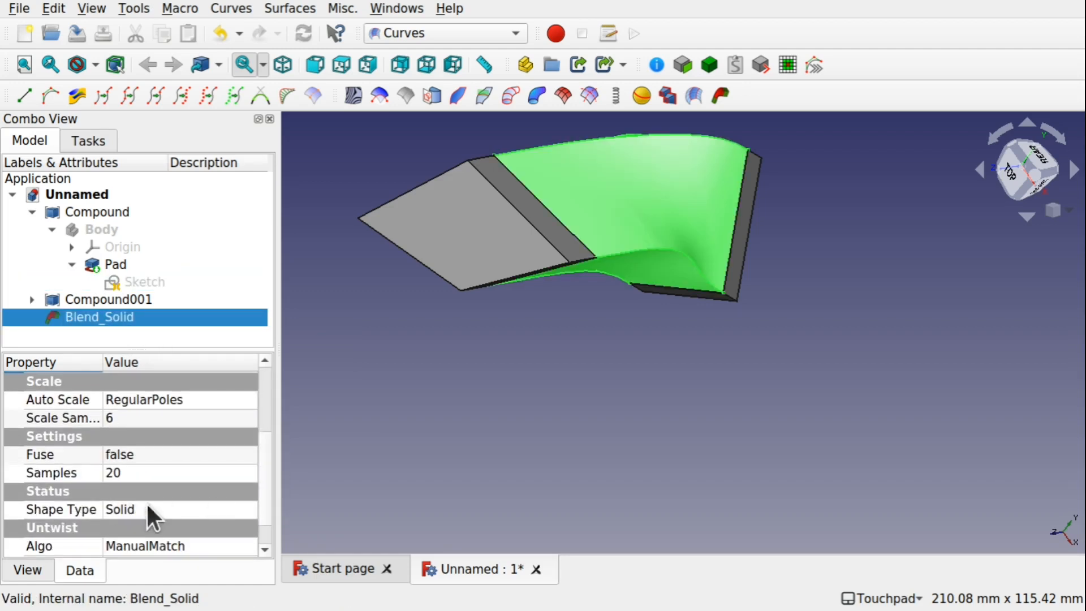
left_click_drag(625, 290, 594, 361)
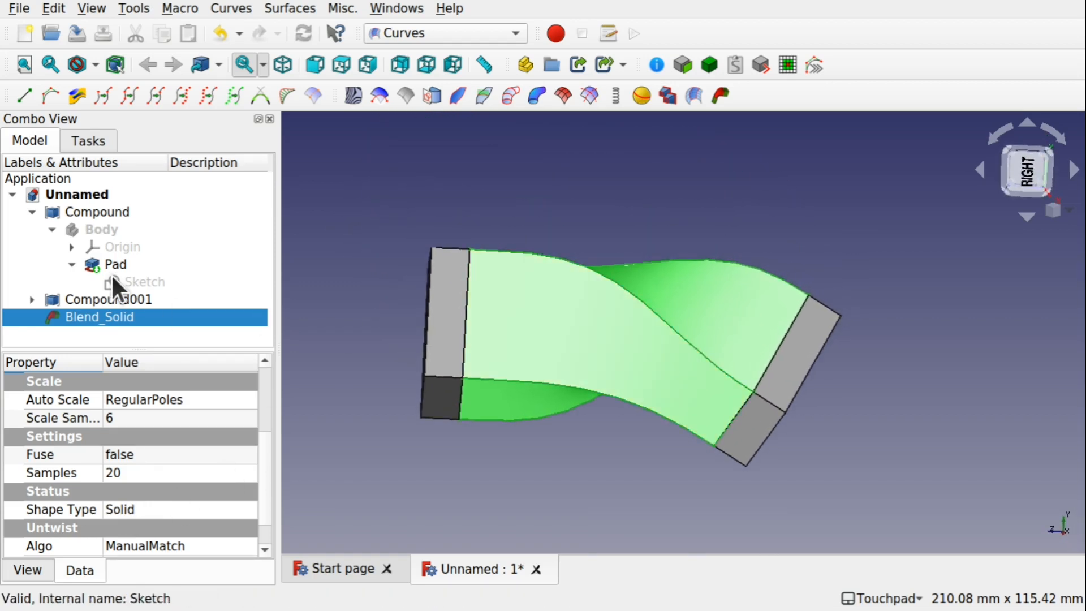
scroll(261, 478, "up", 2)
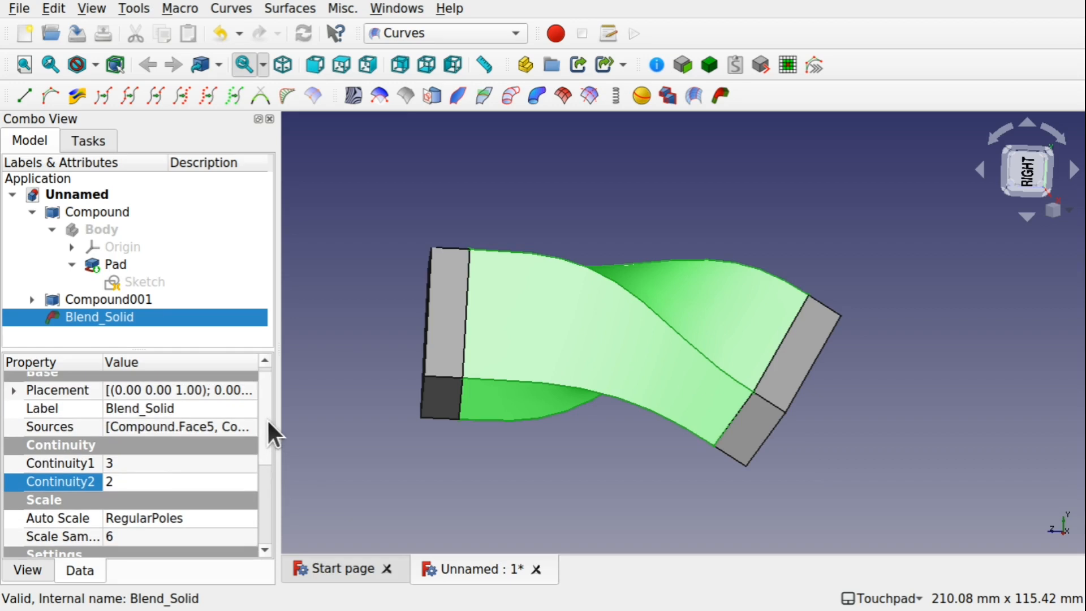
left_click(149, 463)
left_click(142, 483)
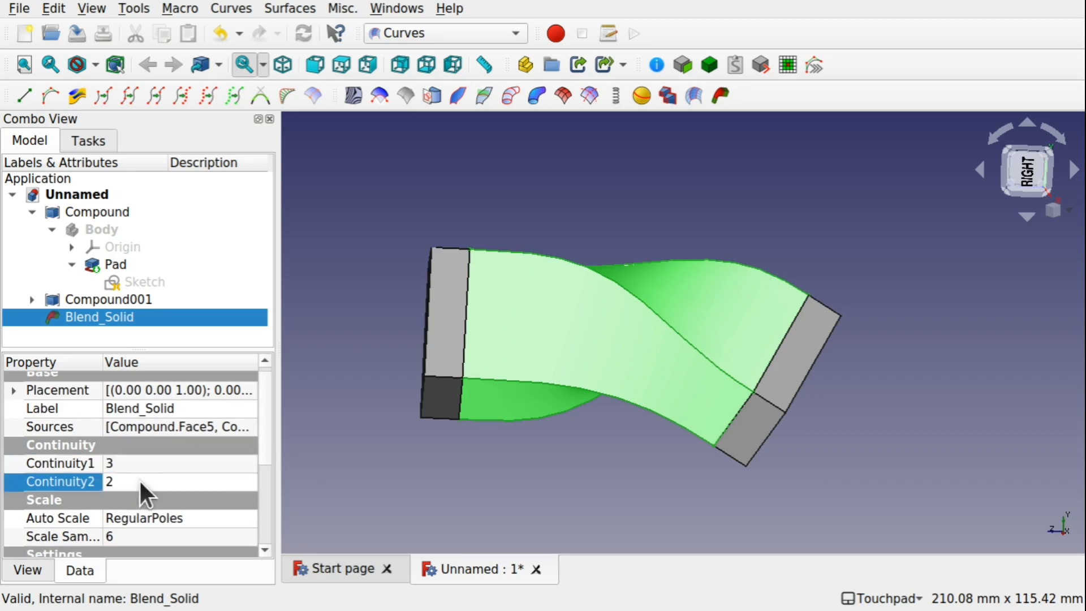
scroll(140, 481, "up", 1)
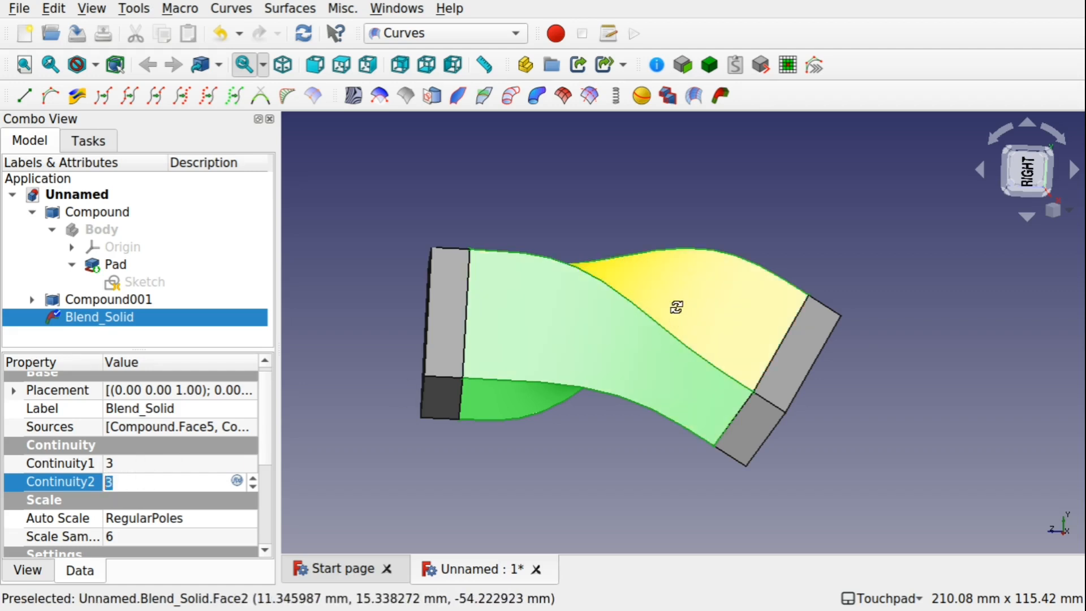
left_click_drag(675, 307, 756, 376, "shift")
left_click_drag(519, 218, 604, 388, "shift")
mouse_move(639, 217)
left_mouse_down("shift")
mouse_move(591, 273)
mouse_move(645, 237)
mouse_move(448, 235)
left_mouse_up("shift")
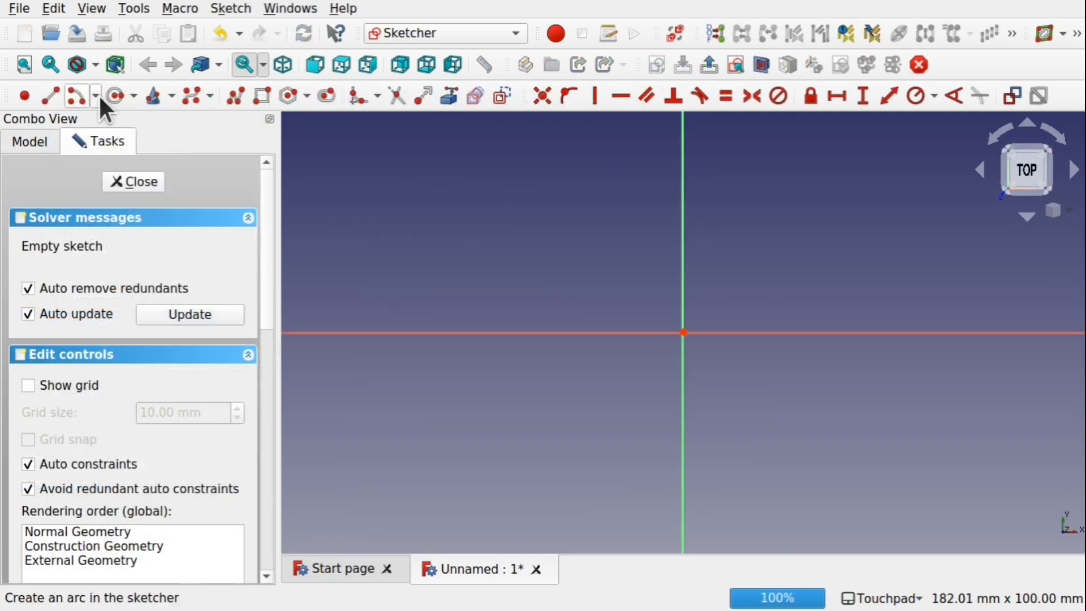
In a new sketch, draw an arc from the horizontal axis to the vertical axis
left_click(98, 95)
left_click(110, 133)
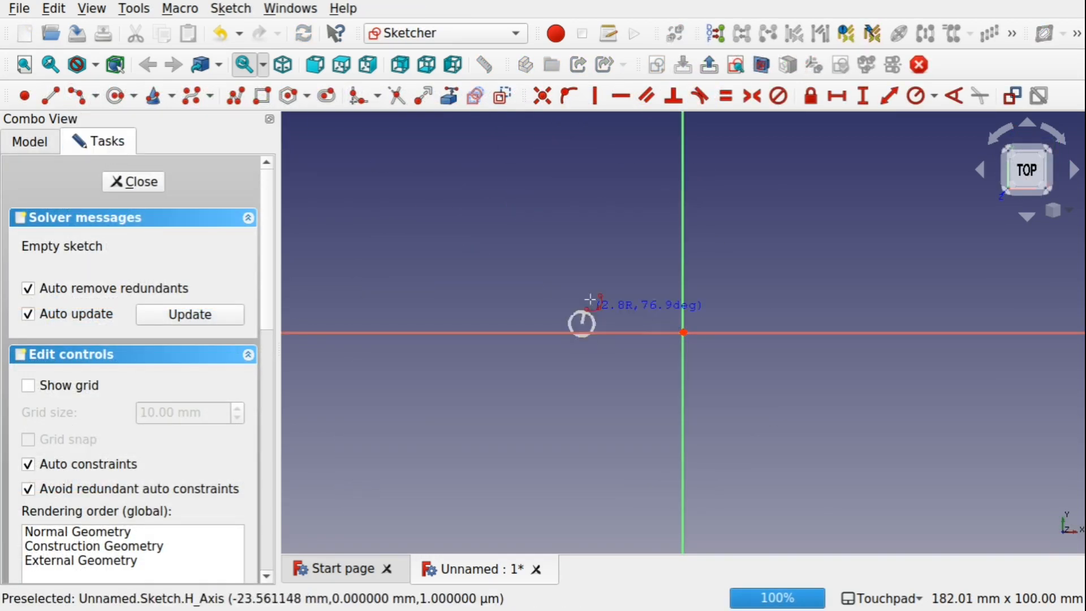
left_click(578, 332)
left_click(683, 216)
left_click(614, 226)
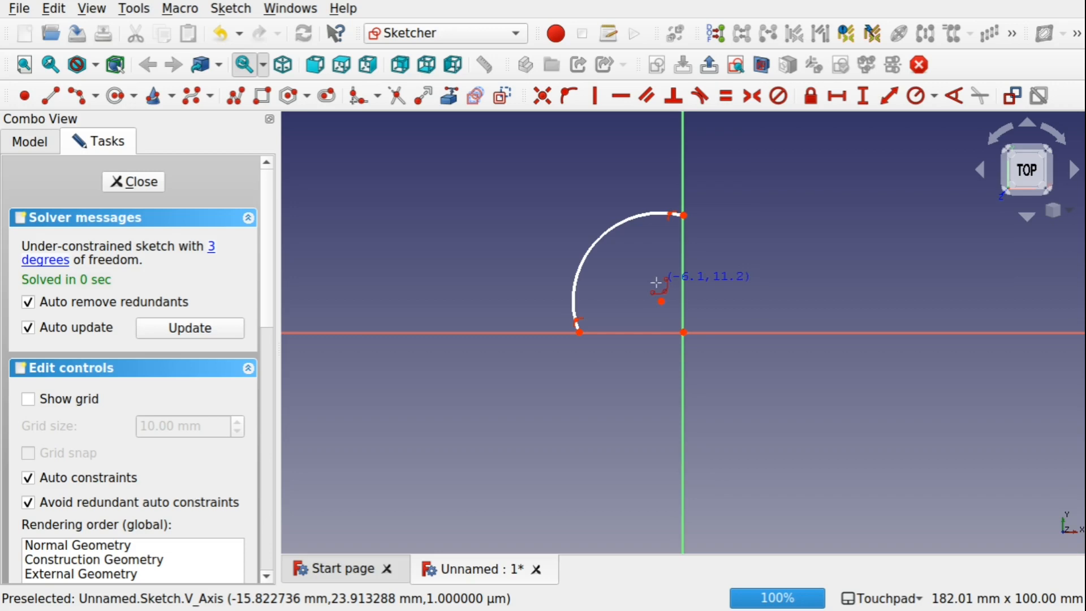
Set the arc's radius to 20 mm and make its centre coincident with the origin
left_click(576, 245)
left_click(915, 95)
type("20")
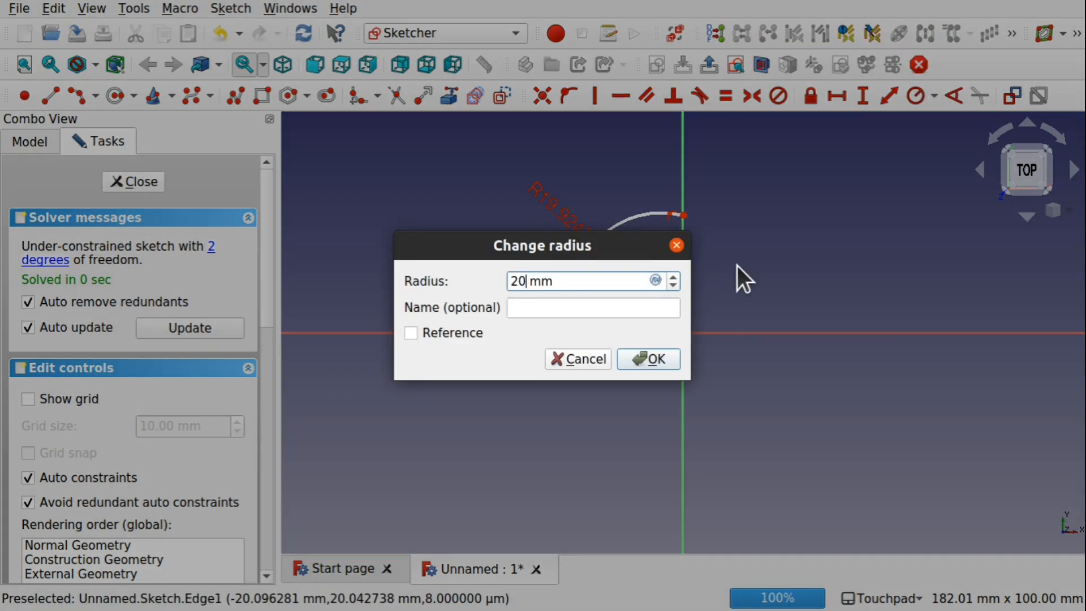
key("Return")
left_click(661, 301)
left_click(683, 332)
left_click(541, 95)
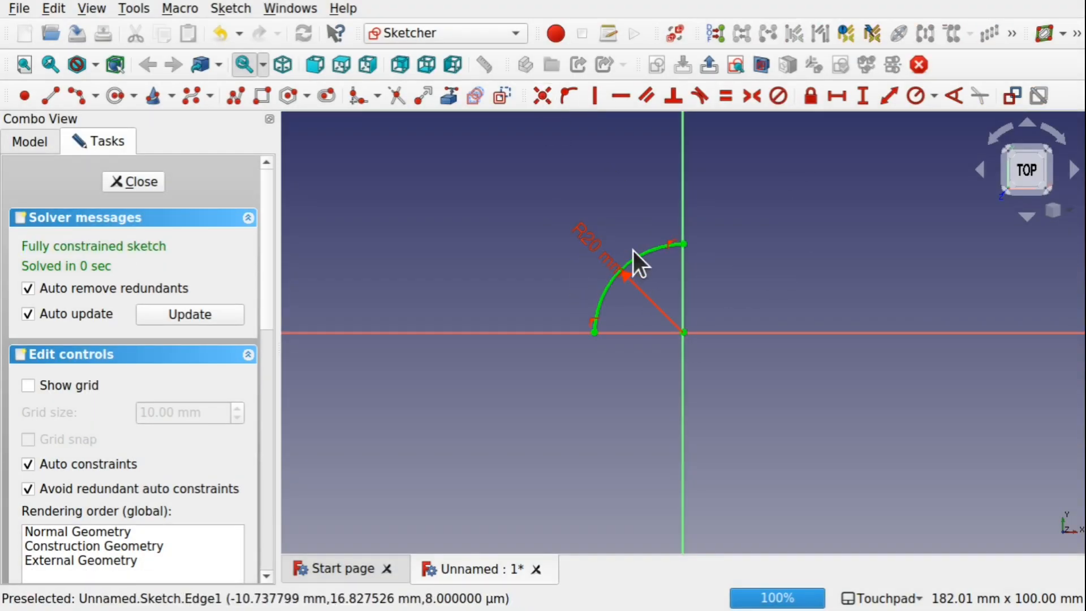
Mirror the arc about the vertical axis, then both arcs about the horizontal axis to form a full circle, and close the sketch
left_click(681, 290)
left_click(925, 34)
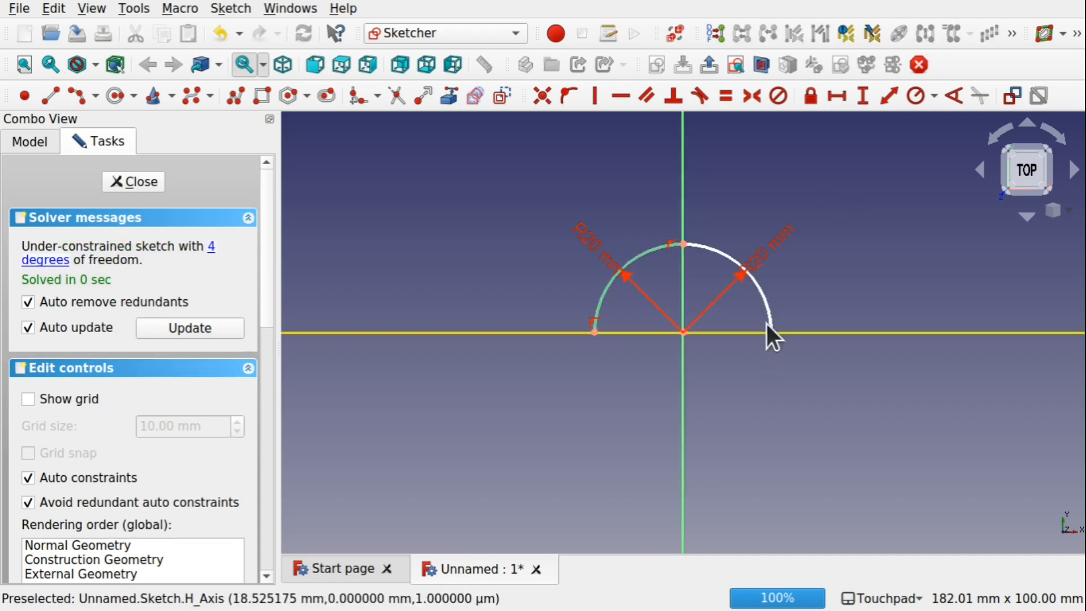
left_click(719, 252)
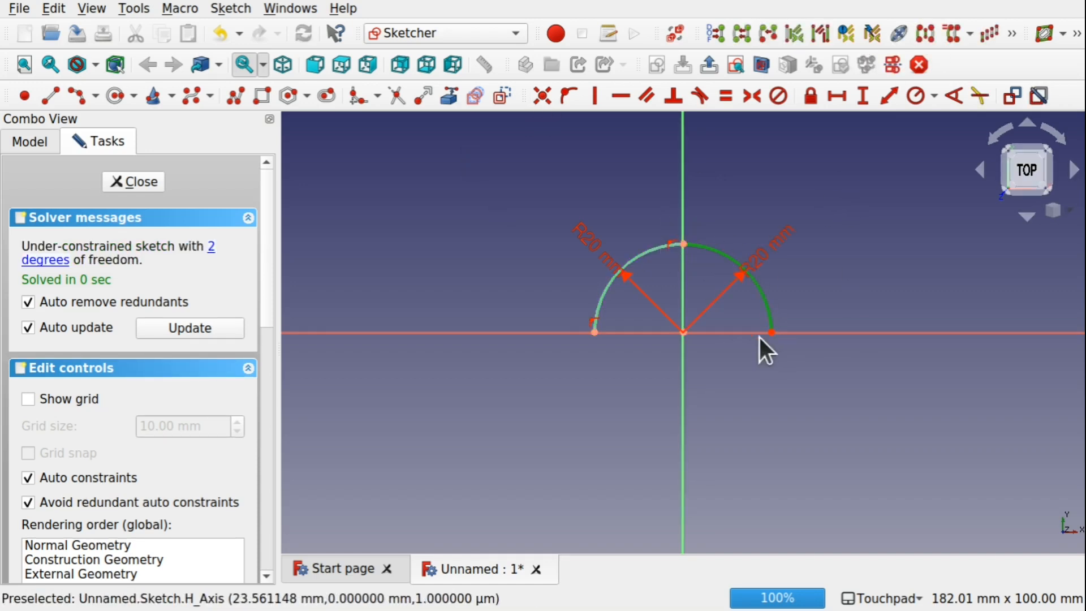
left_click(638, 254)
left_click(725, 332)
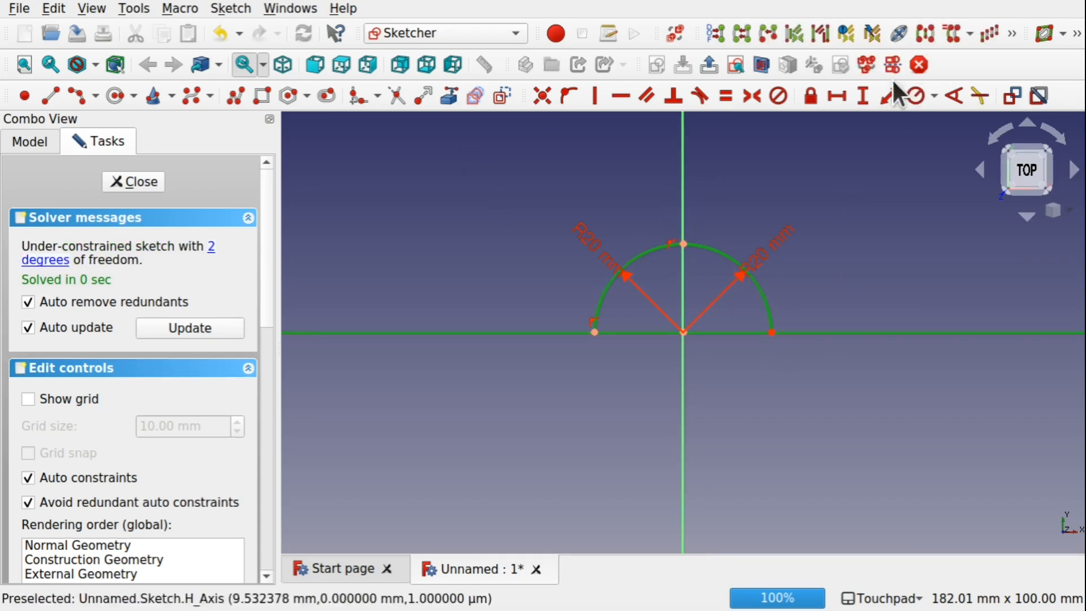
left_click(925, 33)
left_click(137, 182)
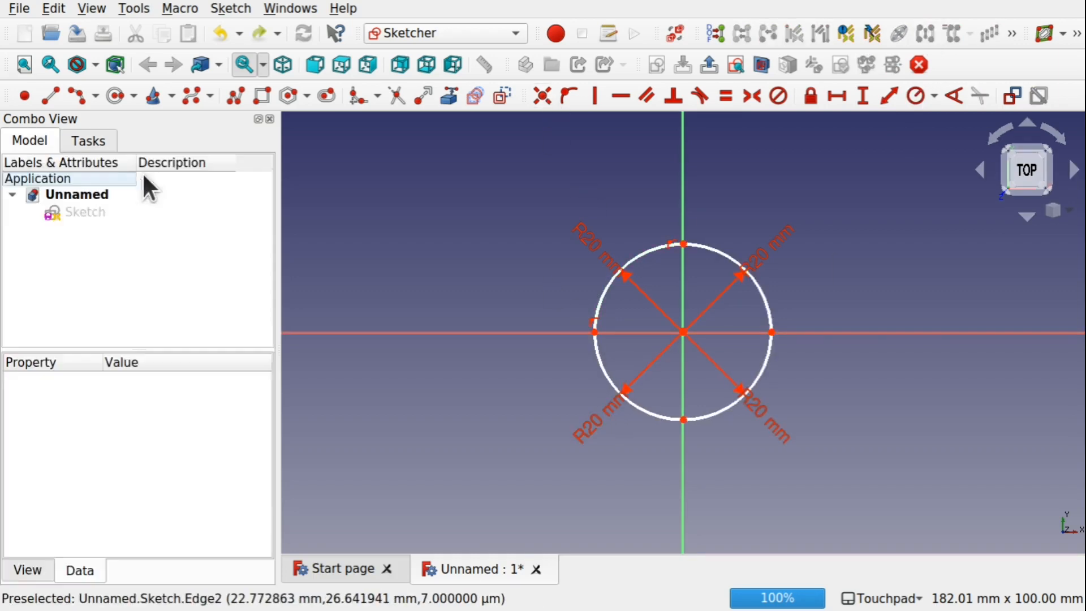
Create a second sketch containing a rectangle enclosing the circle and close it
left_click(656, 64)
left_click(586, 403)
key("g")
key("r")
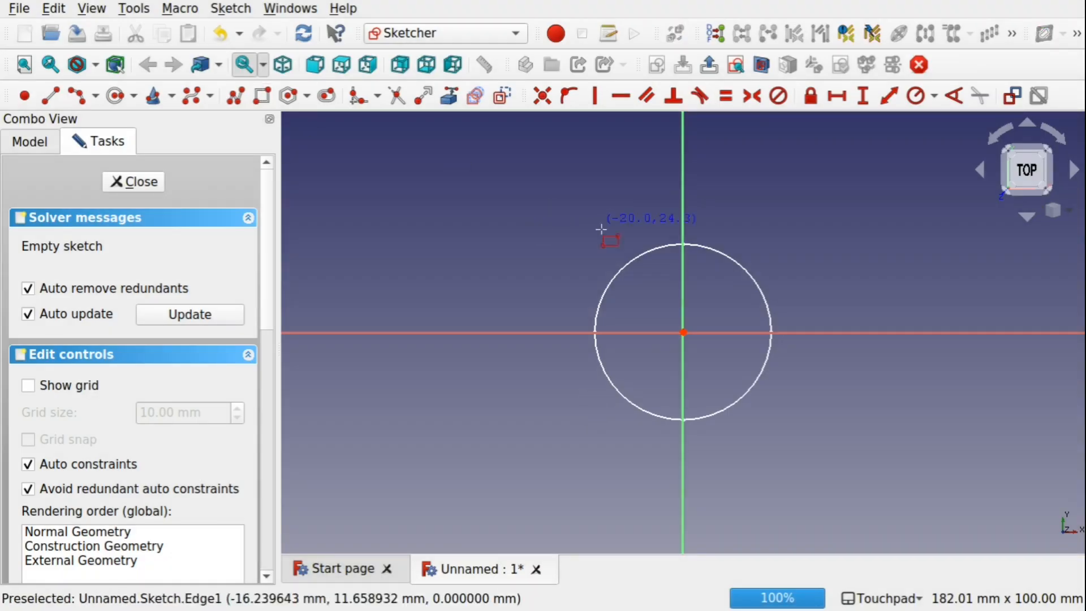
left_click(594, 242)
left_click(778, 430)
left_click(141, 181)
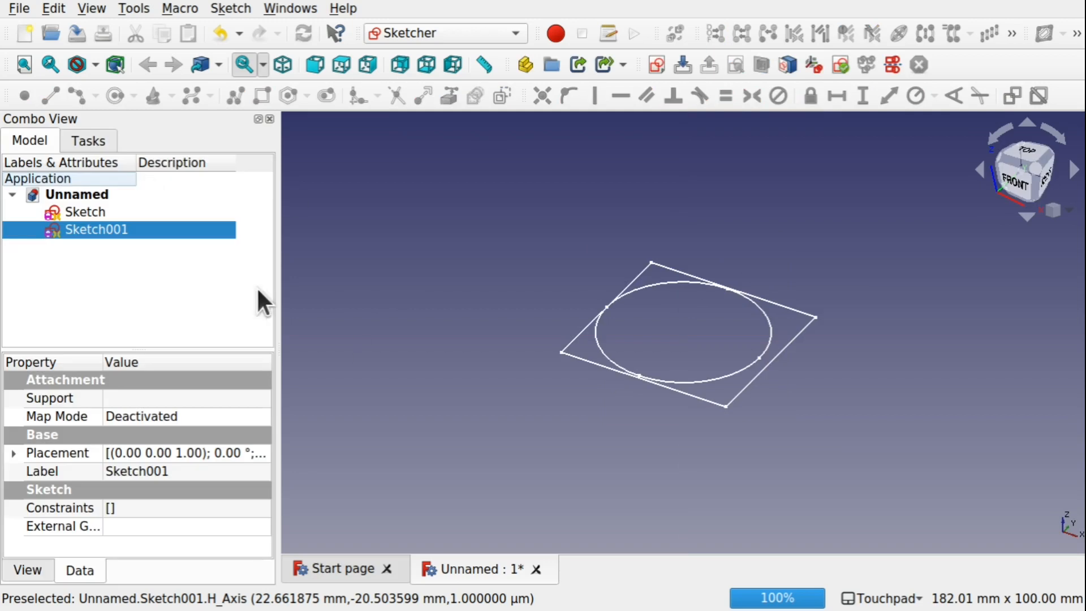
Switch to the Part workbench and extrude both the rectangle sketch and the circle sketch
left_click(508, 28)
left_click(474, 337)
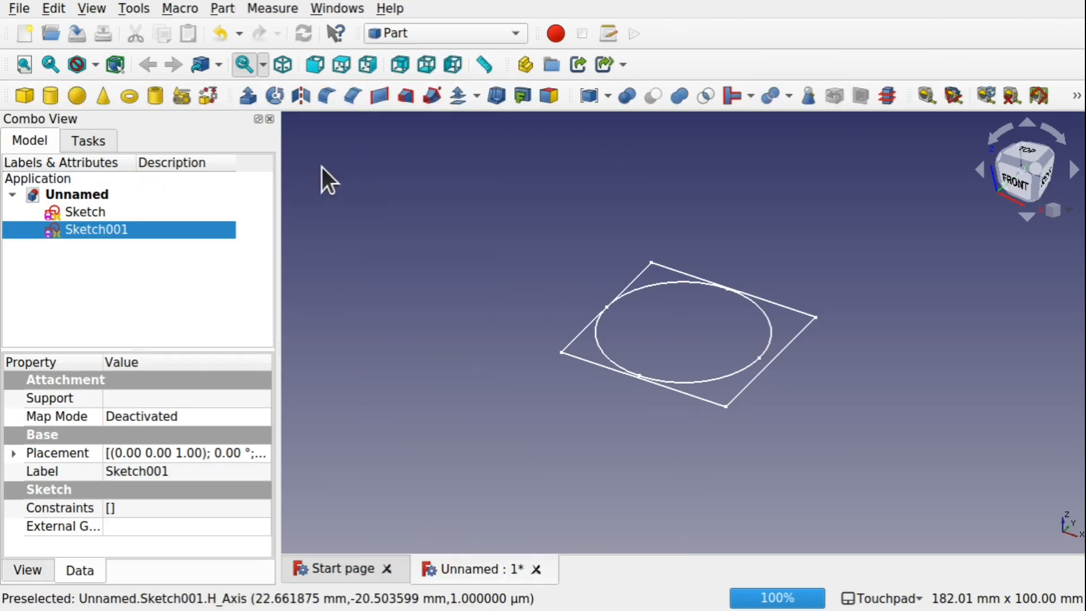
left_click(248, 96)
left_click(211, 179)
left_click(84, 212)
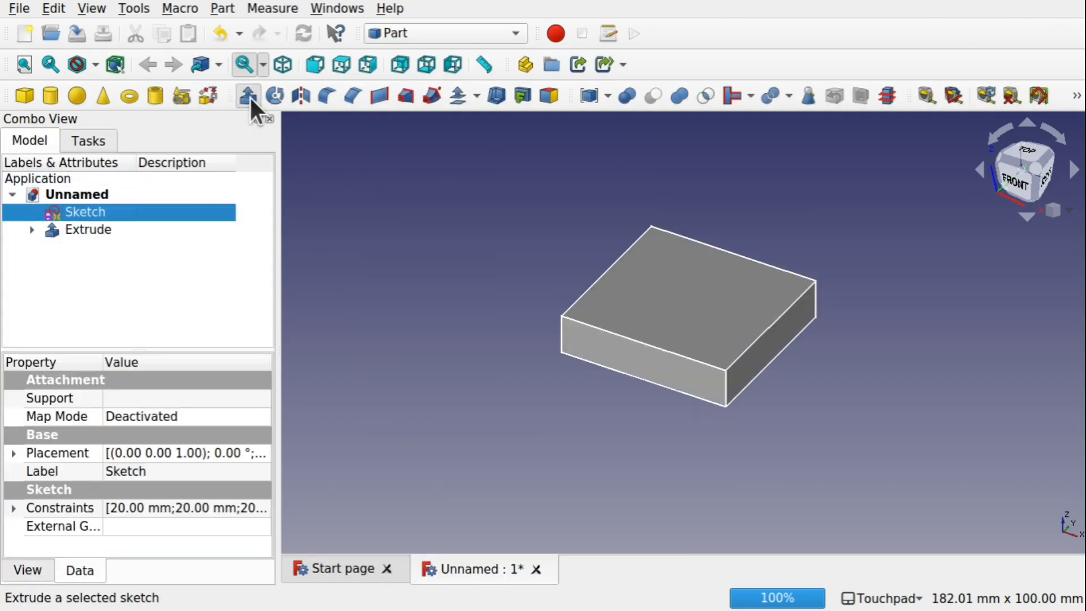
left_click(247, 96)
left_click(211, 179)
Transform the box extrusion, moving it below the cylinder and rotating it by about -30°
right_click(94, 211)
left_click(123, 37)
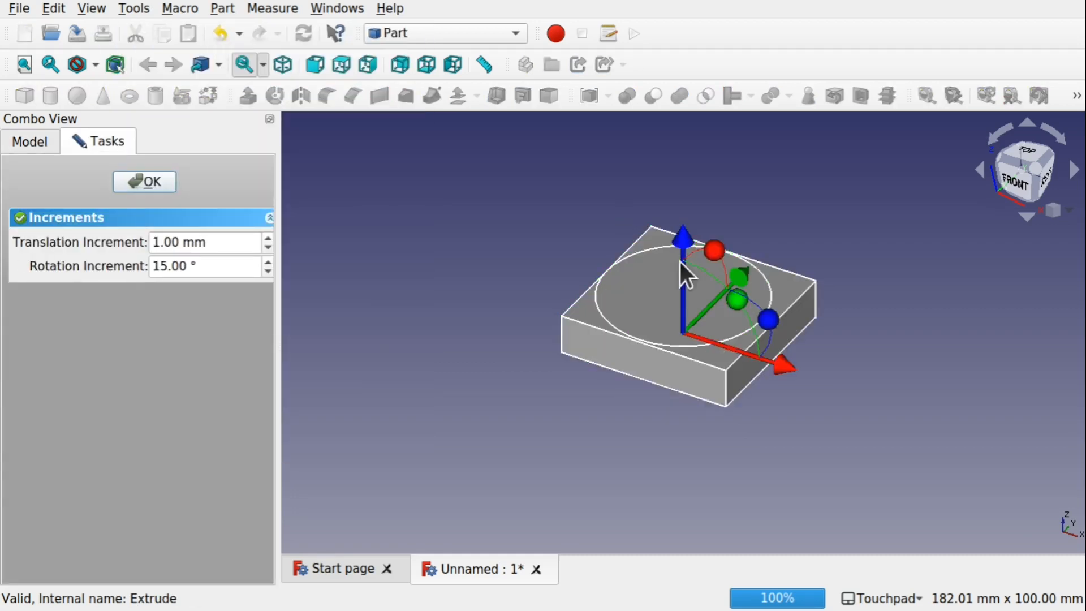
left_click_drag(679, 263, 675, 375)
middle_click_drag(675, 376, 645, 399, "alt")
left_click_drag(792, 472, 765, 498)
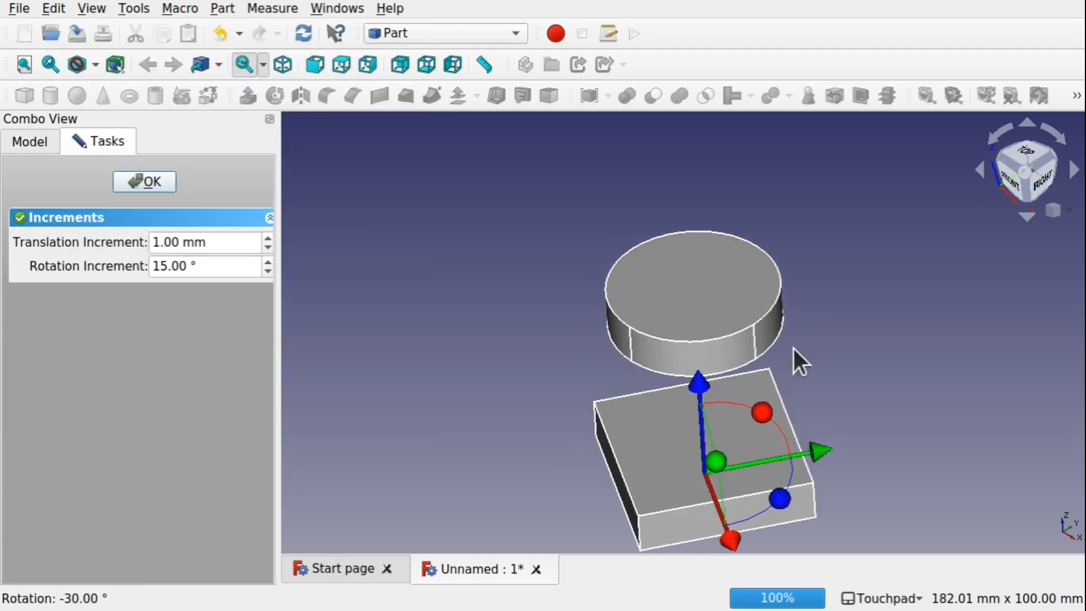
left_click(150, 179)
Switch to the Curves workbench and create a Blend Solid between the box's top face and the cylinder's bottom face
left_click(445, 32)
left_click(436, 113)
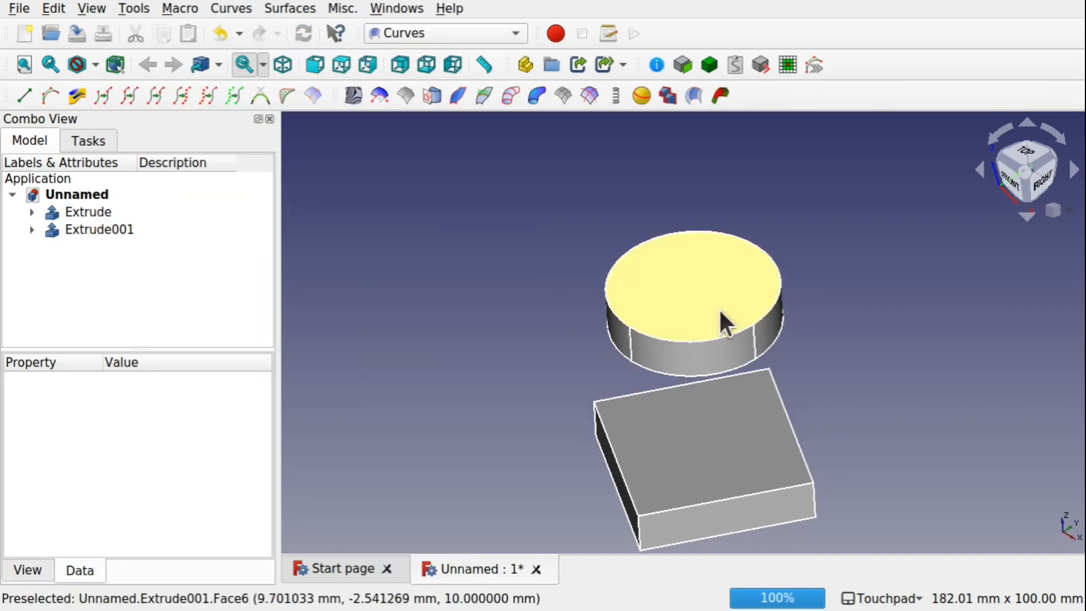
middle_click_drag(718, 308, 667, 361, "alt")
left_click(667, 362)
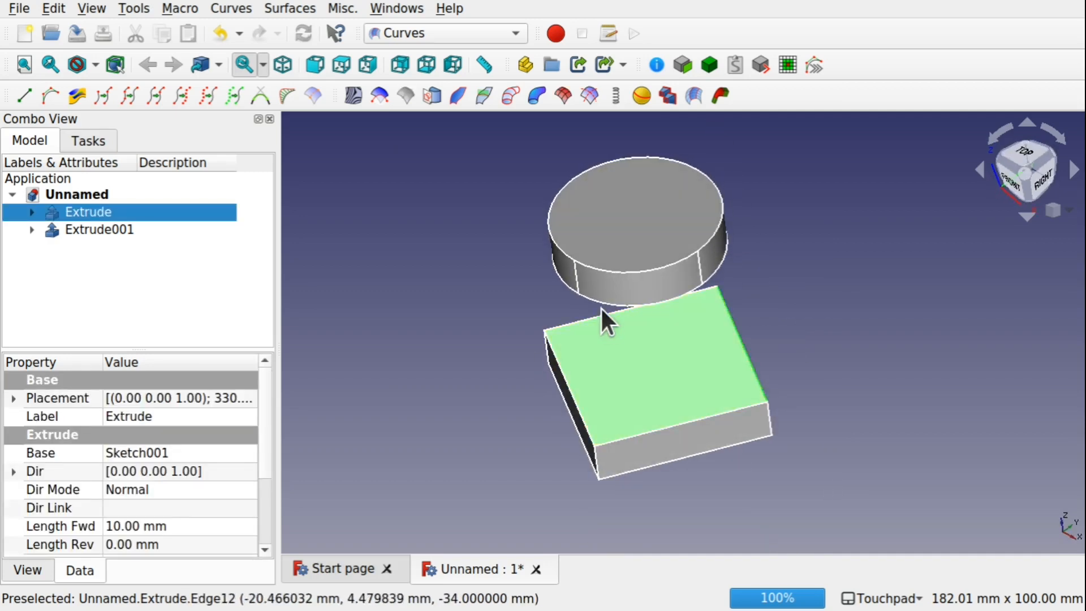
middle_click_drag(603, 311, 620, 262, "alt")
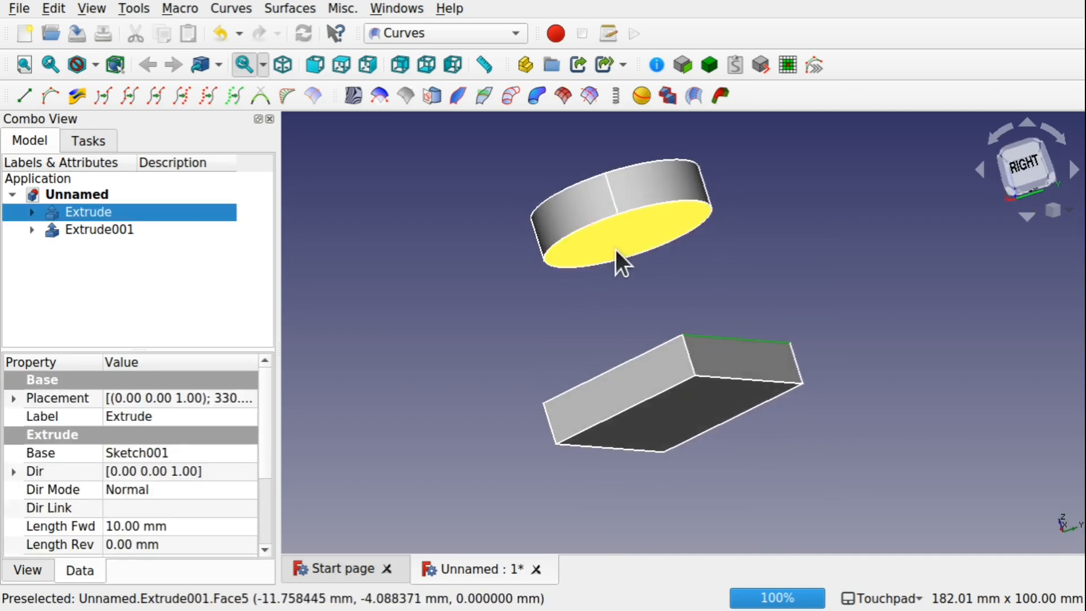
left_click(616, 247, "ctrl")
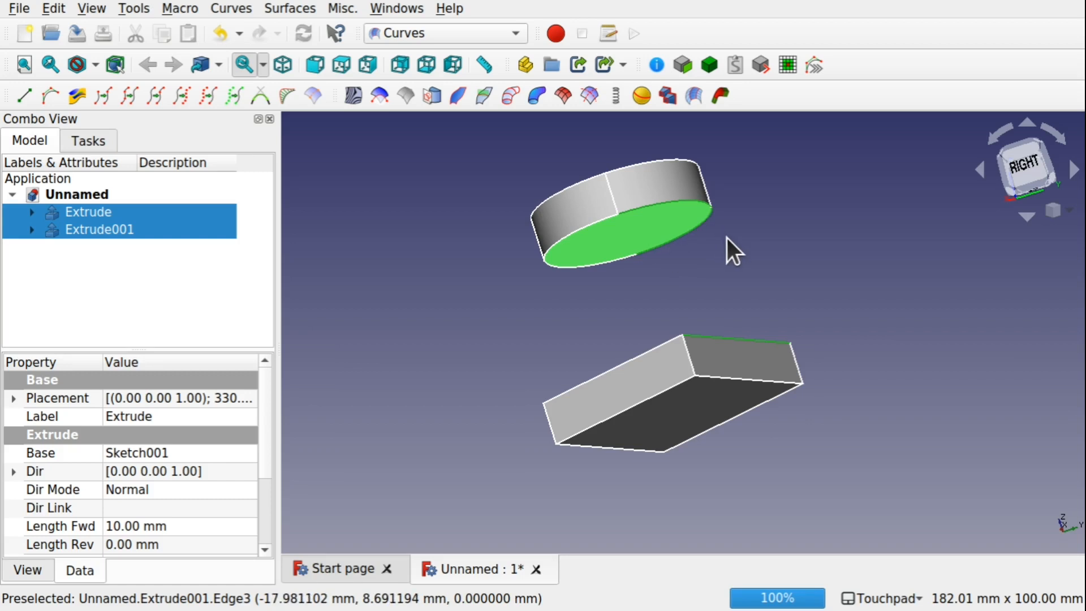
middle_click_drag(732, 244, 782, 300, "alt")
left_click(719, 97)
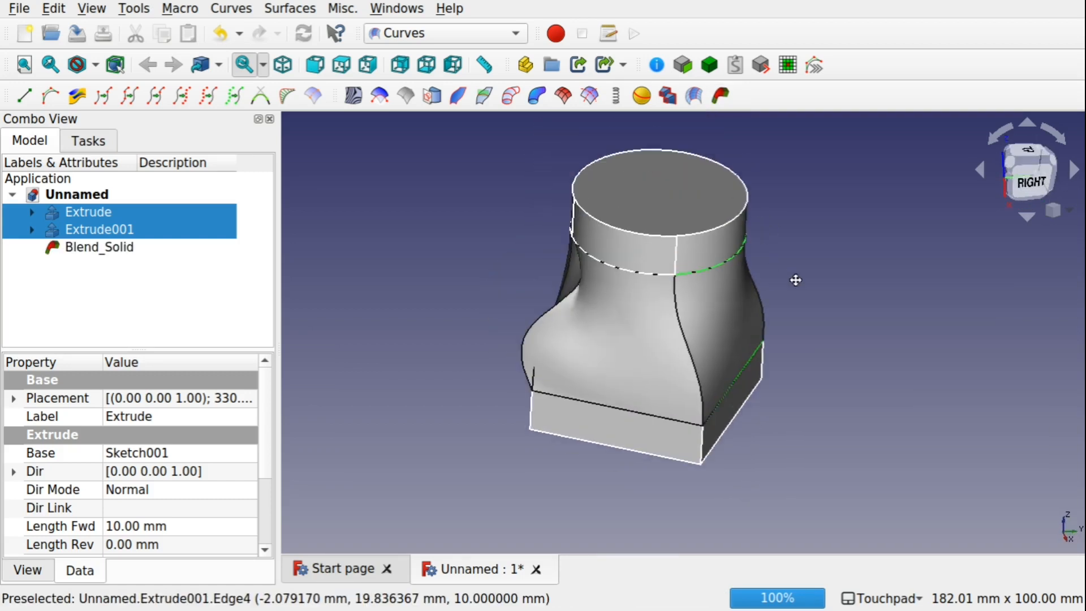
Set the Blend_Solid's Continuity1 and Continuity2 to 0
scroll(267, 458, "down", 1)
left_click(74, 248)
scroll(242, 441, "up", 1)
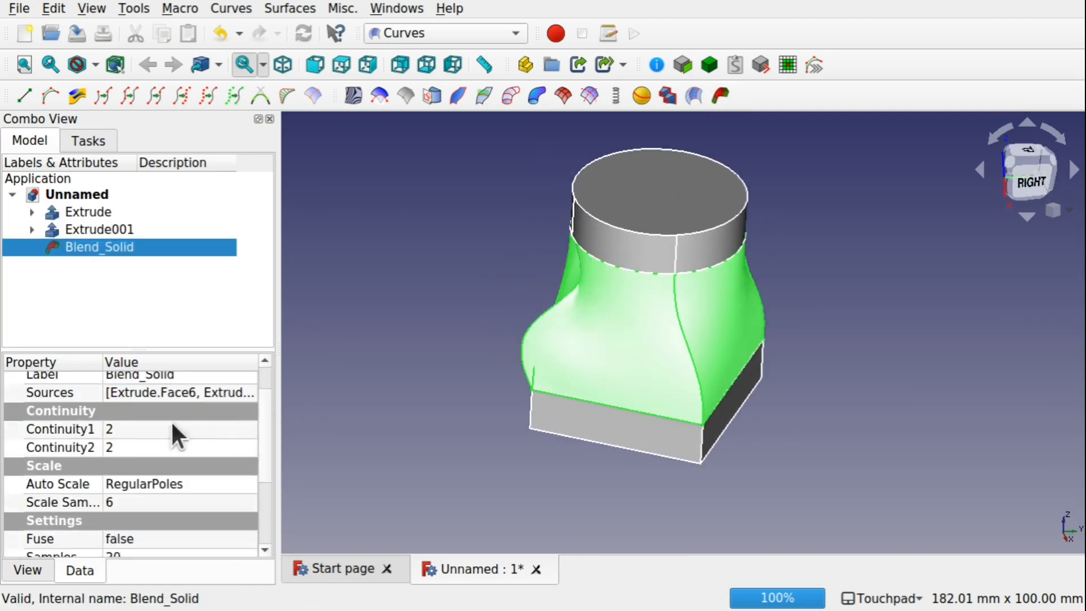
left_click(171, 427)
type("0")
left_click(160, 443)
type("0")
left_click(435, 367)
middle_click_drag(548, 345, 572, 359, "alt")
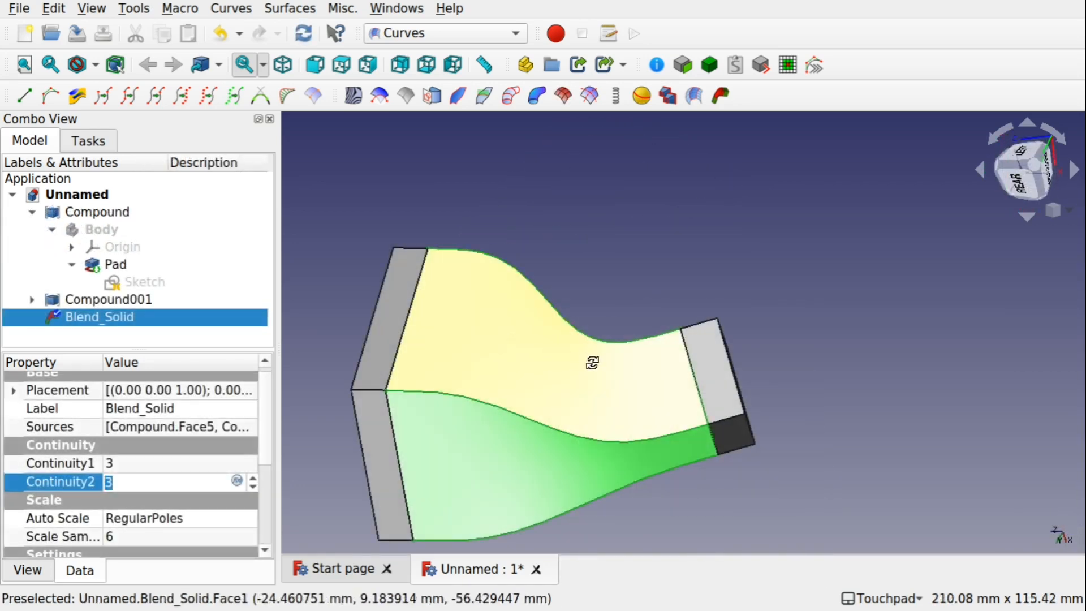
Open the first pad's sketch for editing and close it again
middle_click_drag(594, 359, 514, 384, "alt")
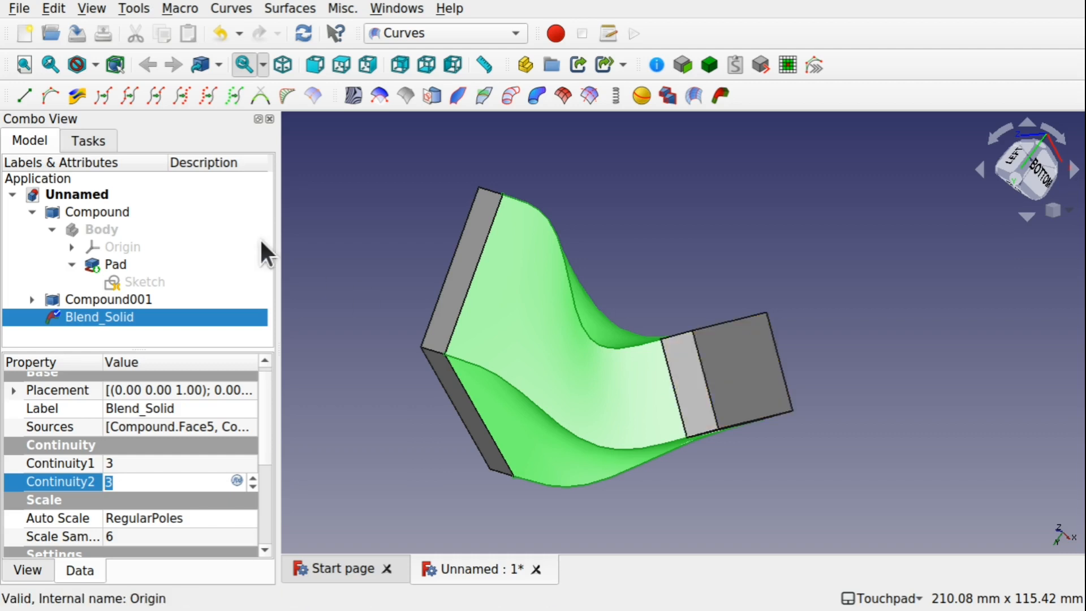
double_click(121, 280)
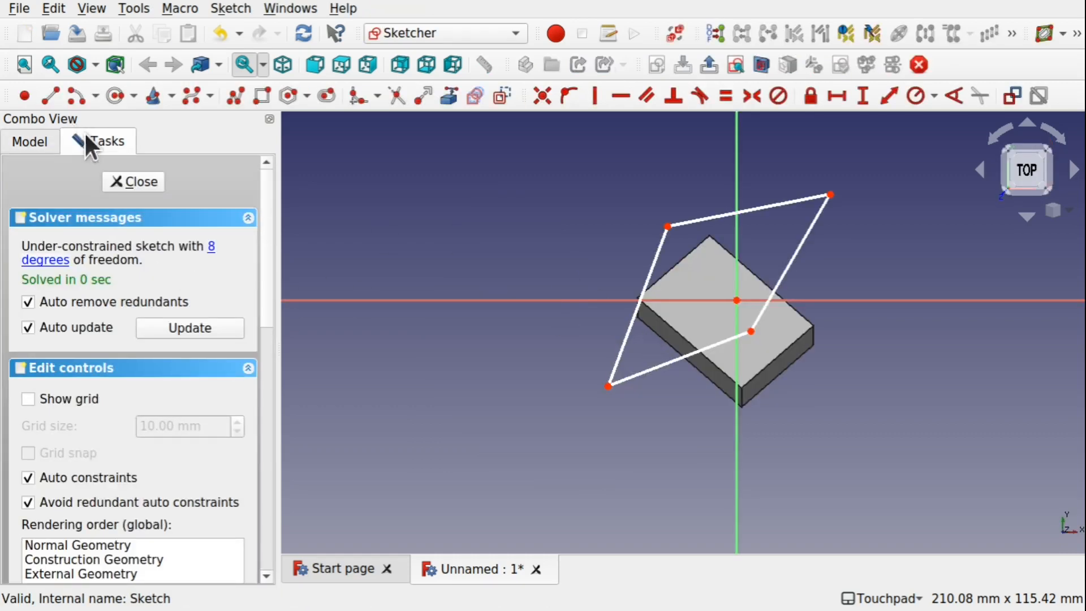
left_click(135, 179)
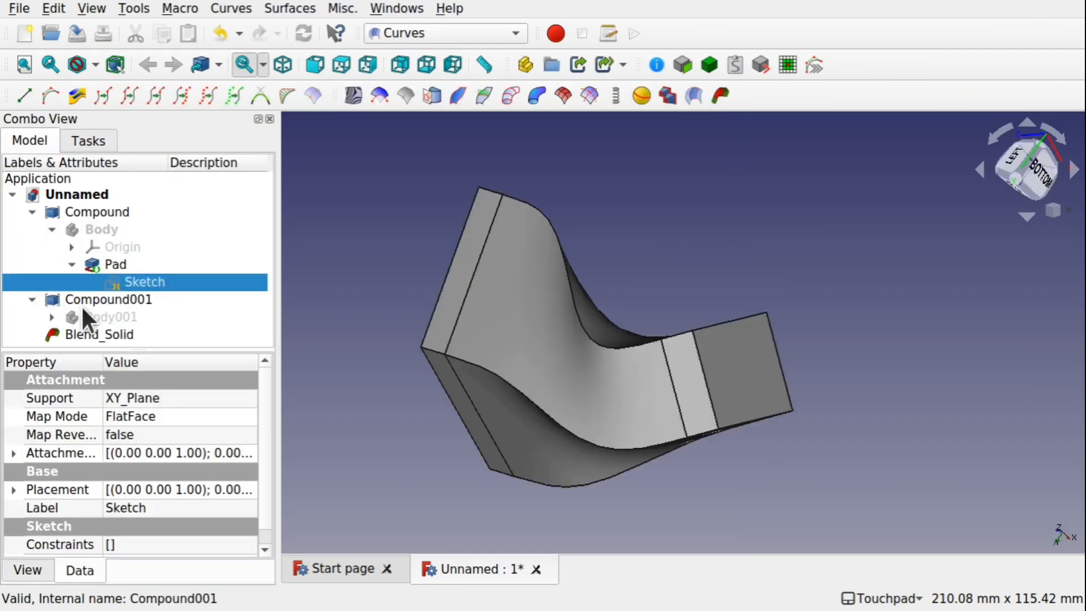
Open Sketch001 of the second pad and delete the rectangle's top edge
left_click(51, 316)
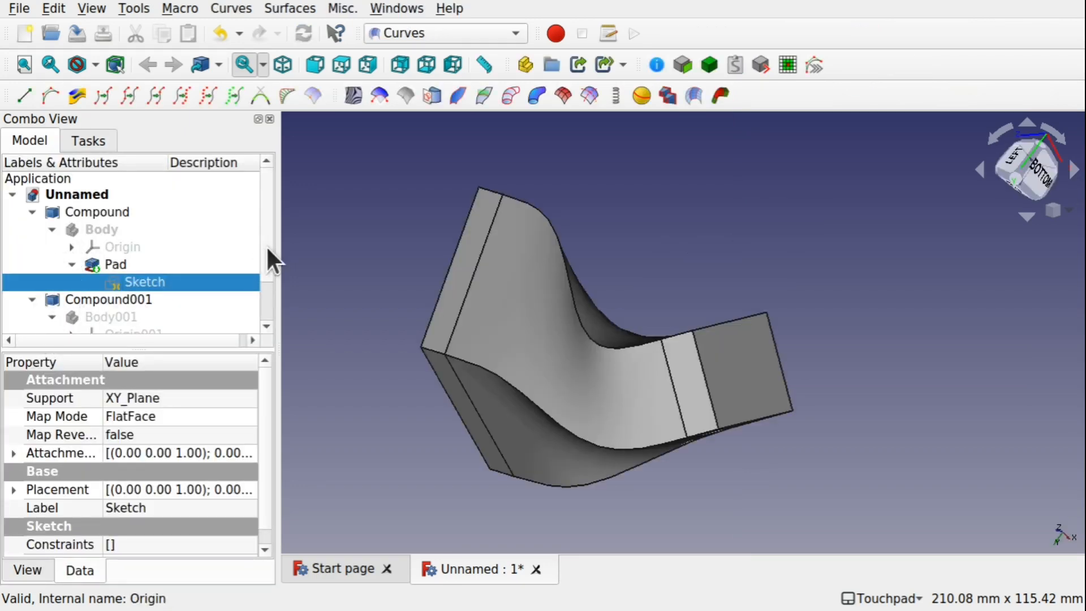
scroll(266, 245, "down", 1)
left_click(71, 302)
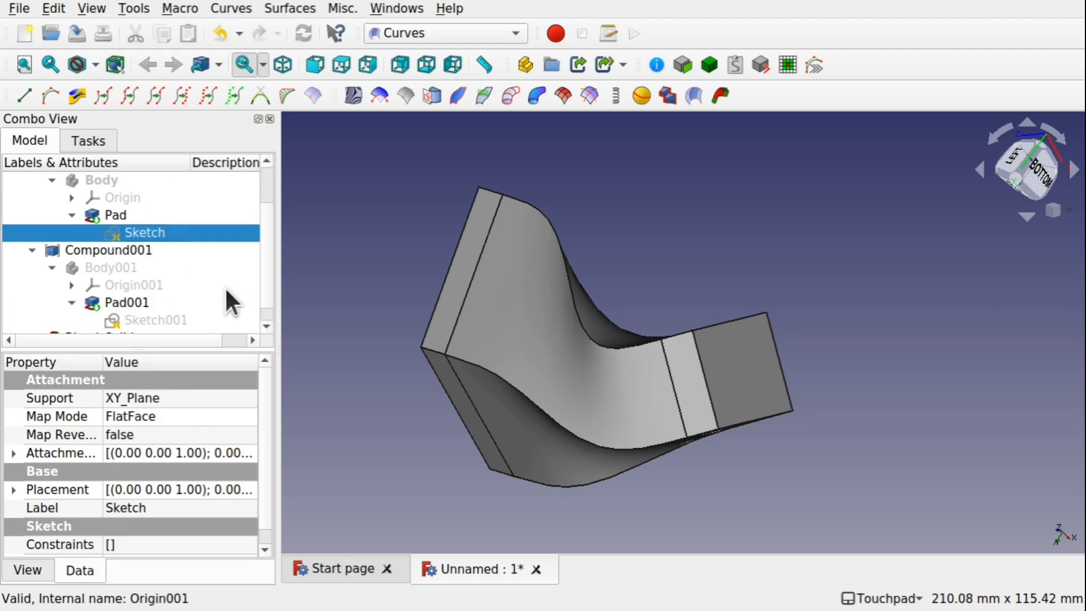
double_click(161, 320)
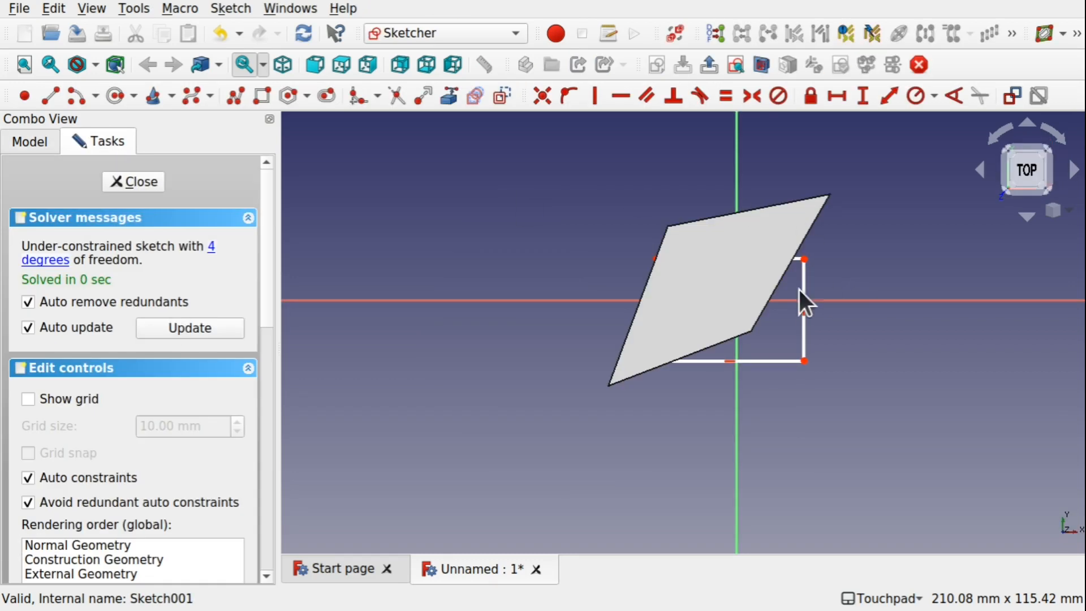
left_click(761, 64)
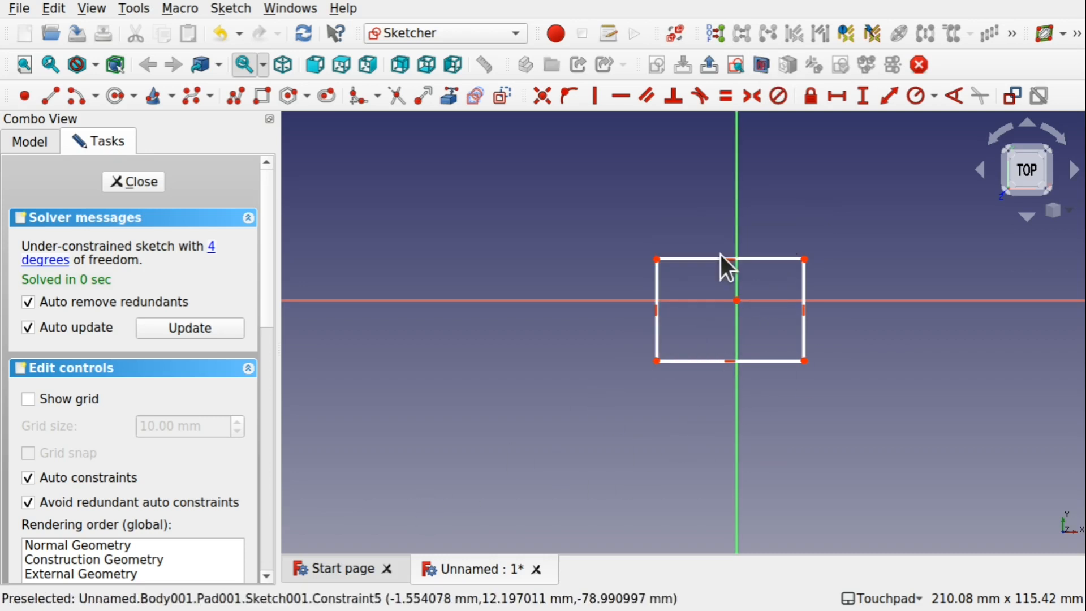
scroll(720, 255, "up", 5)
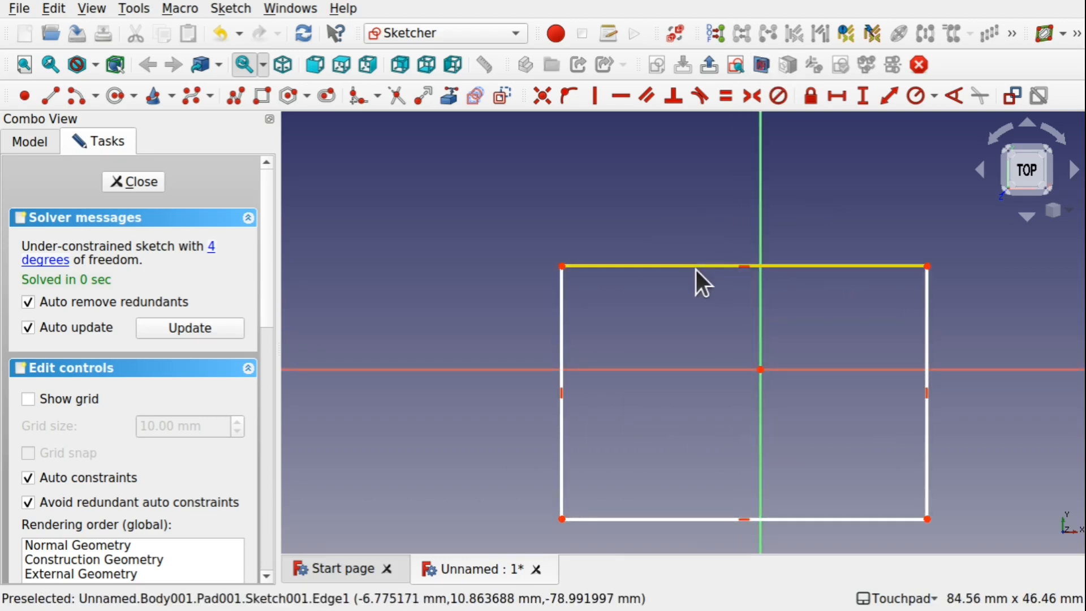
left_click(699, 266)
key("Delete")
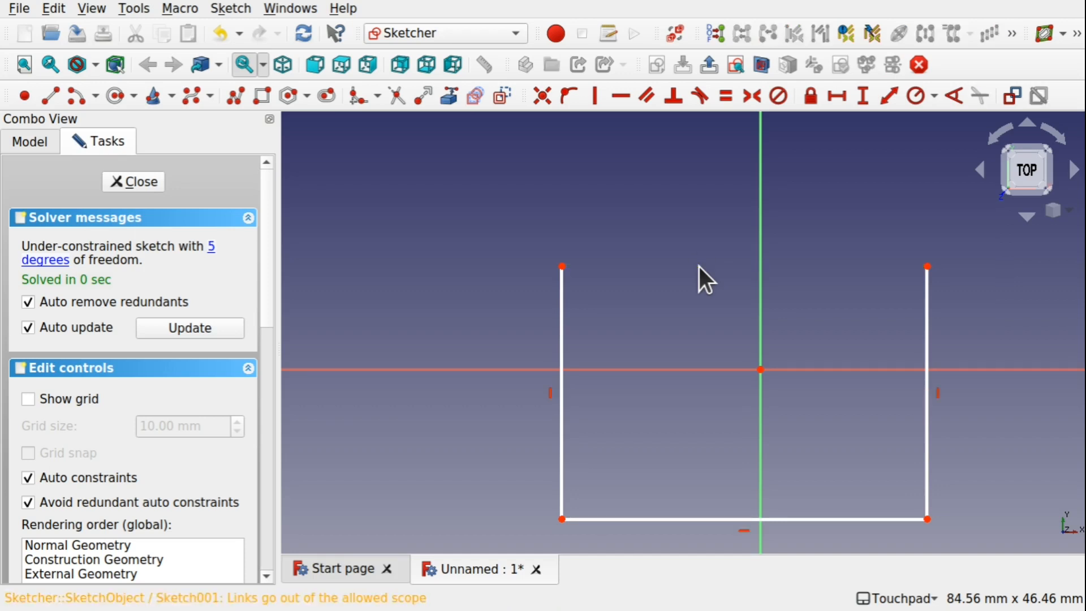
Draw a three-point arc joining the top ends of the two vertical lines and close the sketch
left_click(96, 97)
left_click(99, 140)
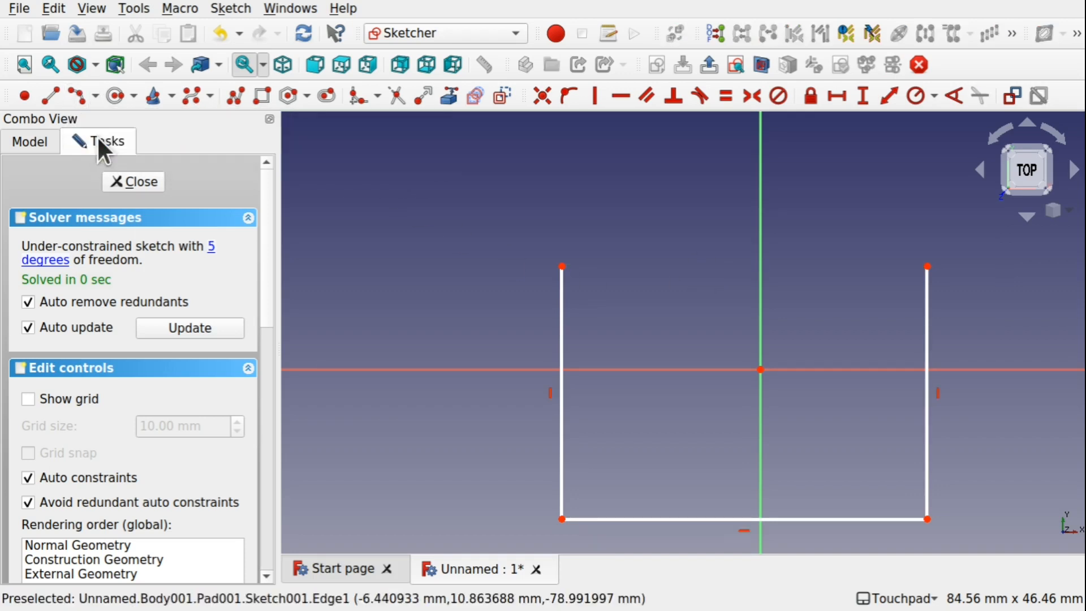
left_click(562, 267)
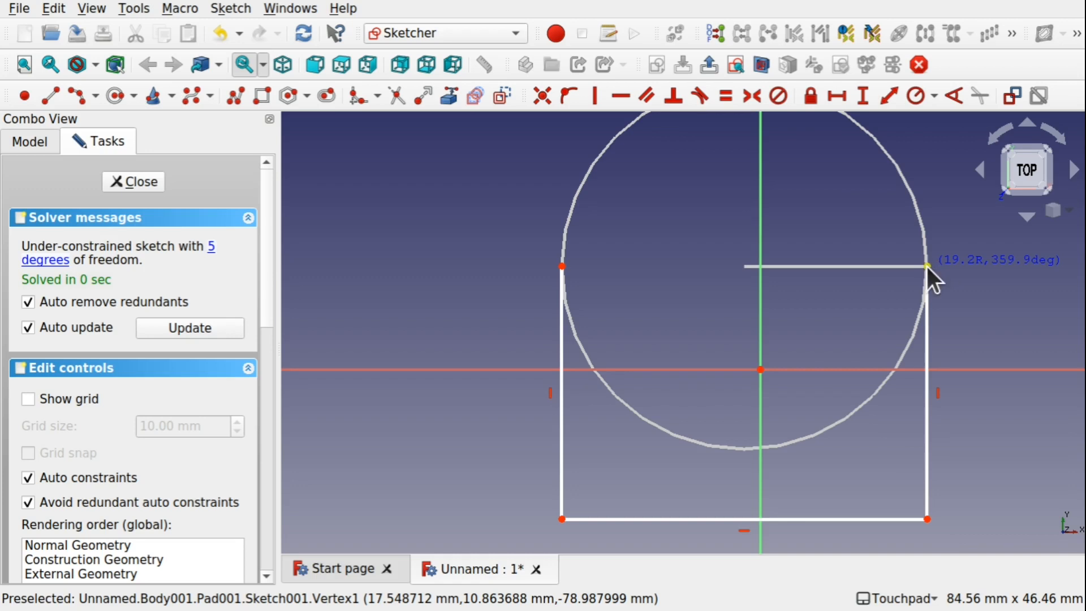
left_click(927, 266)
left_click(740, 156)
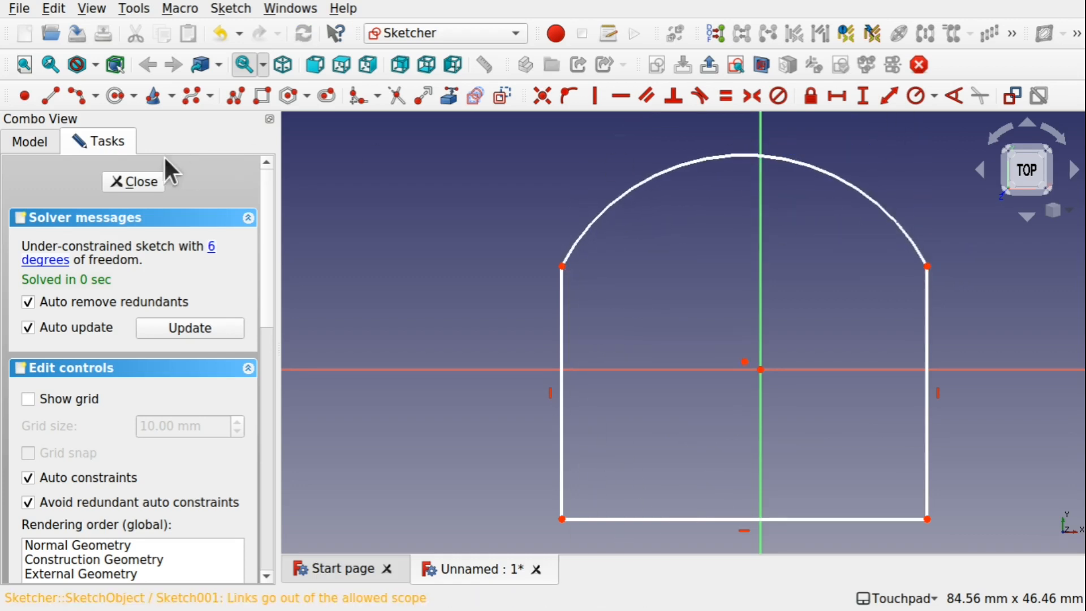
left_click(139, 179)
Delete the Blend_Solid object
left_click_drag(637, 403, 625, 378, "alt")
left_click_drag(695, 394, 722, 389, "alt")
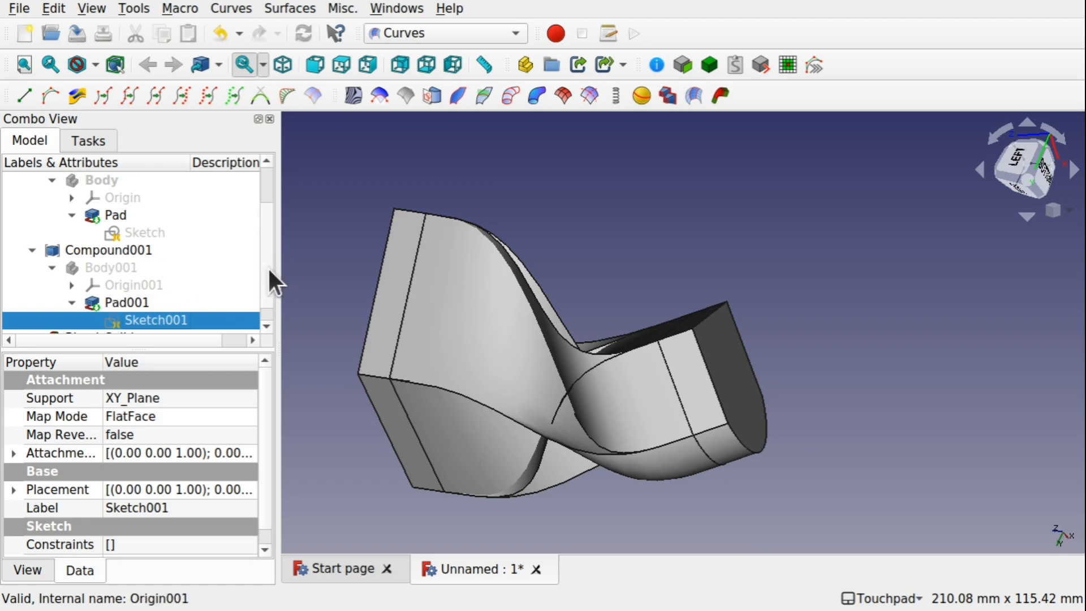
scroll(267, 267, "down", 1)
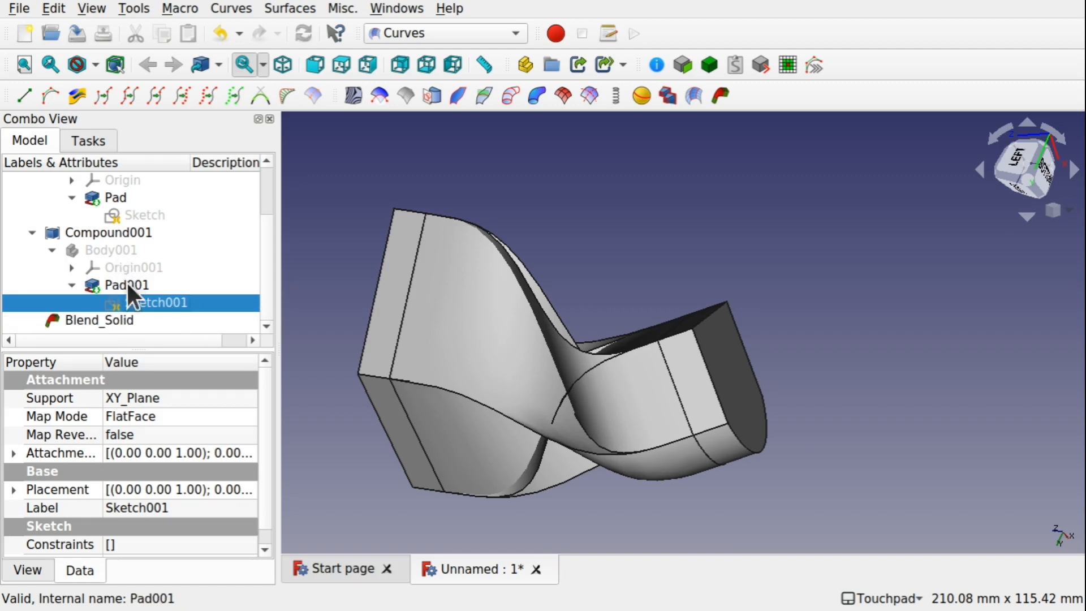
left_click(117, 233)
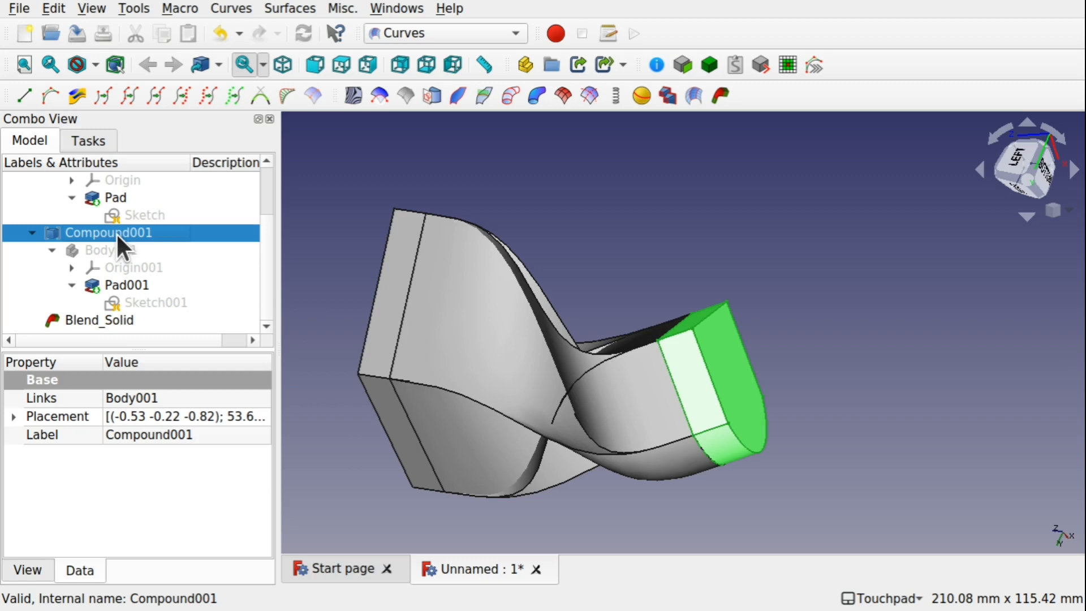
left_click_drag(516, 388, 605, 352, "alt")
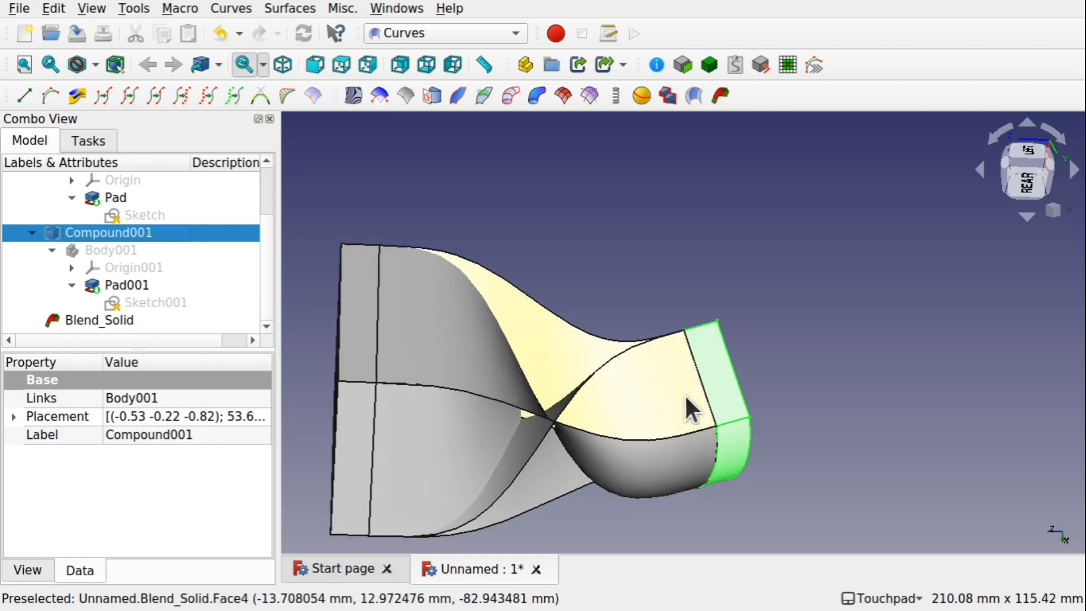
left_click_drag(567, 402, 492, 412, "alt")
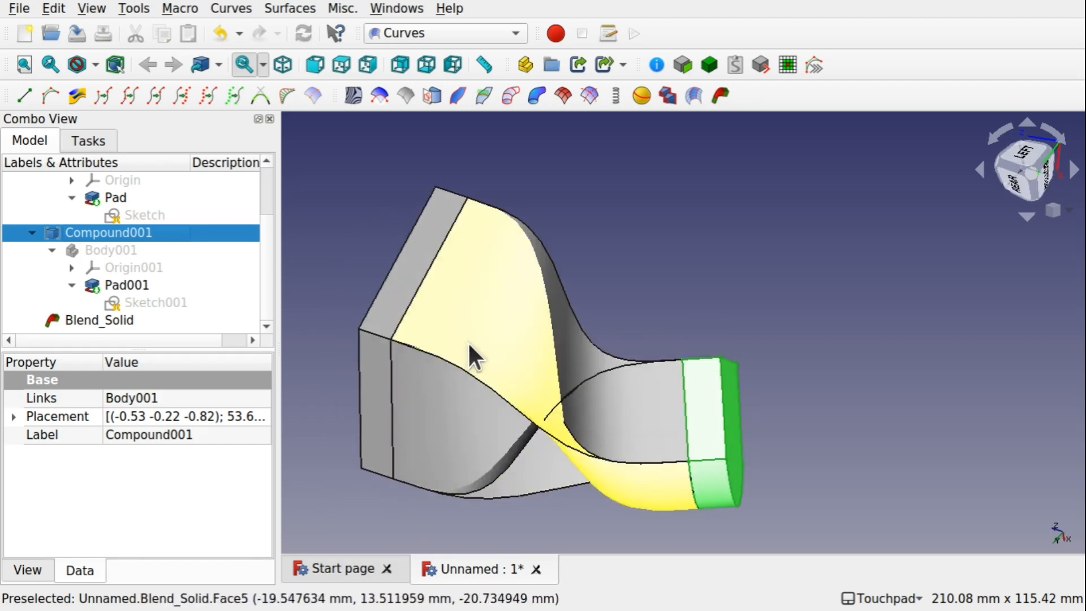
left_click(467, 341)
key("Delete")
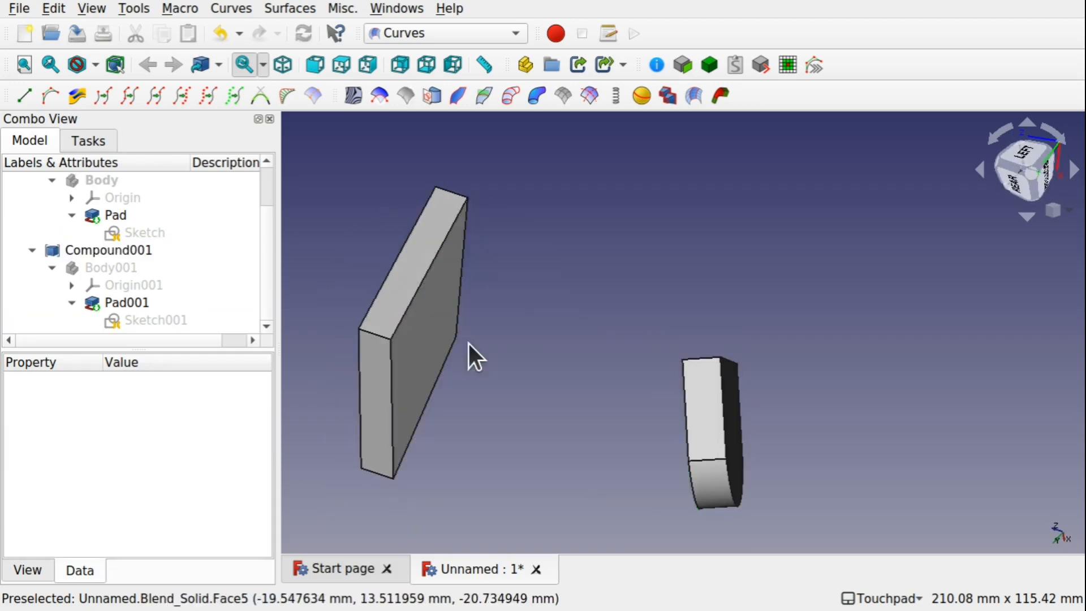
Select a face on each of the two compounds for a new blend
left_click_drag(625, 401, 857, 362, "alt")
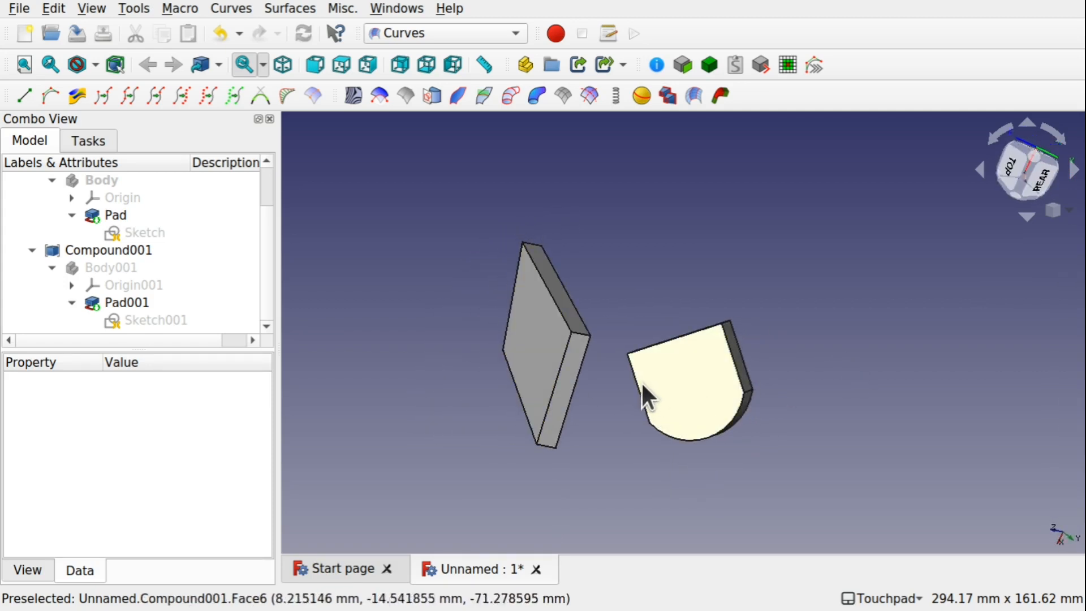
left_click_drag(710, 450, 419, 383, "alt")
left_click_drag(671, 388, 739, 358, "alt")
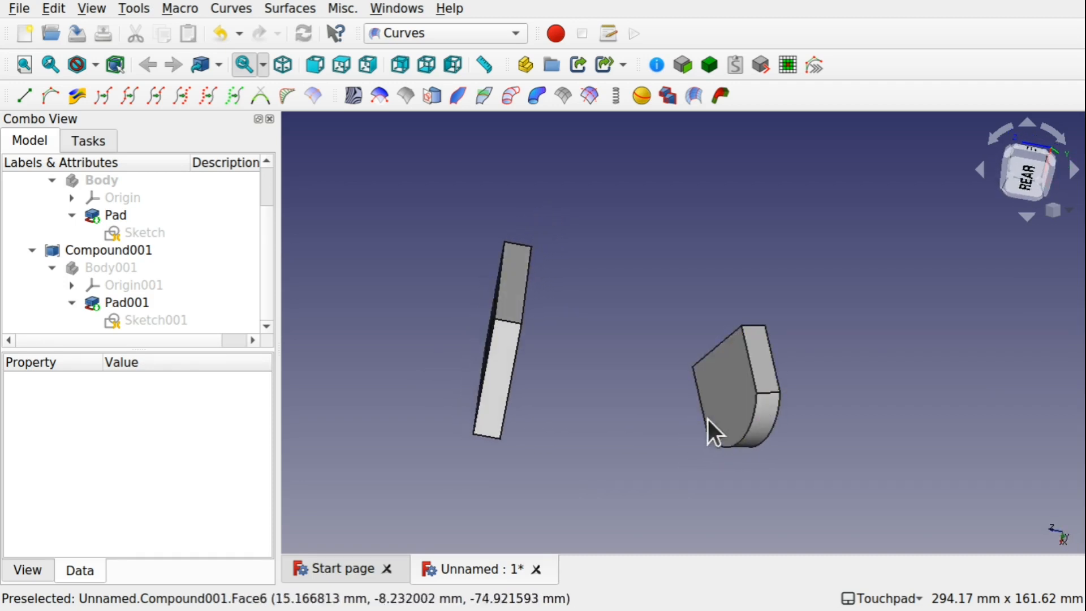
left_click_drag(710, 432, 724, 384, "alt")
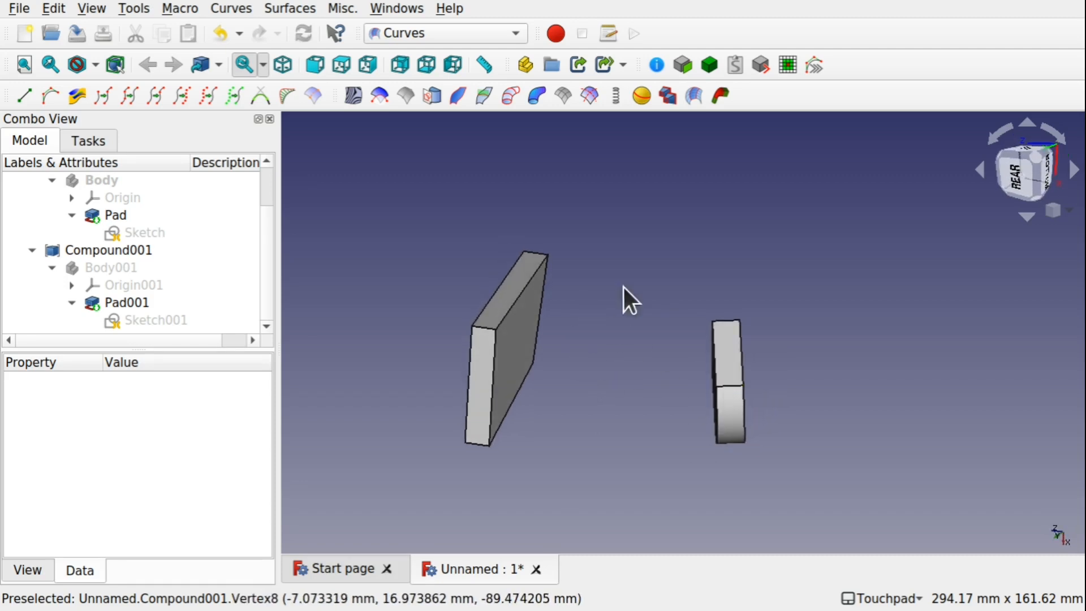
left_click(512, 347)
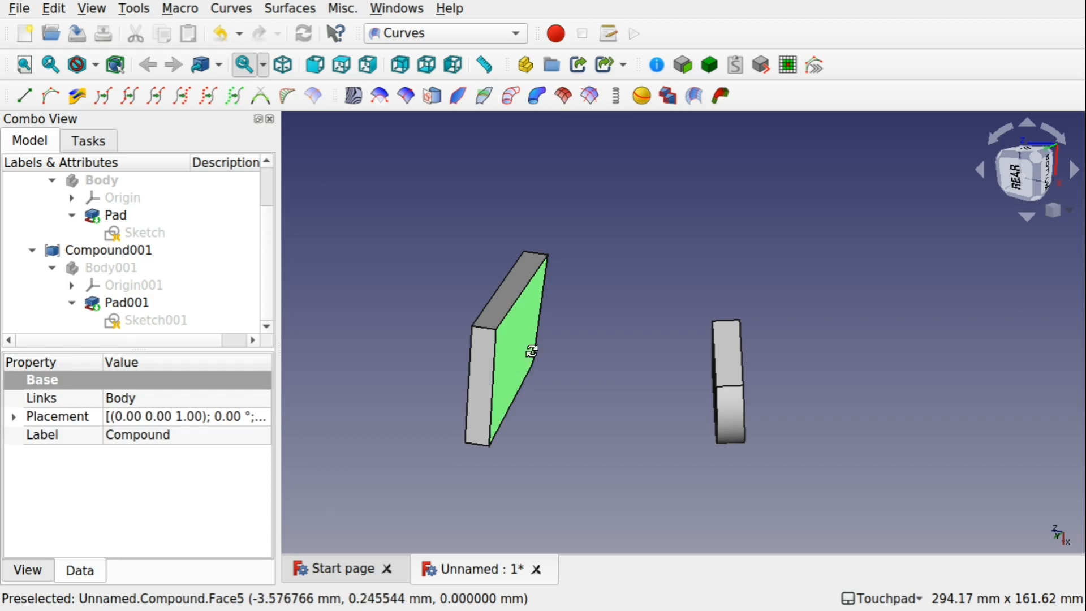
left_click_drag(530, 351, 636, 369, "alt")
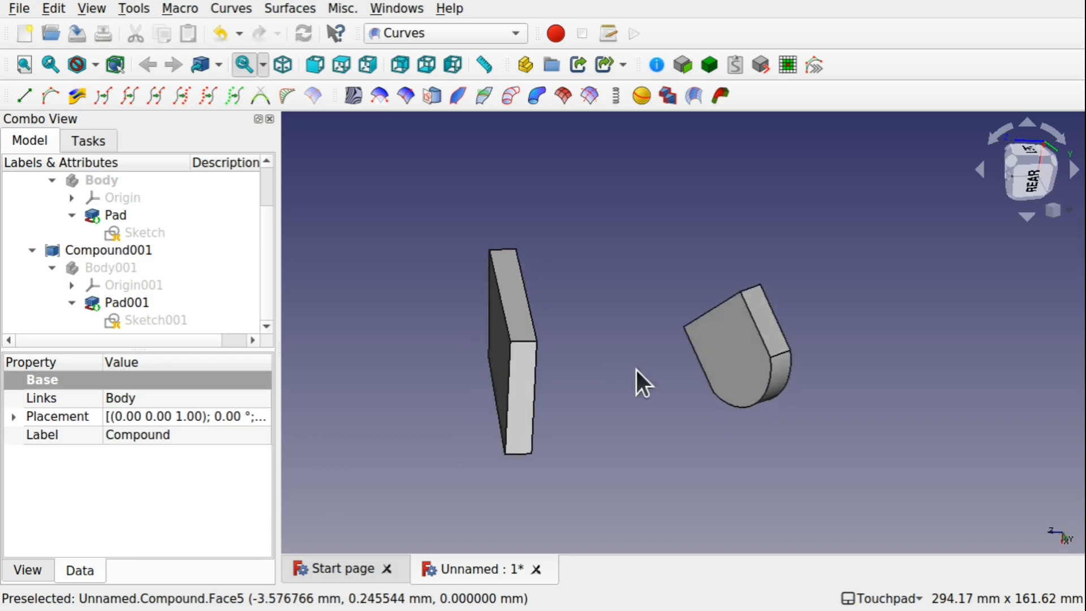
left_click(734, 356)
scroll(734, 357, "up", 4)
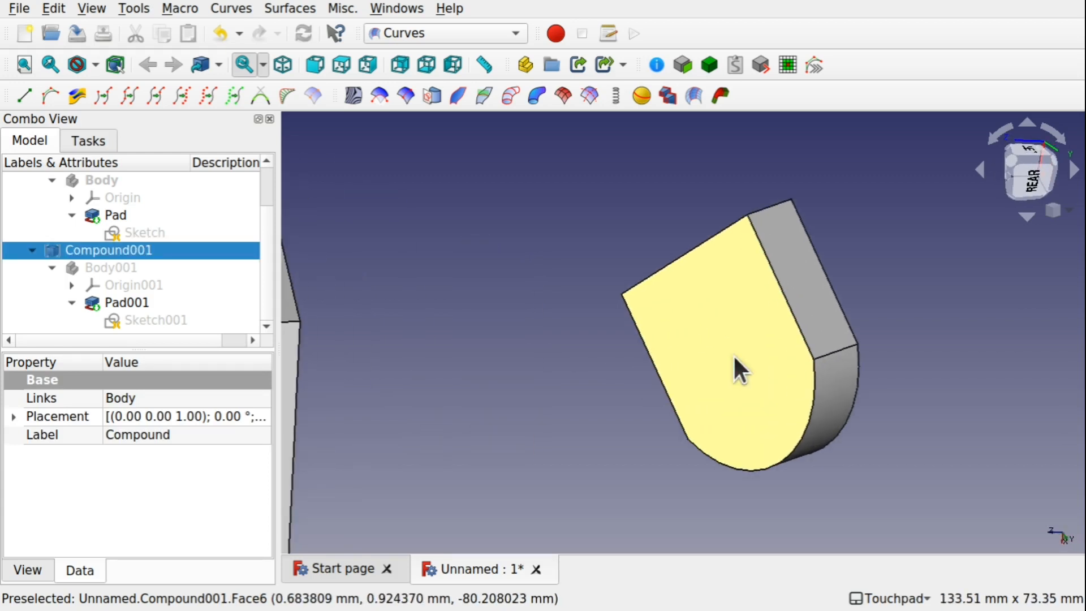
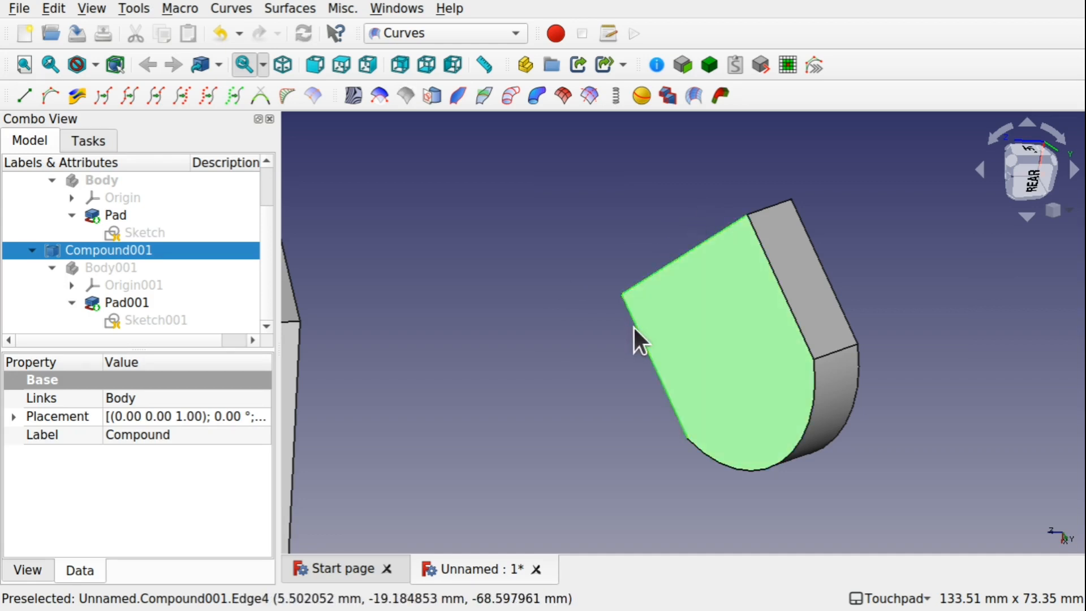
Create a Blend Solid between the selected faces of the two compounds
left_click_drag(487, 384, 385, 372, "shift")
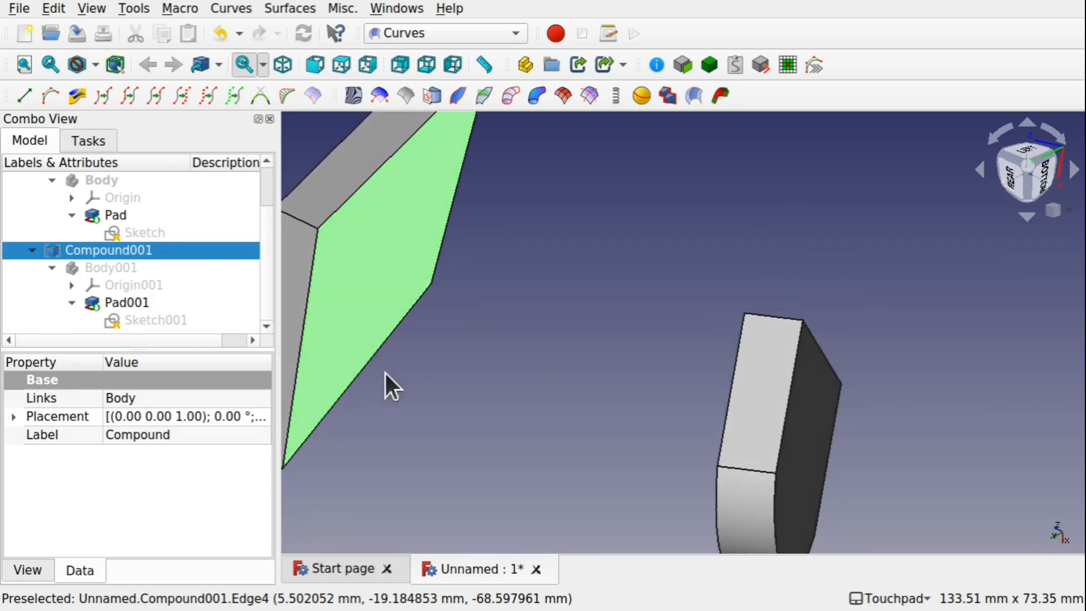
left_click(450, 218, "ctrl")
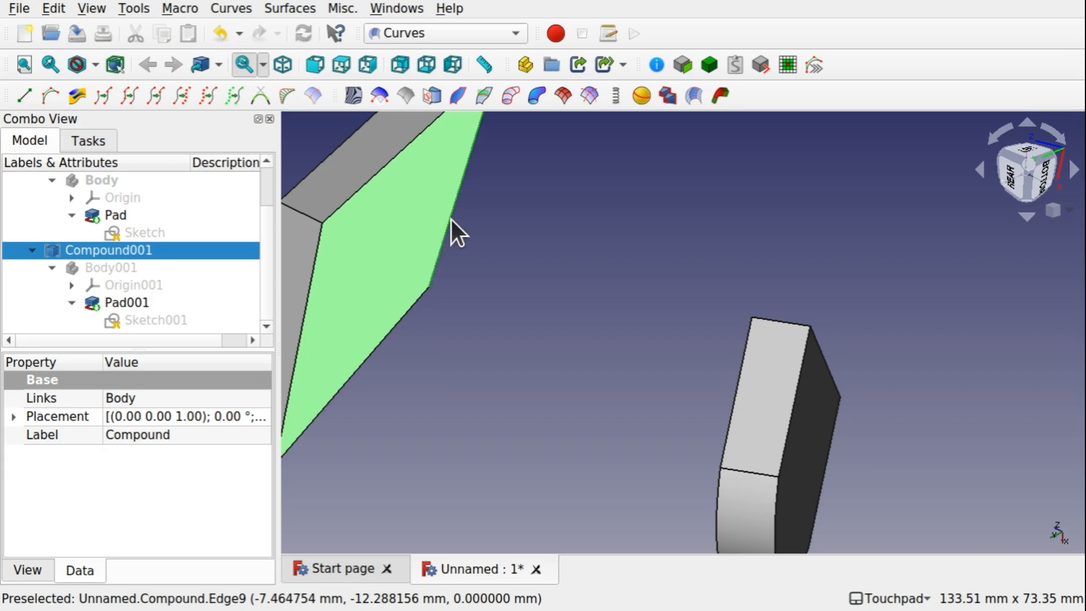
left_click(380, 346, "ctrl")
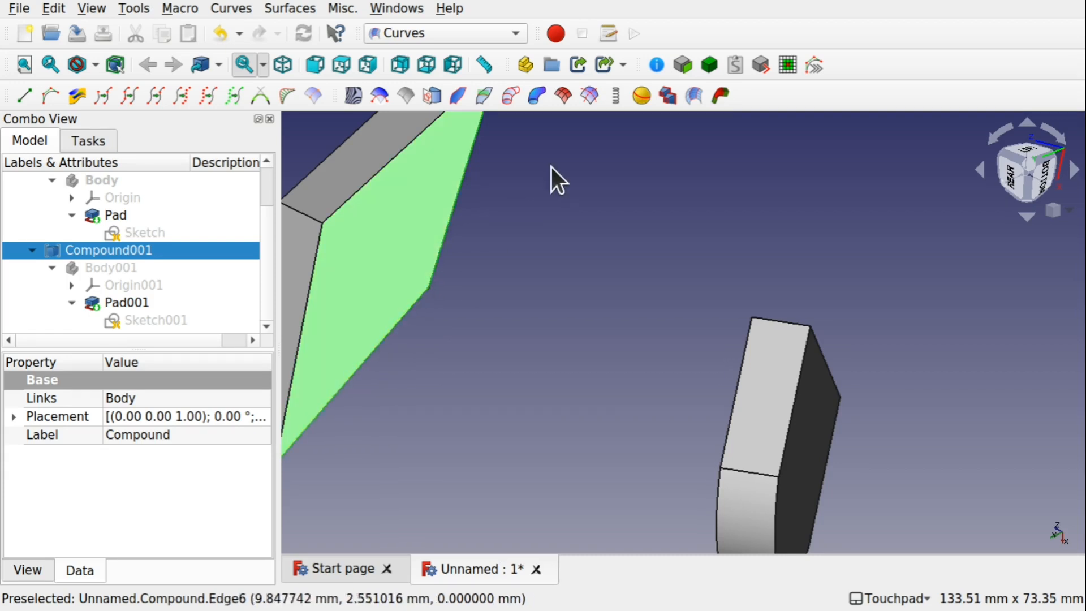
left_click(719, 96)
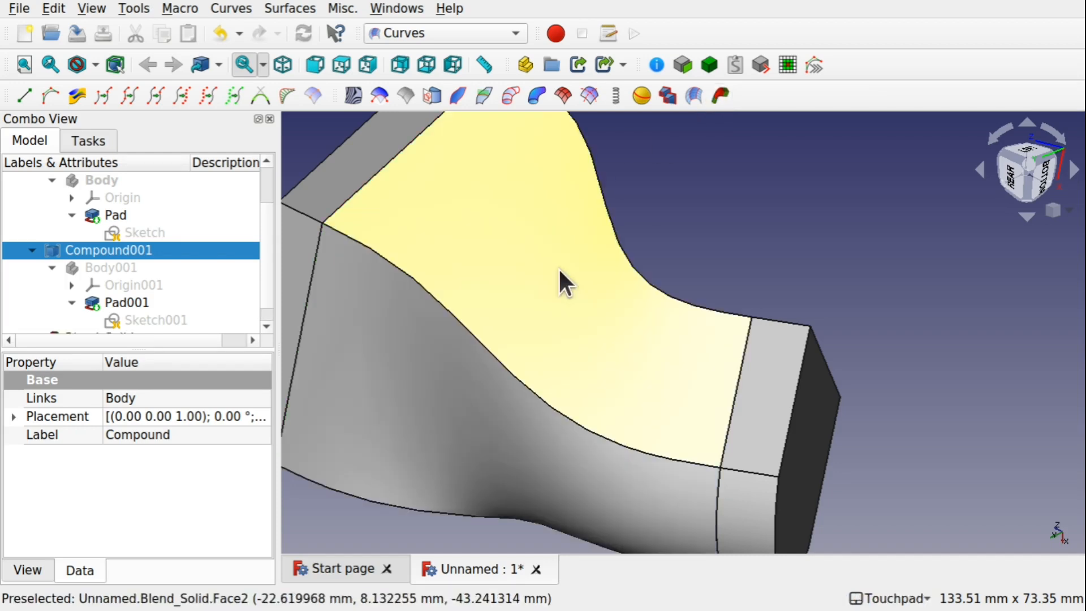
scroll(567, 296, "down", 4)
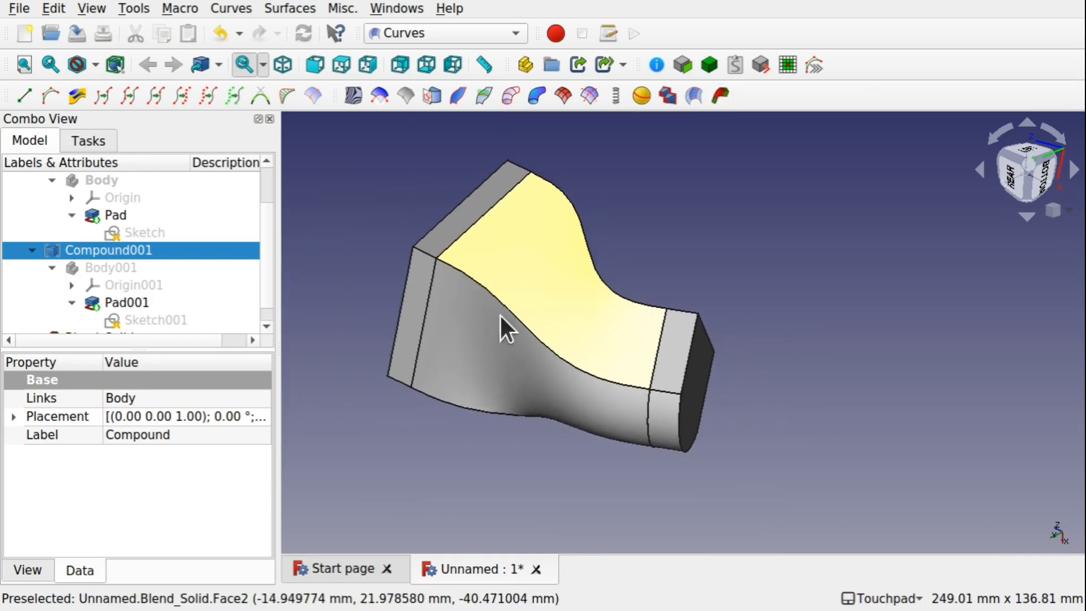
left_click_drag(475, 323, 646, 276, "alt")
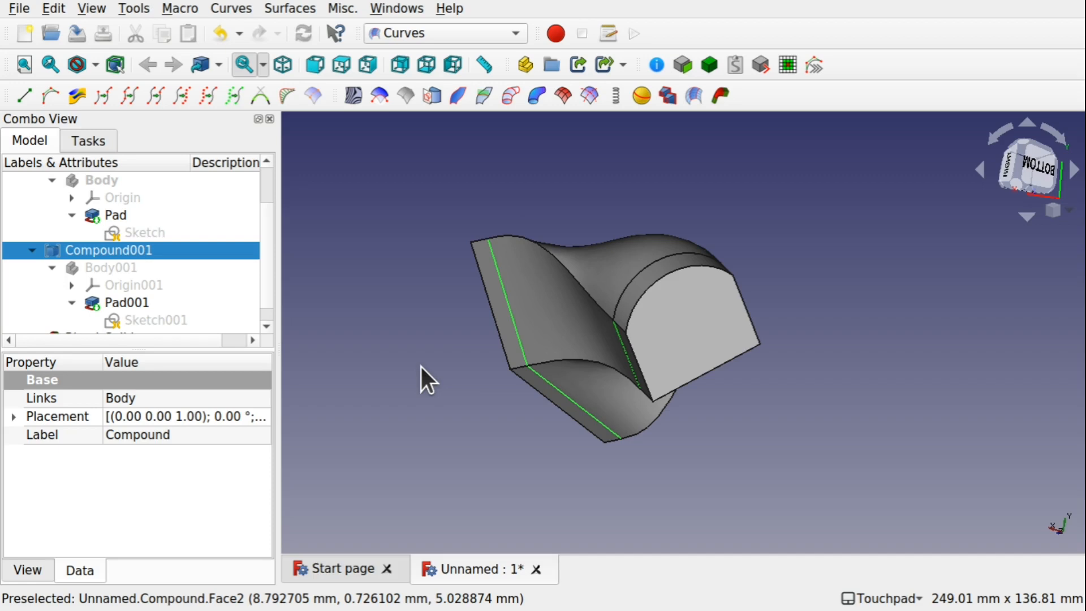
left_click_drag(420, 368, 747, 317, "alt")
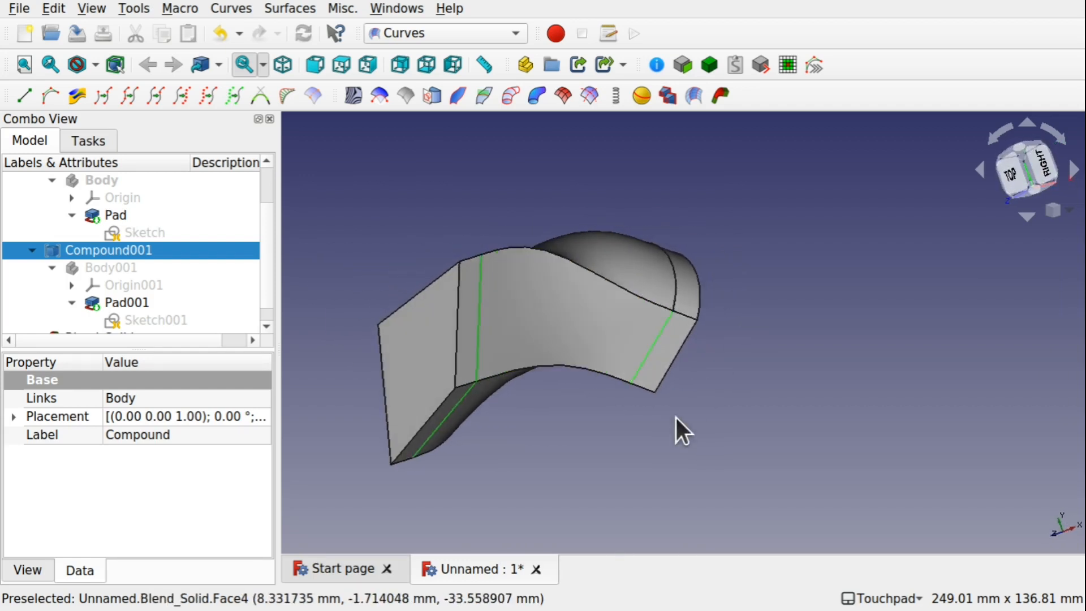
Delete Compound001 and its source Body001 from the model tree
scroll(263, 264, "up", 1)
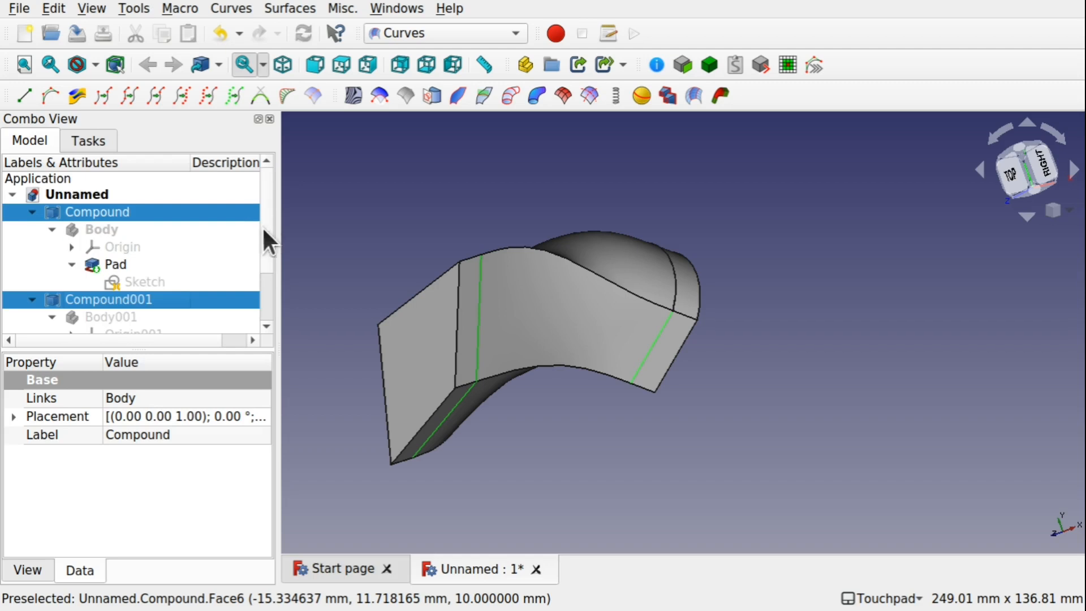
left_click(102, 215)
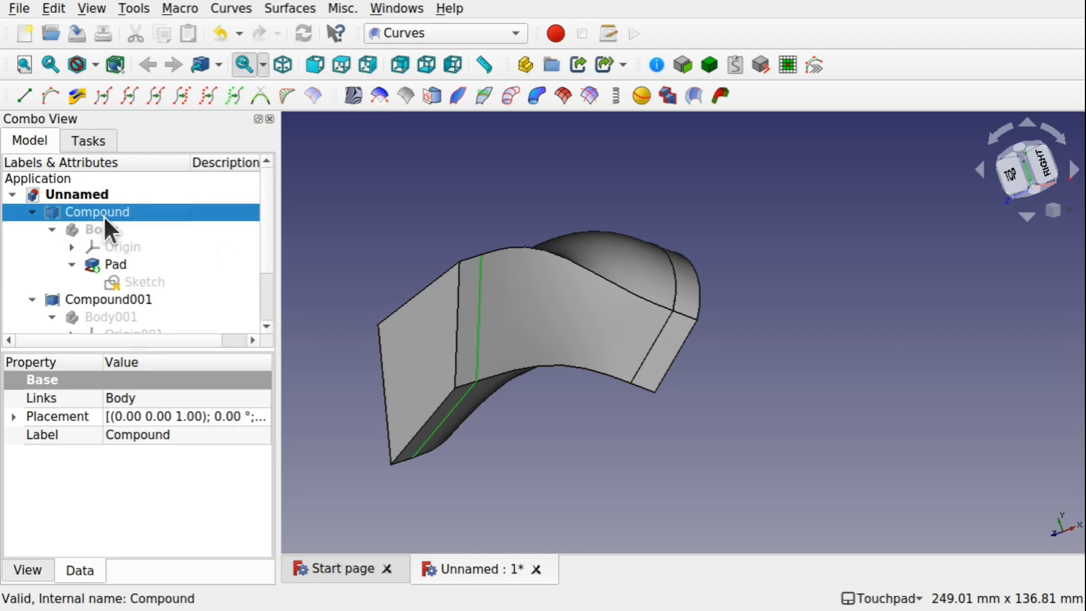
left_click(129, 295)
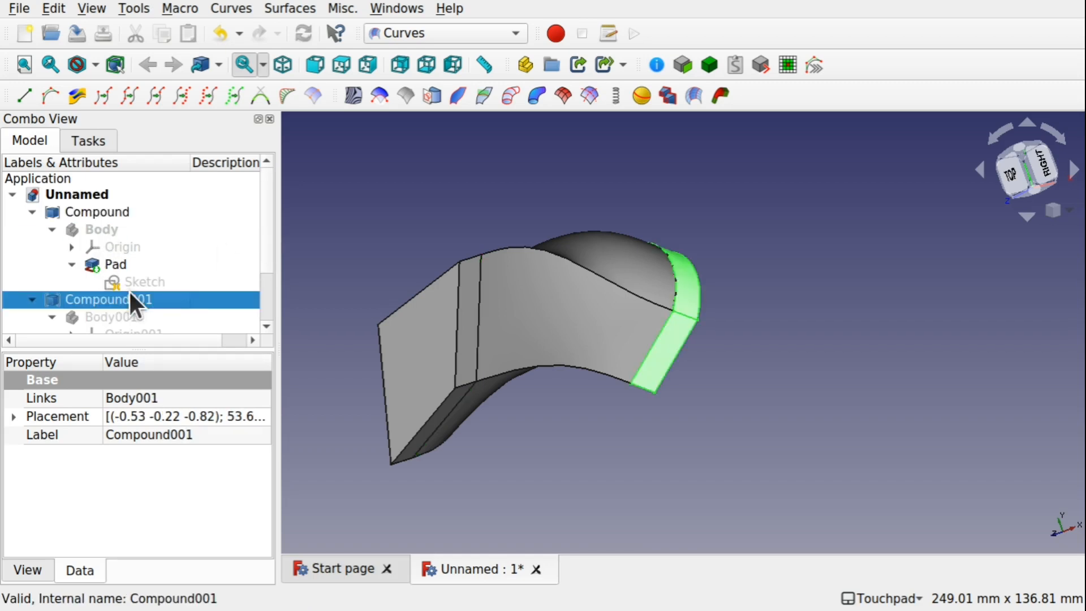
key("Delete")
left_click(668, 361)
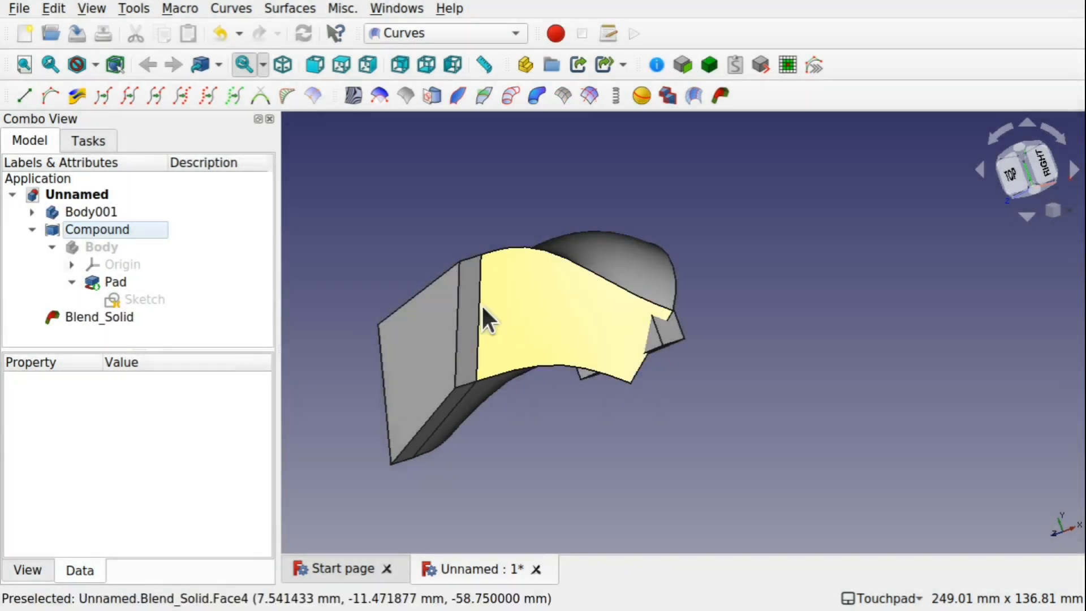
left_click(80, 230)
left_click(73, 211)
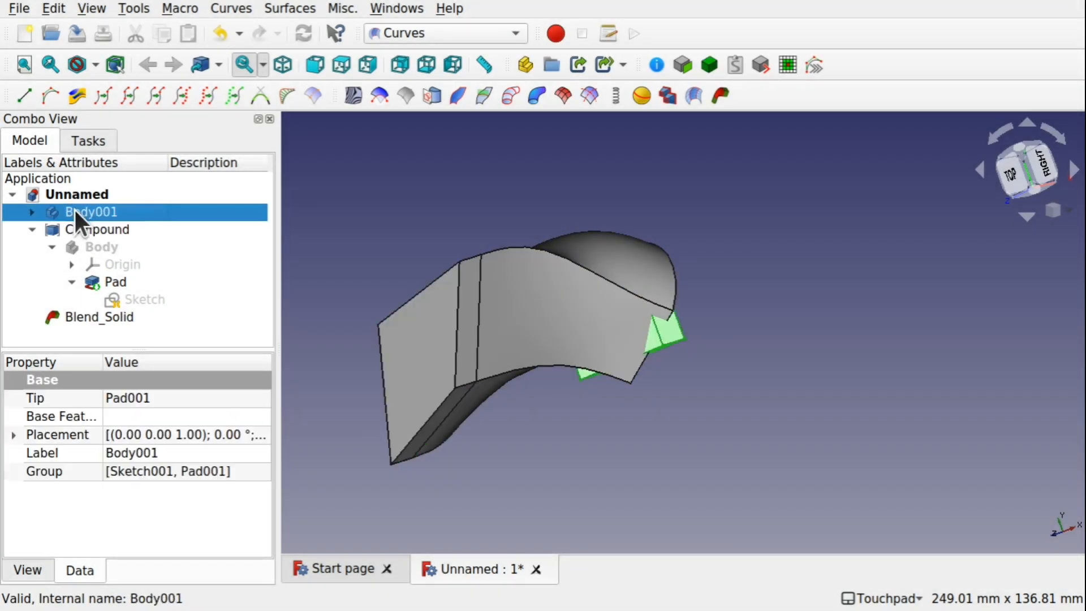
key("Delete")
Delete the remaining Compound and its source Body
left_click(95, 209)
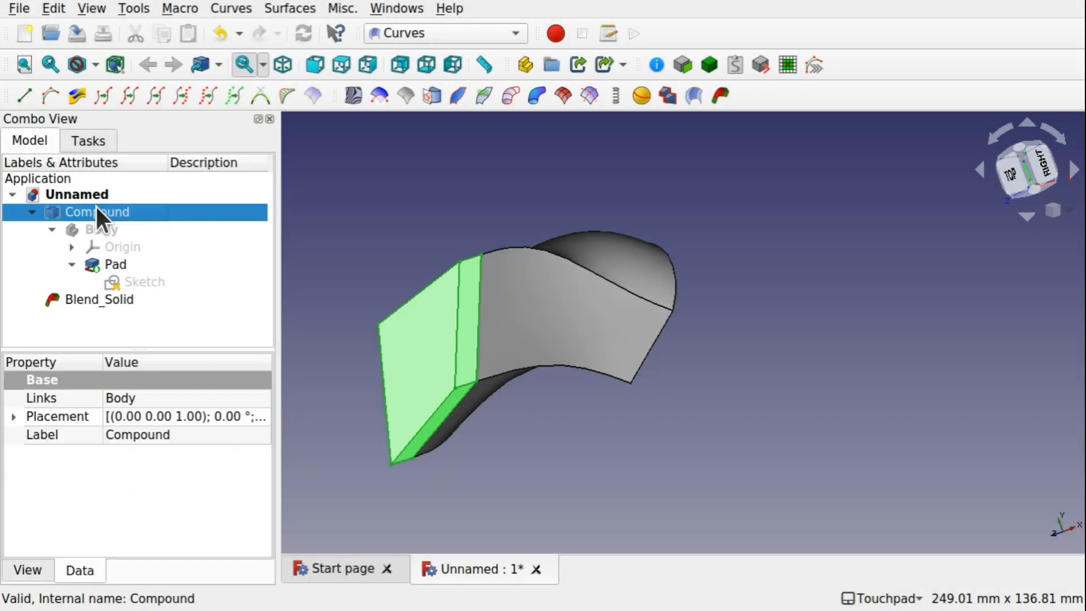
key("Delete")
left_click(668, 360)
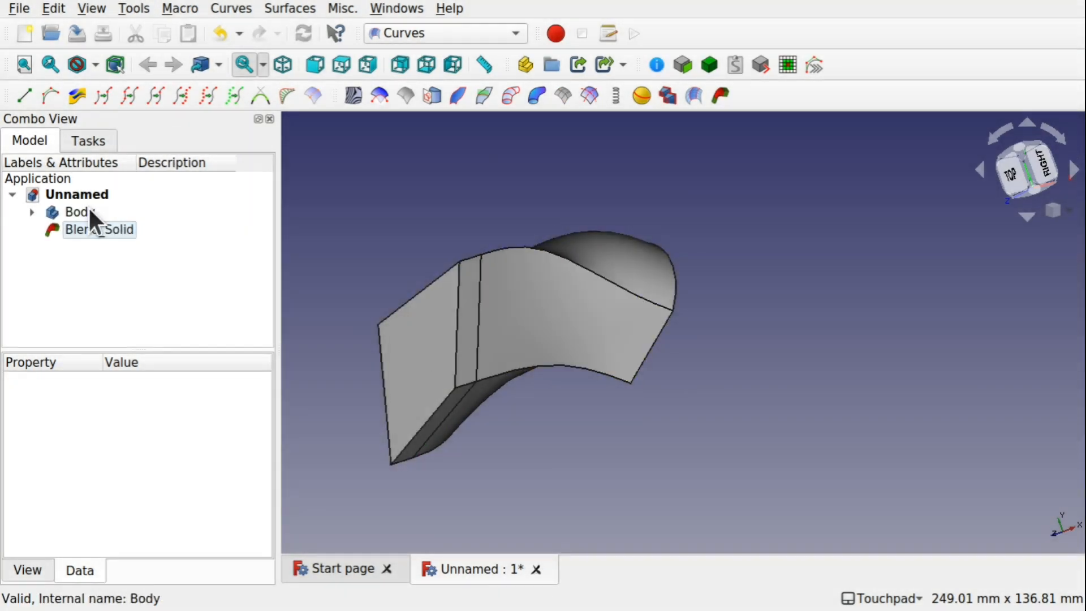
left_click(72, 213)
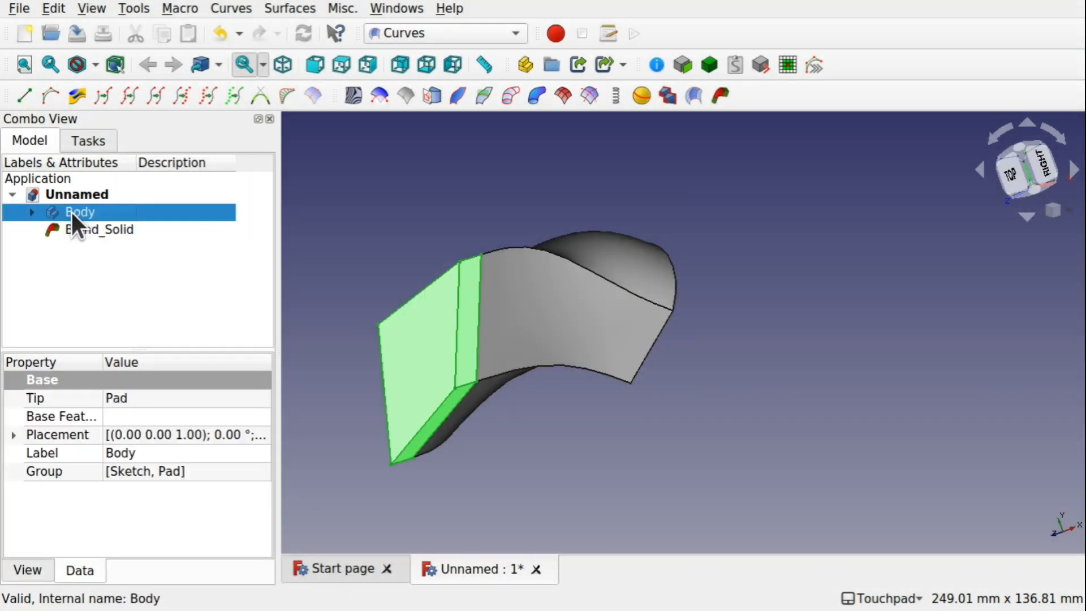
key("Delete")
left_click(106, 220)
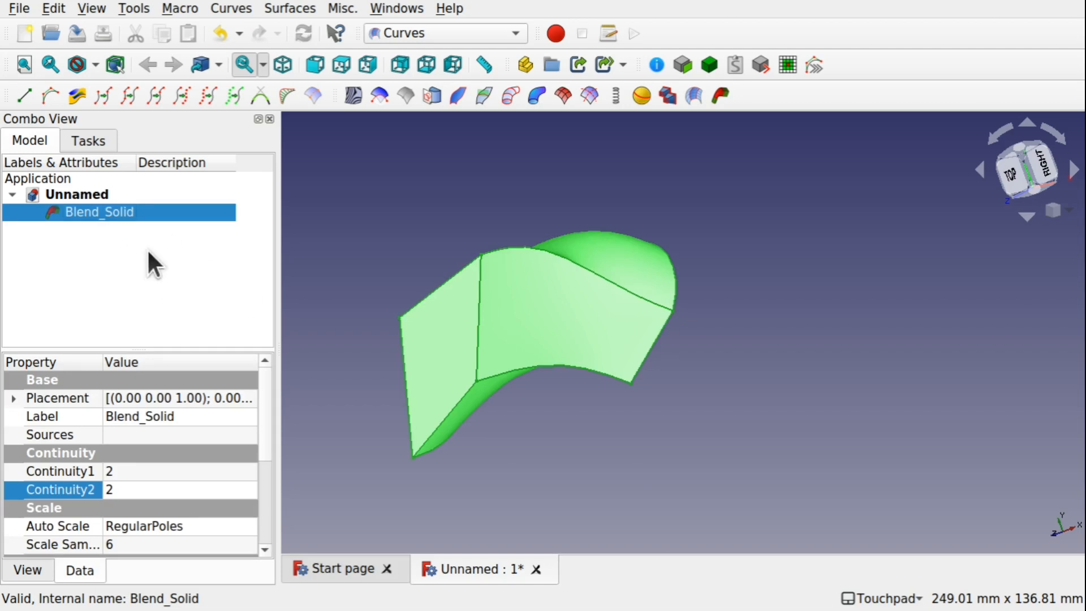
Delete the Blend_Solid object
left_click(52, 8)
left_click(52, 8)
left_click_drag(552, 294, 664, 290, "shift")
left_click(605, 290)
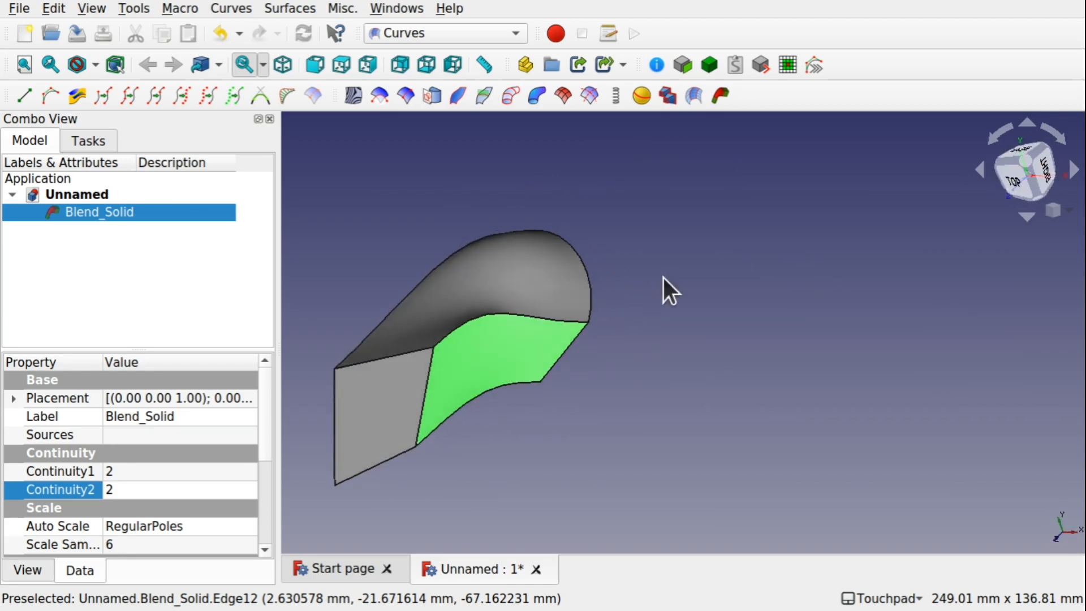
key("Delete")
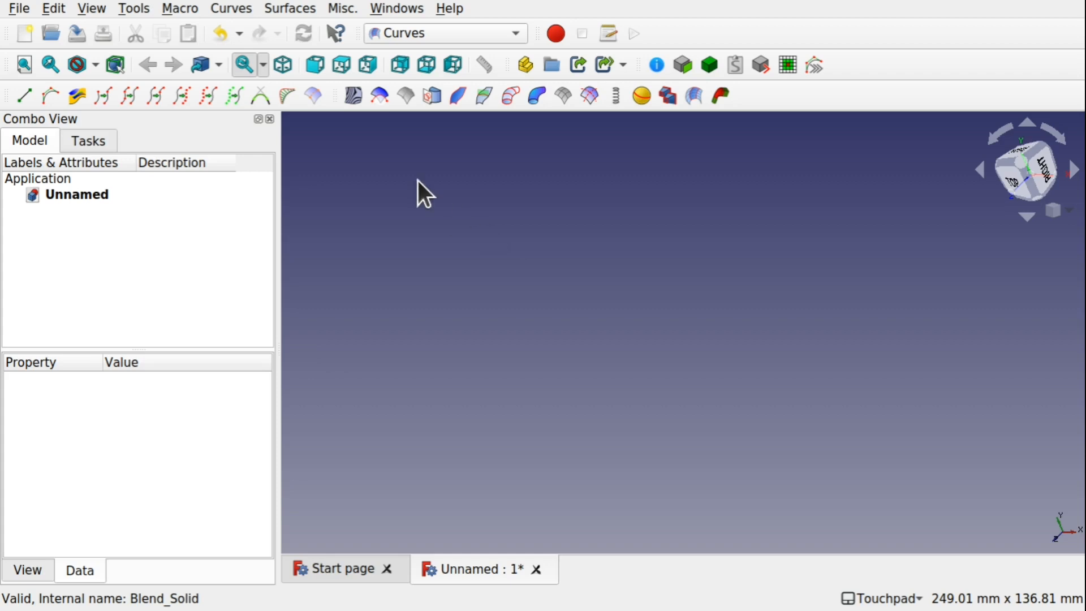
Switch to Part Design and create a new sketch on the XY_Plane
left_click(452, 29)
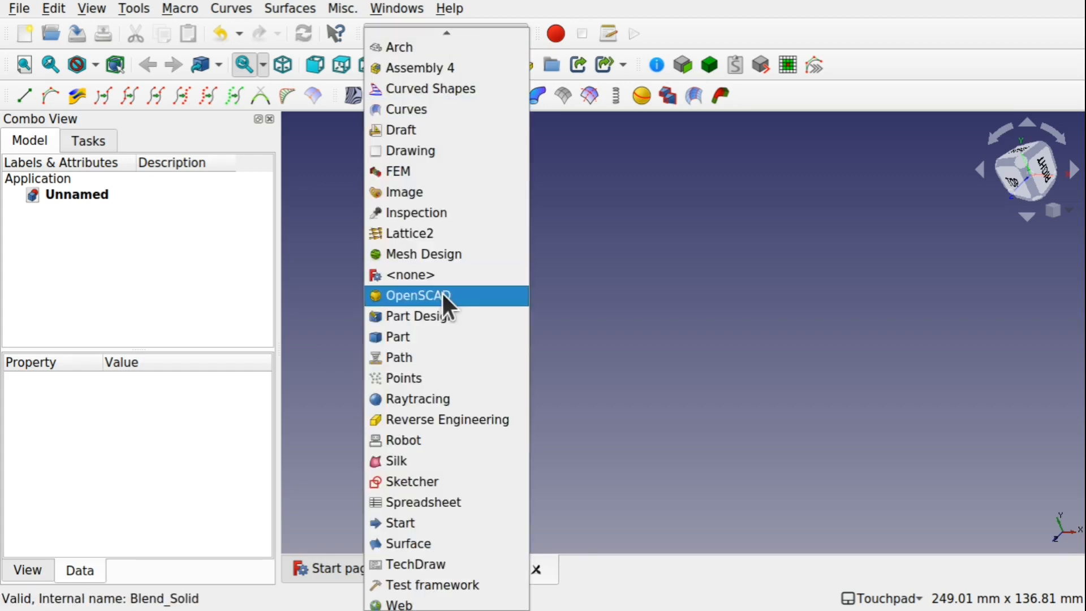
left_click(448, 316)
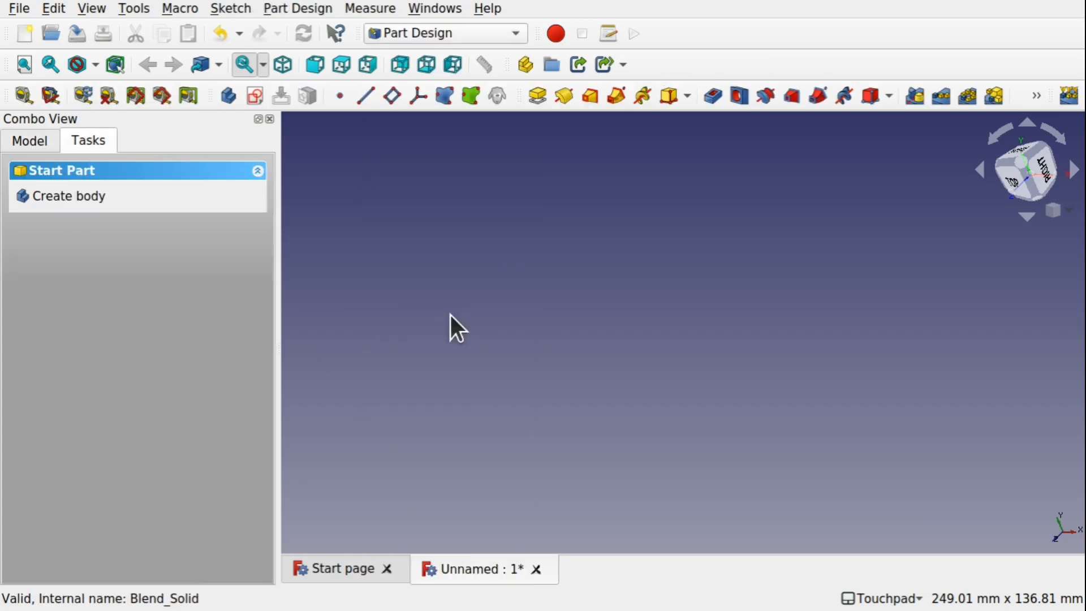
left_click(254, 97)
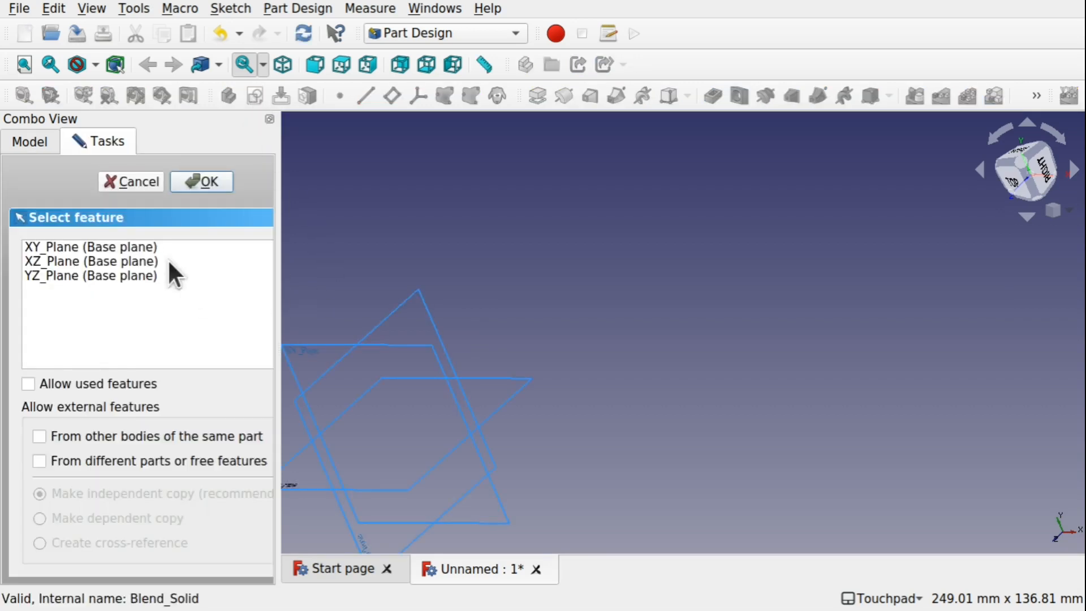
left_click(94, 248)
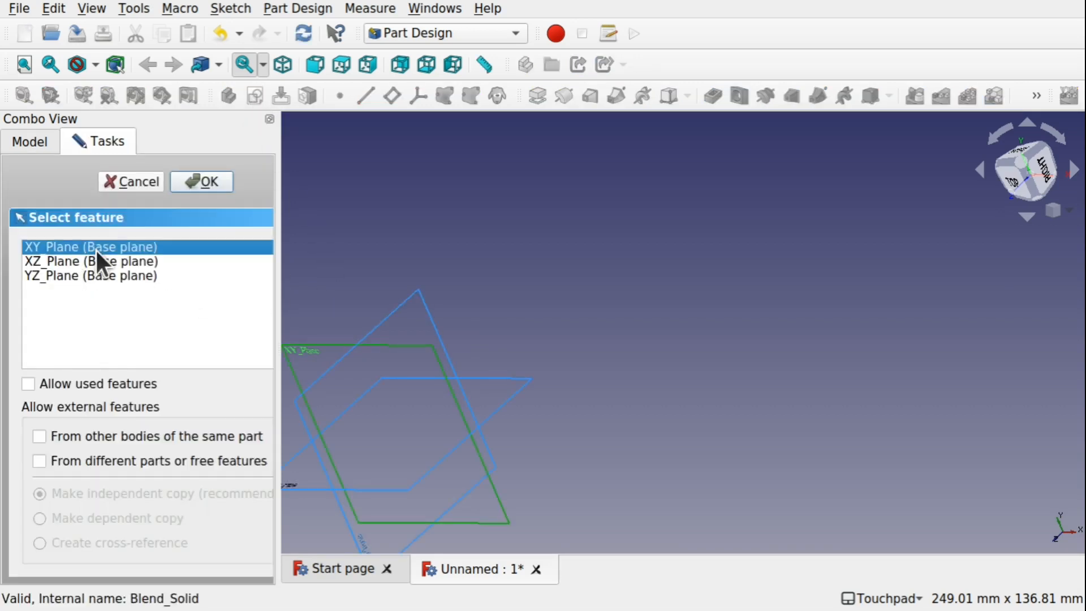
left_click(208, 182)
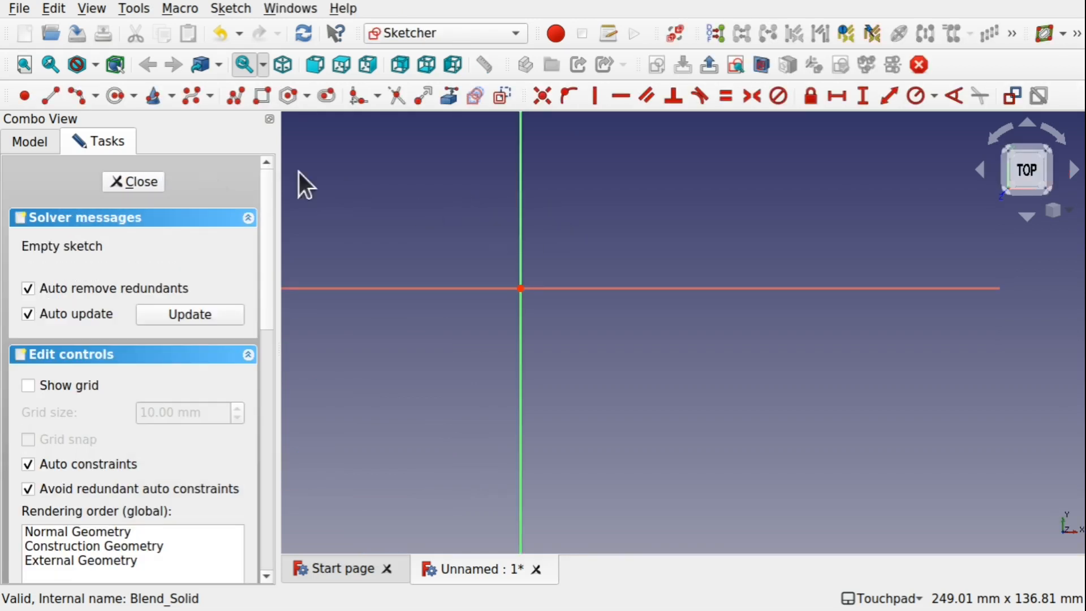
Draw two overlapping circles with centres on the horizontal axis, either side of the origin
left_click(115, 96)
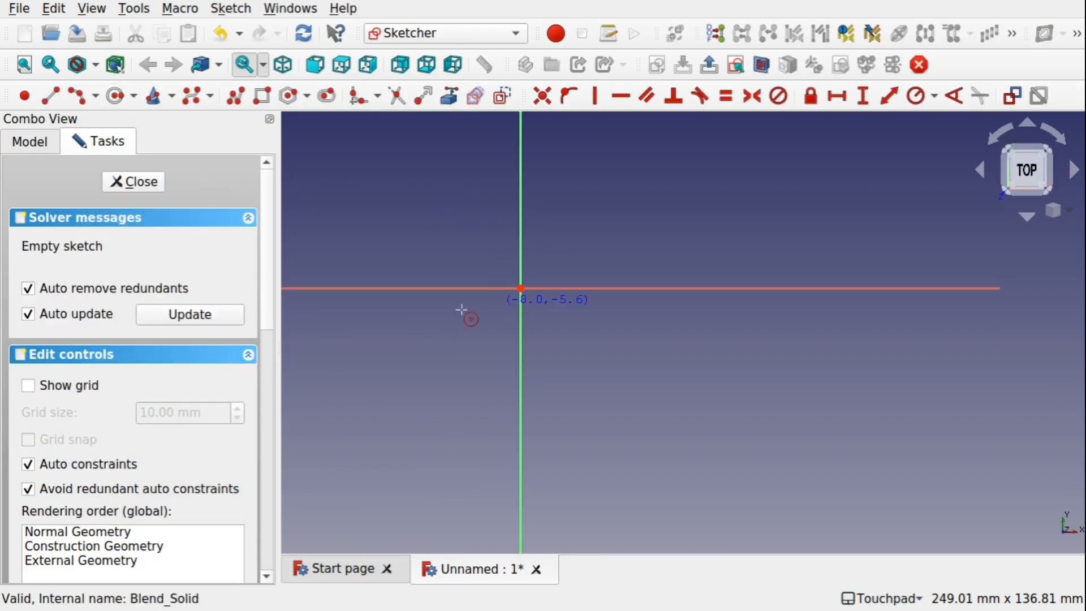
left_click(431, 288)
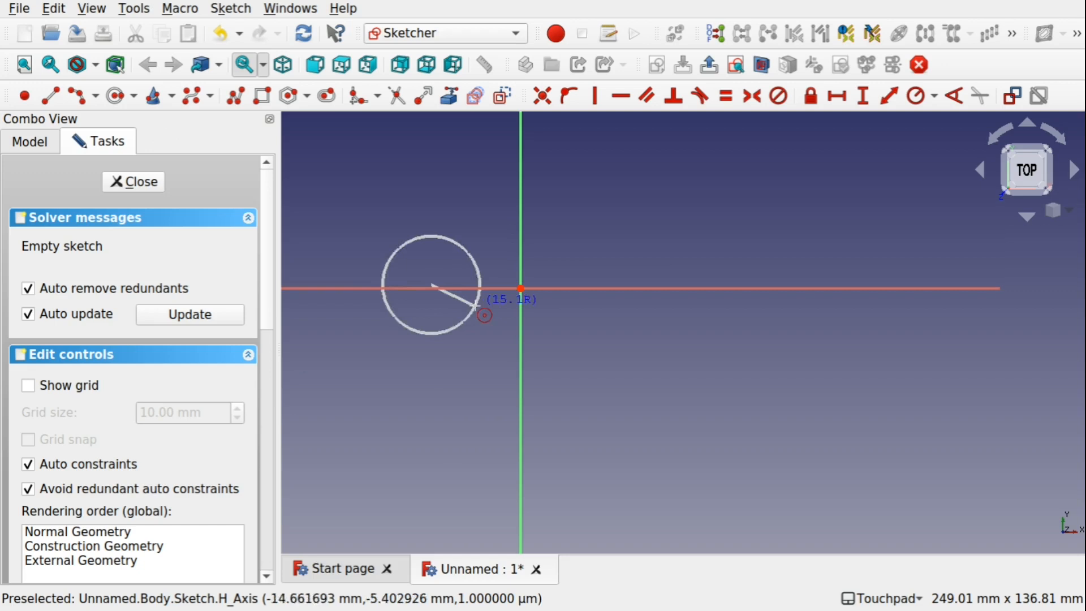
left_click(506, 313)
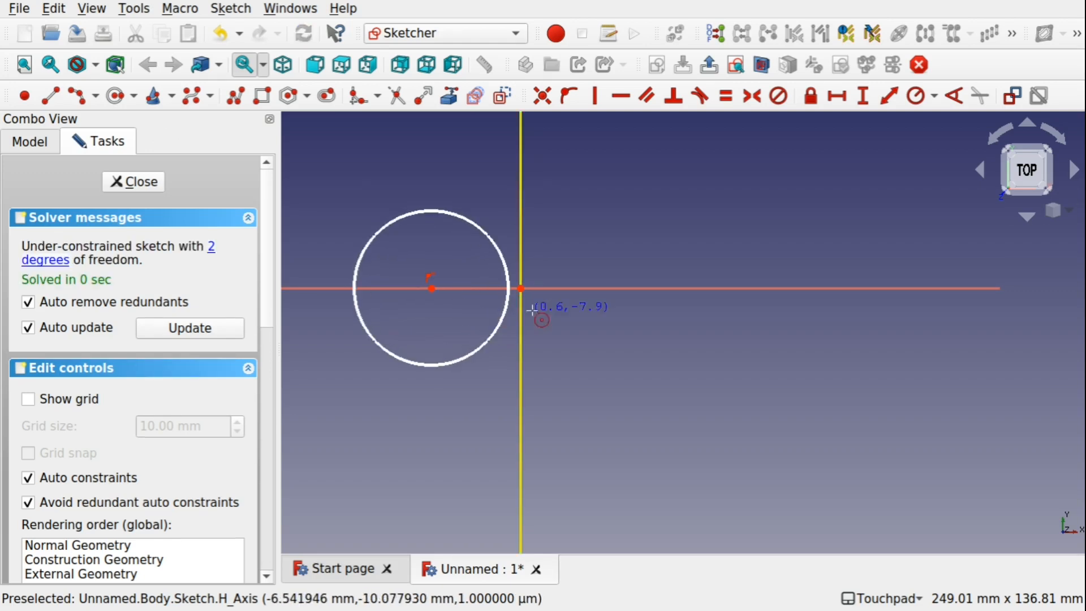
left_click(604, 288)
left_click(680, 320)
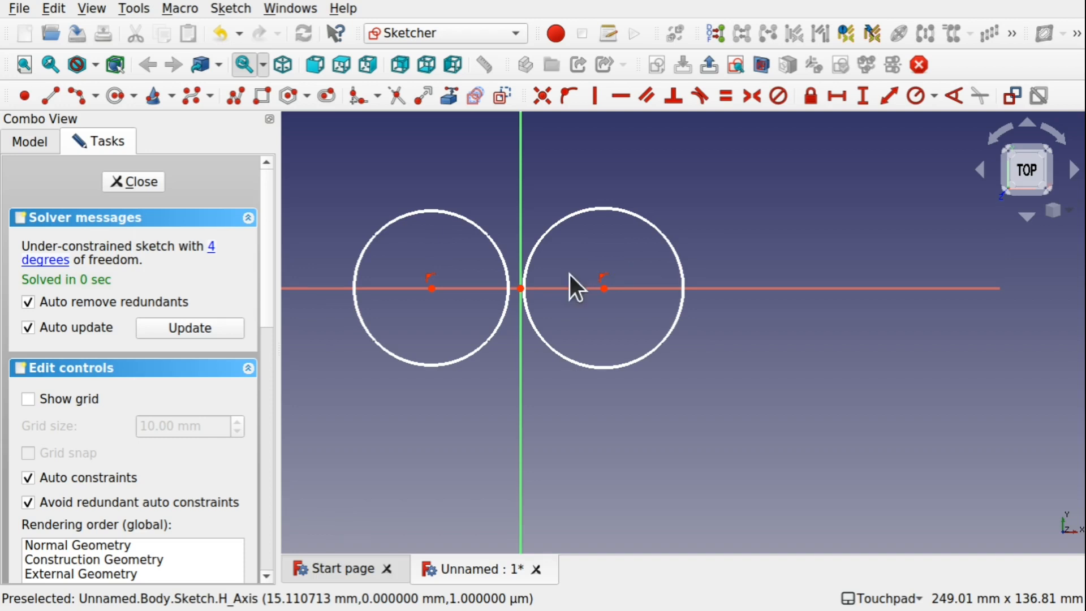
left_click_drag(605, 289, 571, 287)
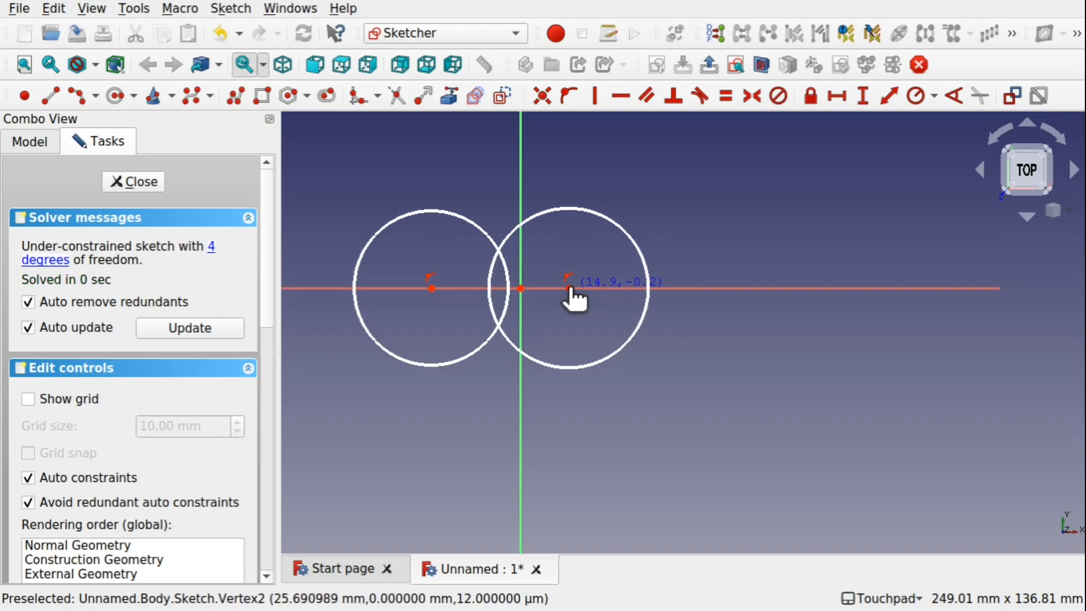
Give both circles a shared 20 mm radius and slide the right circle closer to the left one
left_click(469, 223)
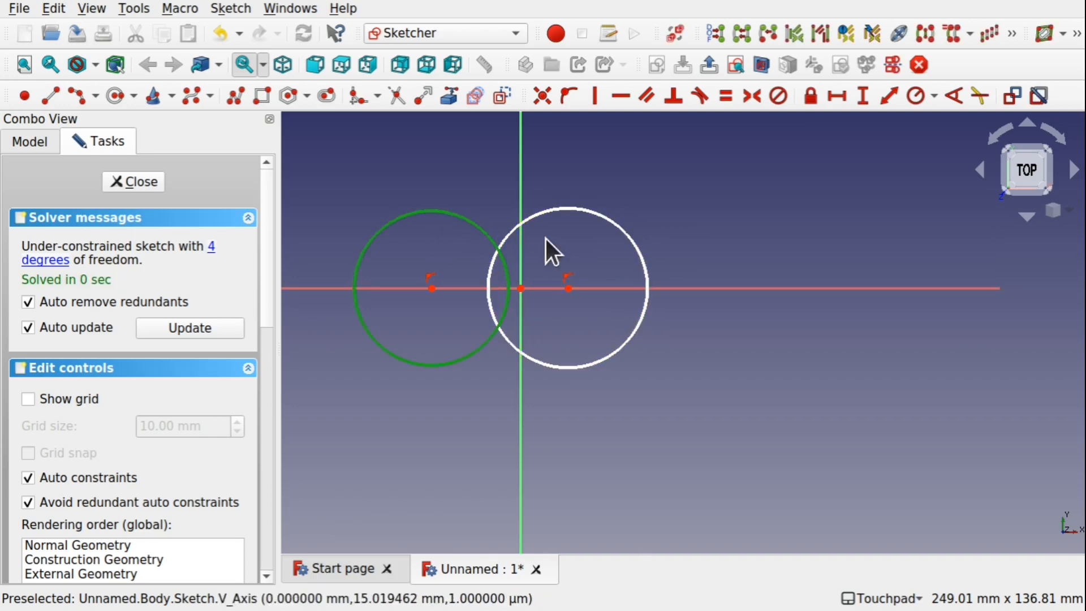
left_click(626, 232)
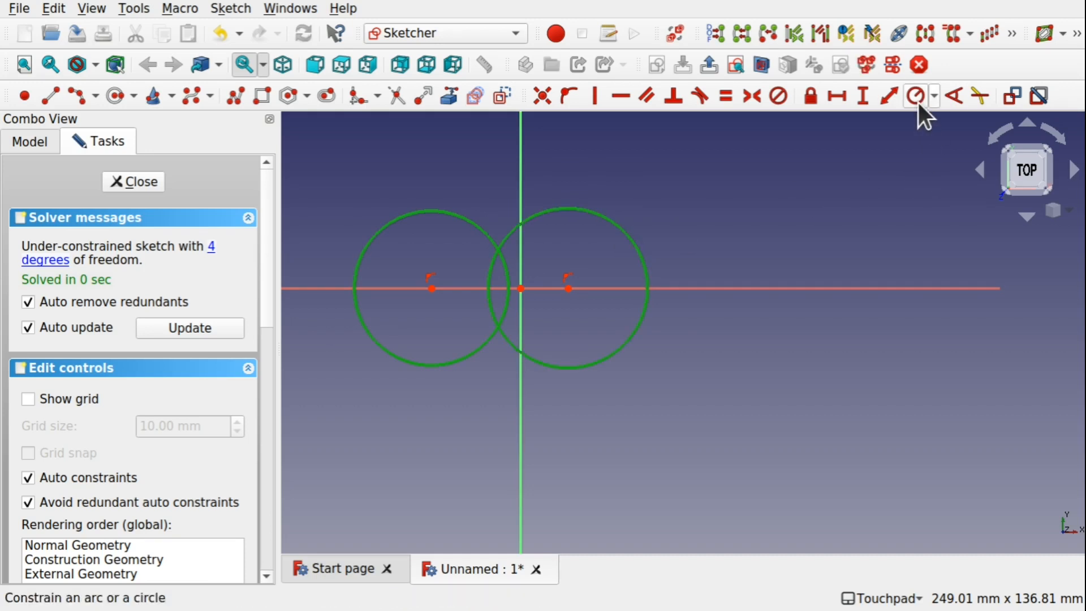
left_click(917, 99)
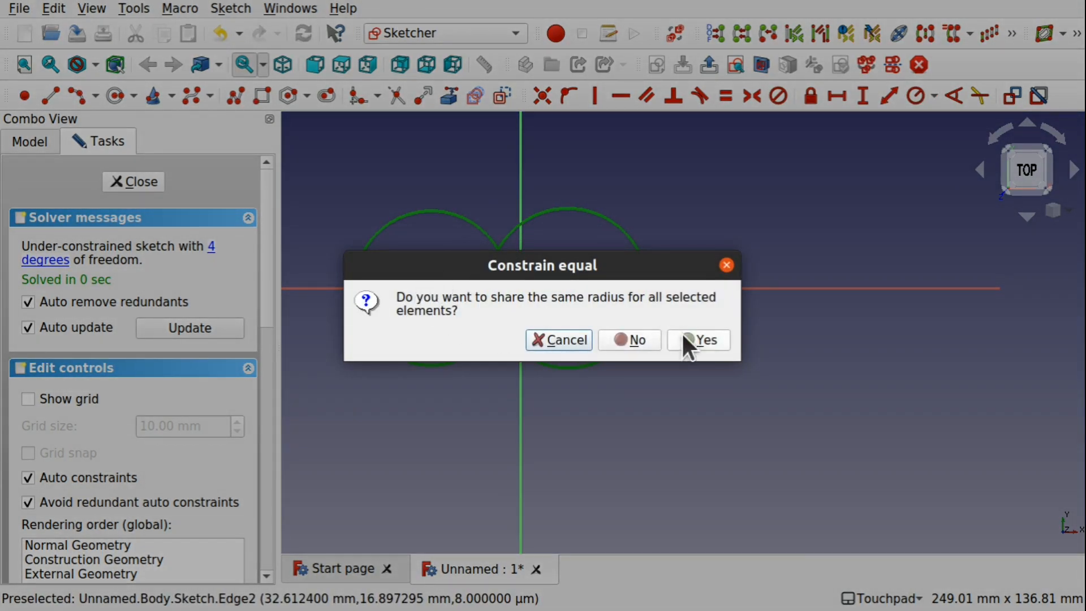
left_click(696, 339)
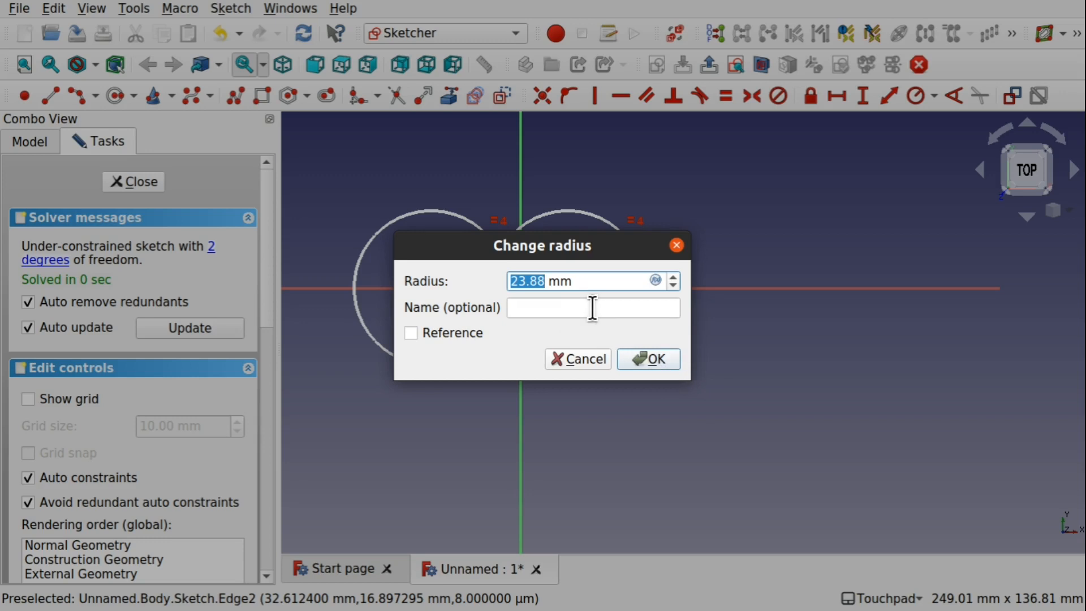
type("2")
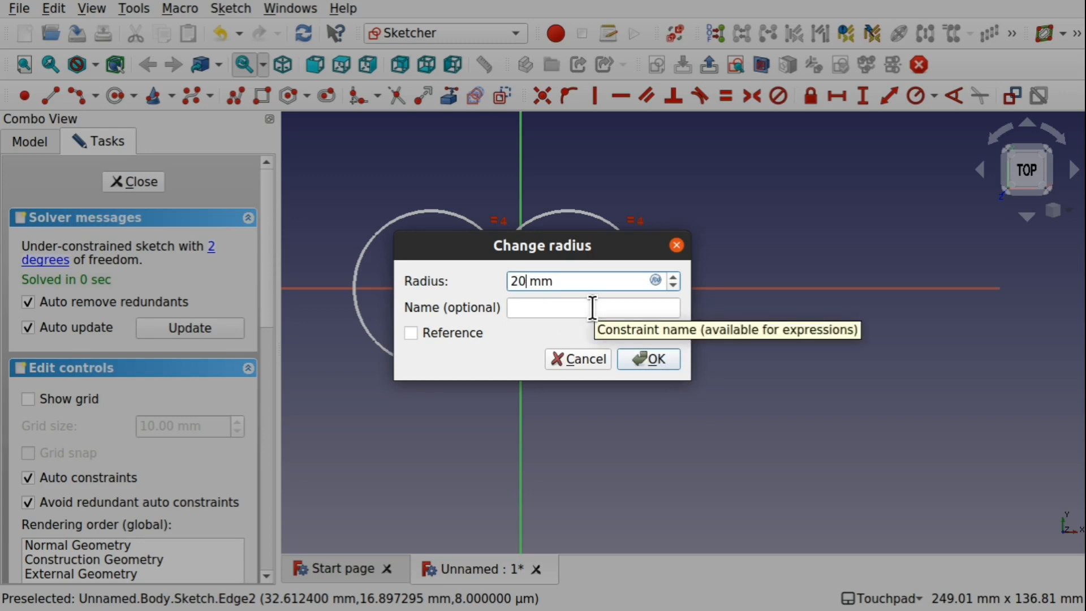
key("Return")
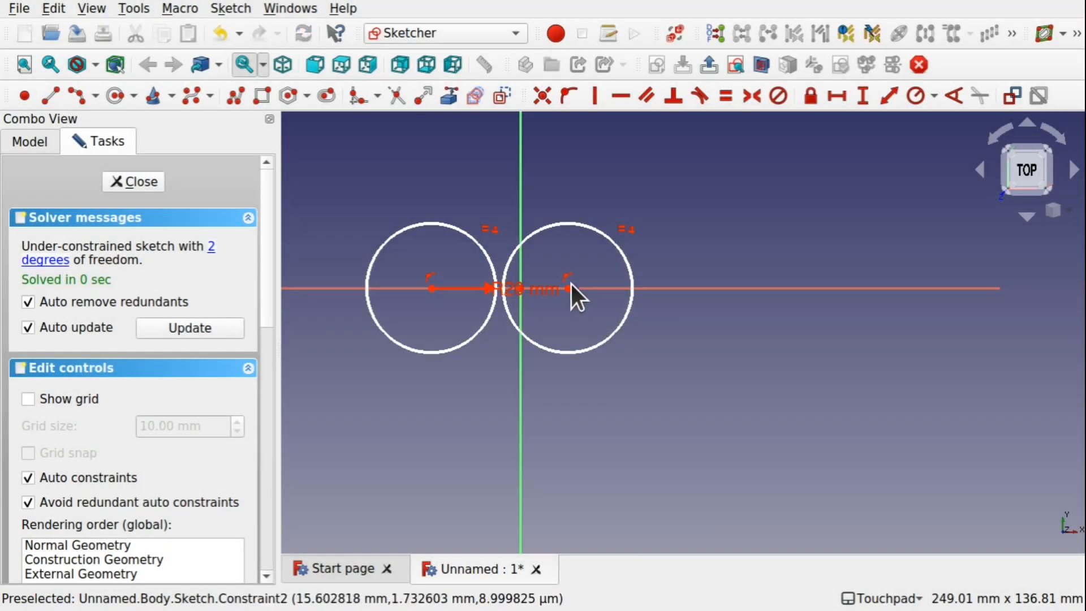
left_click_drag(570, 286, 544, 286)
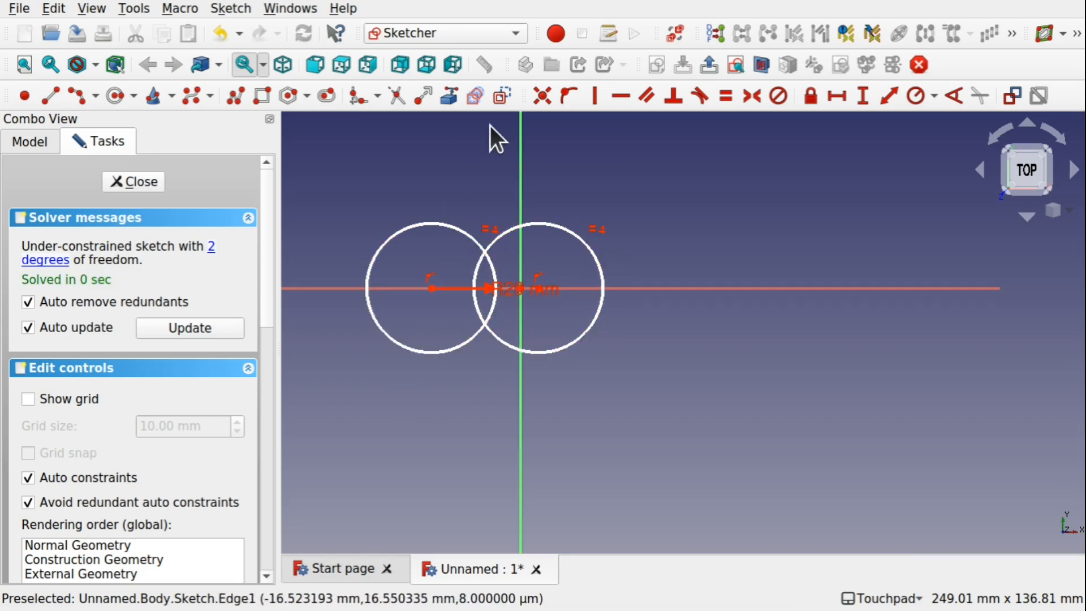
Trim away the overlapping inner arcs of the two circles and close the sketch
left_click(395, 97)
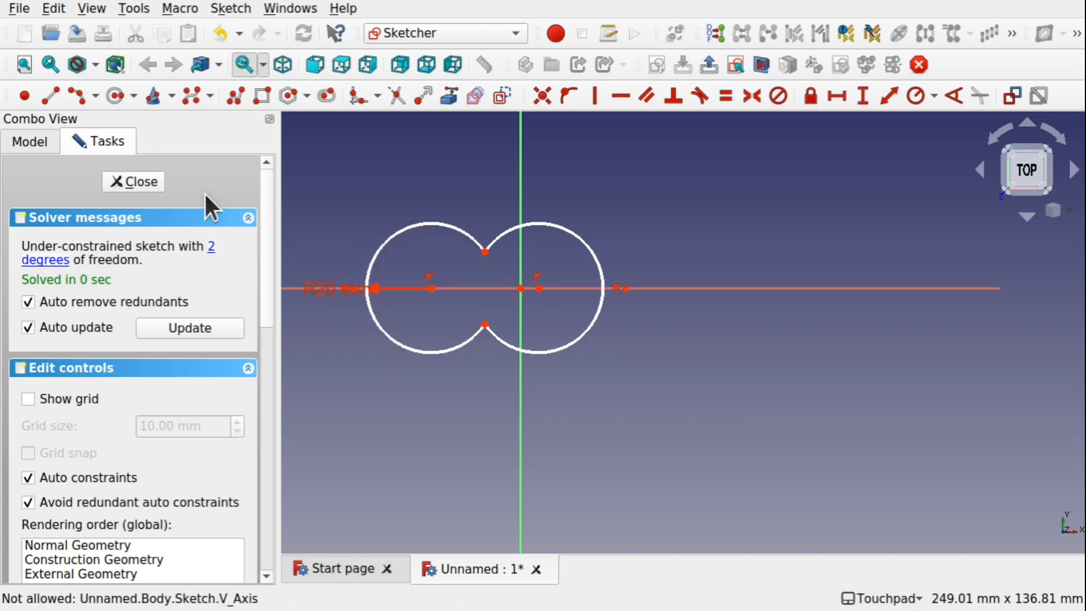
left_click(135, 182)
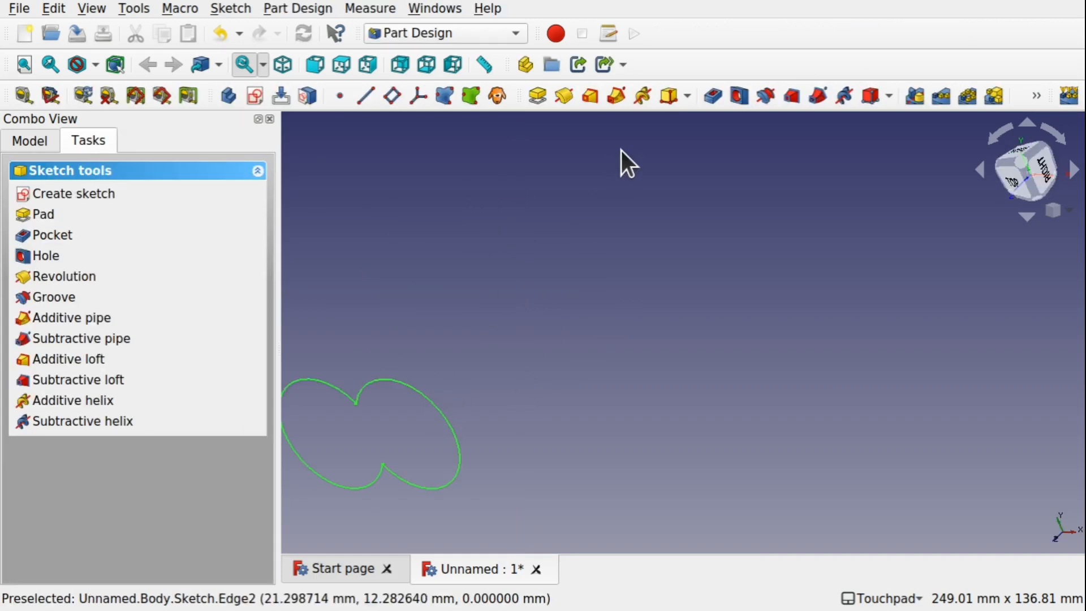
Pad the sketch with the Pad tool at 10 mm length
left_click(538, 97)
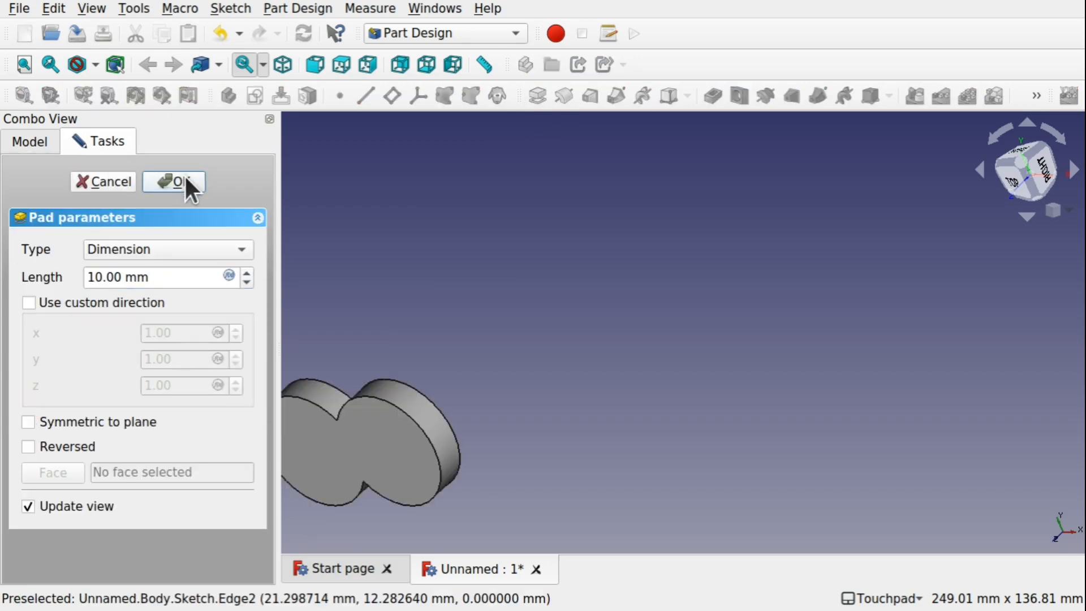
left_click(187, 180)
left_click_drag(487, 353, 465, 356, "alt")
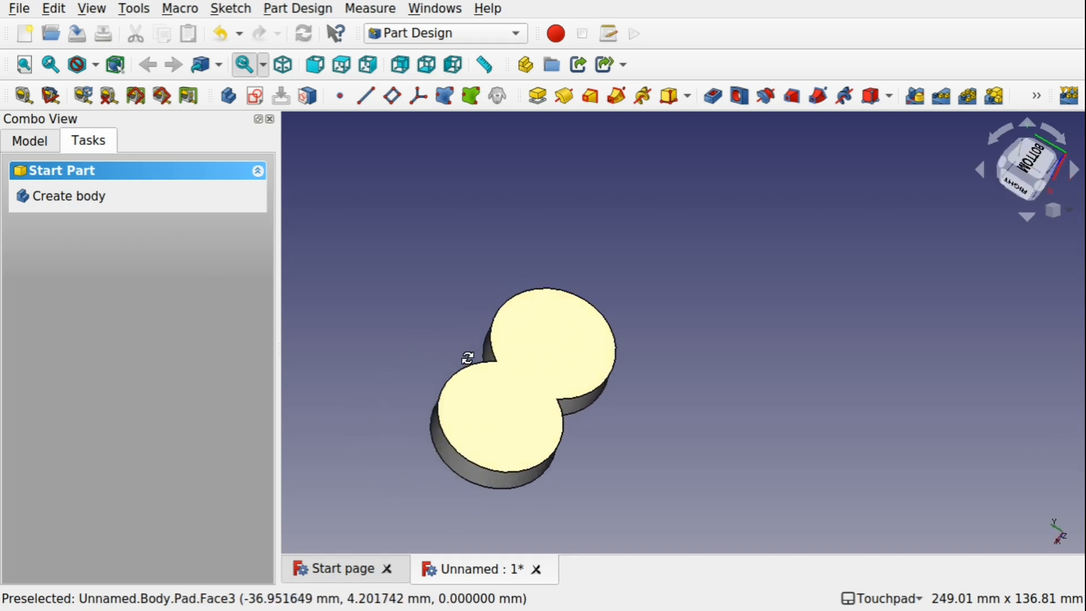
left_click(90, 198)
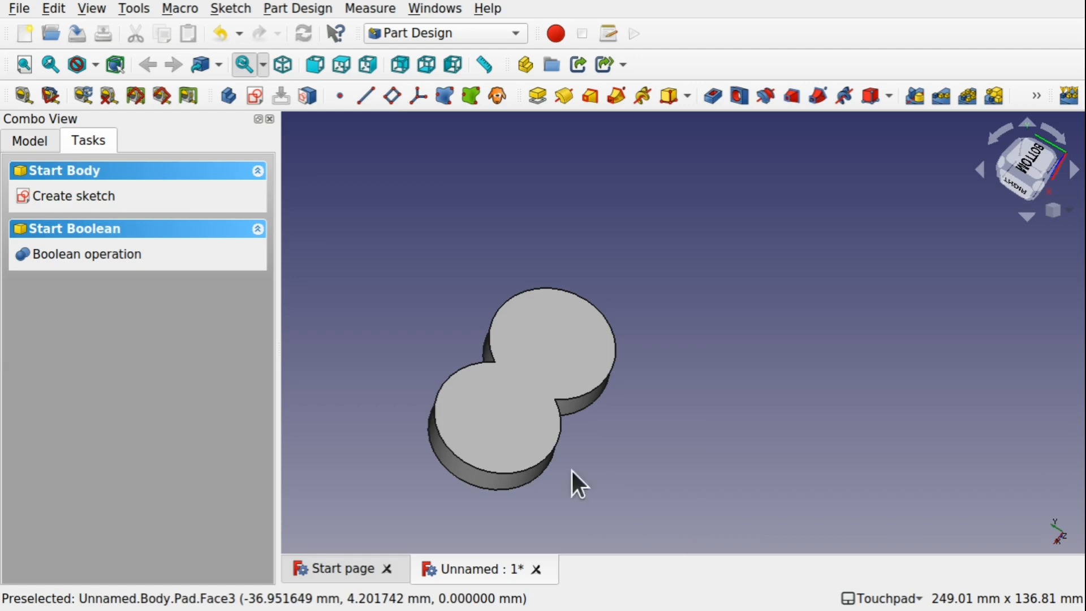
left_click_drag(571, 484, 681, 365, "alt")
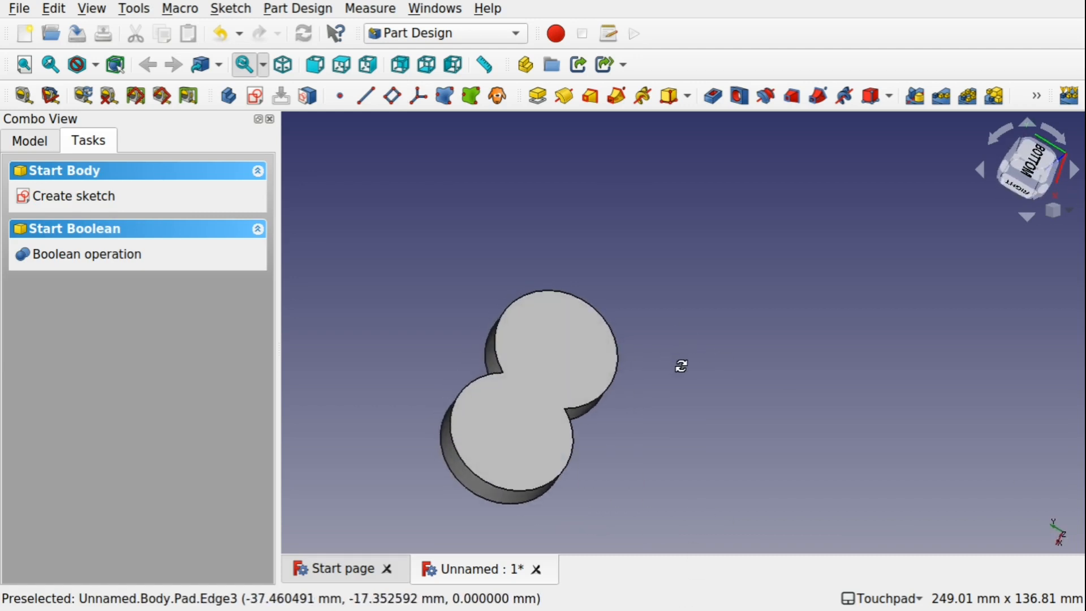
left_click(37, 138)
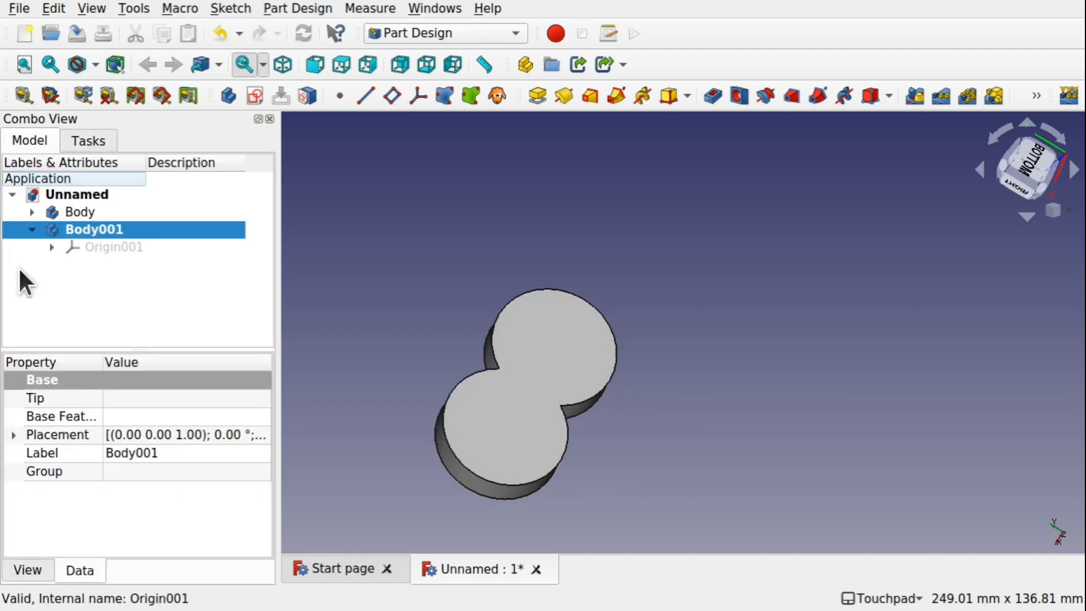
left_click(84, 215)
left_click(80, 229)
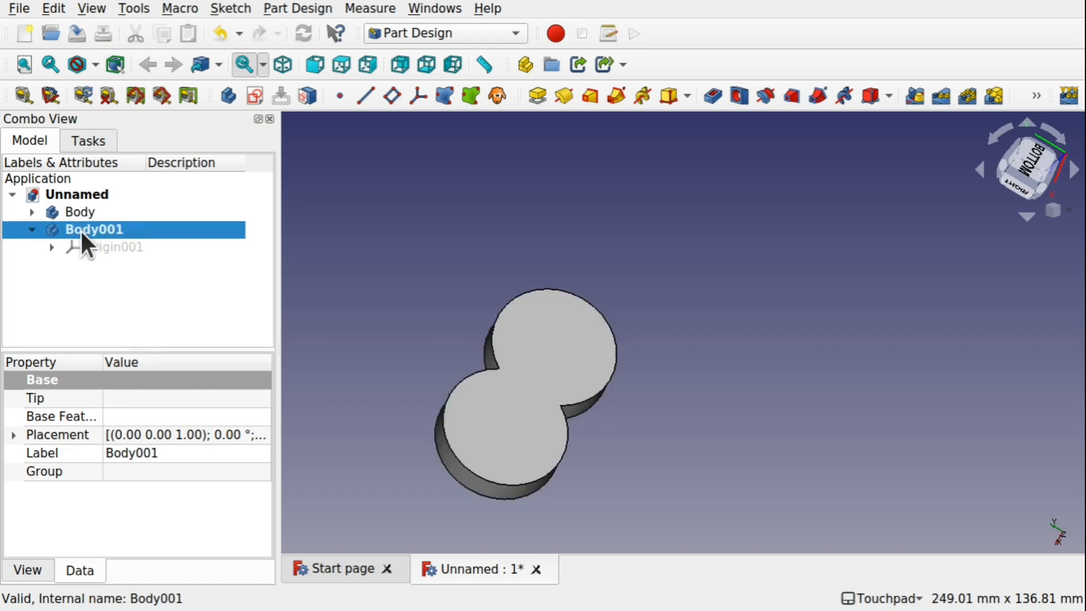
key("Delete")
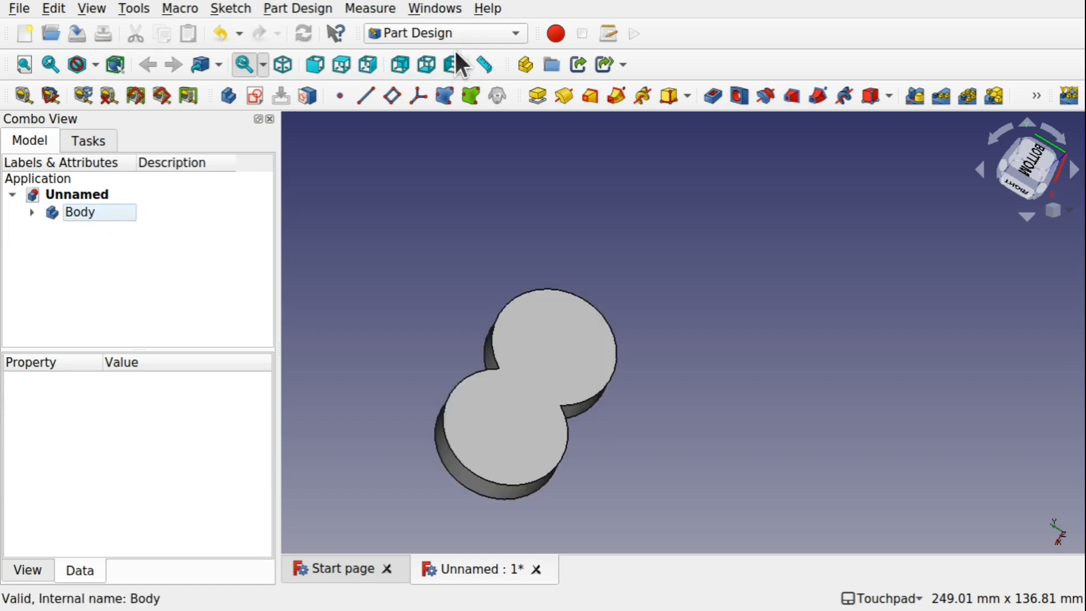
Switch to the Part workbench and create a cylinder primitive
left_click(474, 28)
left_click(427, 351)
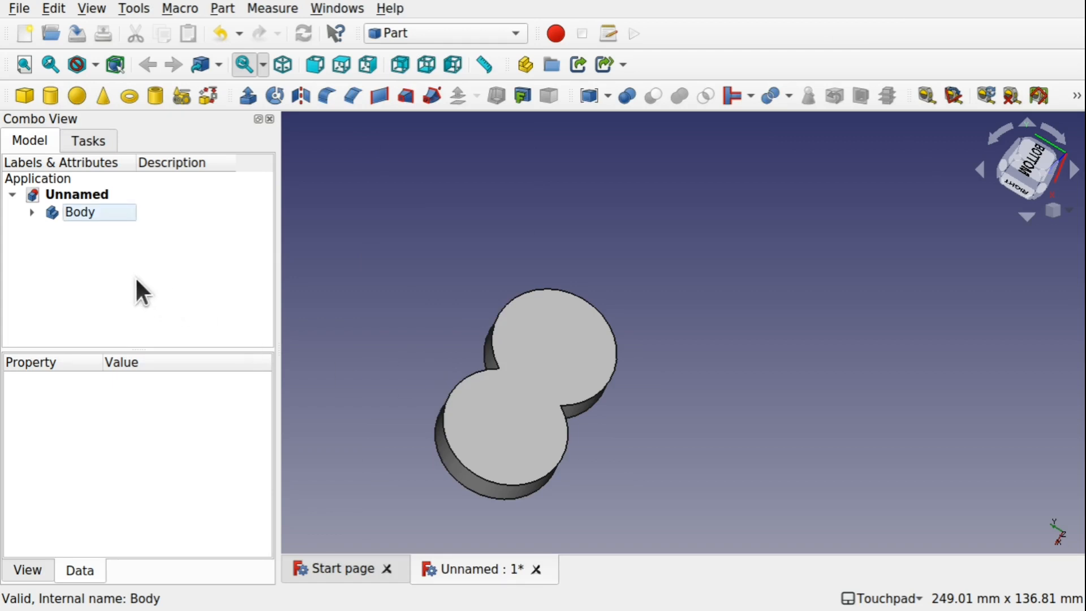
left_click_drag(627, 310, 656, 305, "alt")
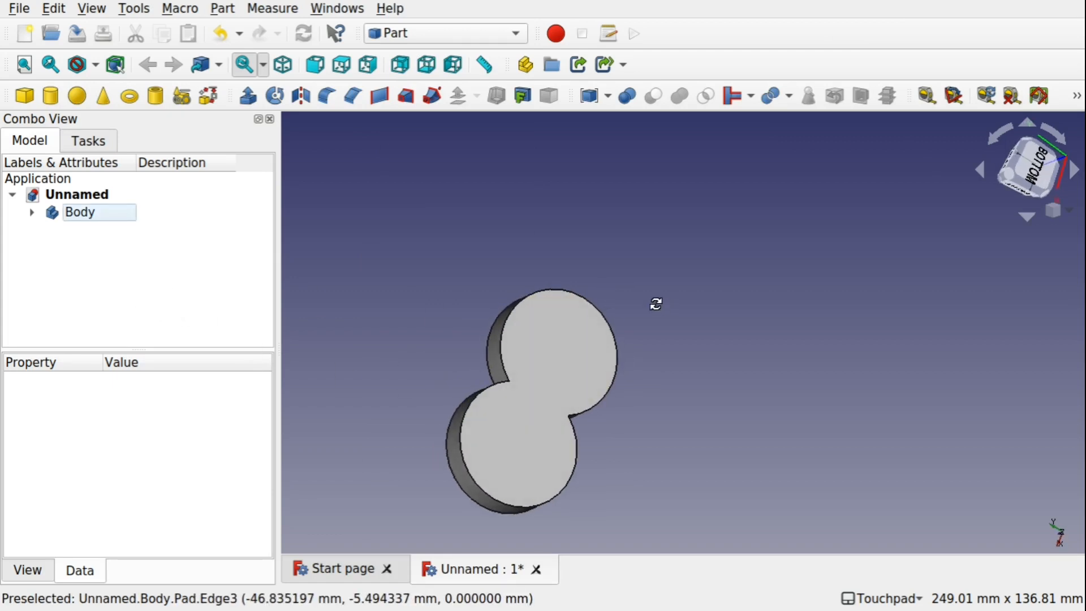
left_click(47, 94)
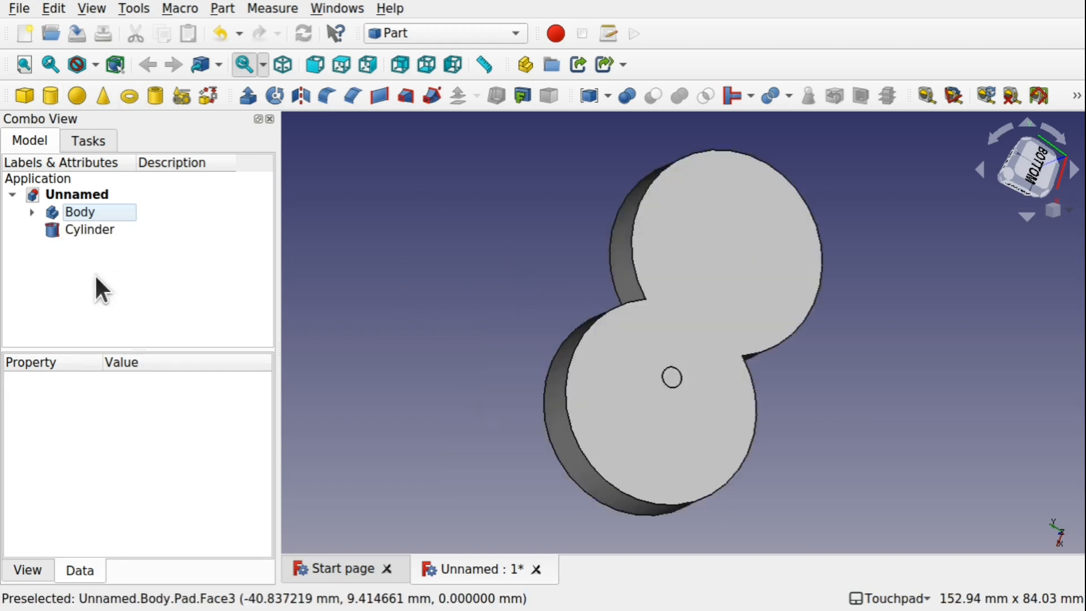
Set the cylinder's radius to 20 mm
left_click(91, 230)
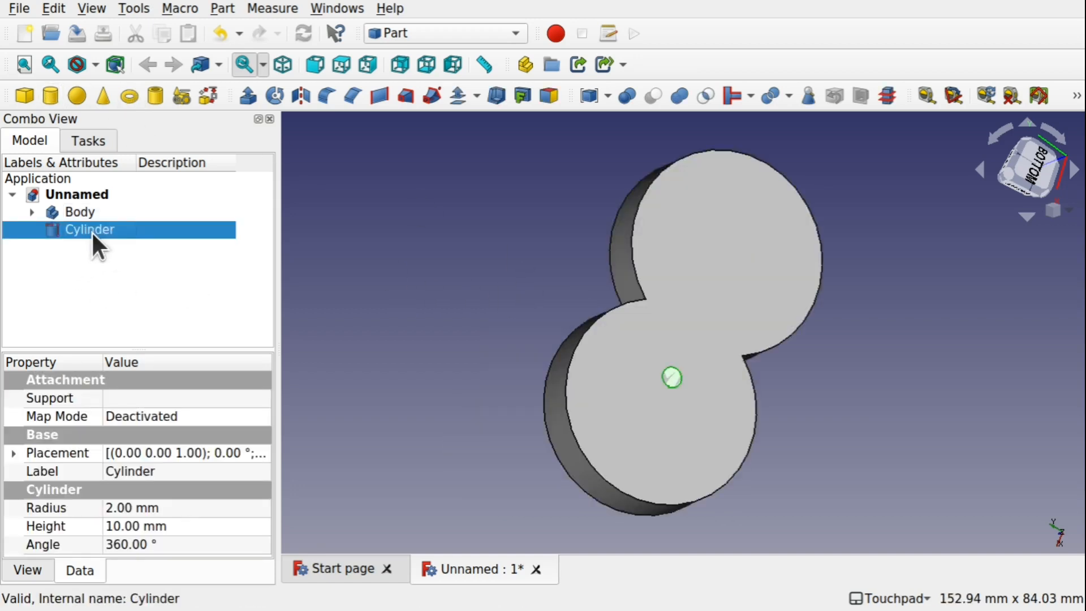
left_click(207, 507)
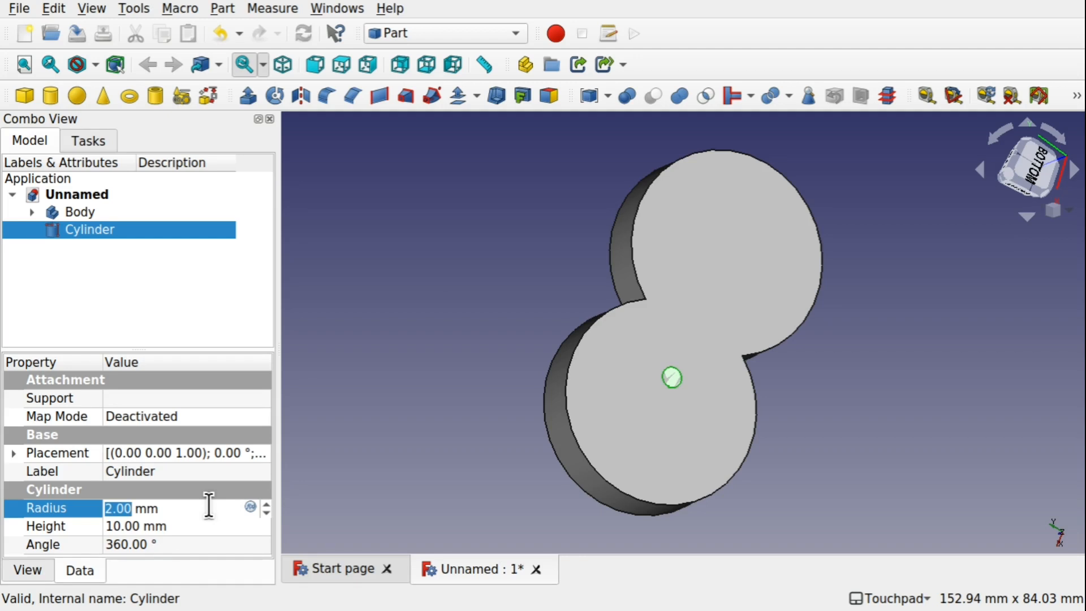
type("20")
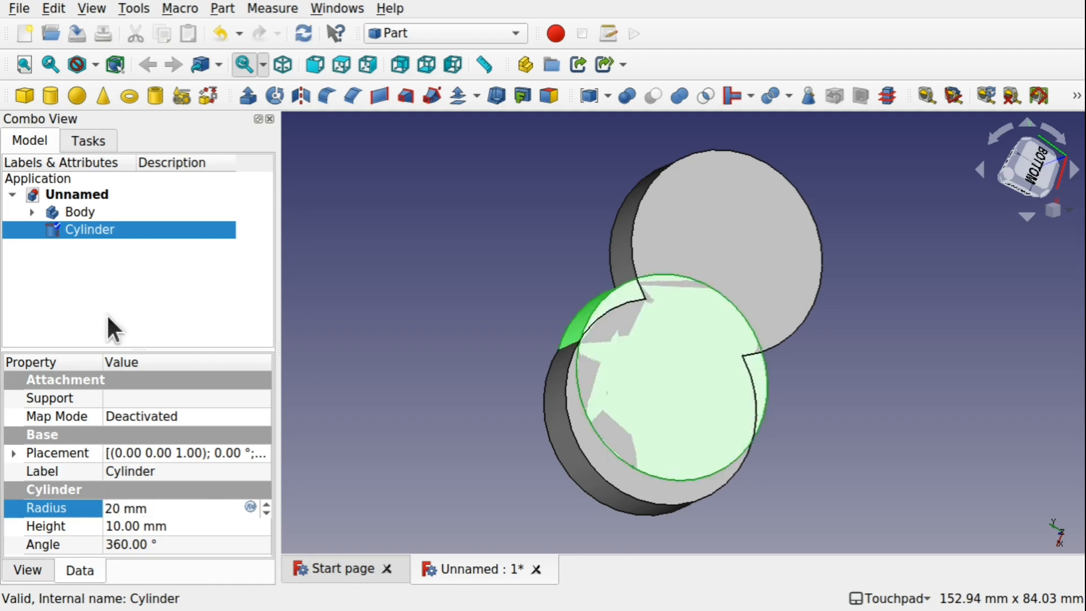
Move the cylinder away from the padded body with Transform, about 62 mm along one axis and 10 mm along another
left_click(102, 225)
right_click(103, 225)
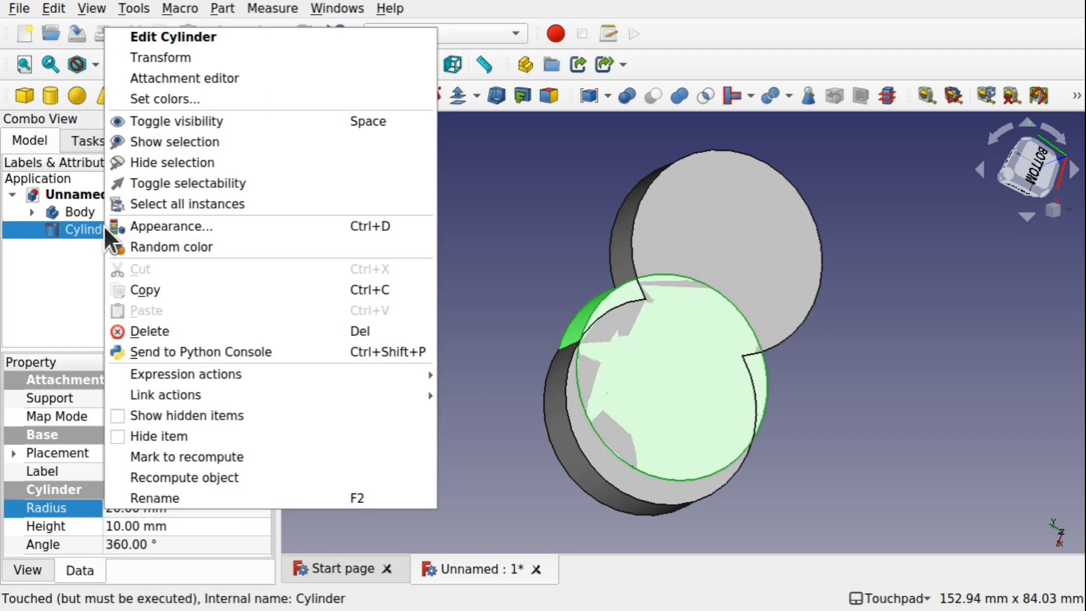
left_click(188, 56)
left_click_drag(510, 292, 823, 339, "alt")
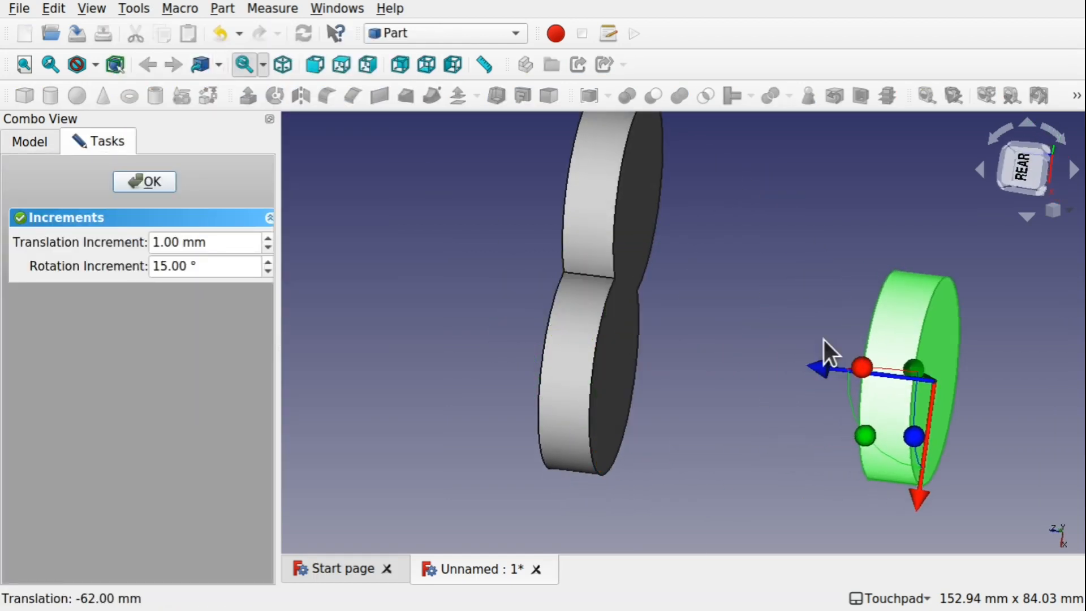
left_click_drag(915, 490, 936, 400)
left_click(141, 182)
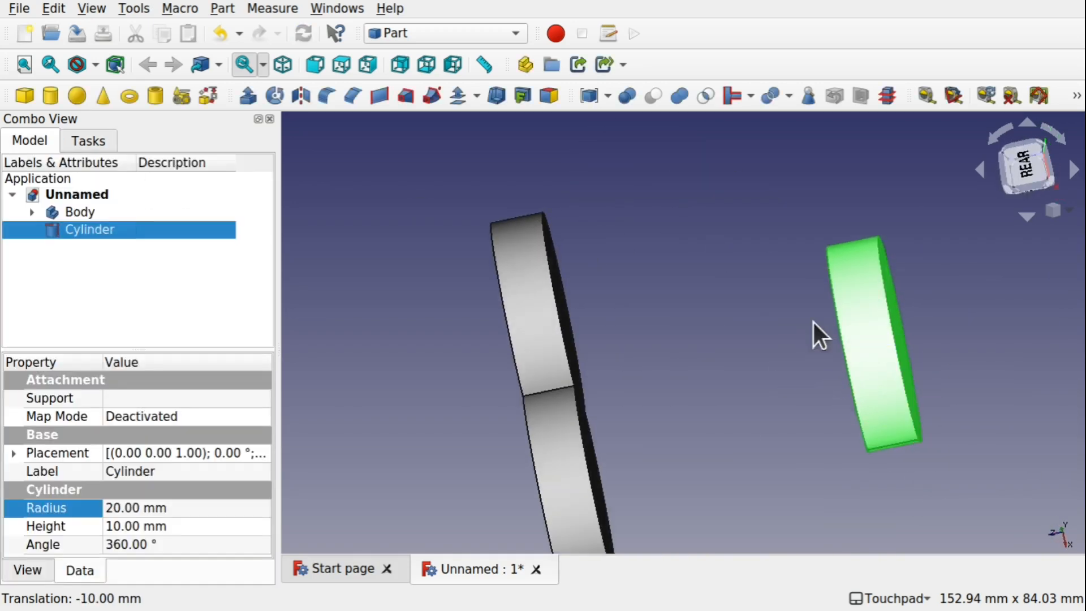
Make a compound from the padded Body
left_click_drag(814, 332, 718, 388, "alt")
left_click(742, 376)
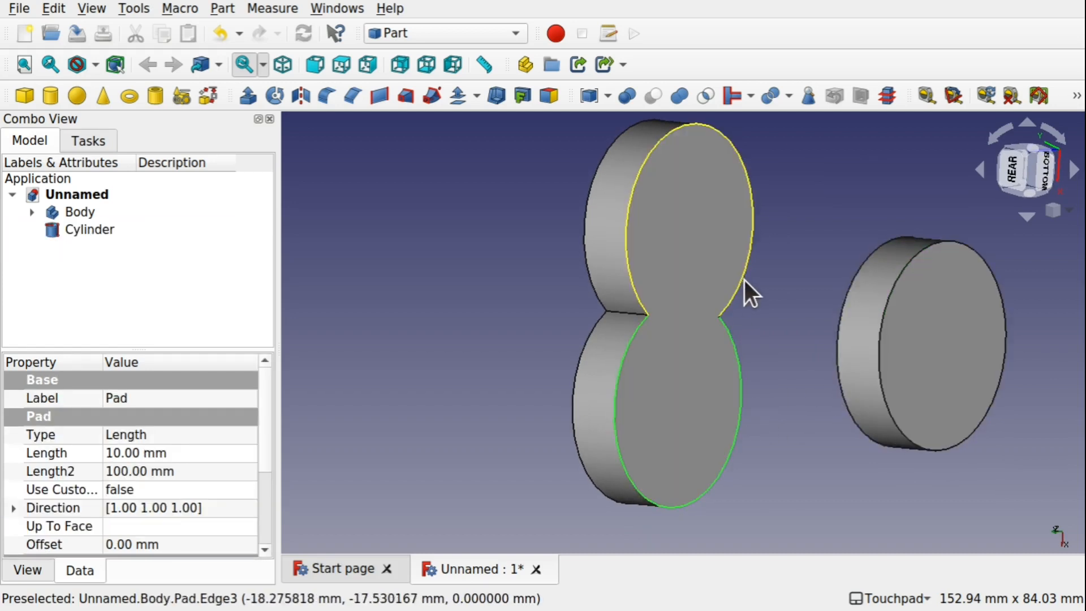
left_click_drag(694, 219, 940, 345, "alt")
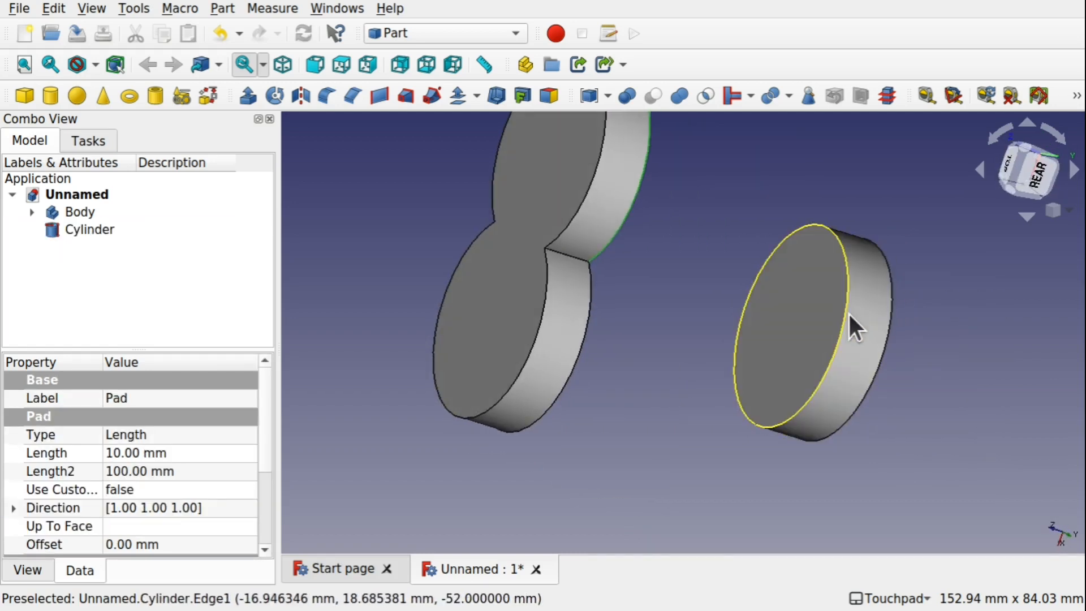
left_click_drag(643, 259, 536, 227, "alt")
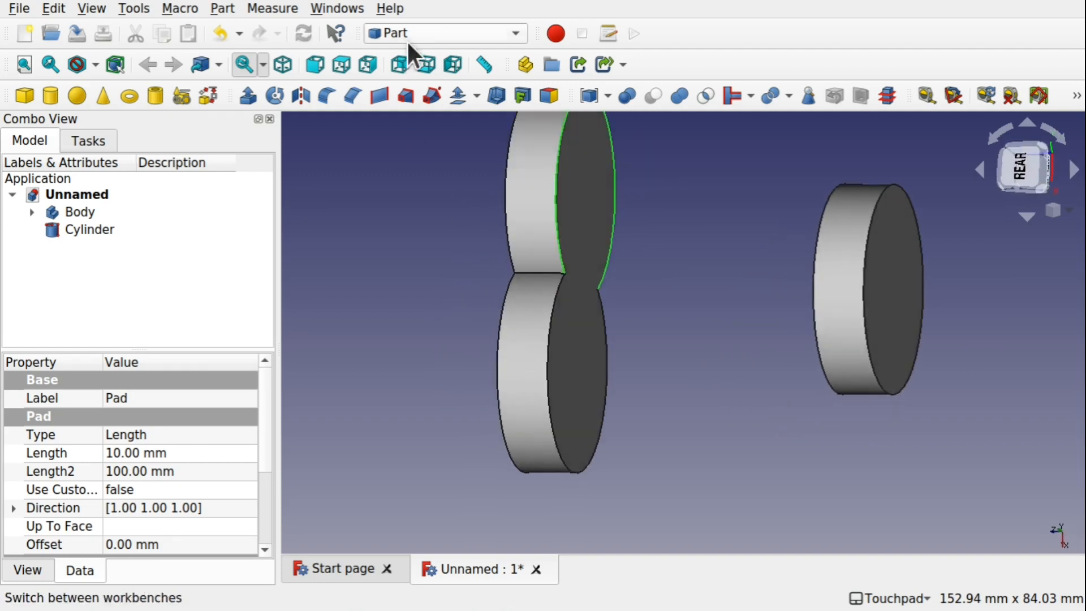
left_click(429, 30)
left_click(671, 221)
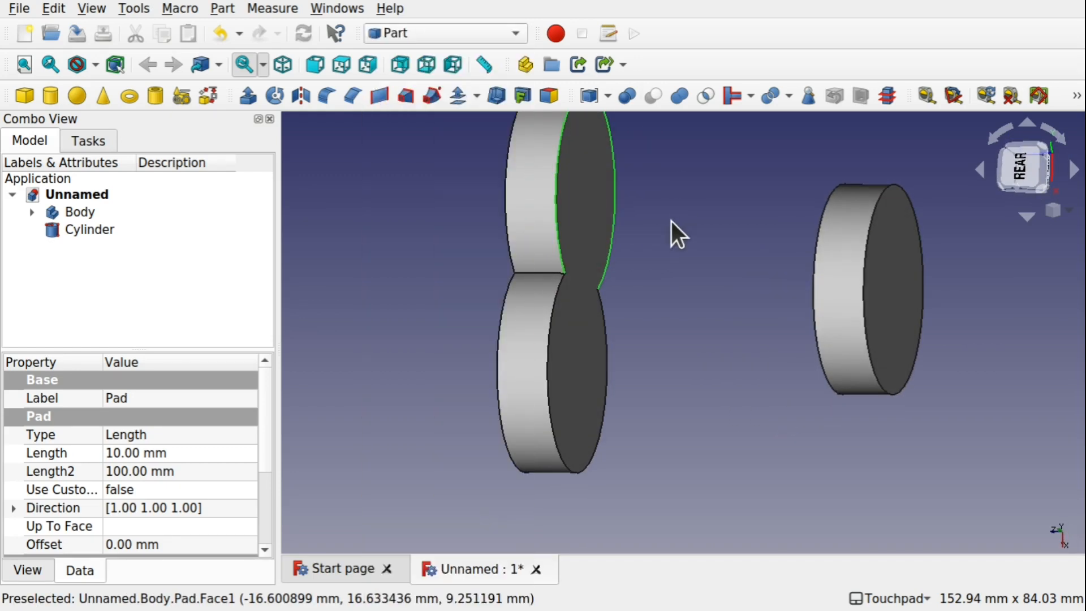
left_click(80, 215)
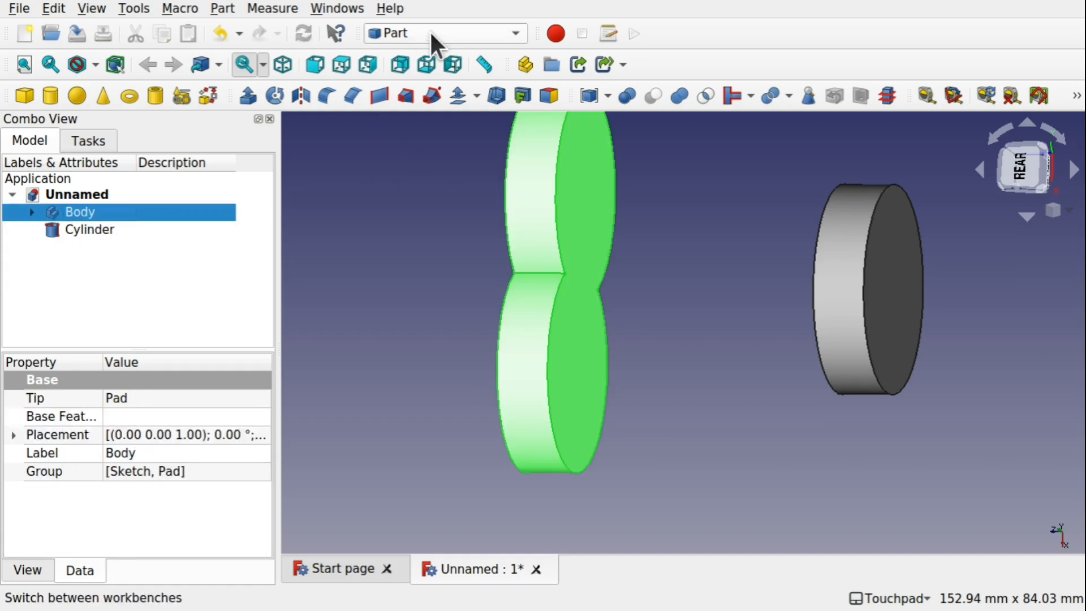
left_click(609, 97)
left_click(623, 111)
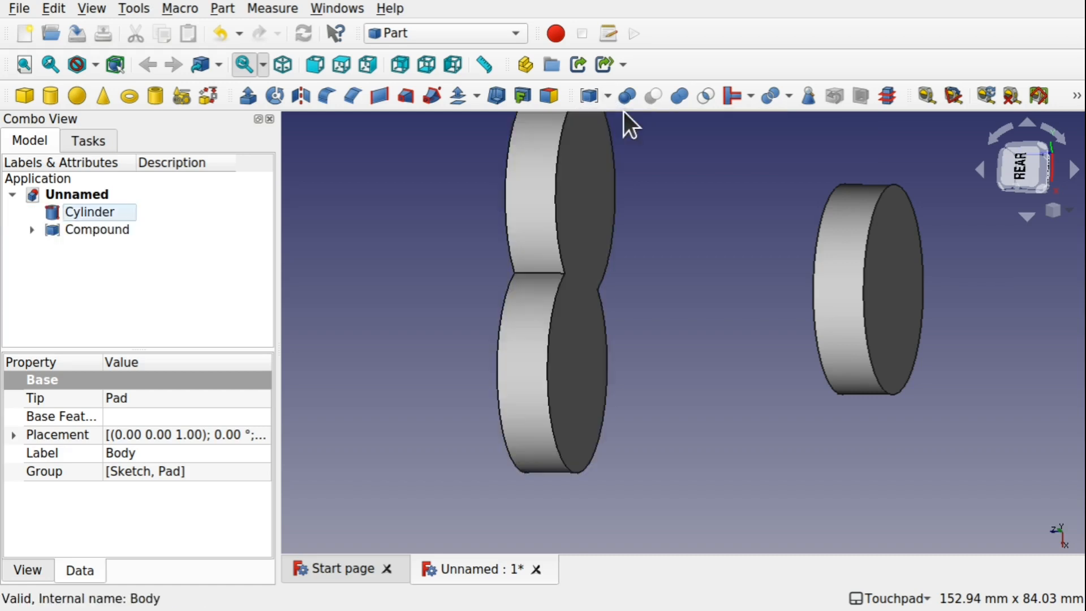
Switch to the Curves workbench
mouse_move(646, 275)
left_mouse_down("alt")
mouse_move(819, 266)
mouse_move(641, 270)
left_mouse_up("alt")
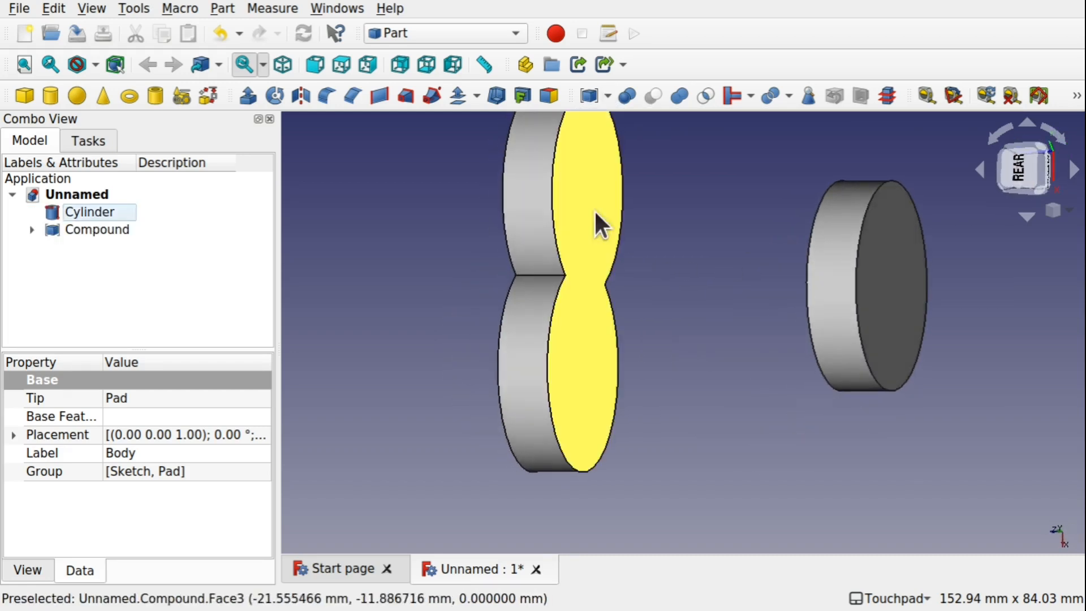
left_click(596, 222)
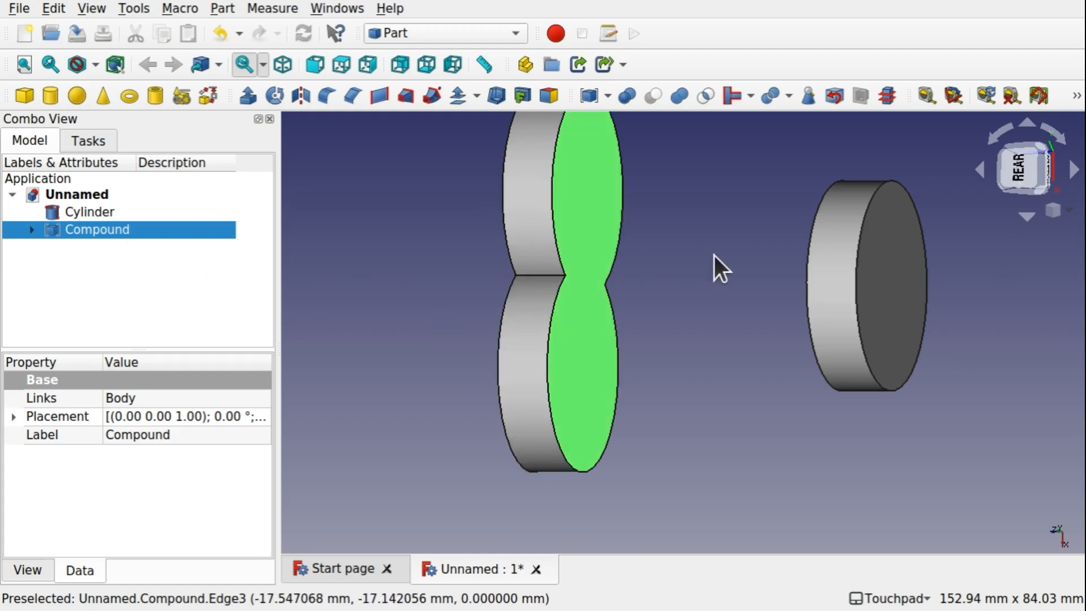
left_click(844, 287)
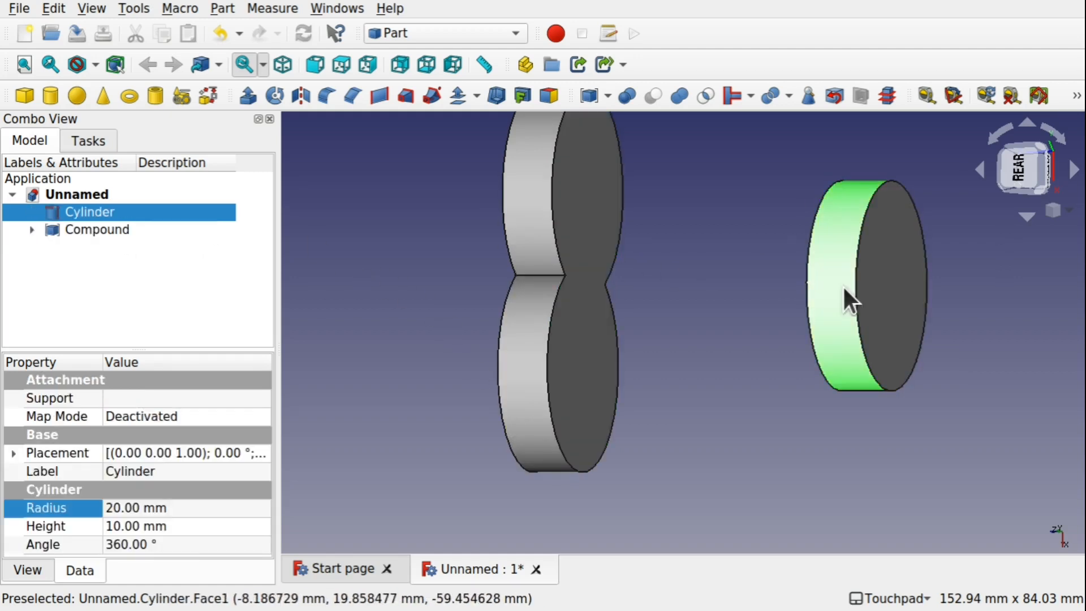
left_click_drag(718, 280, 693, 242, "shift")
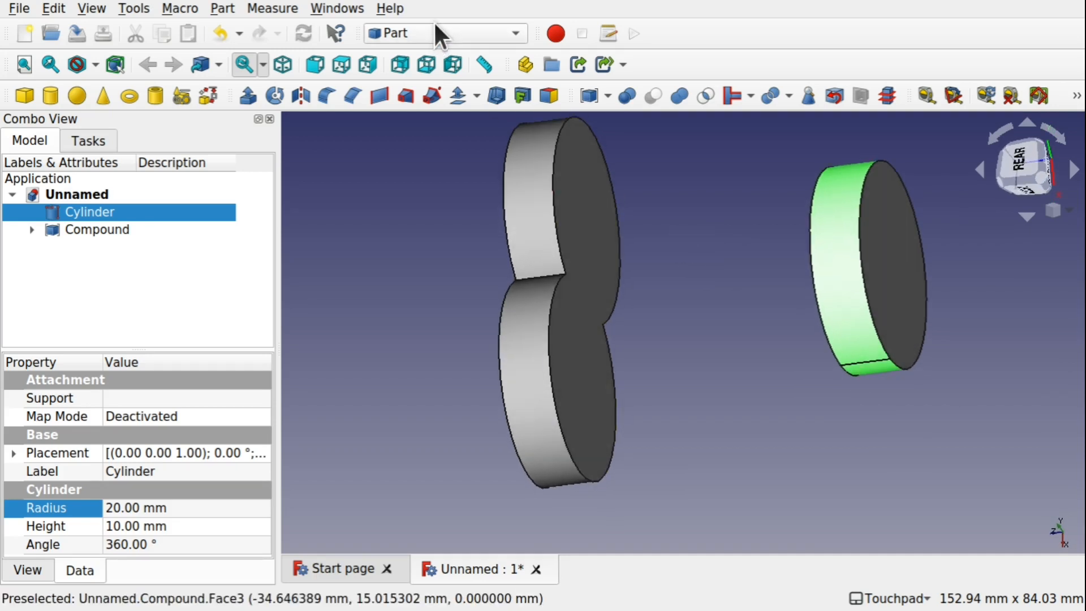
left_click(436, 27)
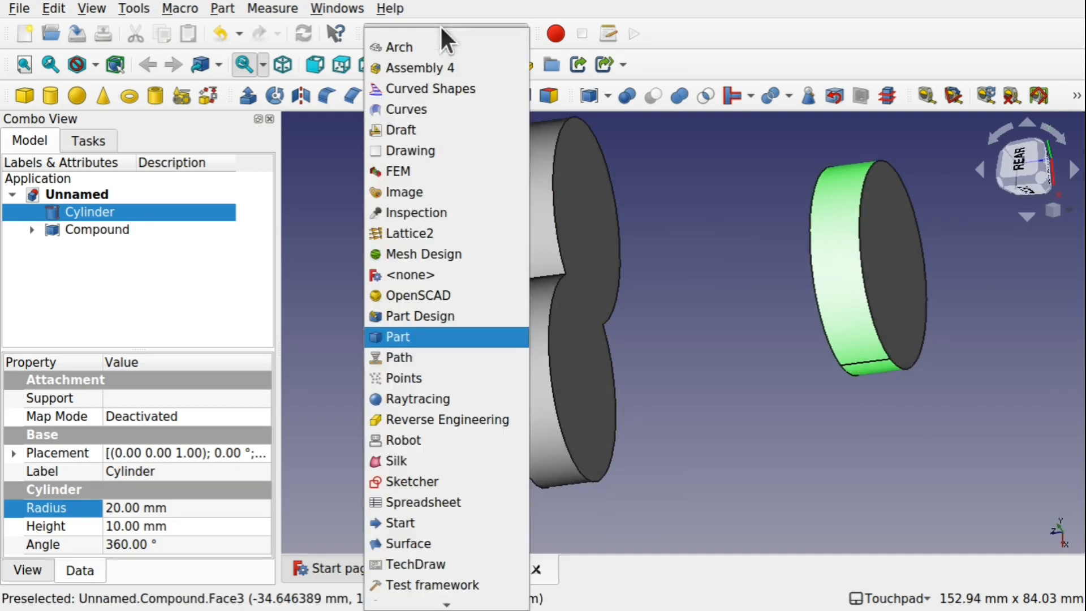
left_click(430, 109)
Select the compound's flat face and the cylinder's facing face, and create a Blend Solid between them
left_click_drag(707, 238, 617, 327, "shift")
left_click(613, 321)
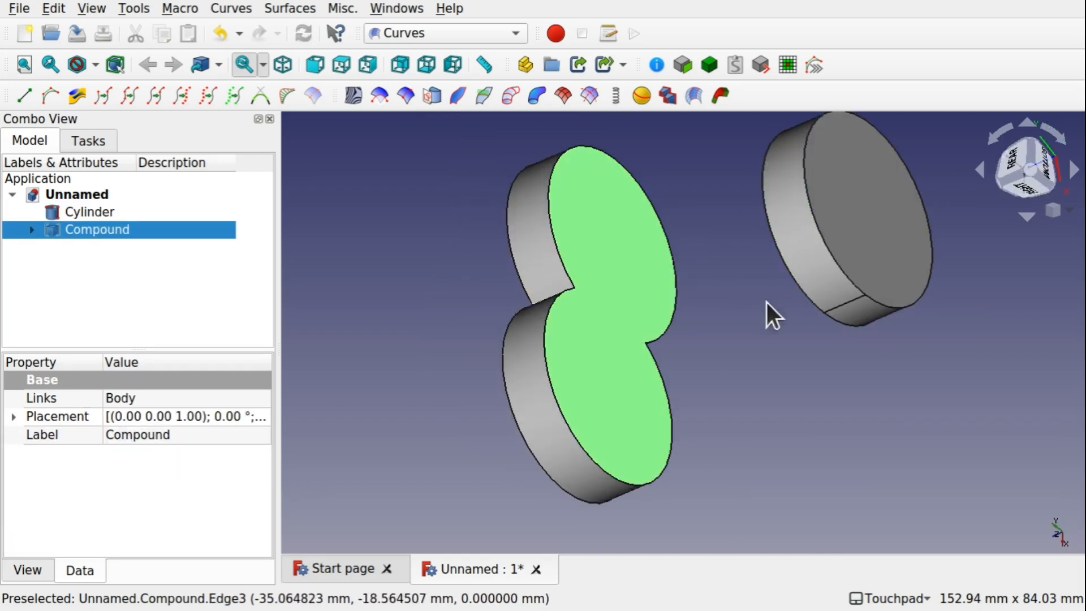
left_click(550, 216, "ctrl")
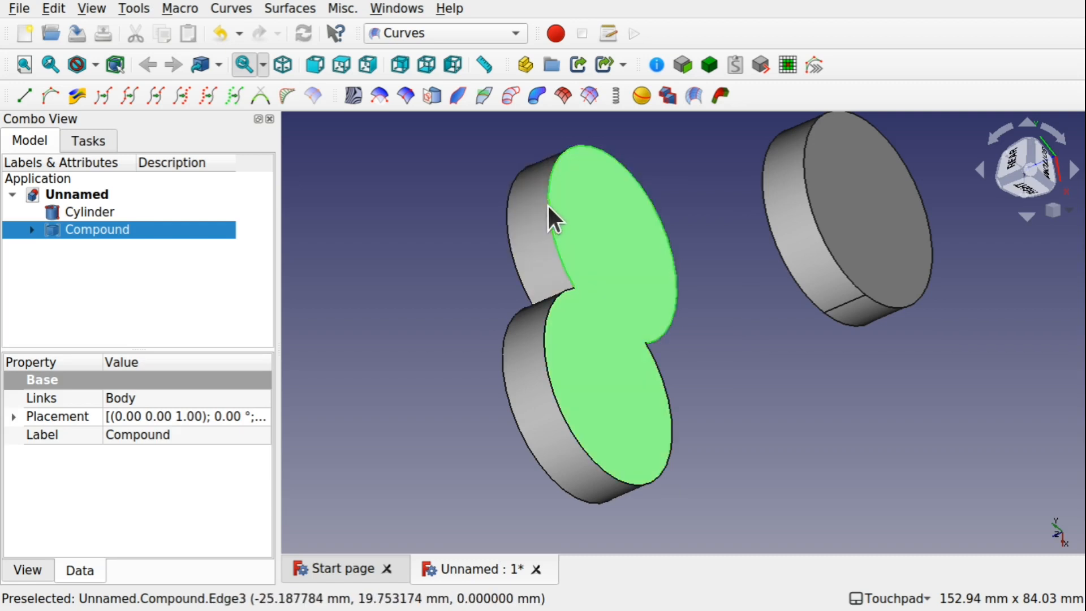
left_click_drag(606, 246, 859, 273, "shift")
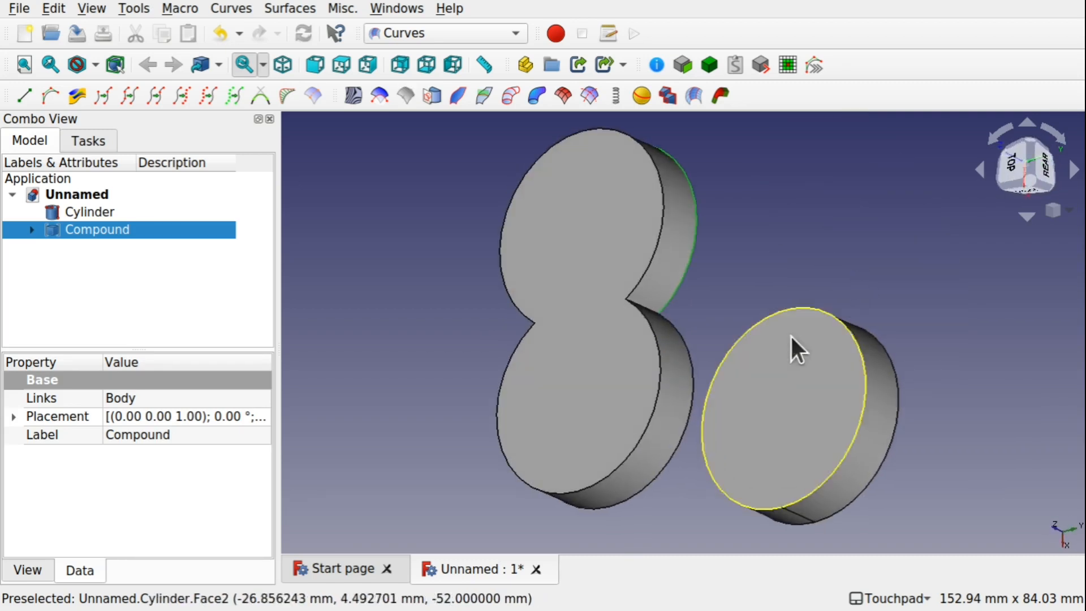
left_click(797, 412, "ctrl")
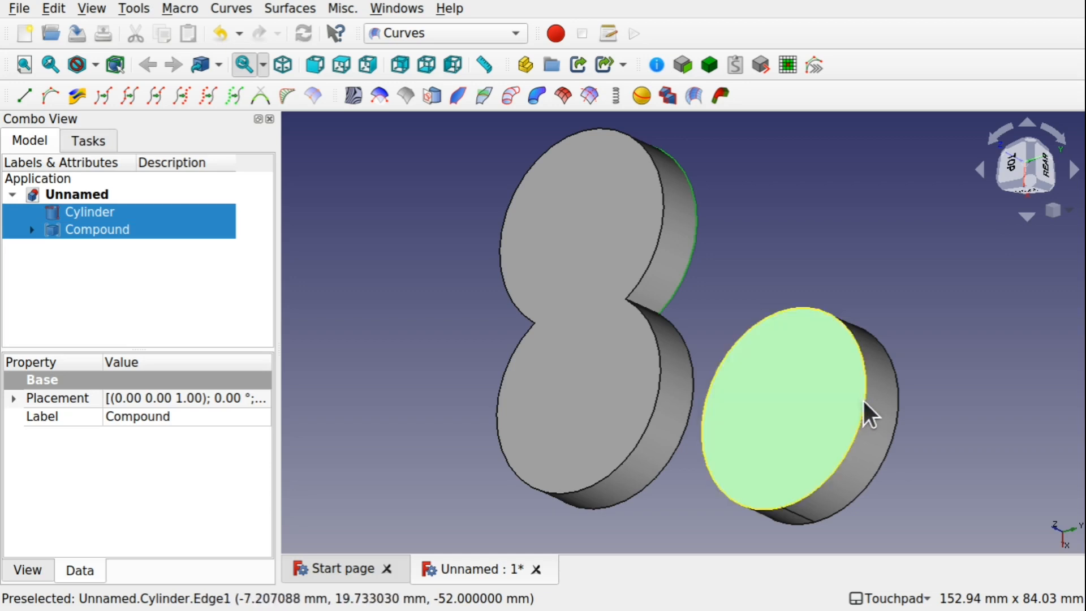
left_click(720, 96)
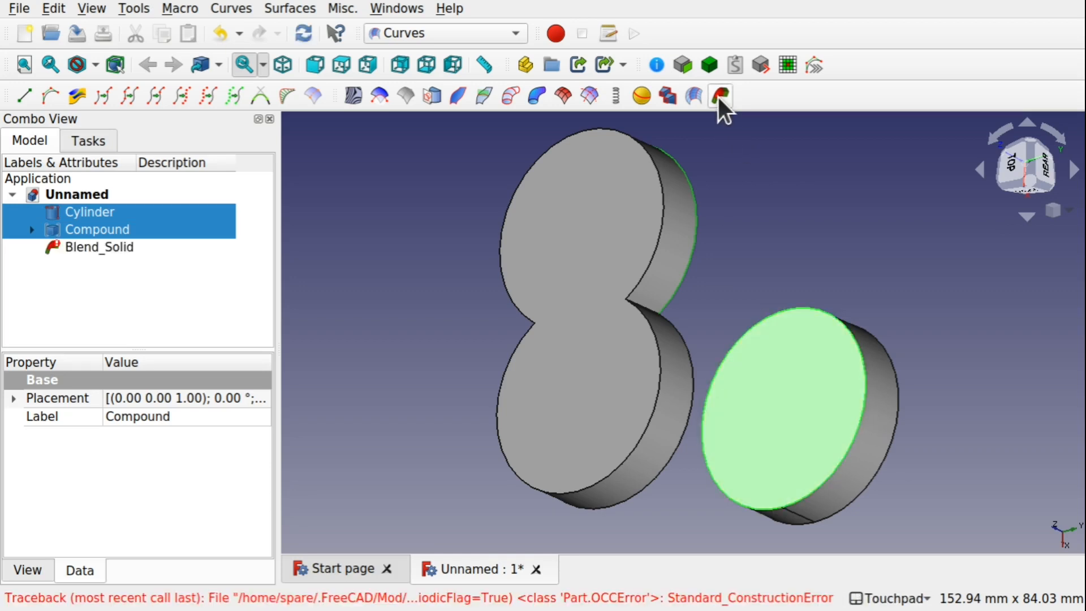
left_click(102, 249)
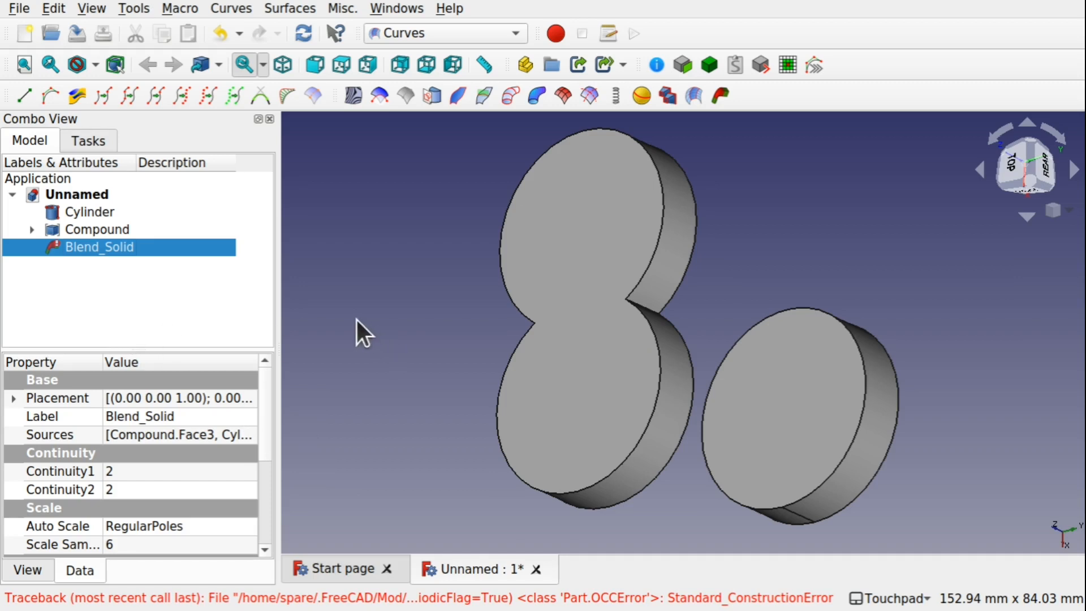
Delete the Blend Solid and then the cylinder, leaving only the compound
key("Delete")
middle_click_drag(984, 357, 660, 345)
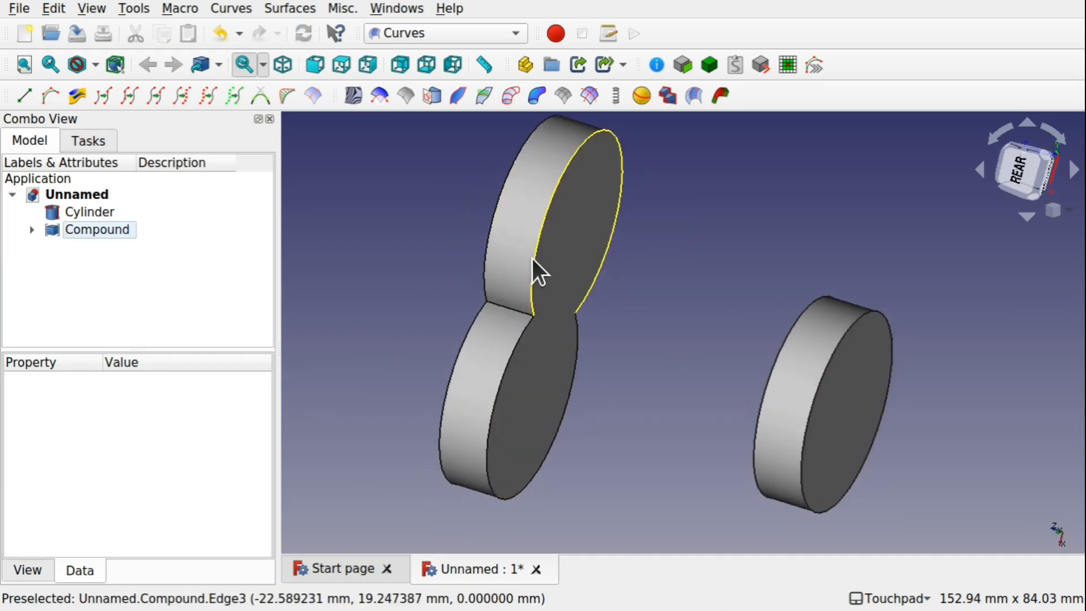
middle_click_drag(497, 382, 783, 400)
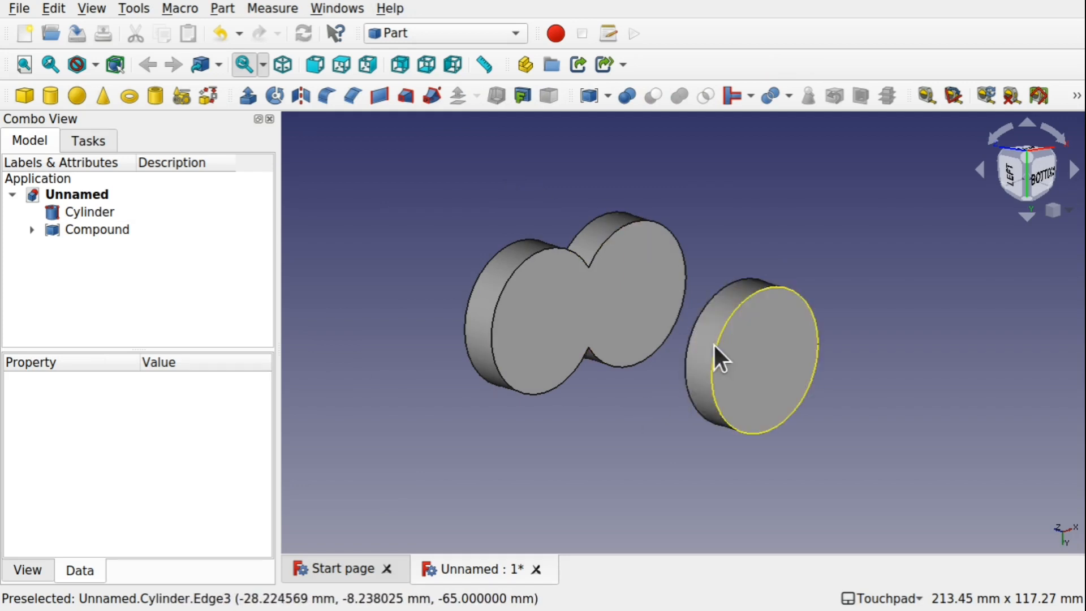
middle_click_drag(714, 342, 724, 363)
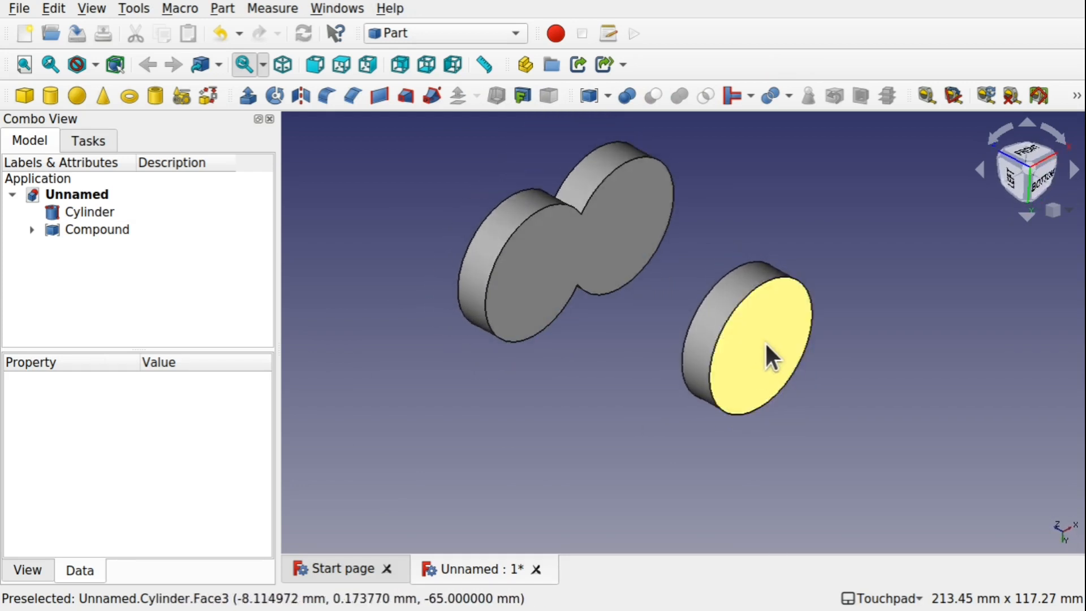
left_click(92, 211)
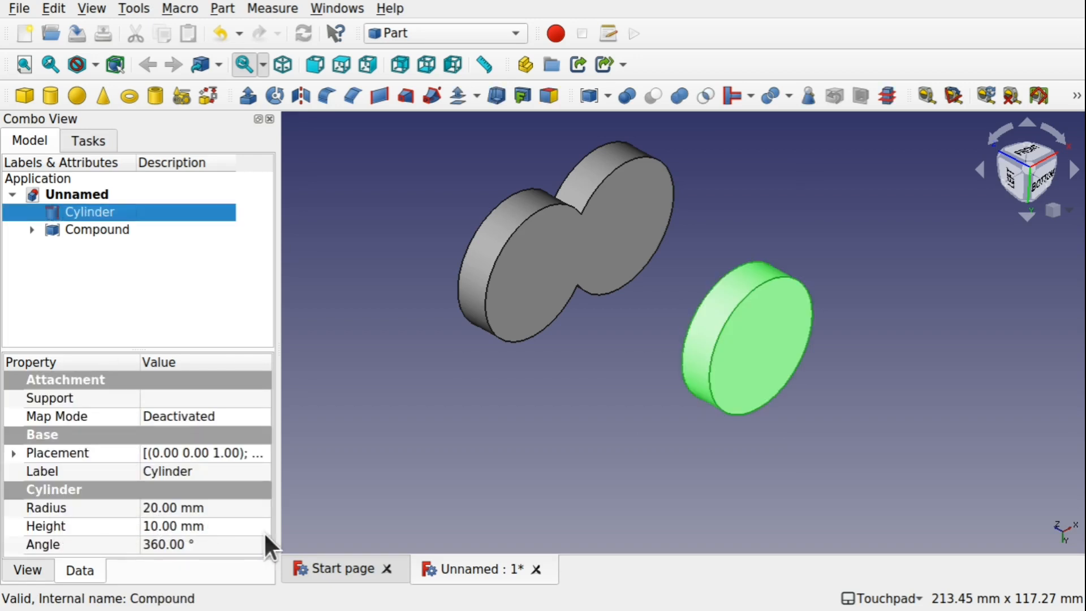
key("Delete")
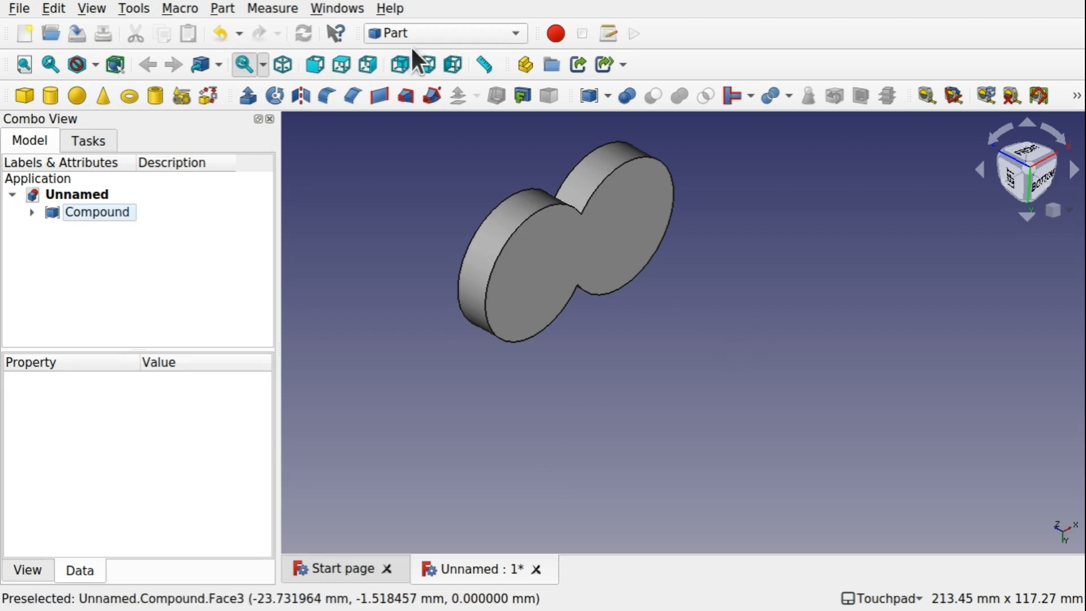
Switch to the Sketcher workbench and create a new sketch on the XY plane
left_click(458, 33)
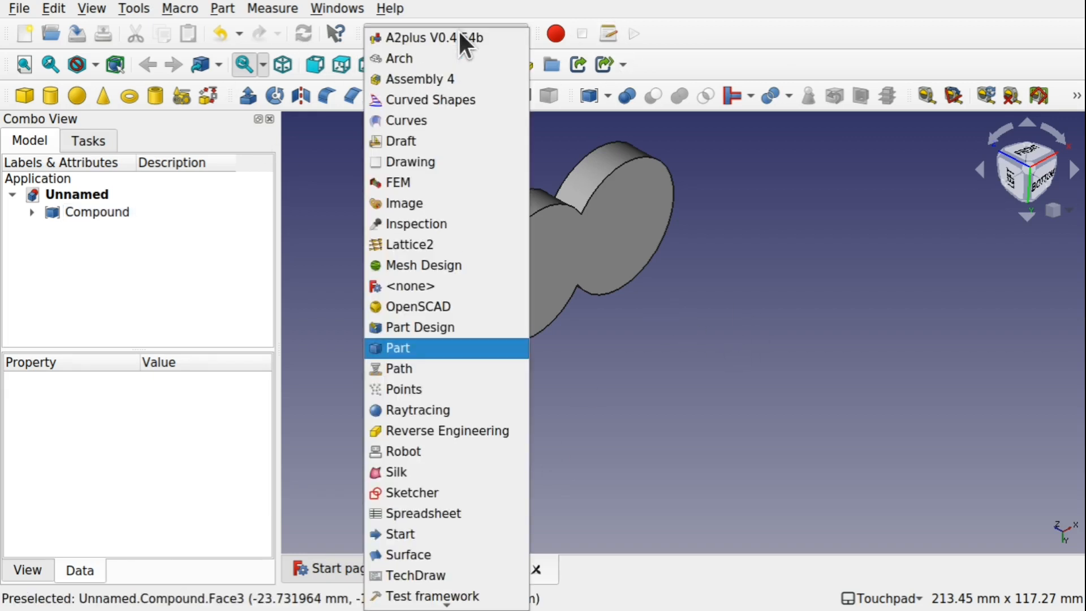
left_click(461, 494)
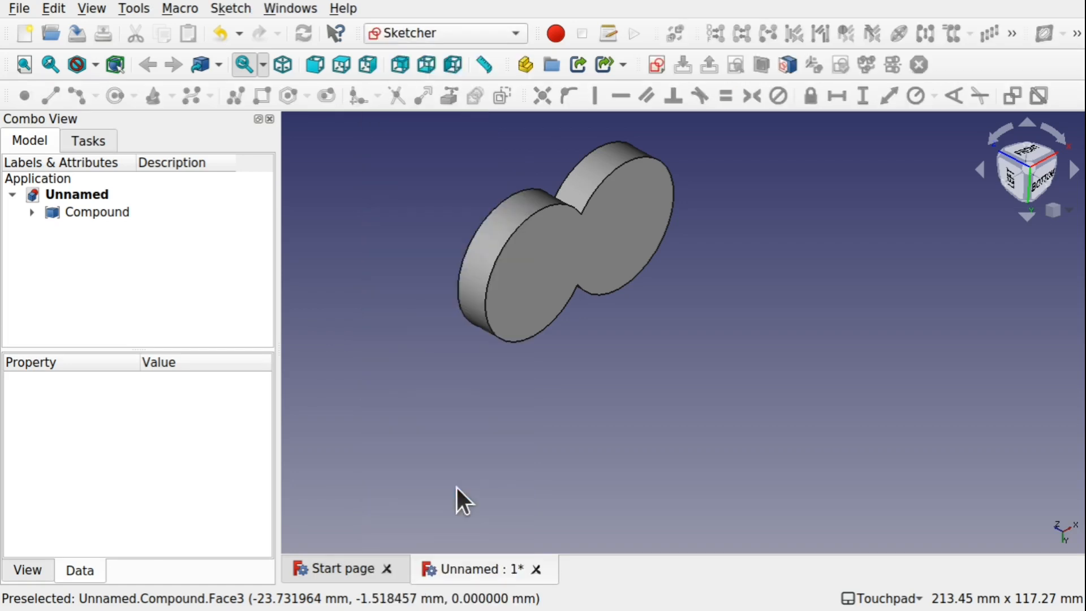
mouse_move(710, 399)
left_mouse_down("alt")
mouse_move(655, 351)
mouse_move(656, 340)
left_mouse_up("alt")
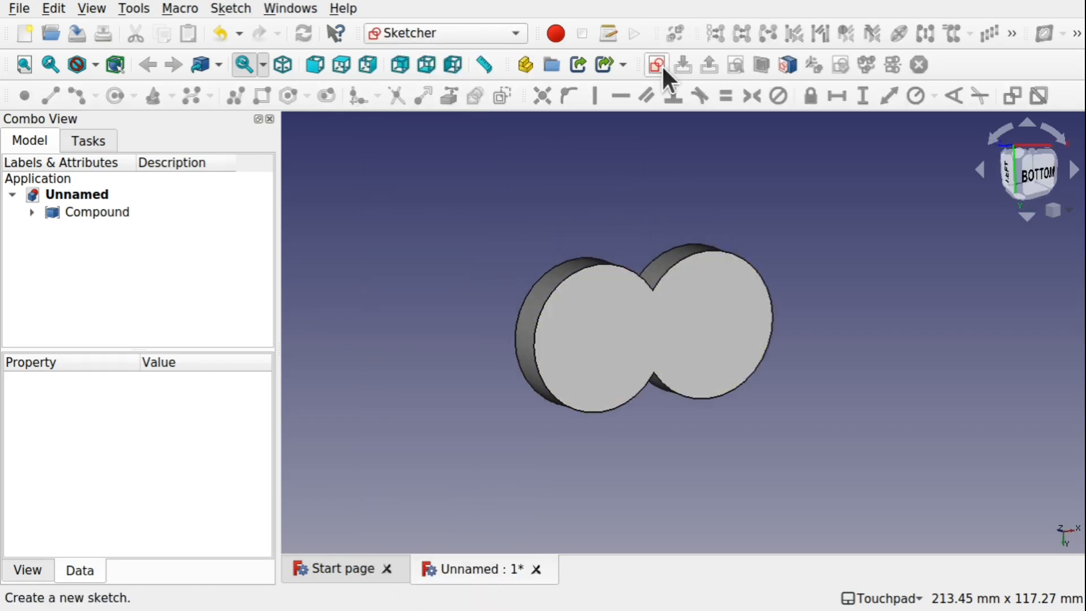
left_click(656, 65)
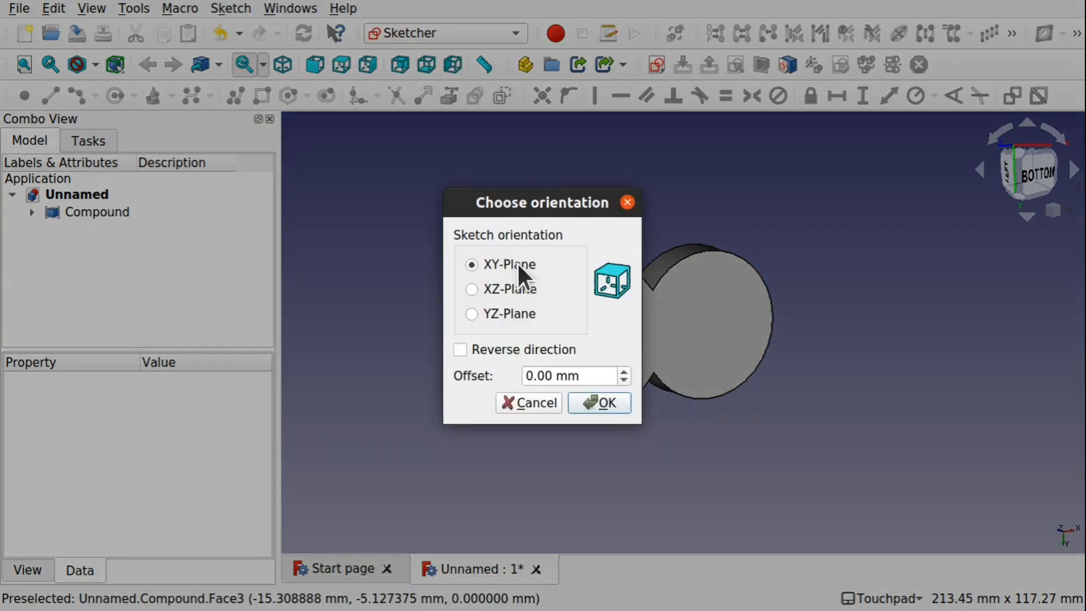
left_click(603, 396)
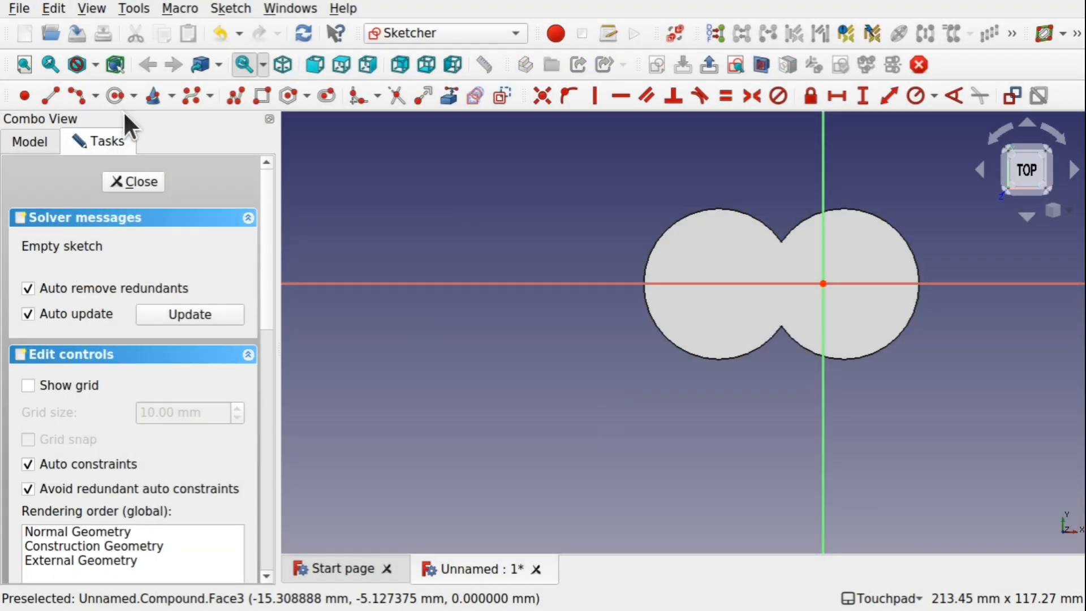
Draw a circle centred on the horizontal axis left of the body, plus a vertical line through its centre
left_click(104, 95)
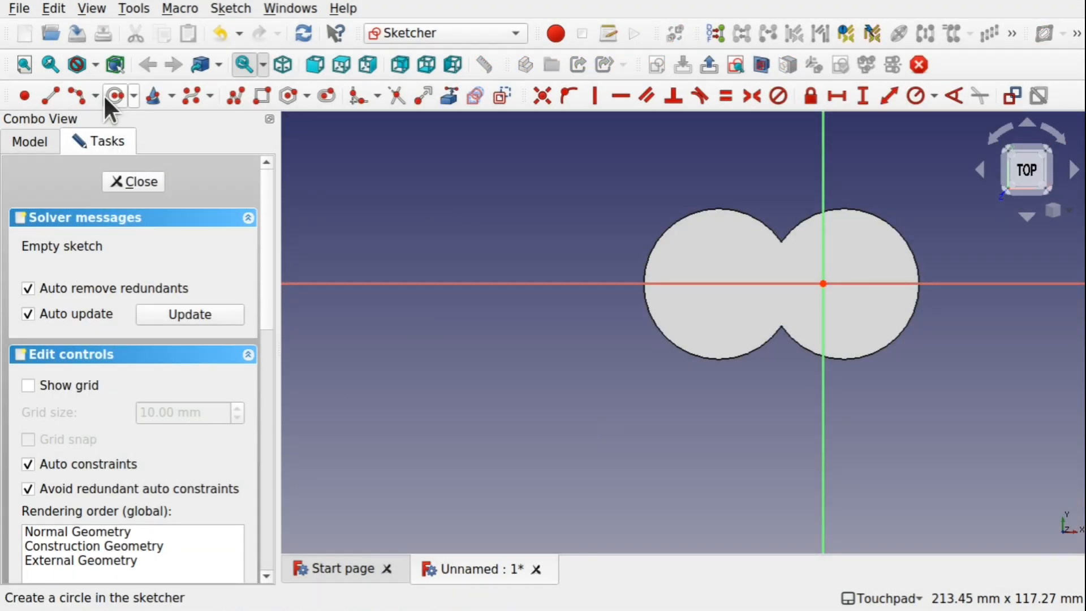
left_click(445, 283)
left_click(556, 346)
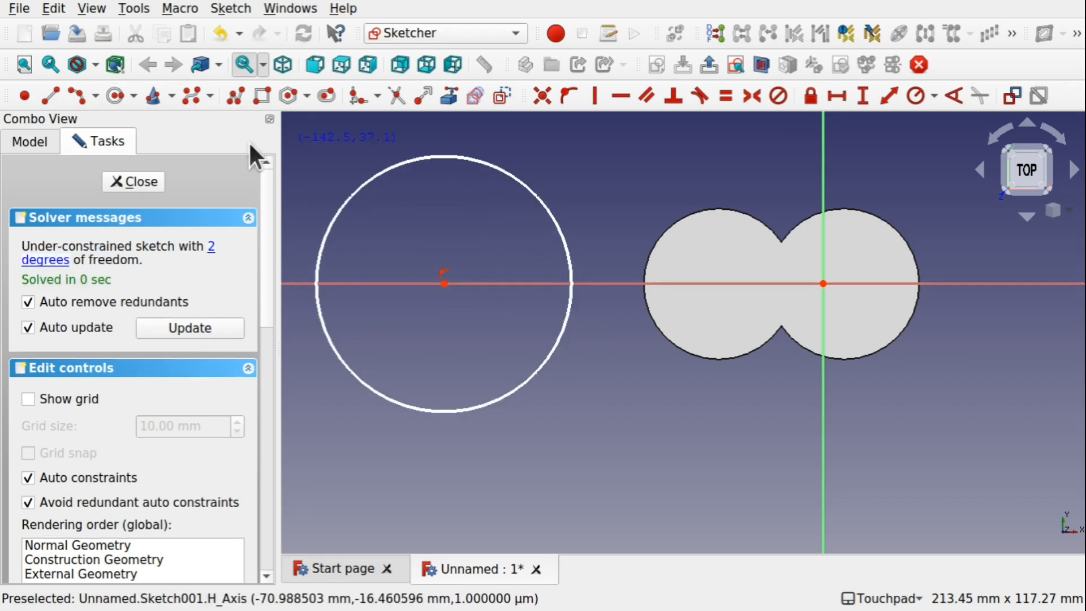
left_click(51, 95)
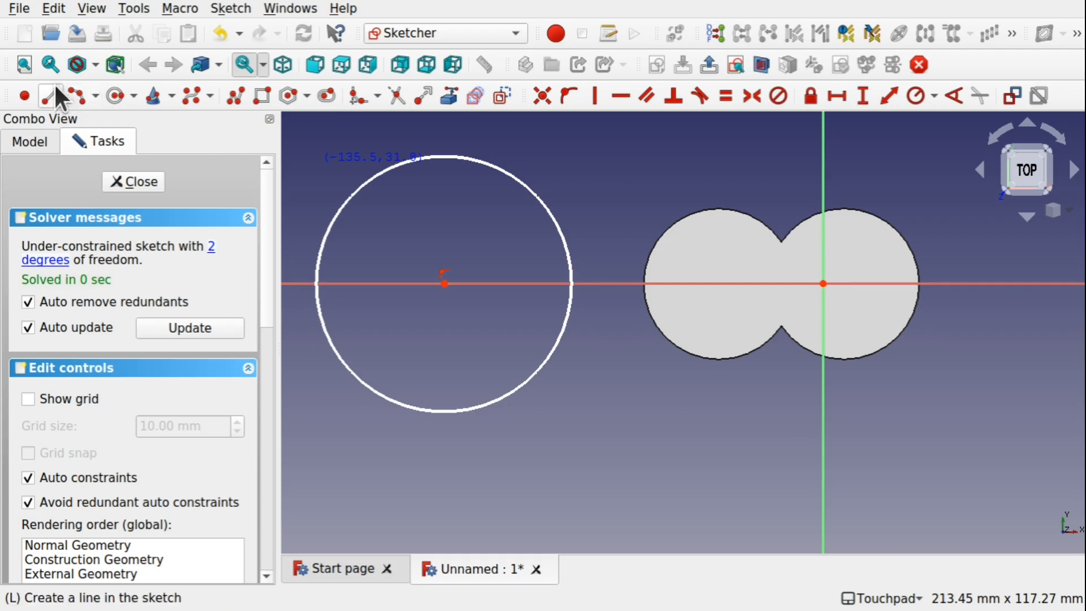
left_click(445, 154)
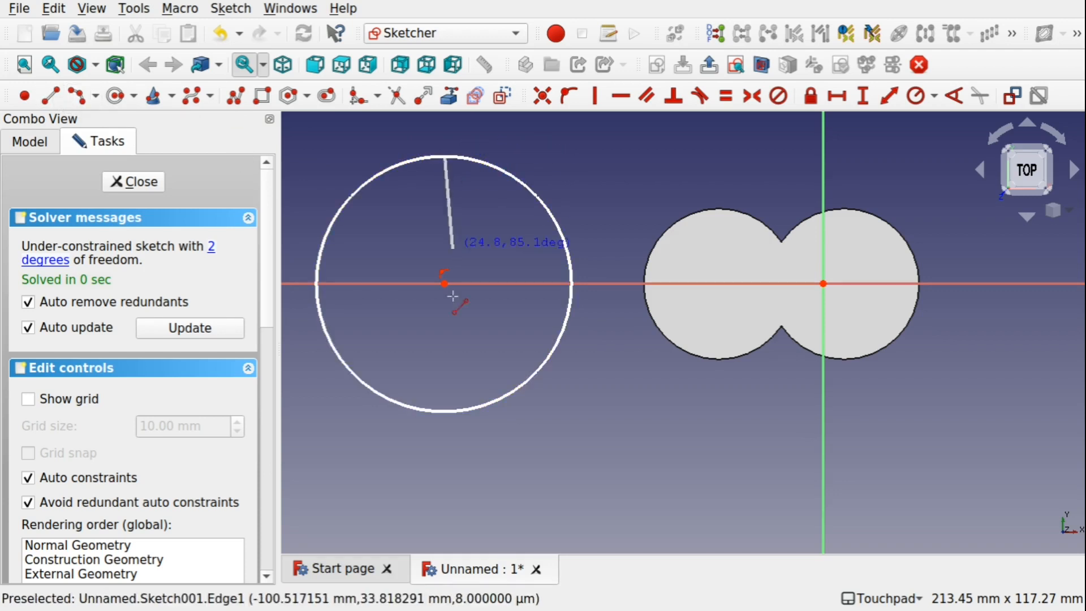
left_click(443, 412)
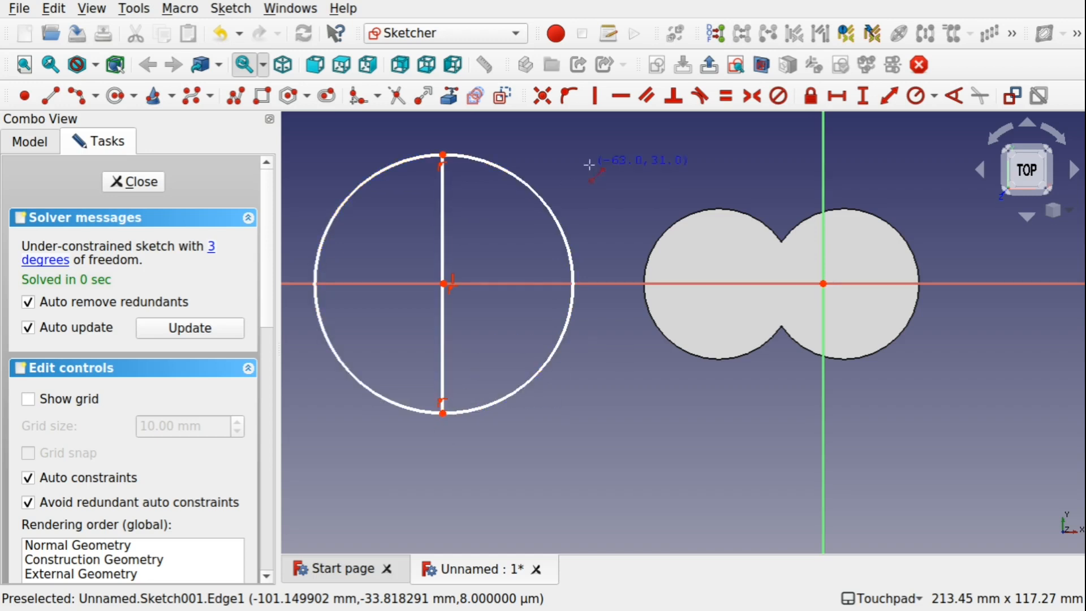
Trim away the circle's right half and mirror the remaining arc about the vertical line
left_click(398, 96)
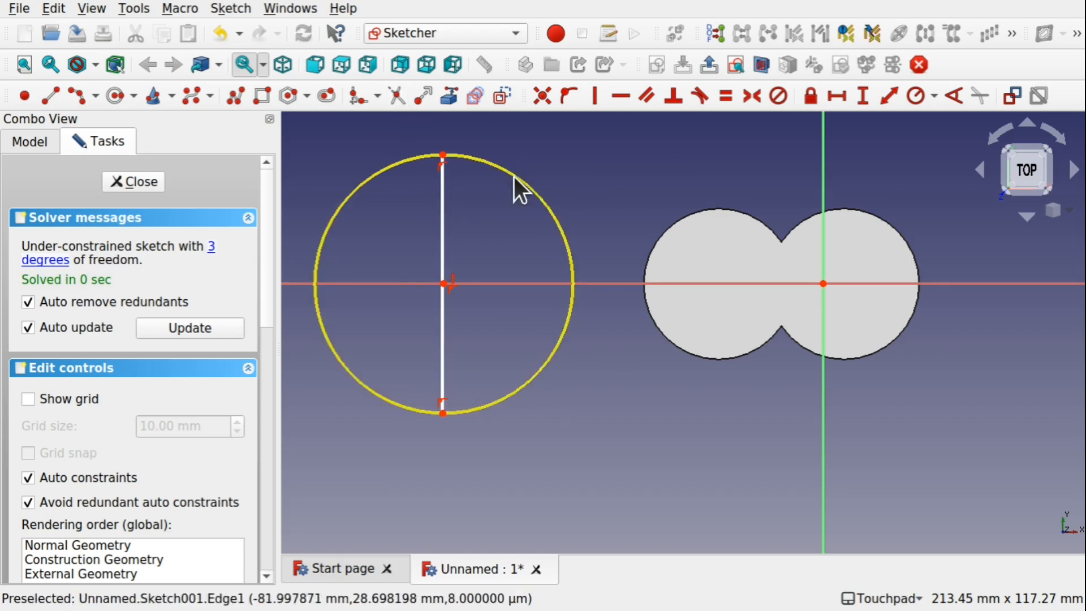
left_click(514, 176)
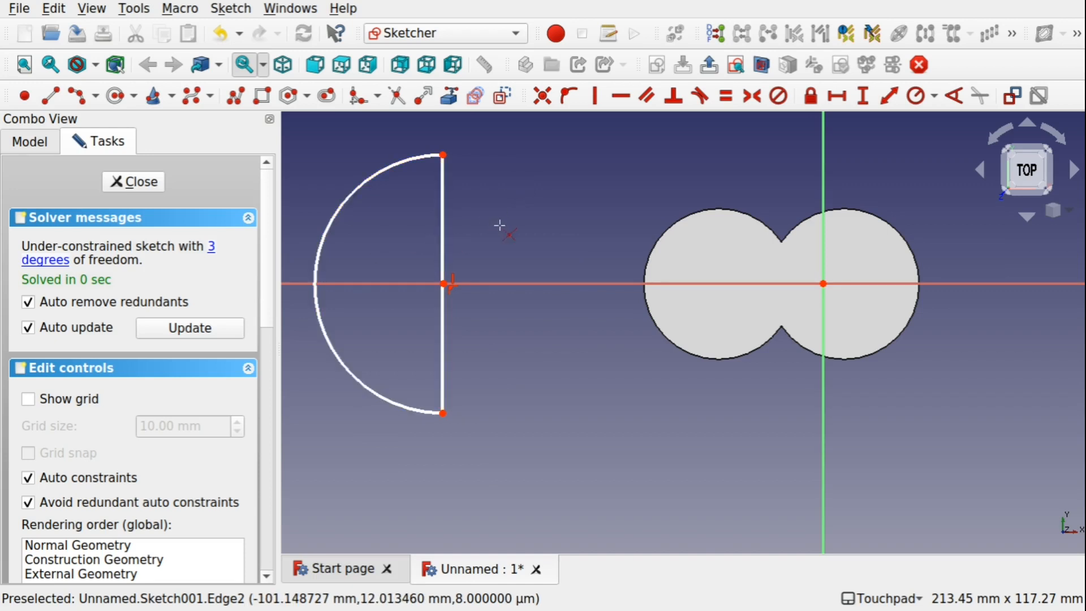
left_click(347, 197)
left_click(443, 257)
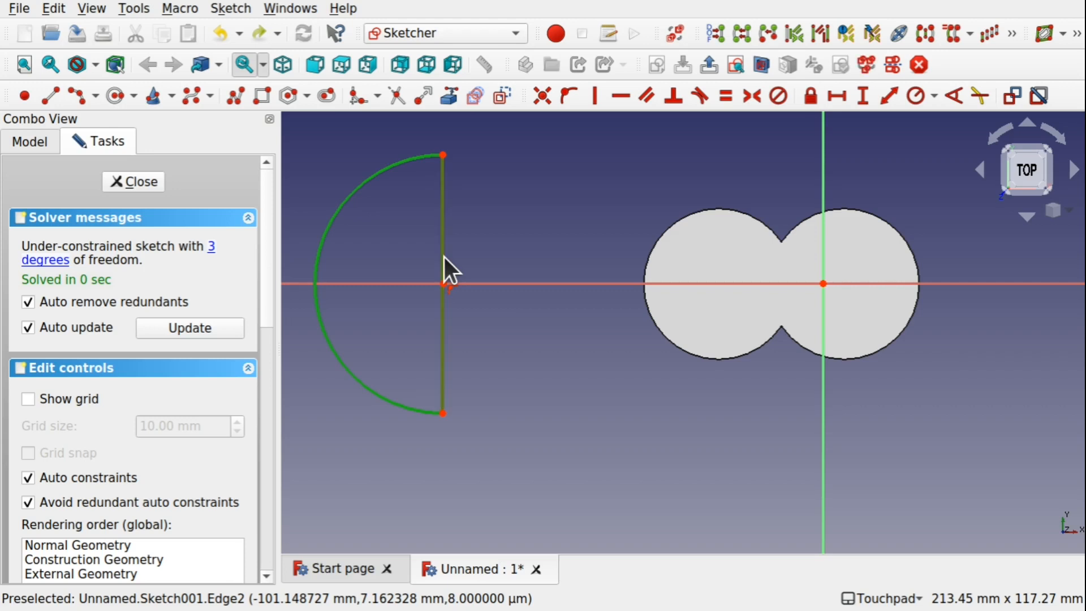
left_click(922, 31)
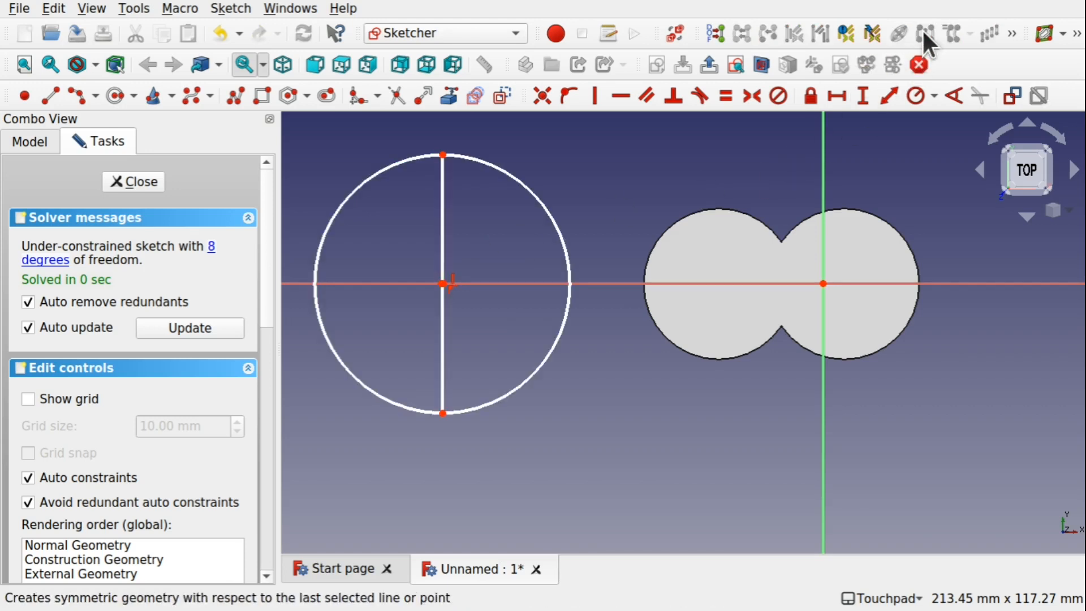
Delete the vertical line and make the two arcs' endpoints coincident at the top and bottom
left_click(440, 251)
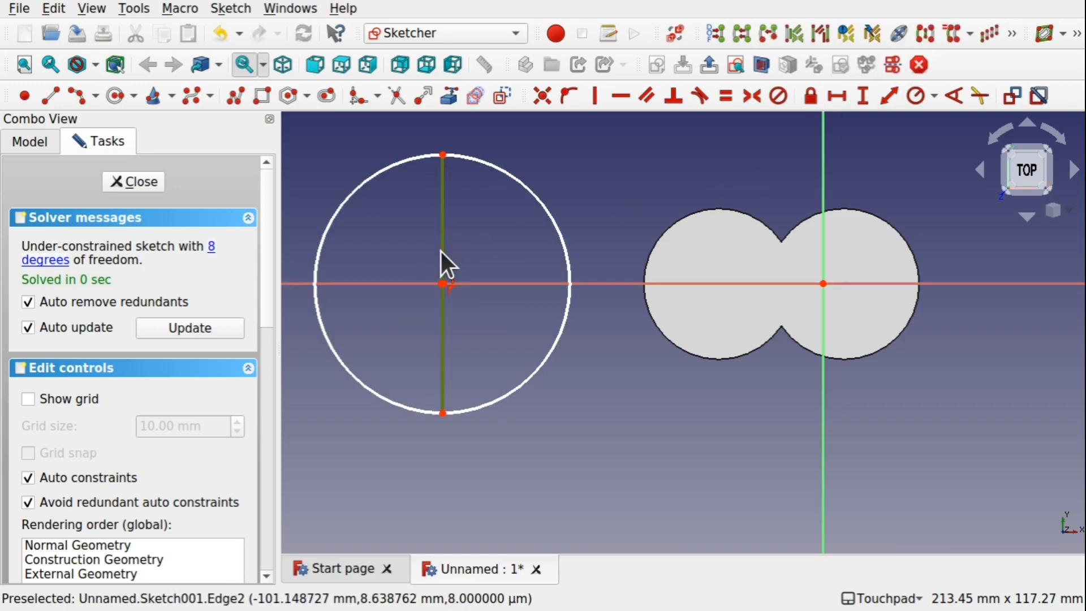
key("Delete")
left_click_drag(411, 129, 456, 164)
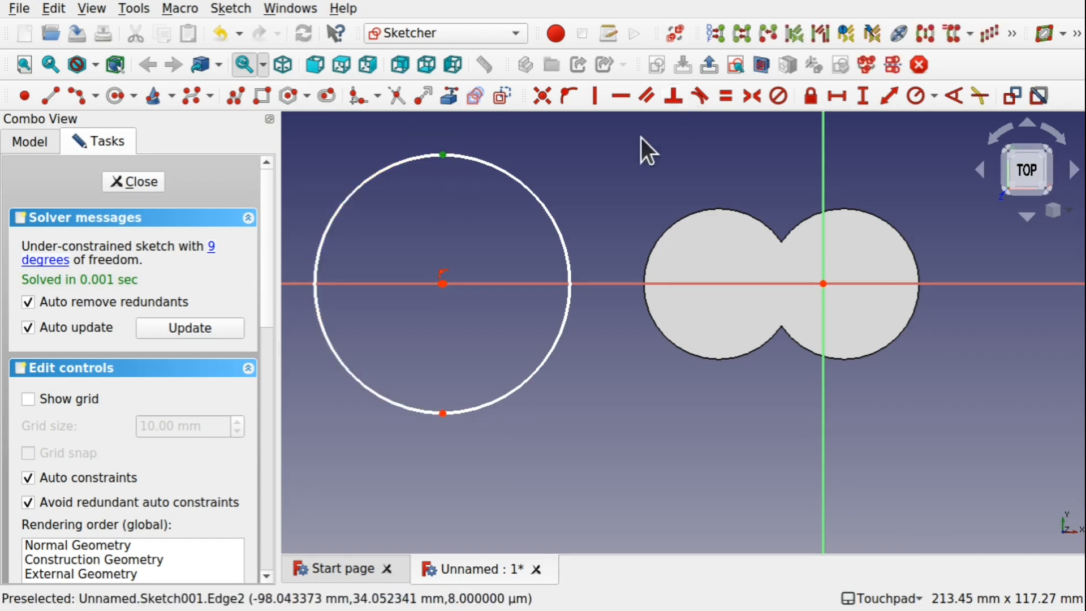
left_click(541, 95)
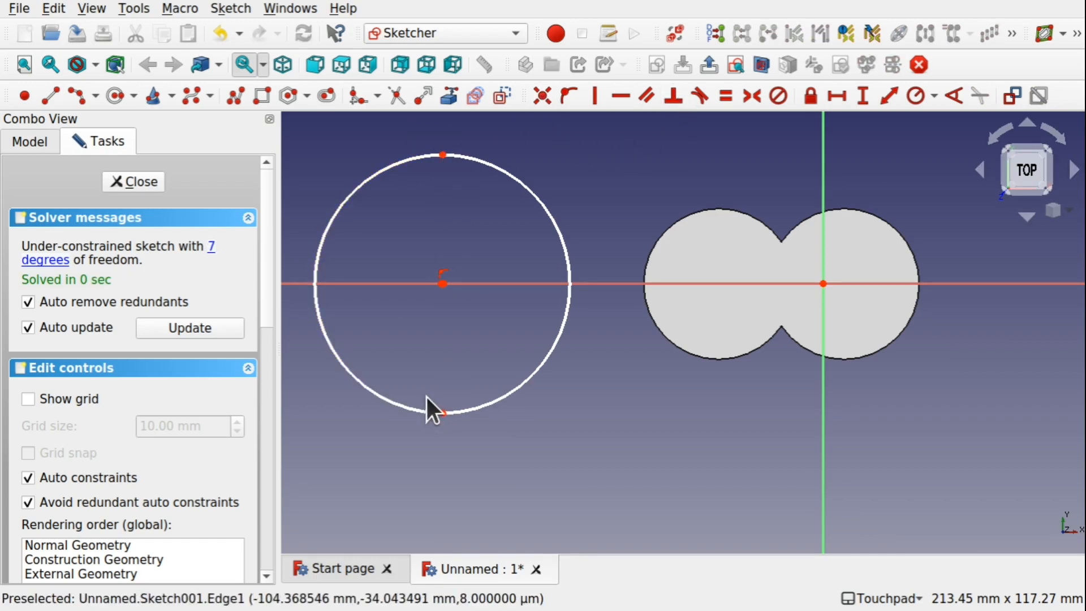
left_click_drag(426, 397, 463, 422)
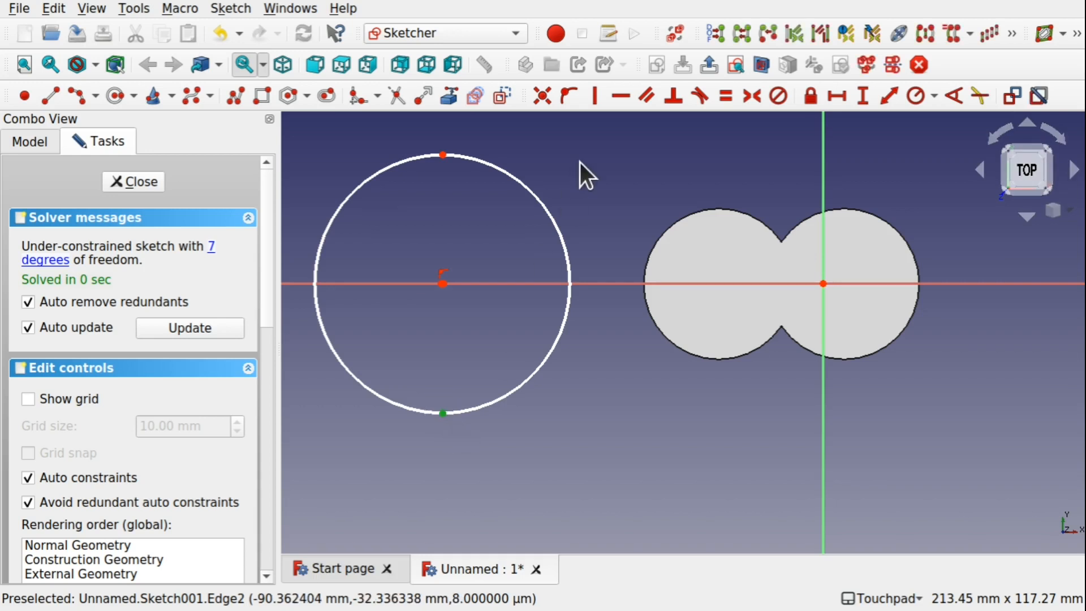
left_click(542, 95)
Try dragging the arcs' top joint, undo that move, and close the sketch
left_click_drag(455, 166, 399, 170)
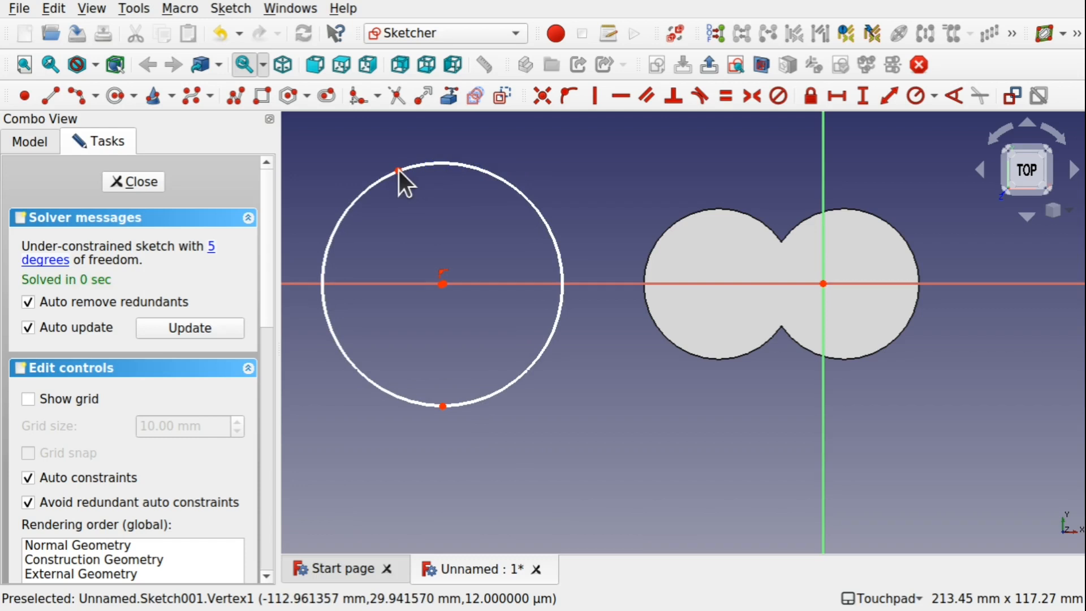
key("ctrl+z")
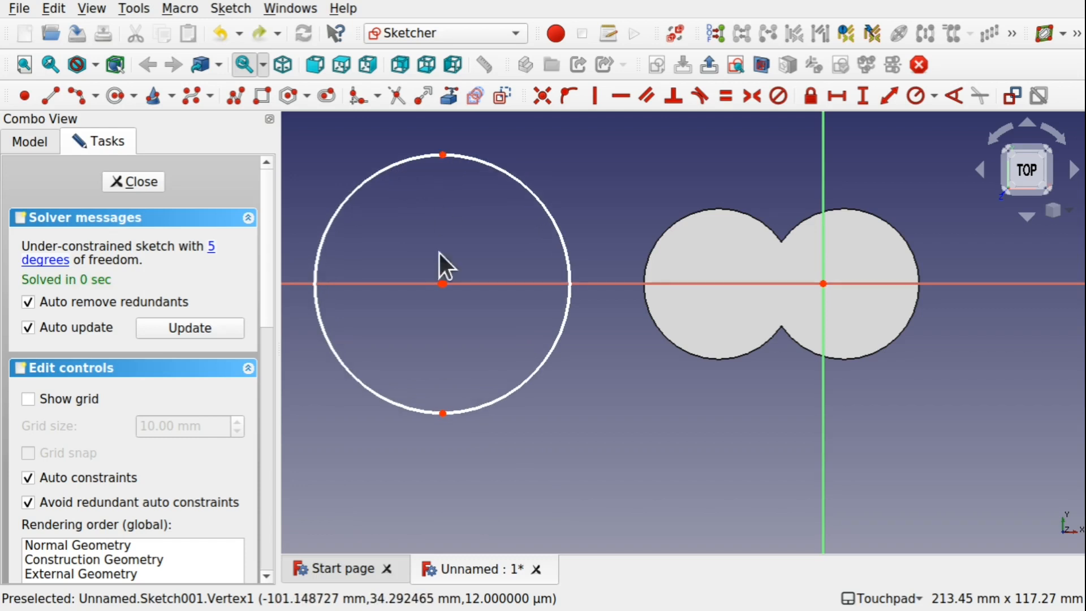
left_click(154, 182)
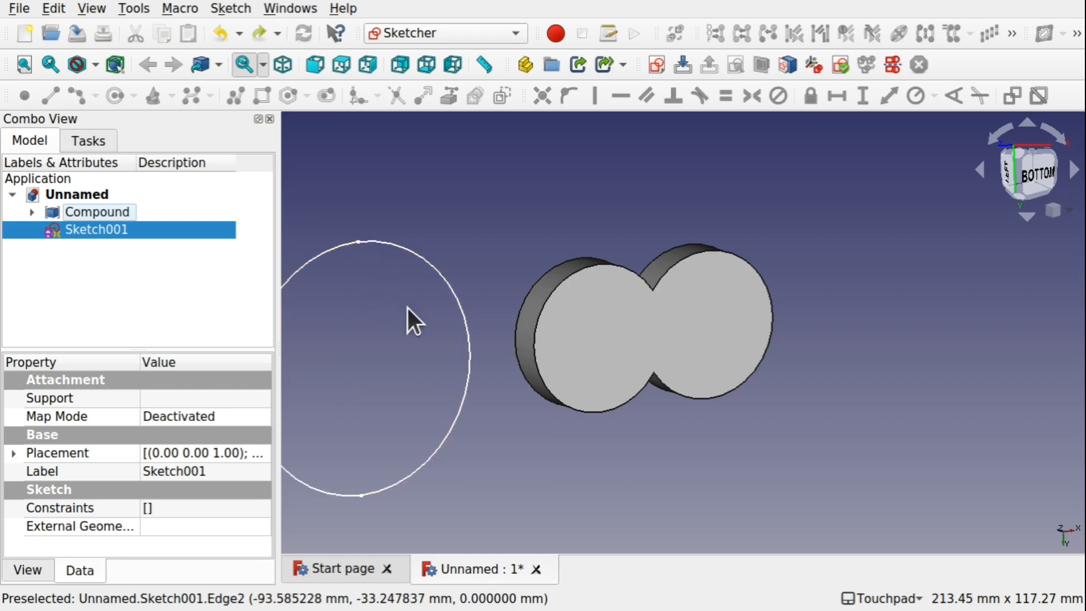
Switch to the Part workbench and extrude the sketch 10 mm along its normal
scroll(387, 322, "down", 2)
middle_click_drag(387, 322, 463, 339, "shift")
left_click(463, 25)
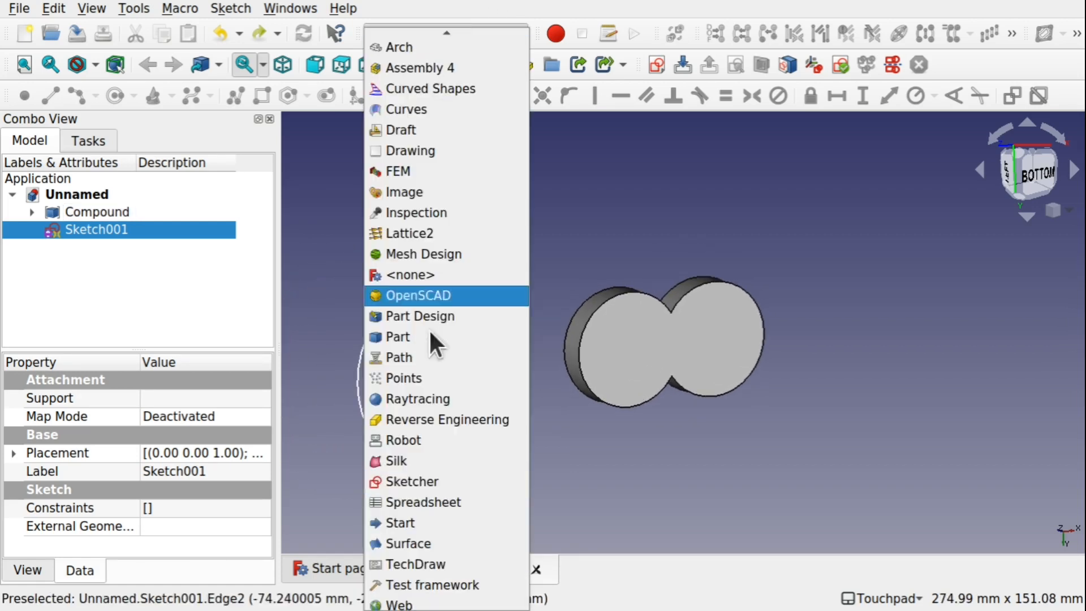
left_click(463, 334)
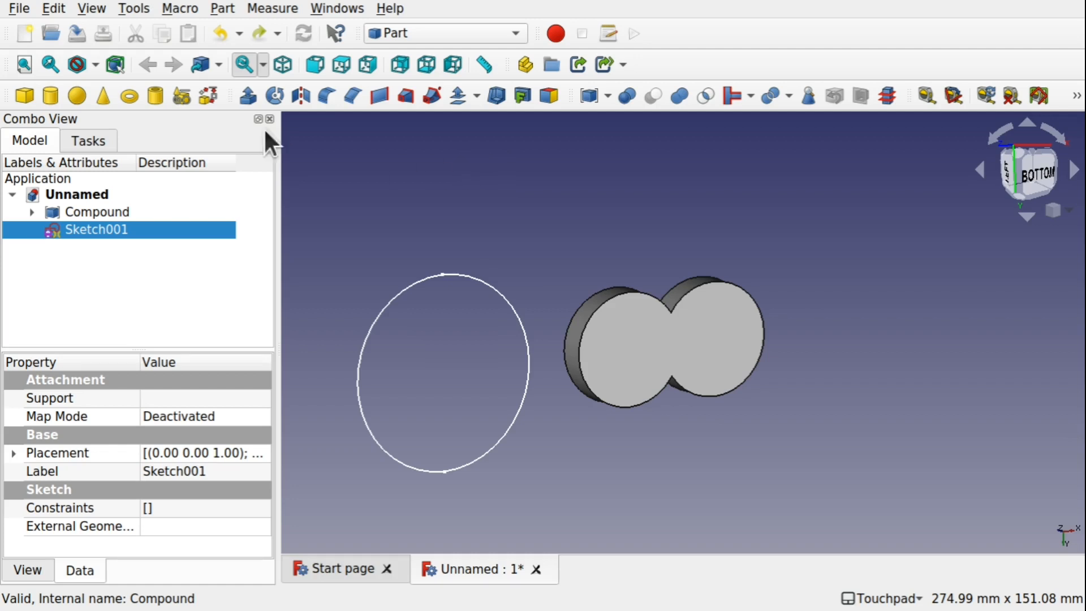
left_click(248, 95)
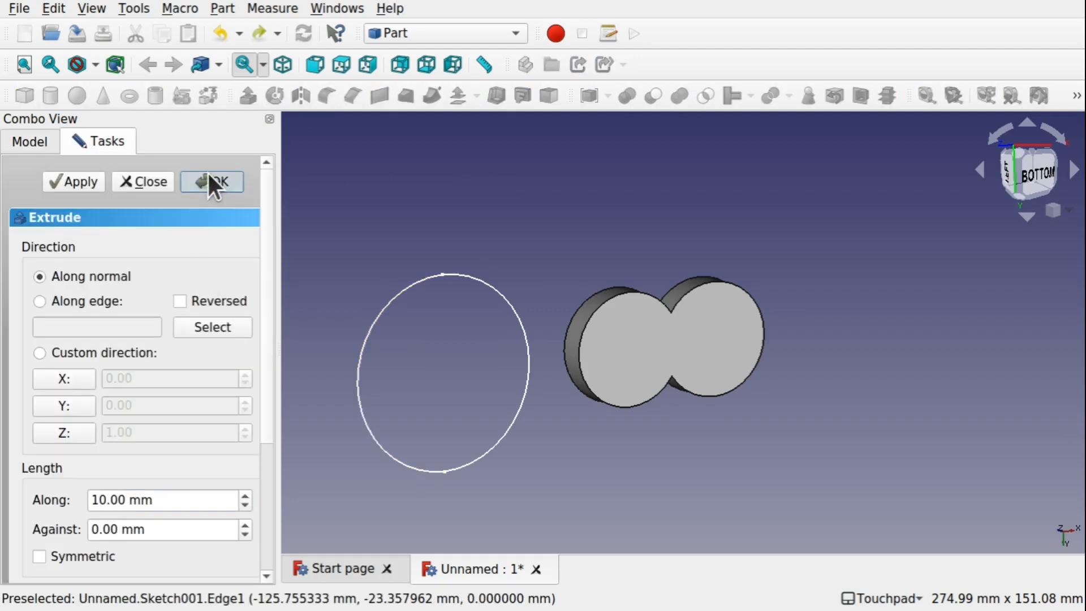
left_click(210, 183)
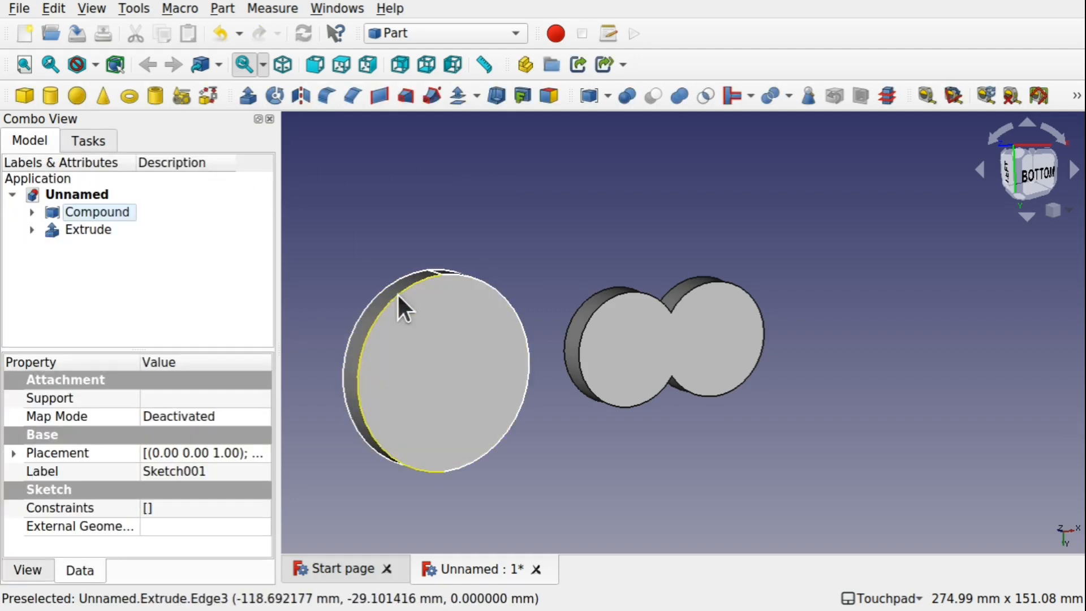
Move the extruded two-arc solid away from the compound with the Transform tool
left_click(552, 294)
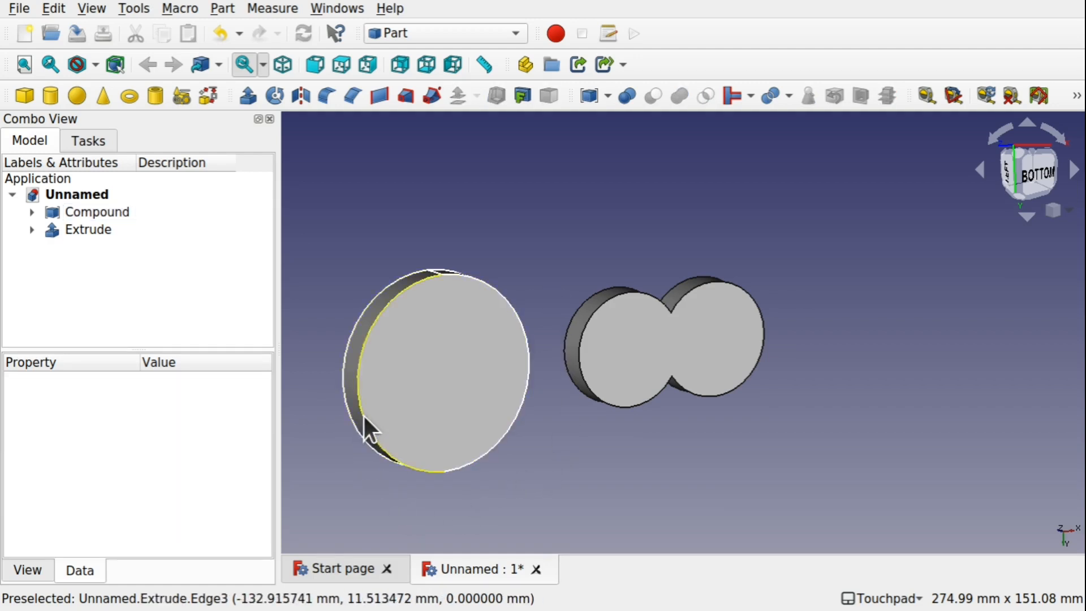
scroll(422, 339, "down", 5)
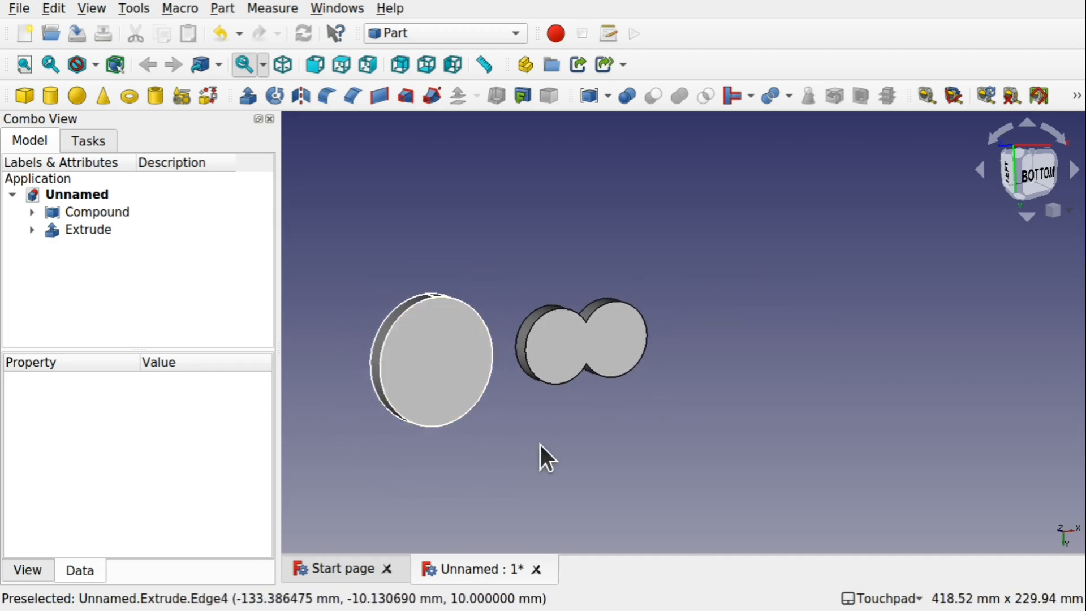
left_click_drag(645, 375, 653, 428, "shift")
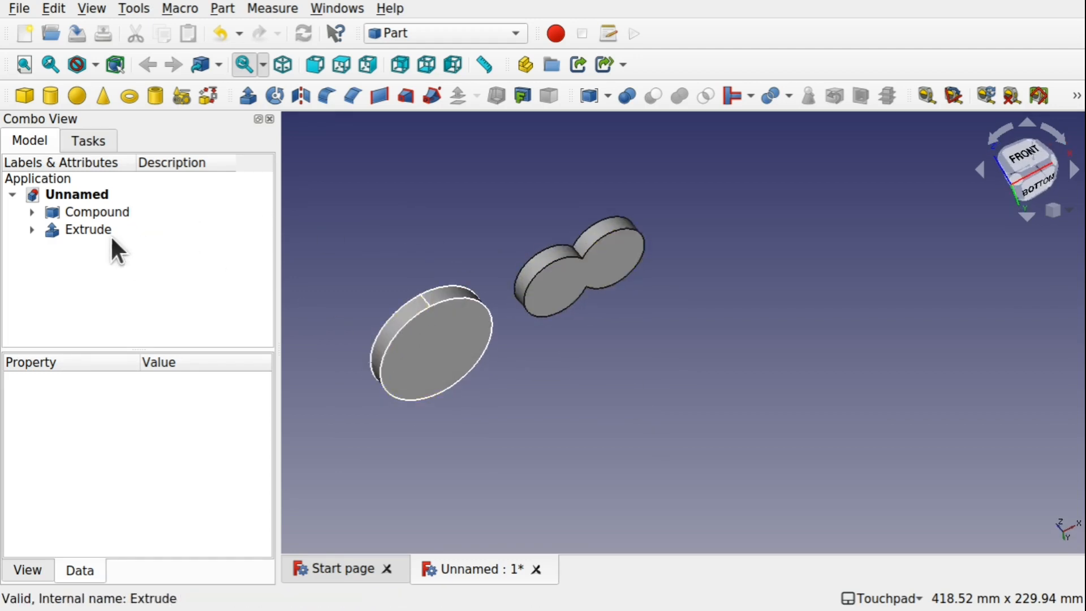
left_click(90, 228)
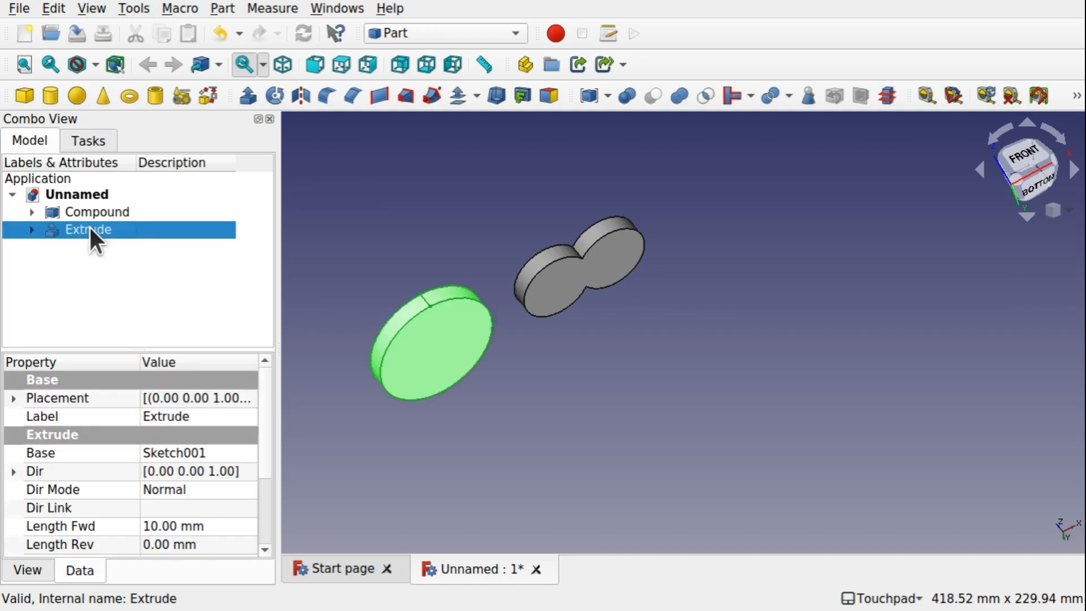
right_click(90, 228)
left_click(186, 35)
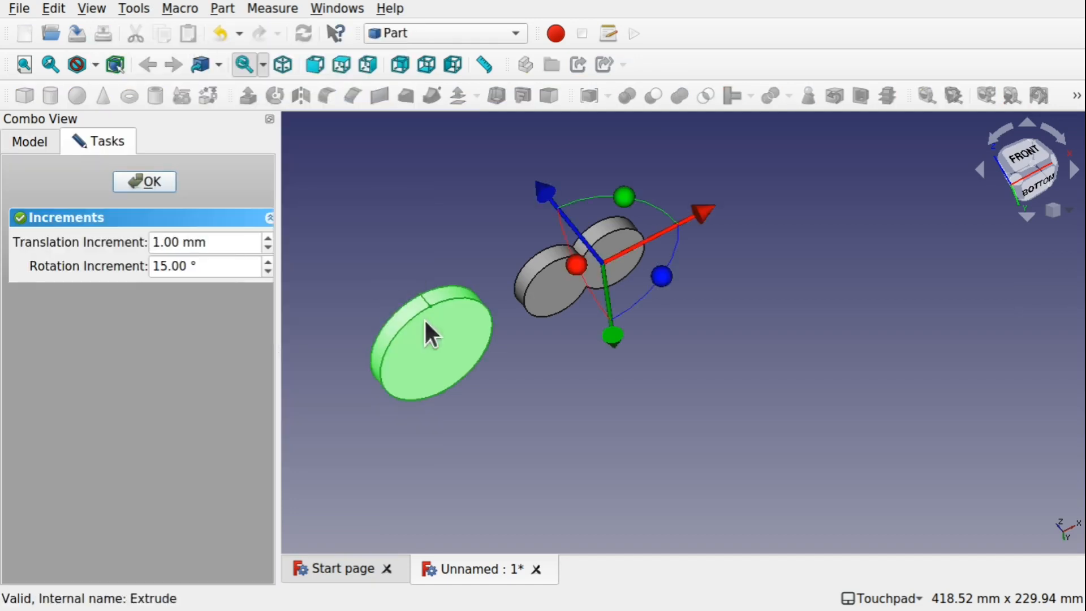
left_click_drag(545, 195, 767, 314)
left_click_drag(827, 363, 775, 351)
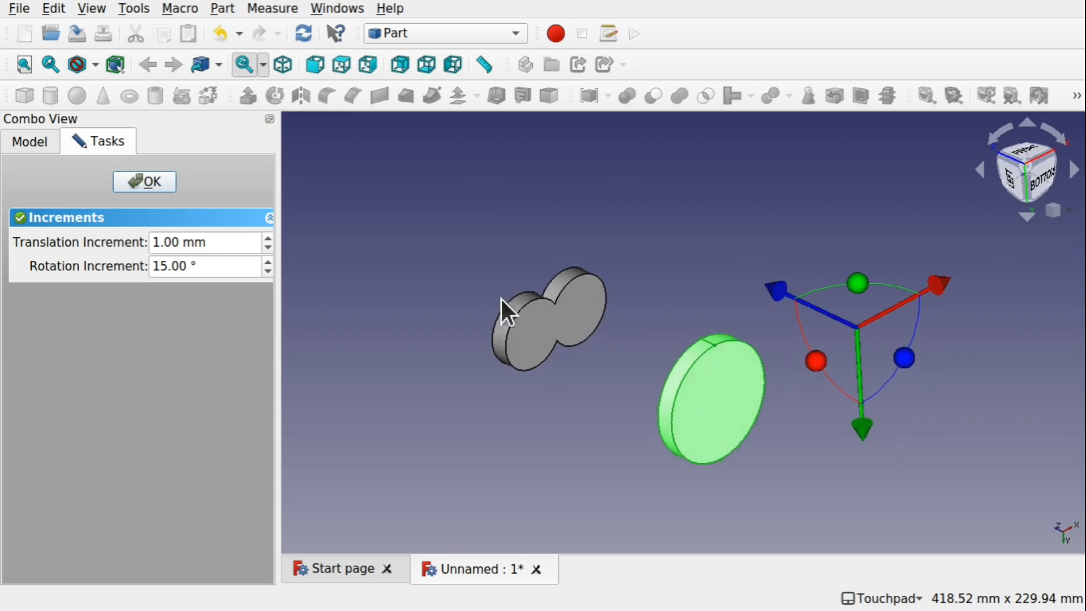
left_click(144, 181)
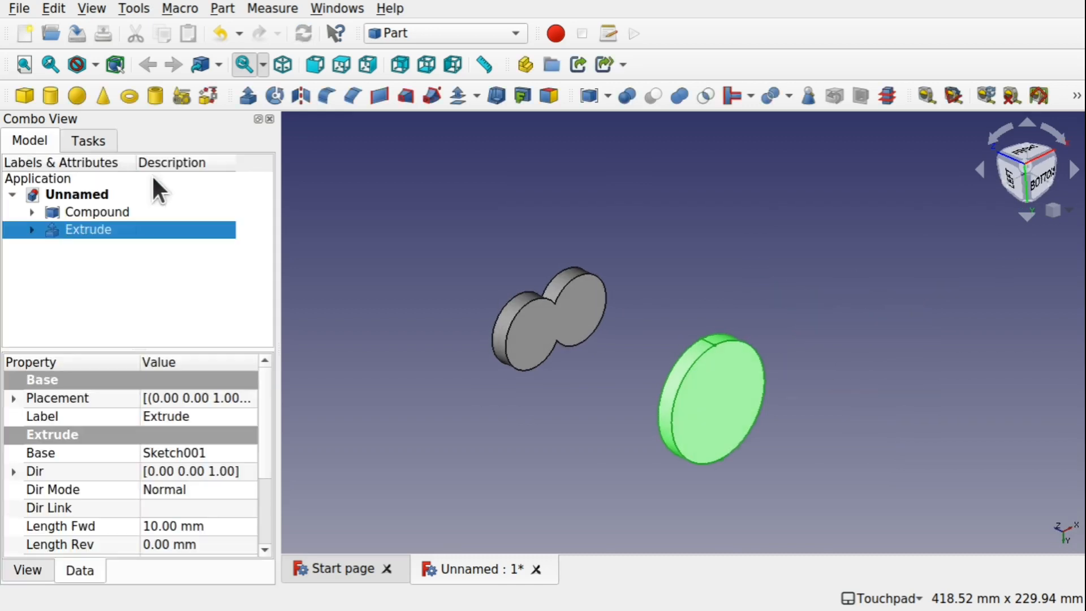
Switch to the Curves workbench and create a Blend Solid between a compound face and the facing extrusion face
left_click(447, 24)
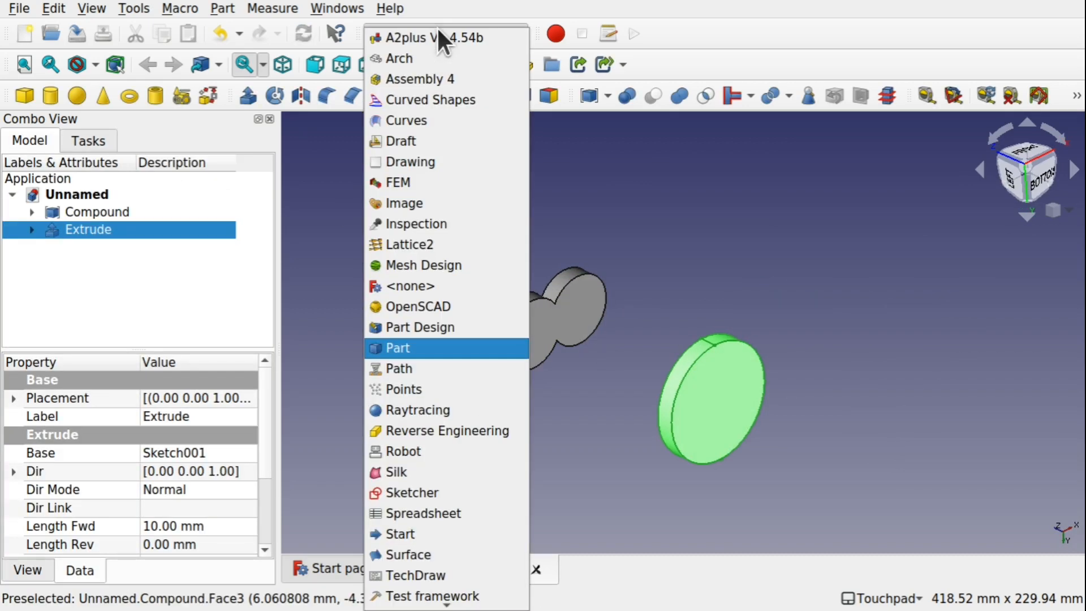
left_click(426, 127)
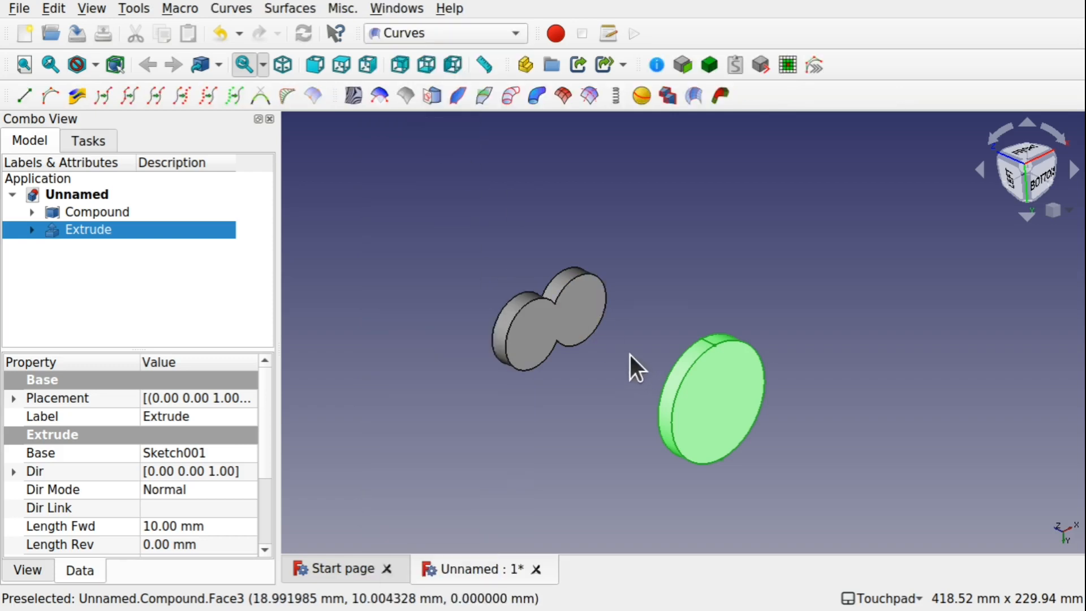
scroll(630, 355, "down", 3)
left_click_drag(630, 355, 643, 404, "shift")
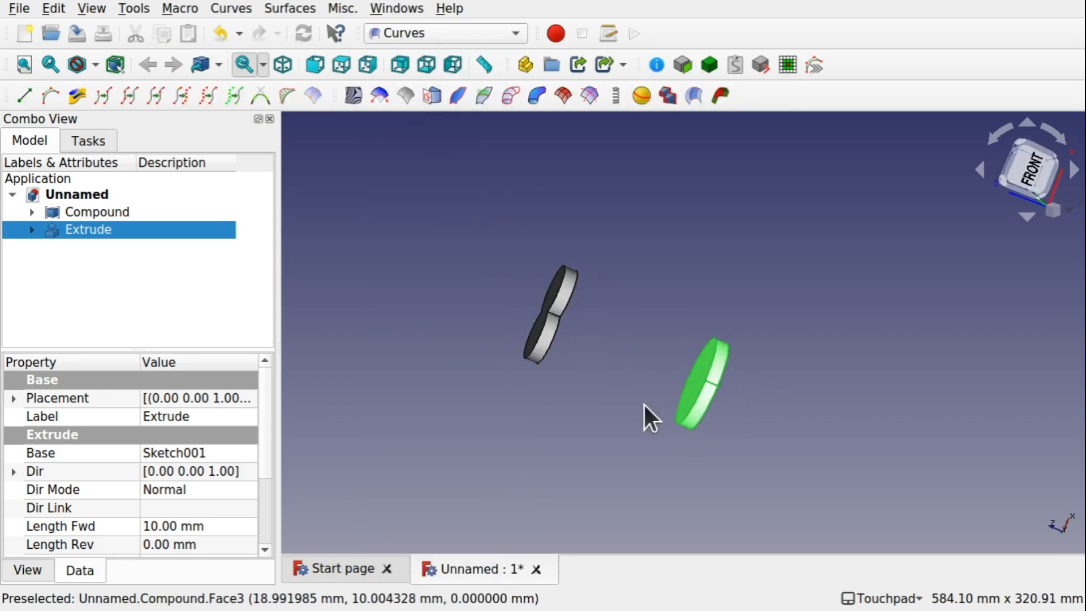
scroll(635, 378, "up", 4)
left_click(641, 387)
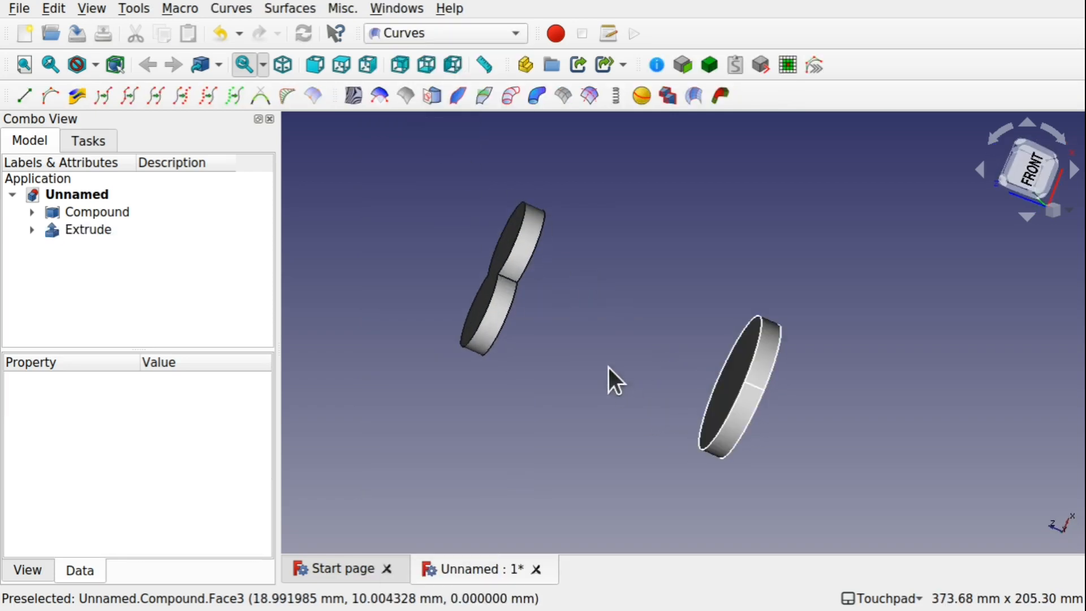
left_click_drag(608, 367, 524, 321, "shift")
left_click(531, 305)
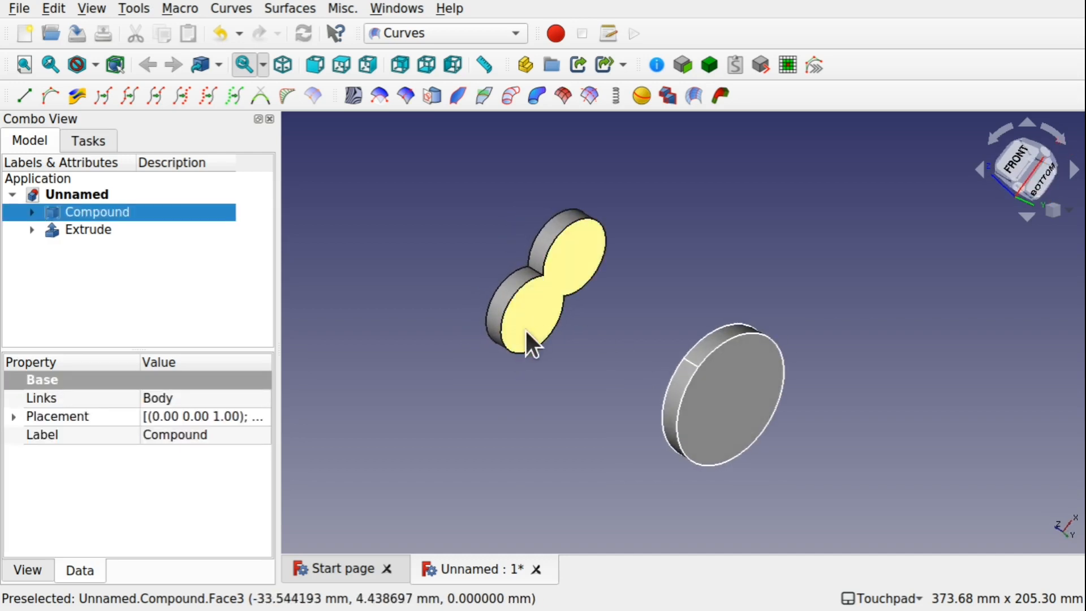
left_click(504, 350, "ctrl")
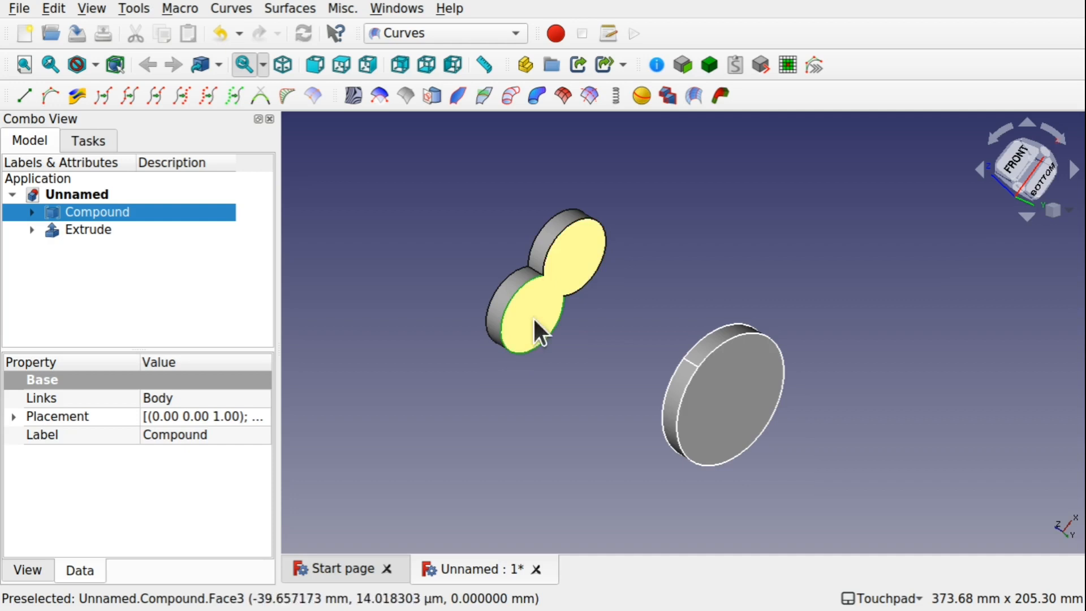
left_click(603, 224, "ctrl")
left_click_drag(557, 291, 667, 338, "shift")
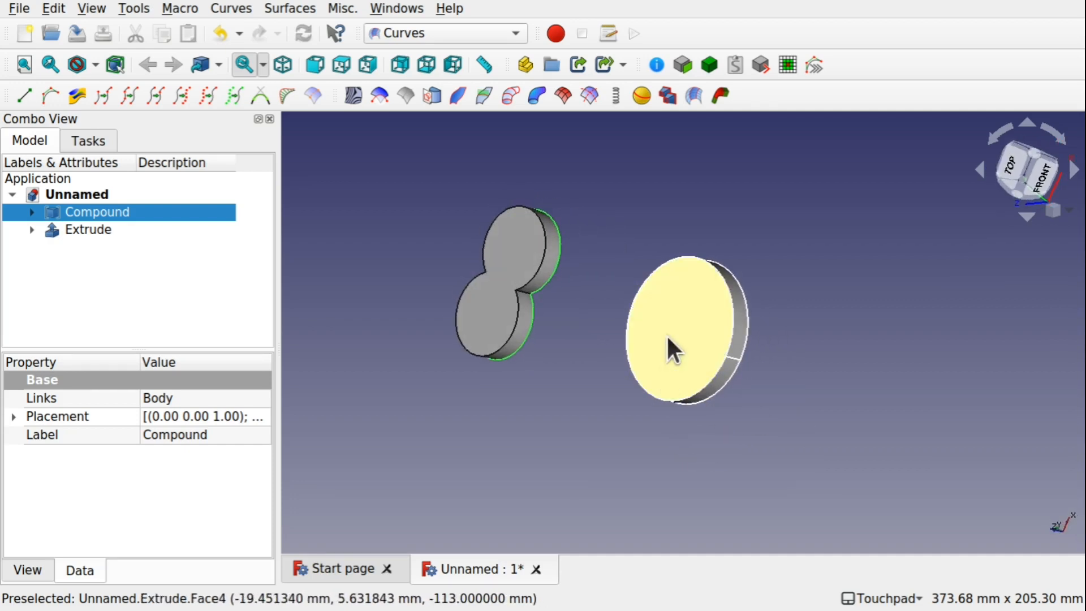
left_click(668, 338, "ctrl")
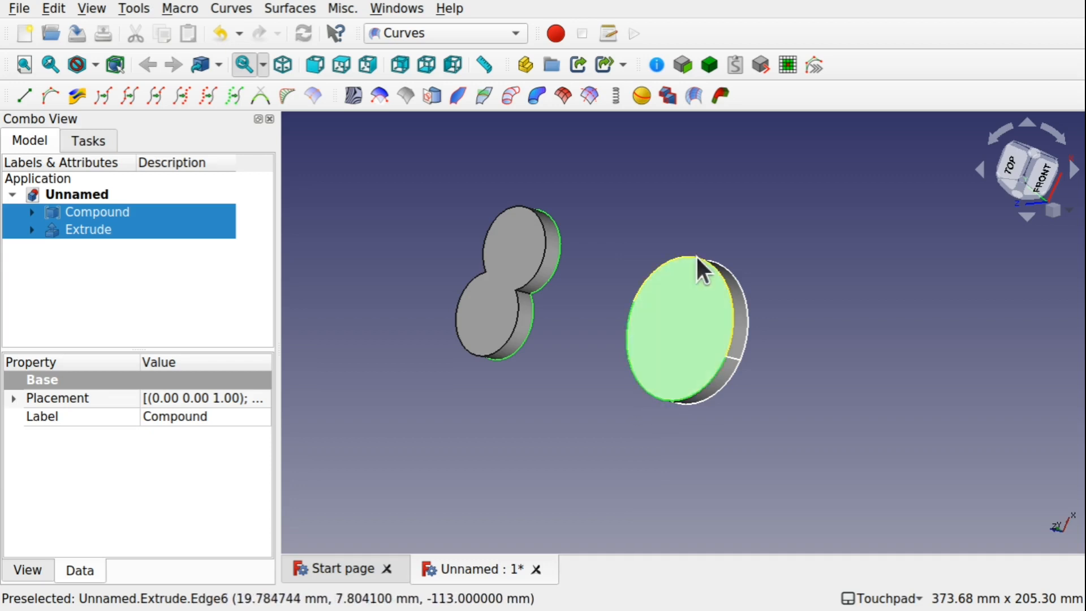
left_click(720, 96)
Set the Blend Solid's Continuity1 and Continuity2 to 0
left_click_drag(771, 291, 671, 192, "shift")
left_click_drag(749, 366, 739, 287, "shift")
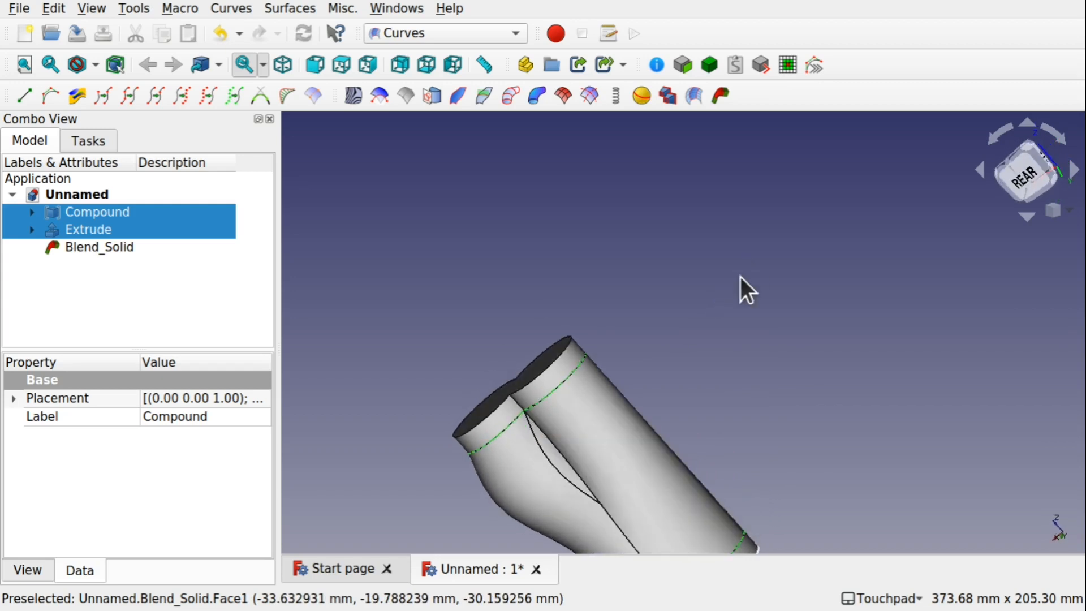
left_click_drag(555, 501, 504, 530, "shift")
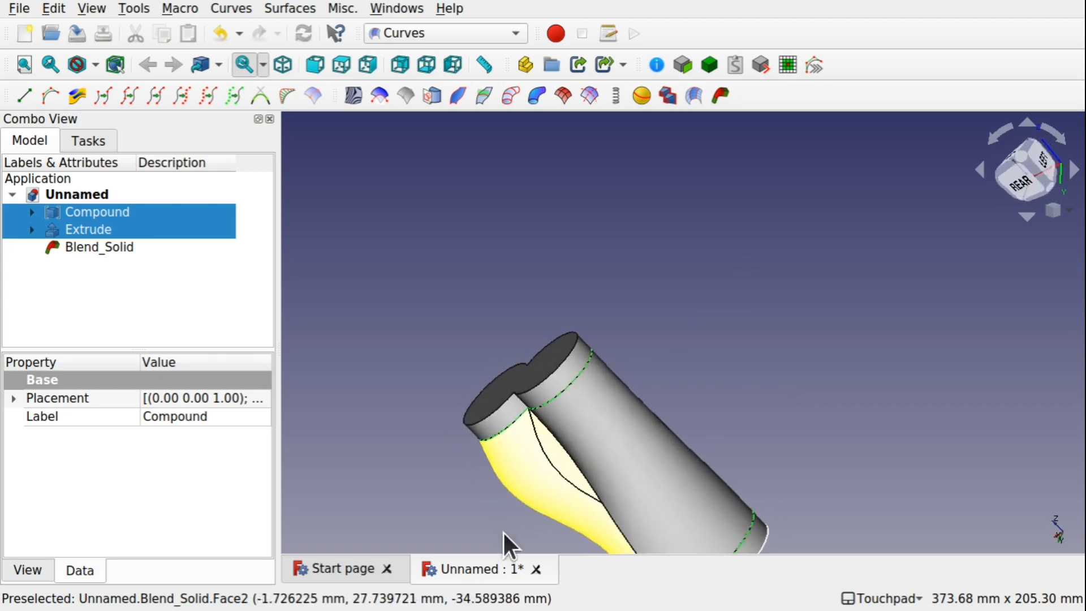
left_click(93, 249)
left_click(165, 471)
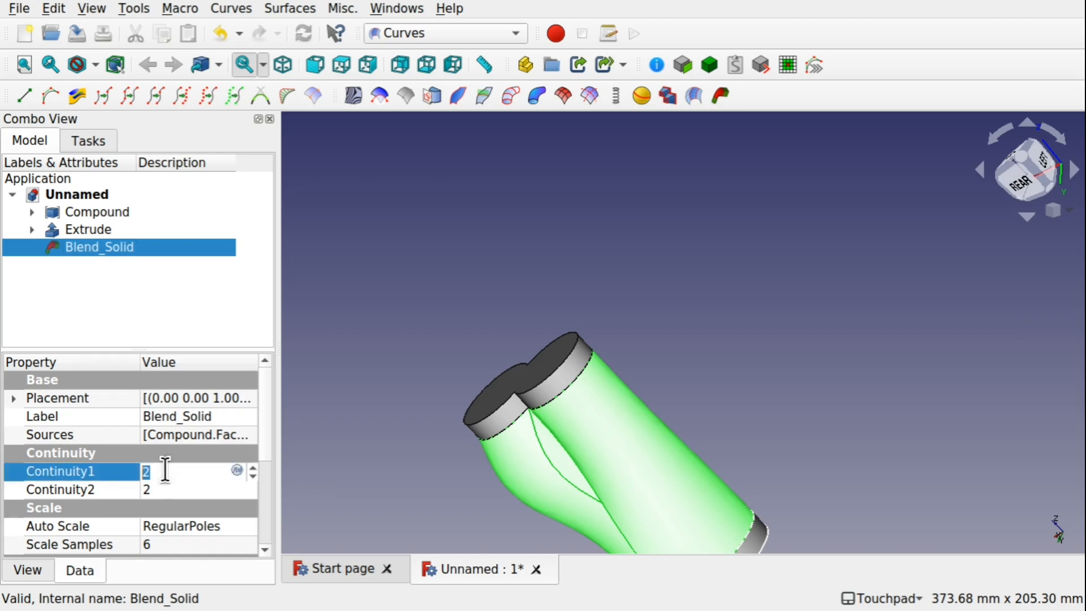
type("0")
left_click(178, 487)
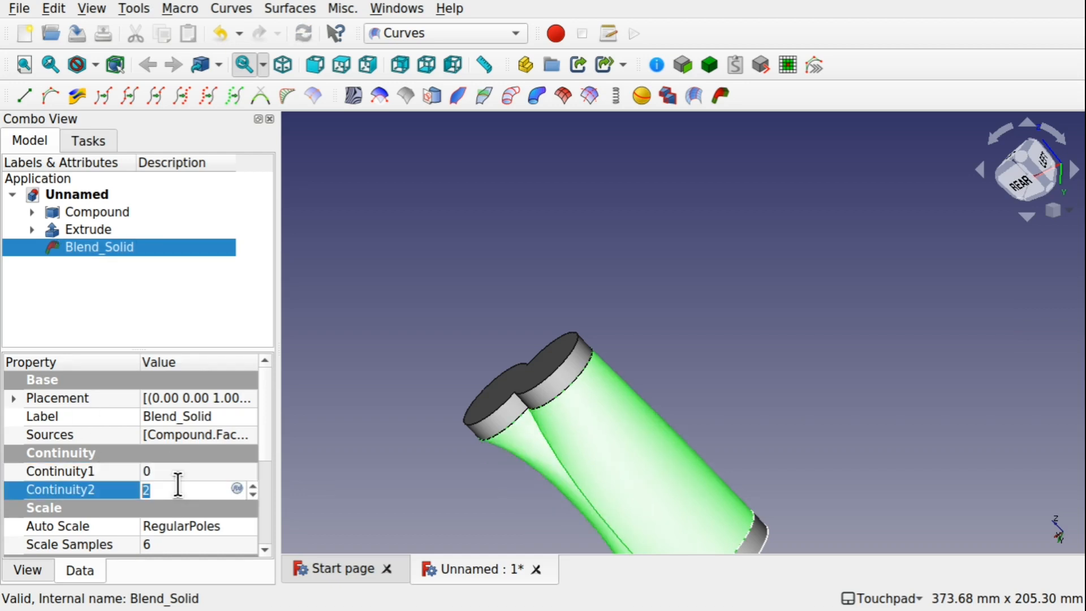
type("0")
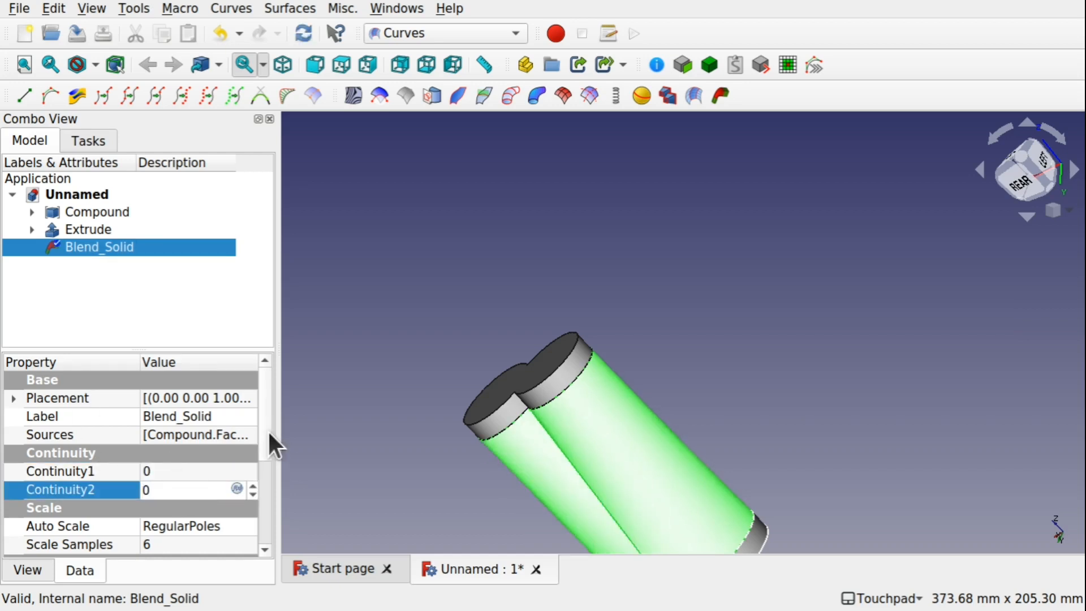
key("Return")
Delete the Blend Solid
scroll(269, 462, "down", 2)
left_click_drag(273, 480, 273, 489)
left_click_drag(551, 359, 580, 431, "shift")
left_click(580, 431)
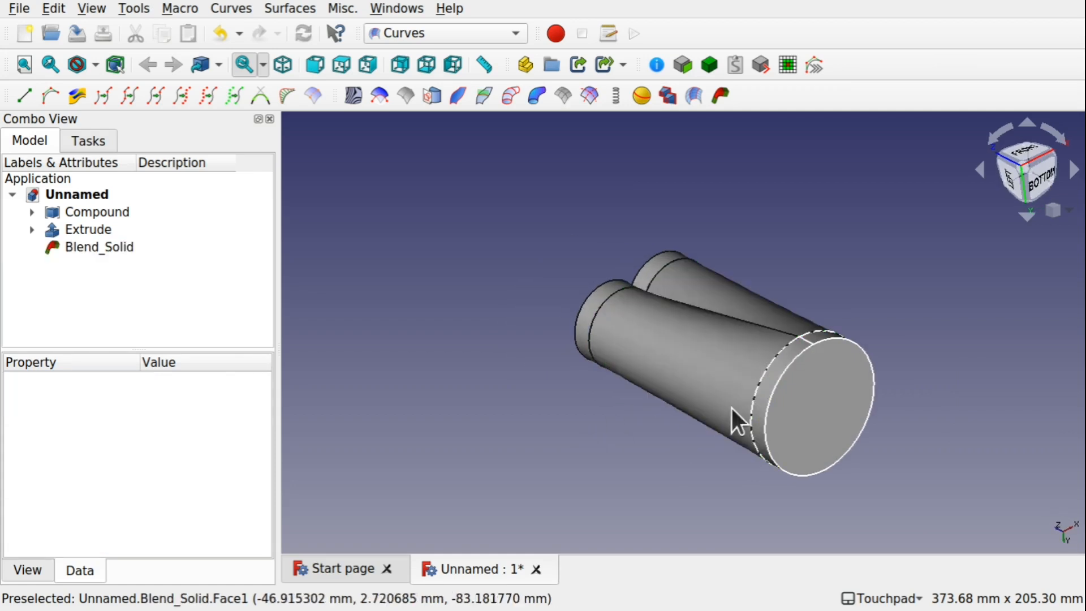
left_click_drag(731, 408, 783, 448, "shift")
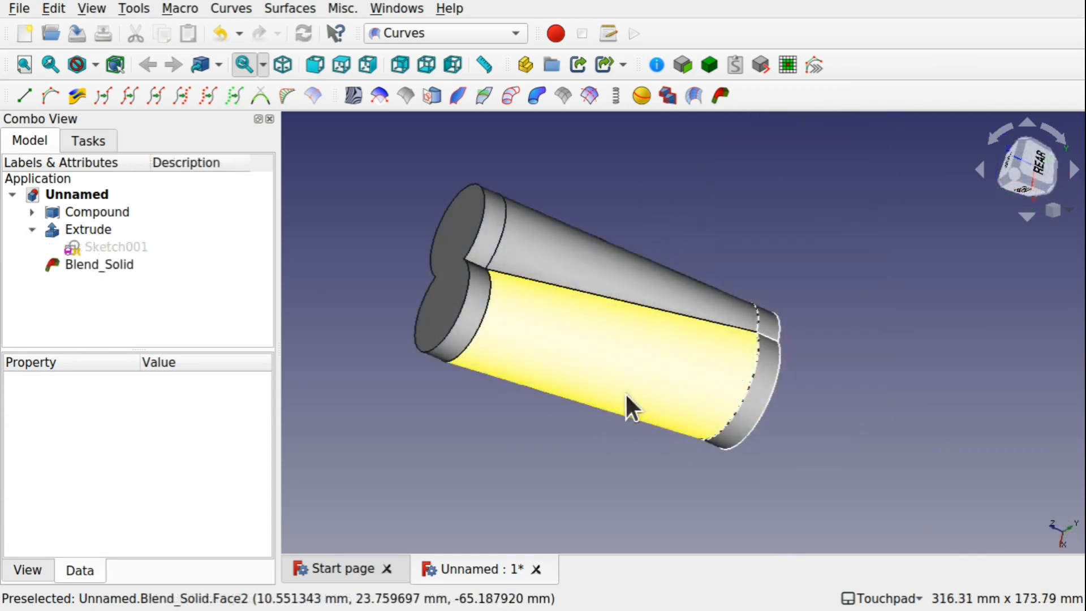
left_click_drag(931, 371, 765, 346, "shift")
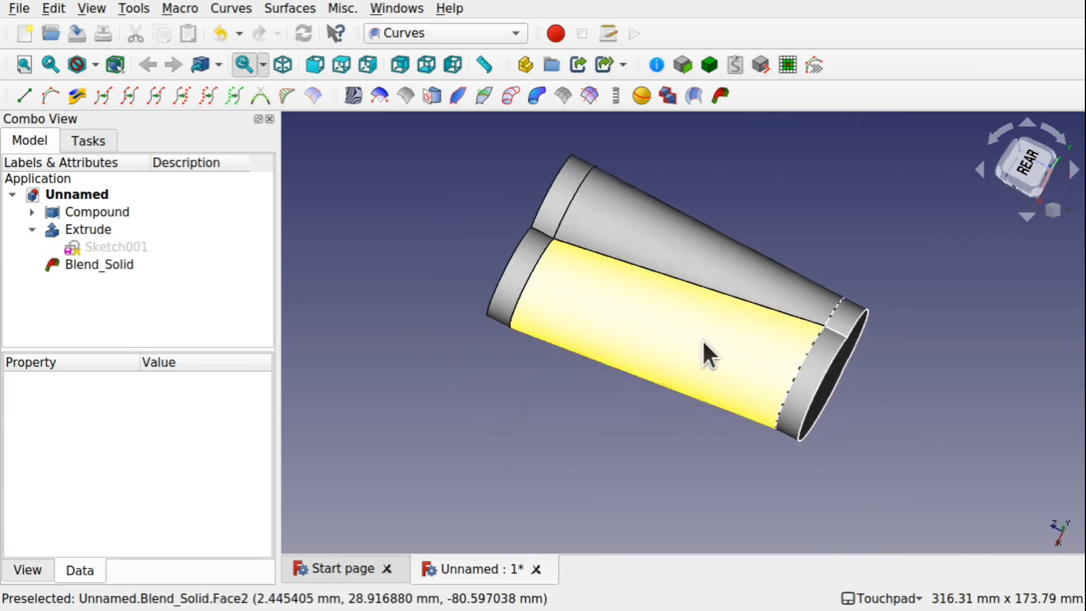
left_click(701, 338)
key("Delete")
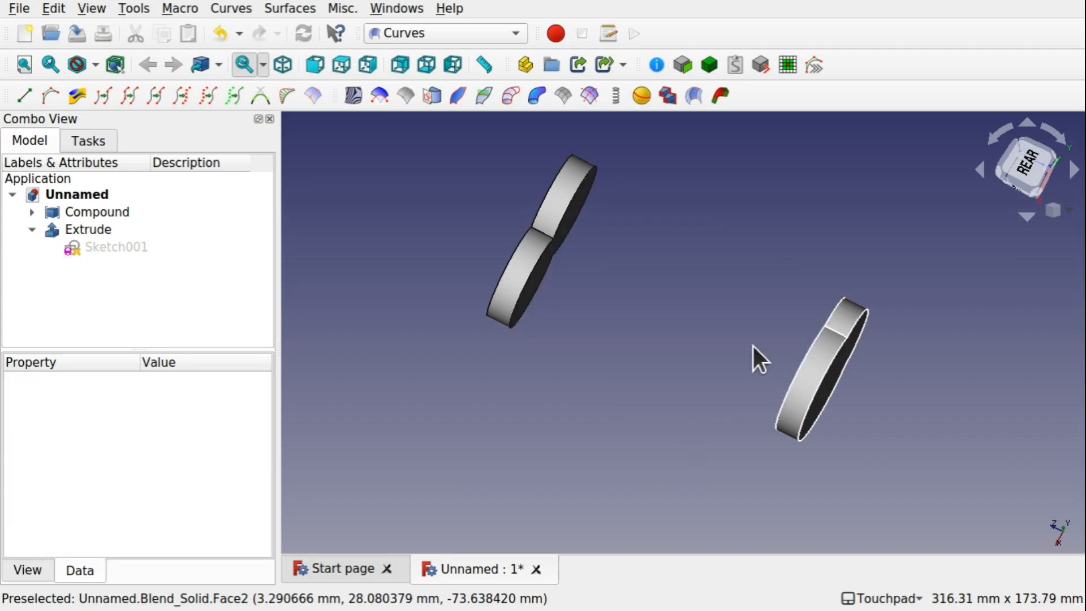
Try to join the extrusion's end-face edges into a B-spline curve with Join Curves
left_click_drag(623, 256, 608, 323, "shift")
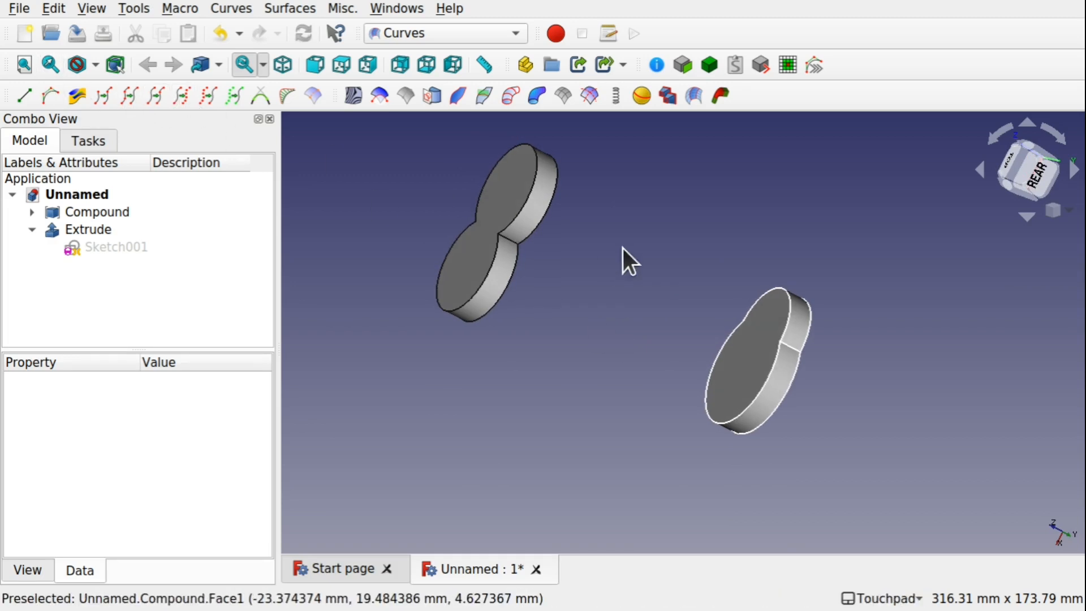
left_click(708, 399)
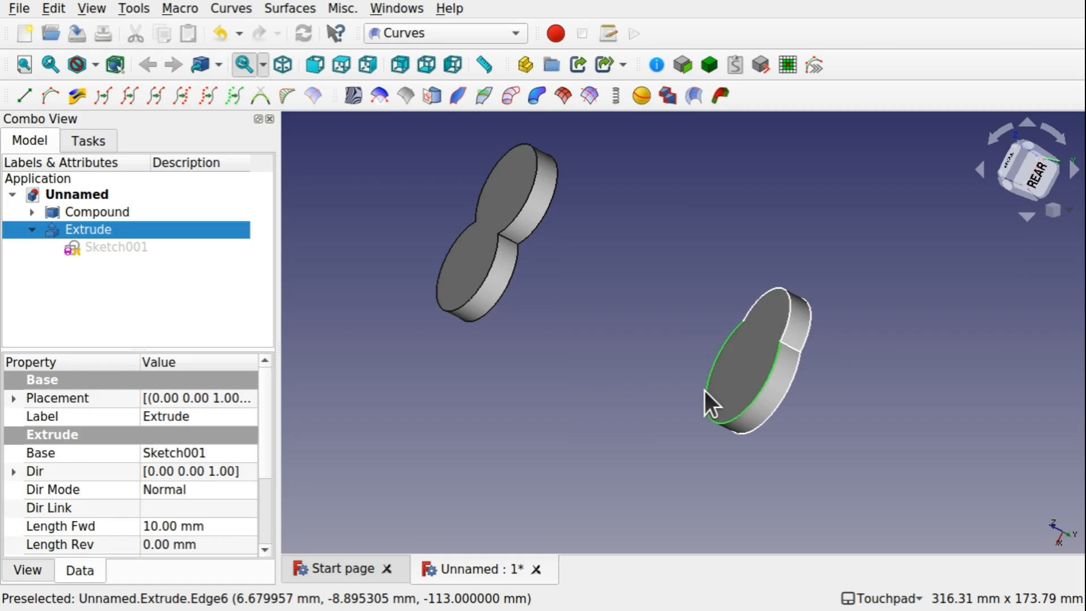
left_click(752, 307, "ctrl")
left_click_drag(751, 350, 834, 368, "shift")
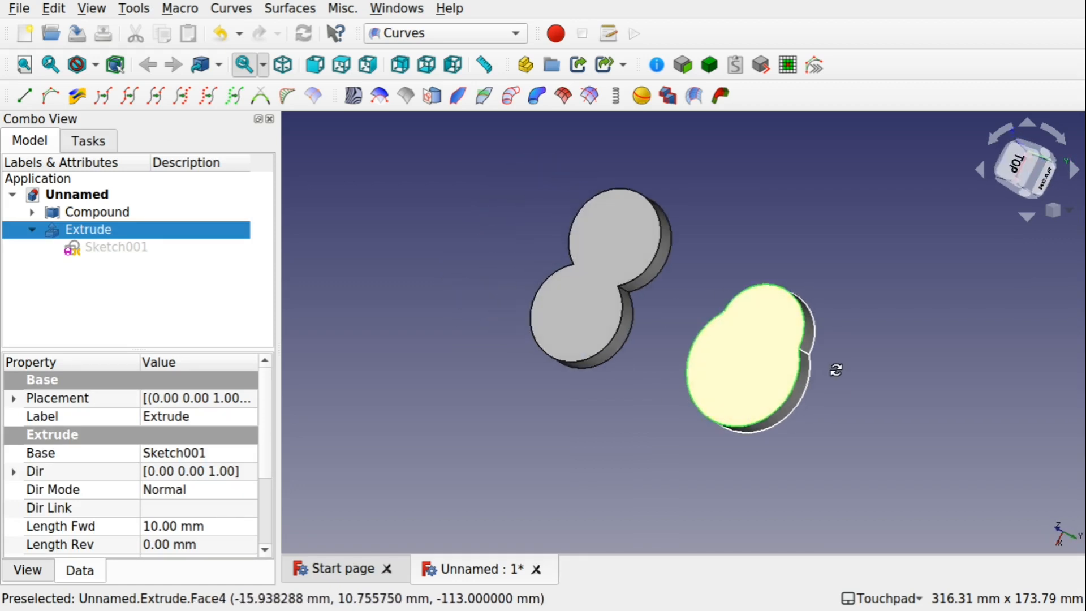
scroll(771, 346, "up", 4)
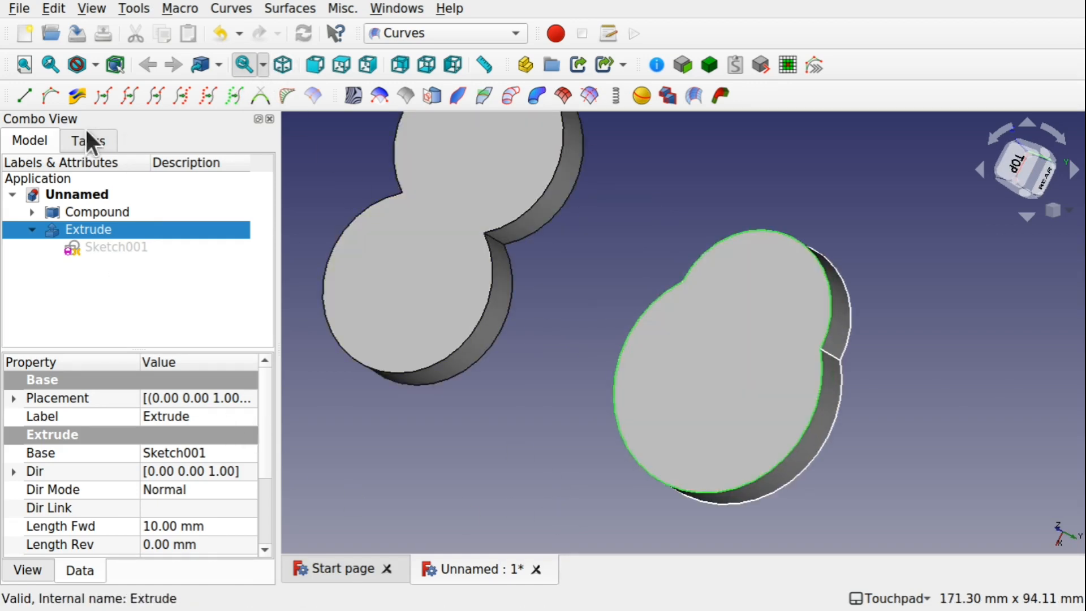
left_click(135, 97)
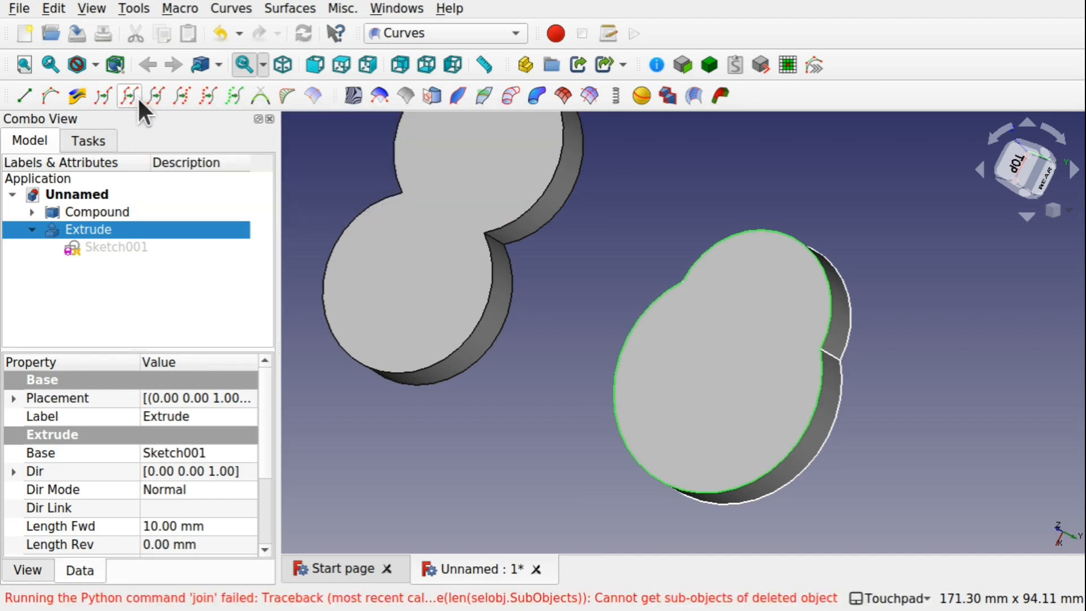
left_click(597, 314)
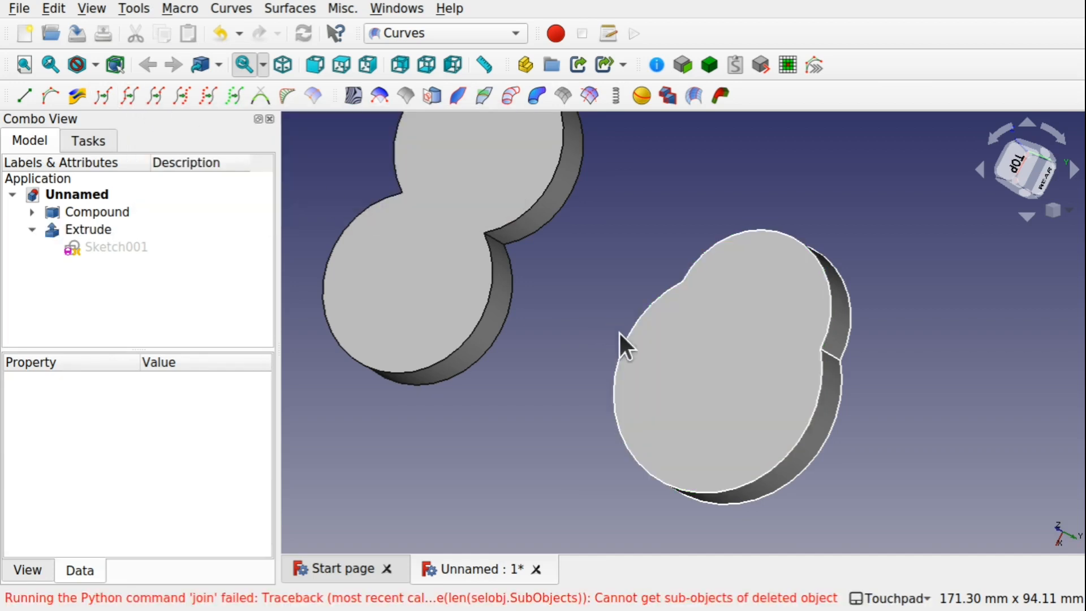
Join the two arc edges of the extrusion's end face into one B-spline curve and hide the extrusion
left_click(623, 343)
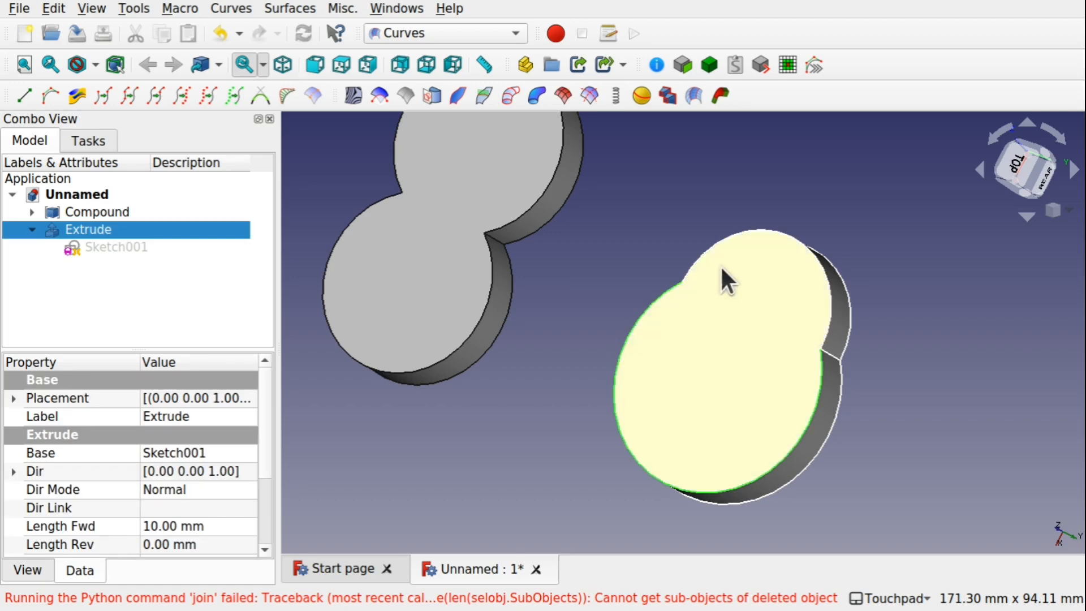
left_click(757, 226, "ctrl")
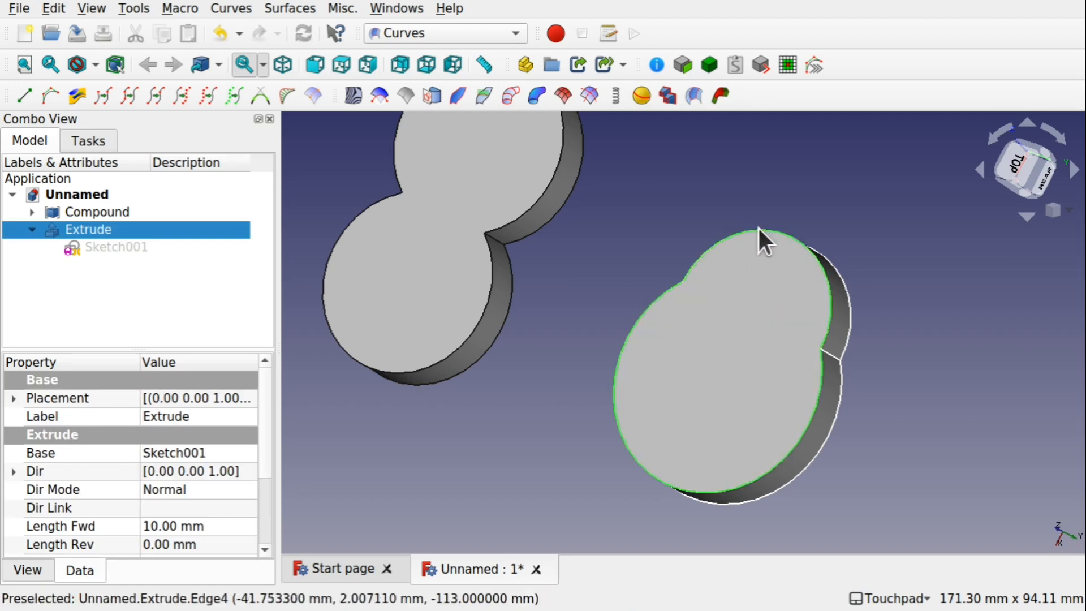
left_click(127, 96)
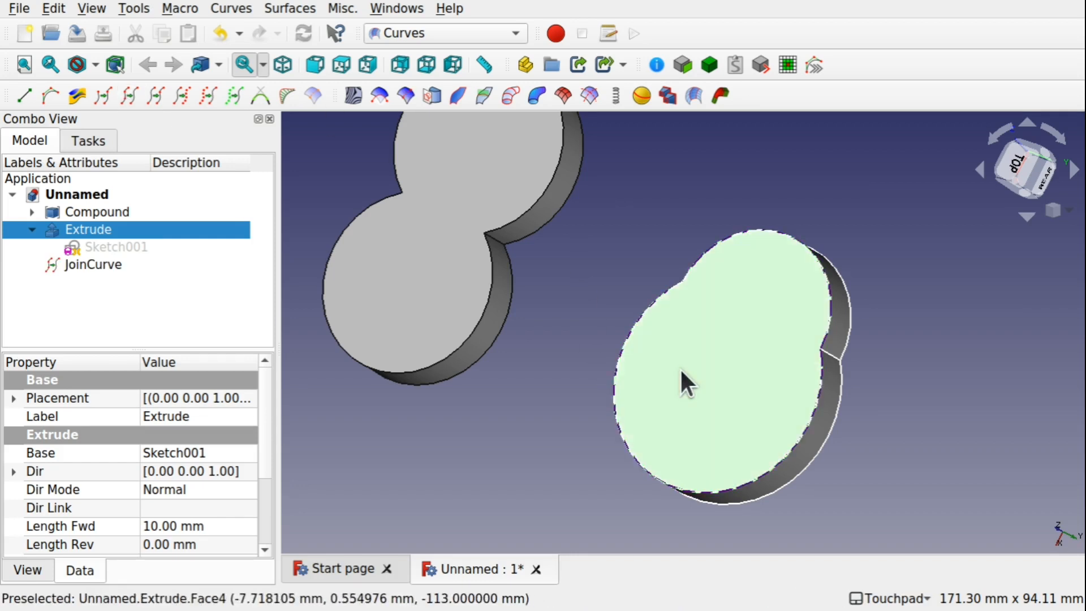
key("space")
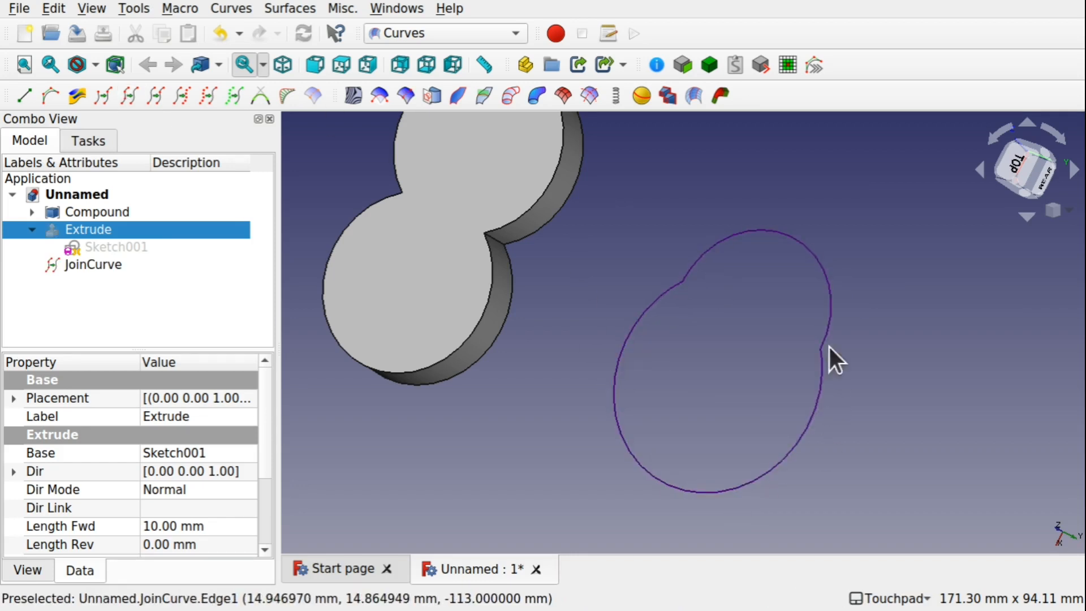
middle_click_drag(642, 249, 625, 317, "alt")
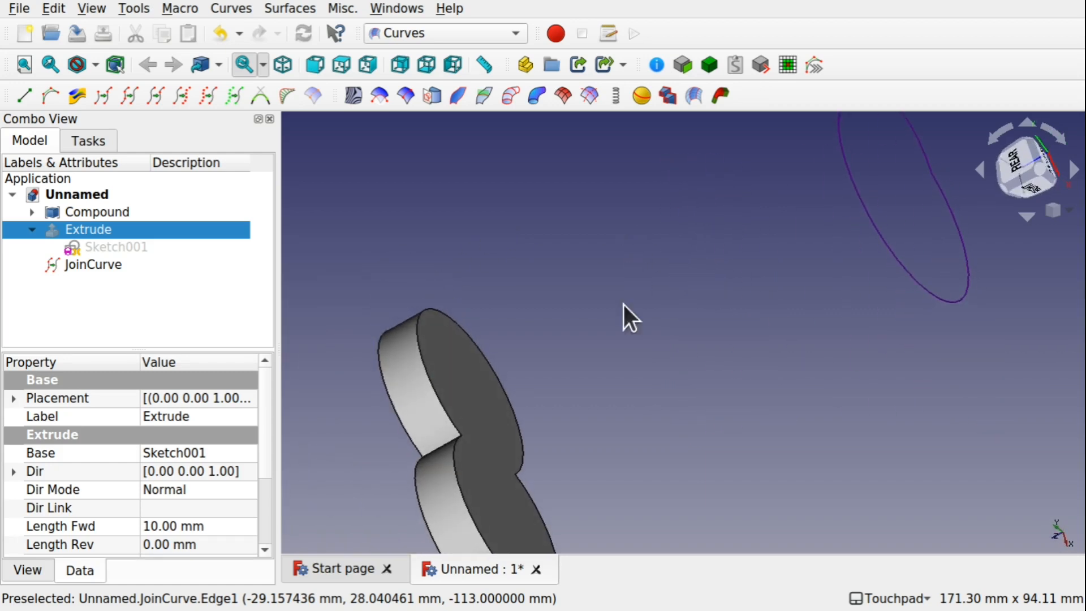
Join the compound's two end-face edges into a B-spline curve with Join Curves, then hide the compound
left_click(429, 363)
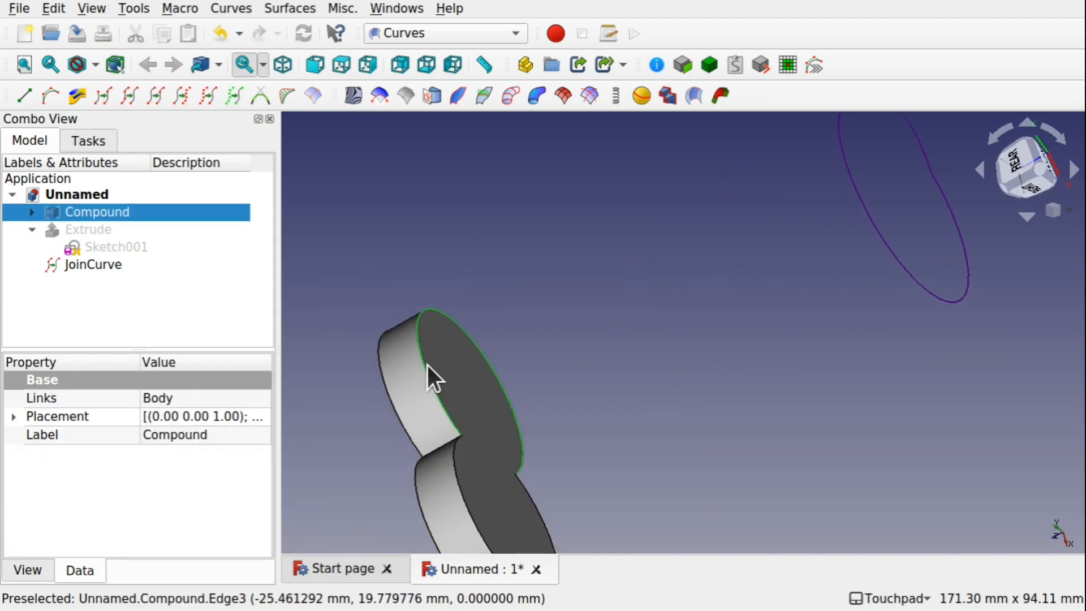
left_click(460, 484, "ctrl")
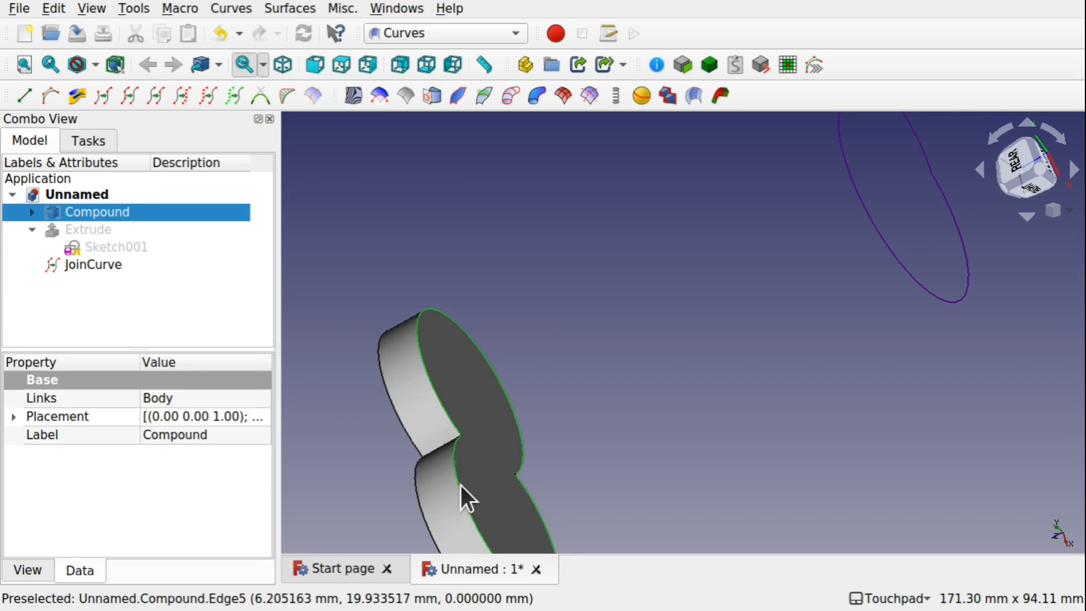
left_click(124, 96)
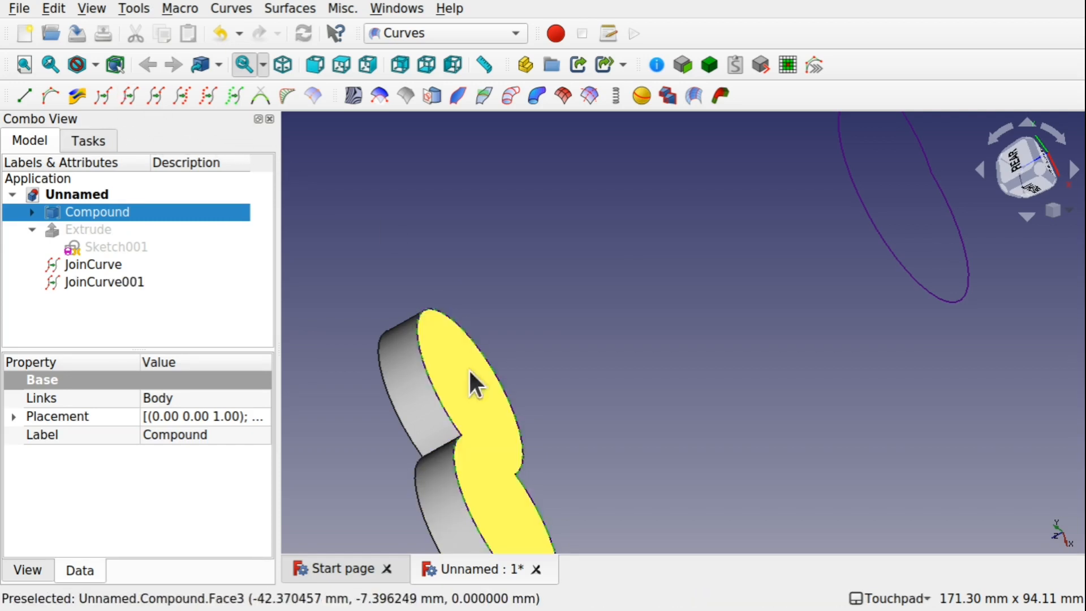
left_click(465, 396)
key("space")
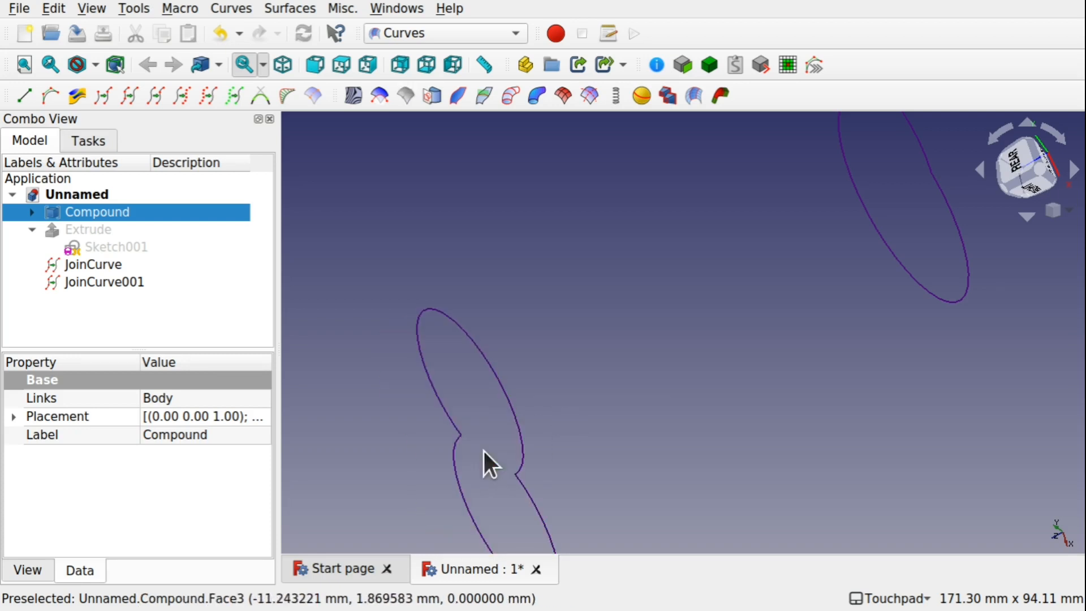
Split both joined closed curves with the Split Curve tool
scroll(661, 372, "down", 4)
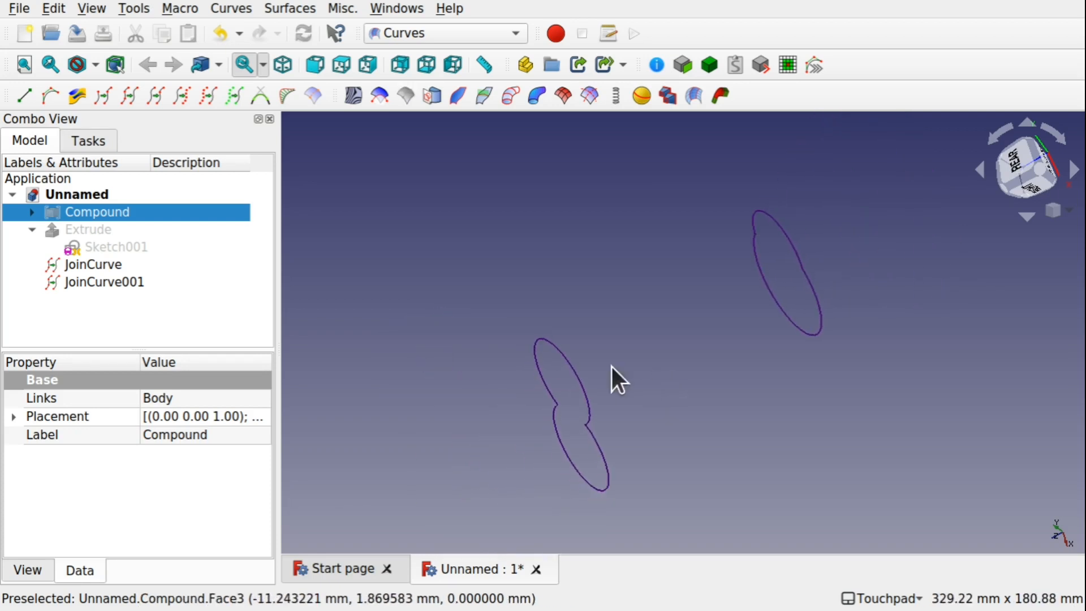
left_click_drag(612, 367, 843, 307, "alt")
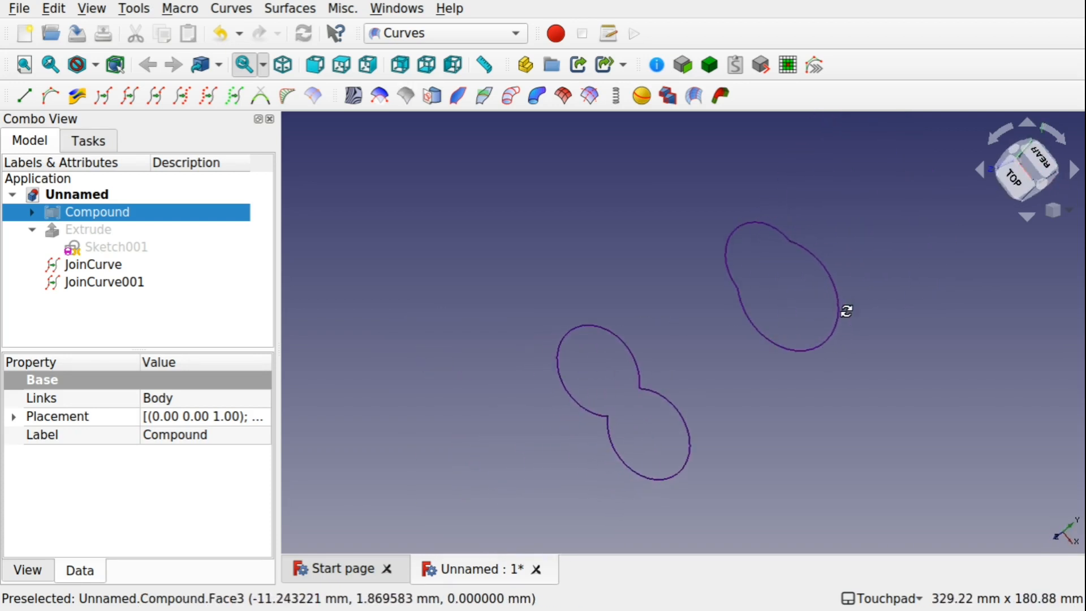
left_click(649, 397)
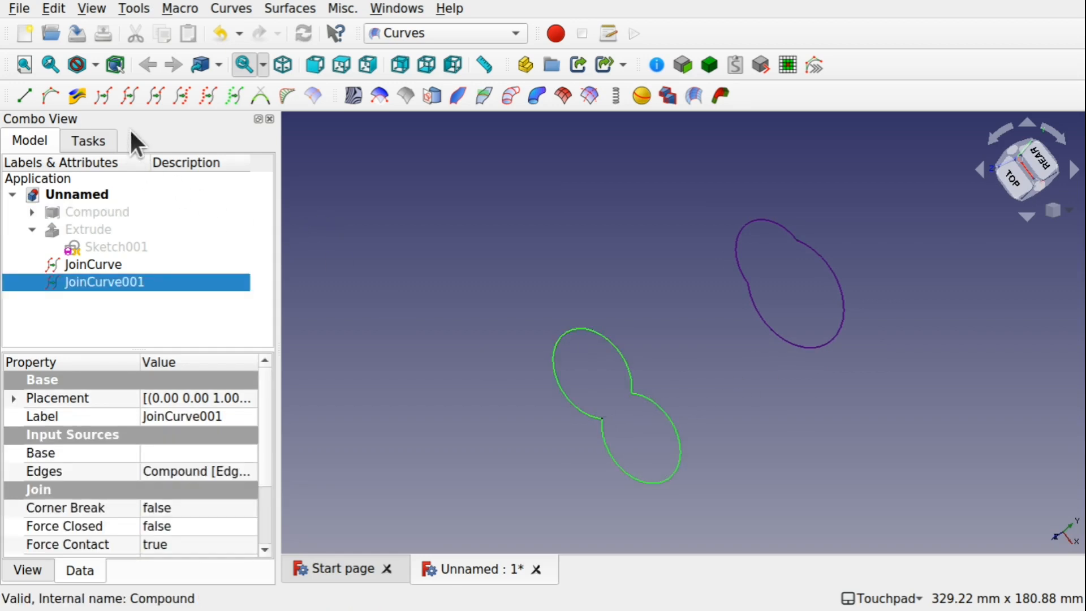
left_click(149, 100)
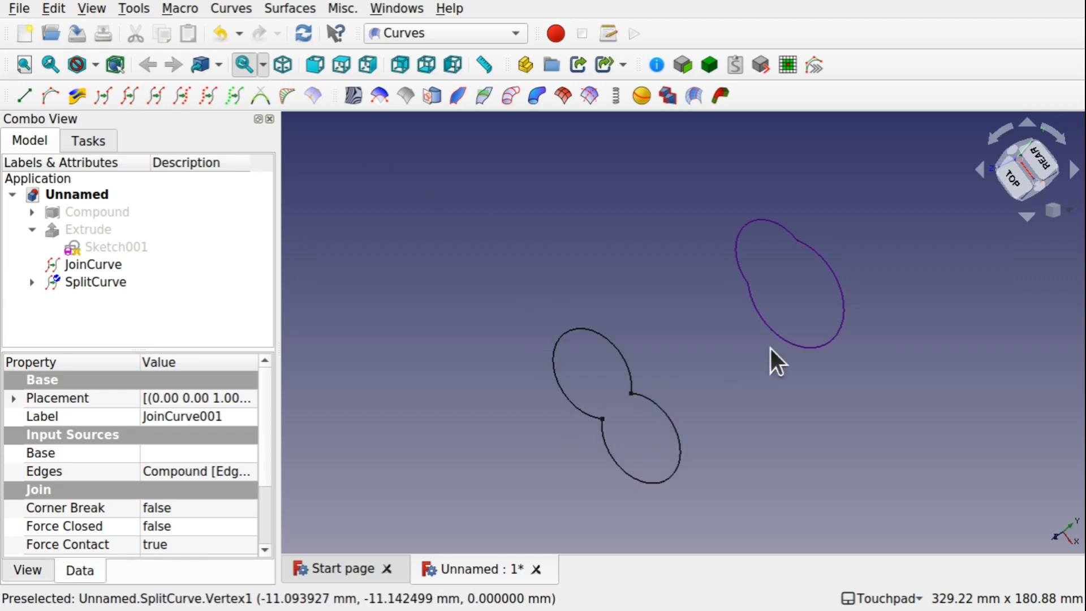
left_click(794, 341)
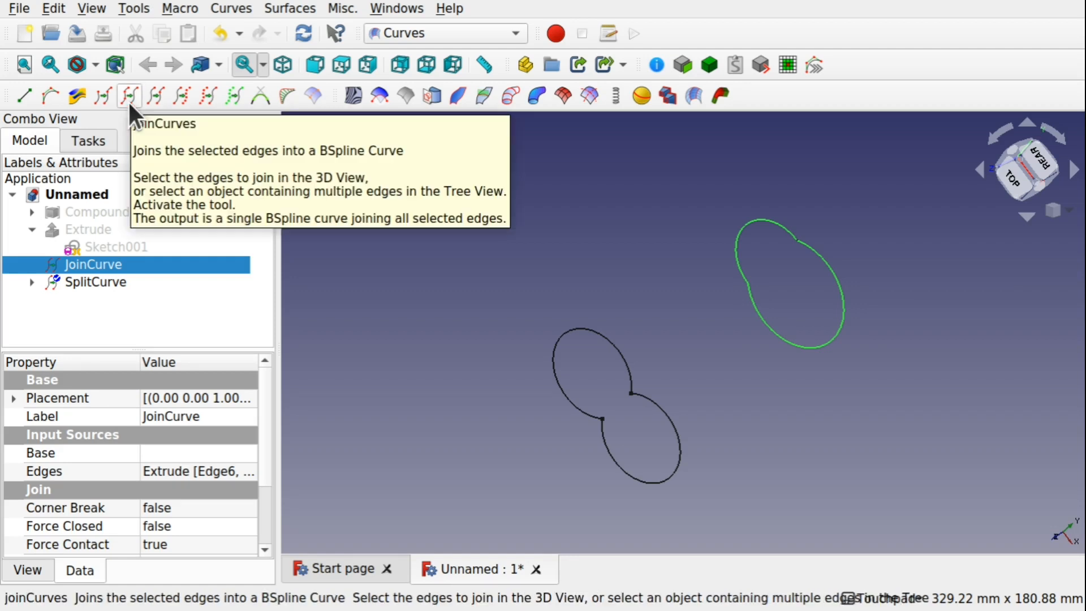
left_click(144, 97)
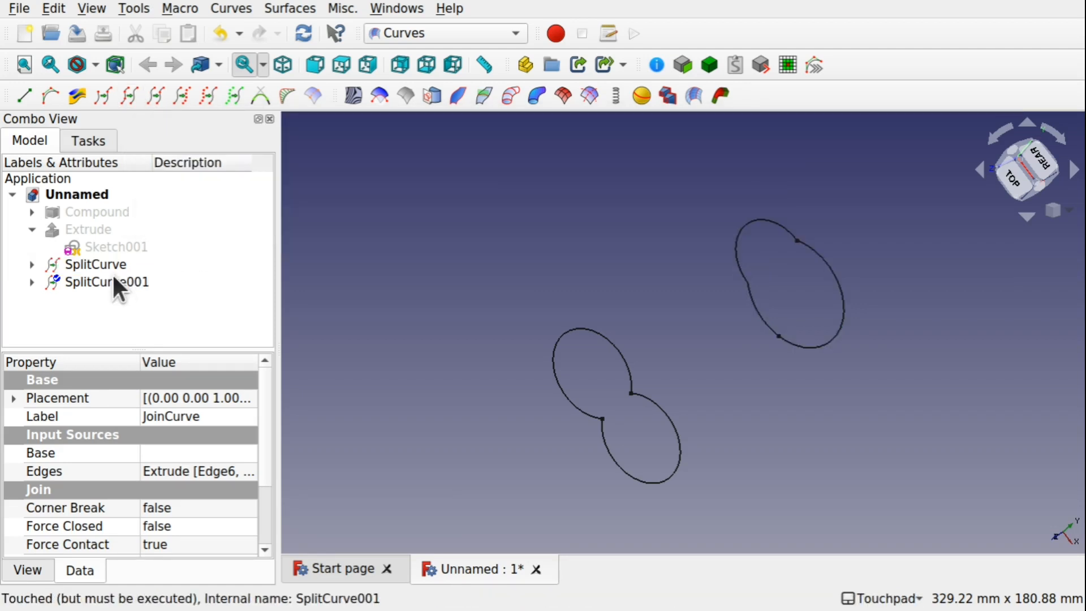
Set SplitCurve's split Values list to 25% and 50%
left_click(113, 265)
left_click(241, 507)
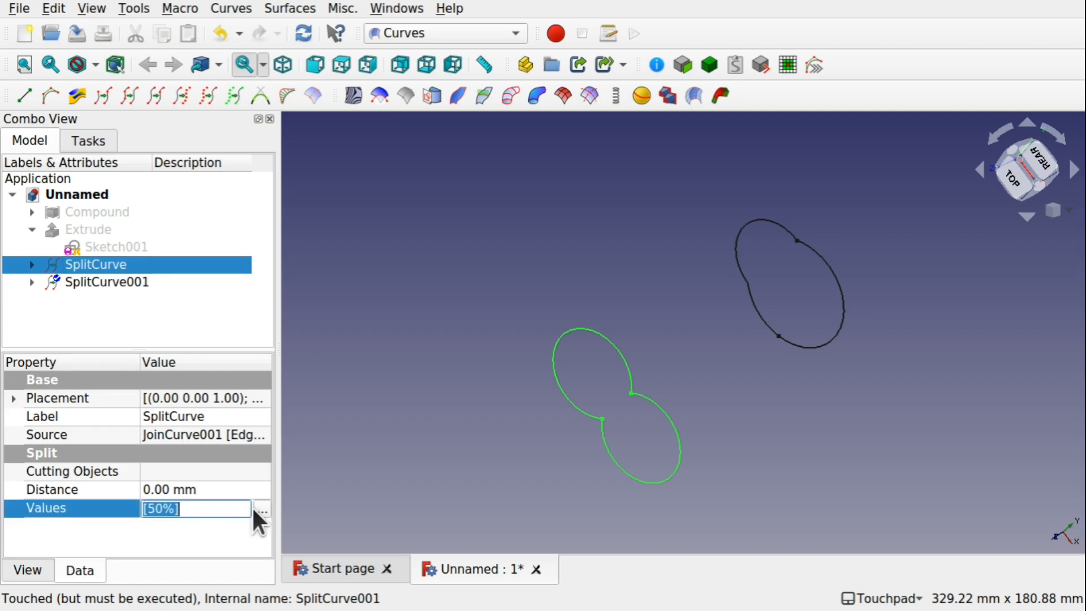
left_click(261, 509)
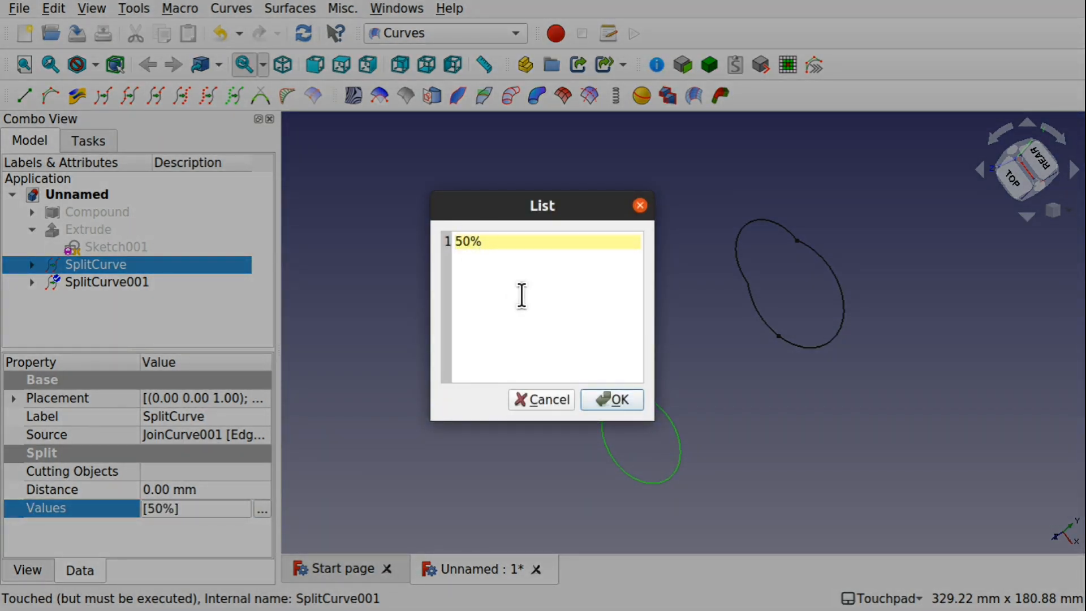
type("25%")
key("Return")
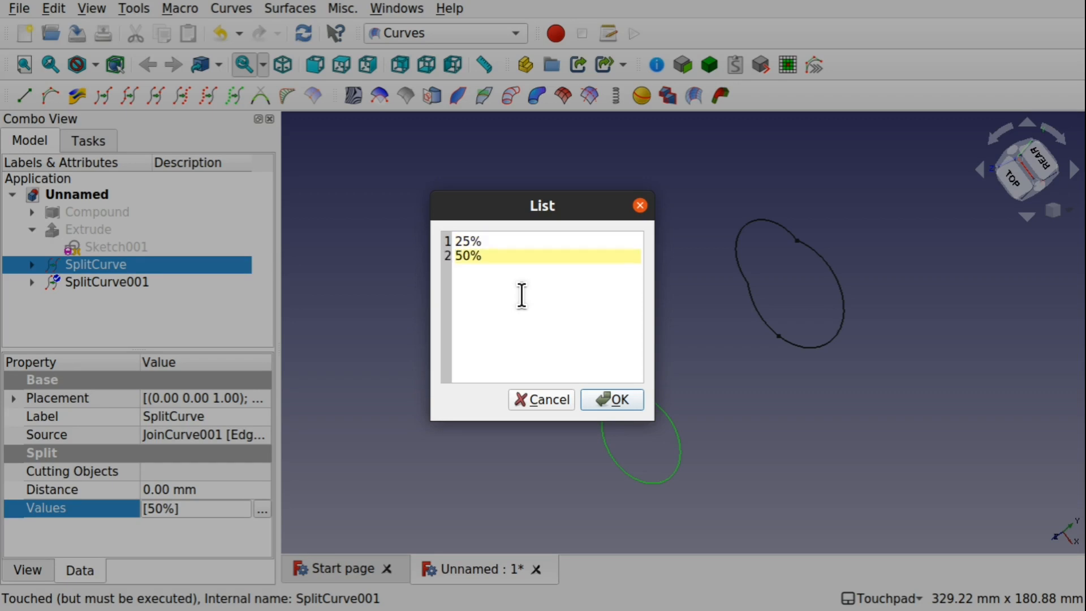
left_click(629, 398)
left_click(693, 388)
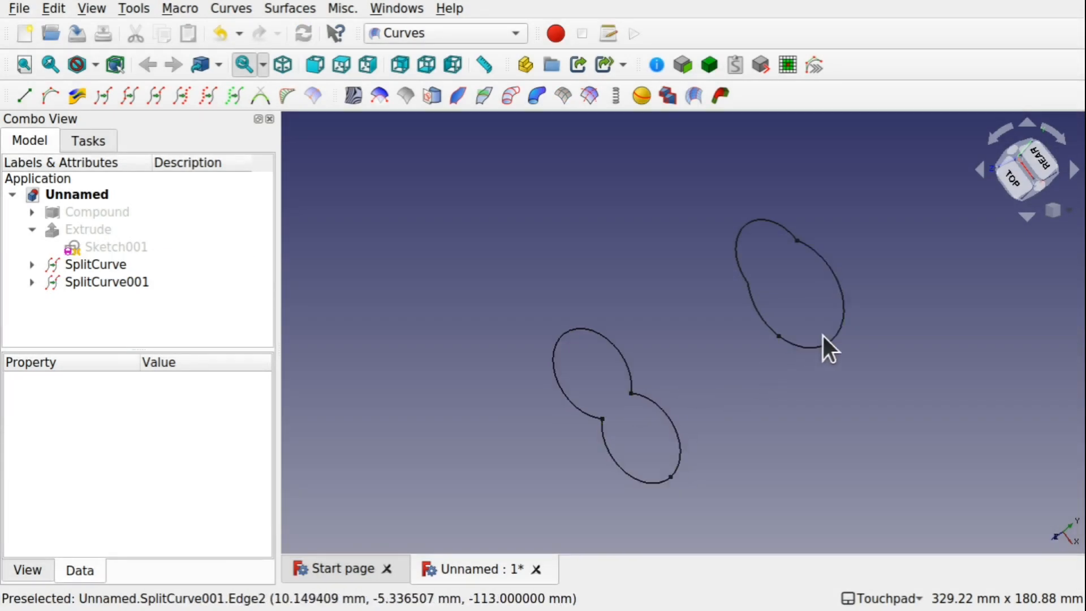
Set SplitCurve001's split Values list to 25% and 50%
left_click(74, 280)
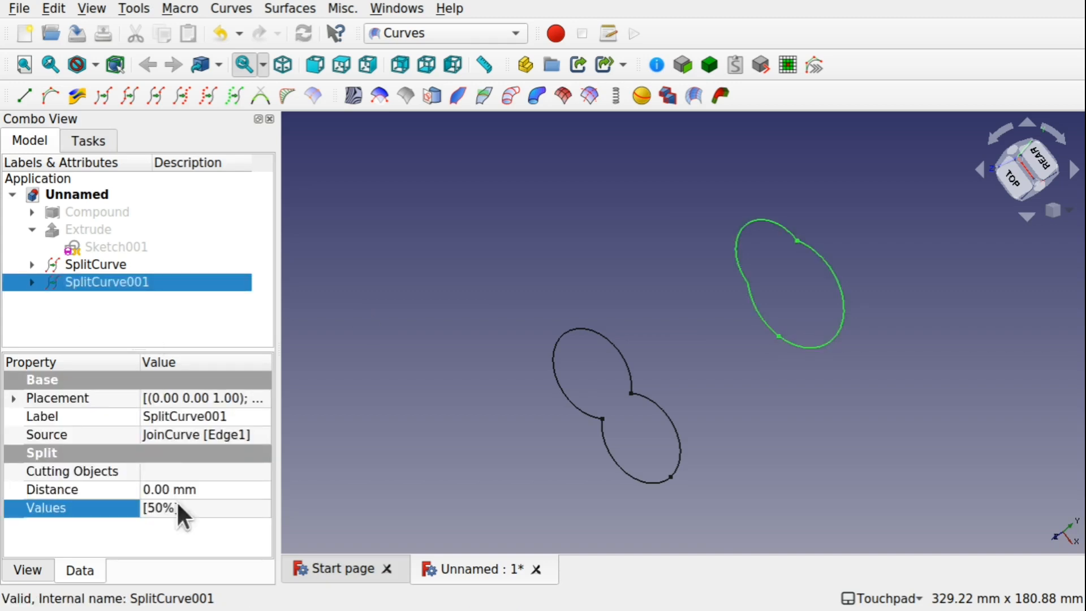
left_click(254, 508)
left_click(256, 508)
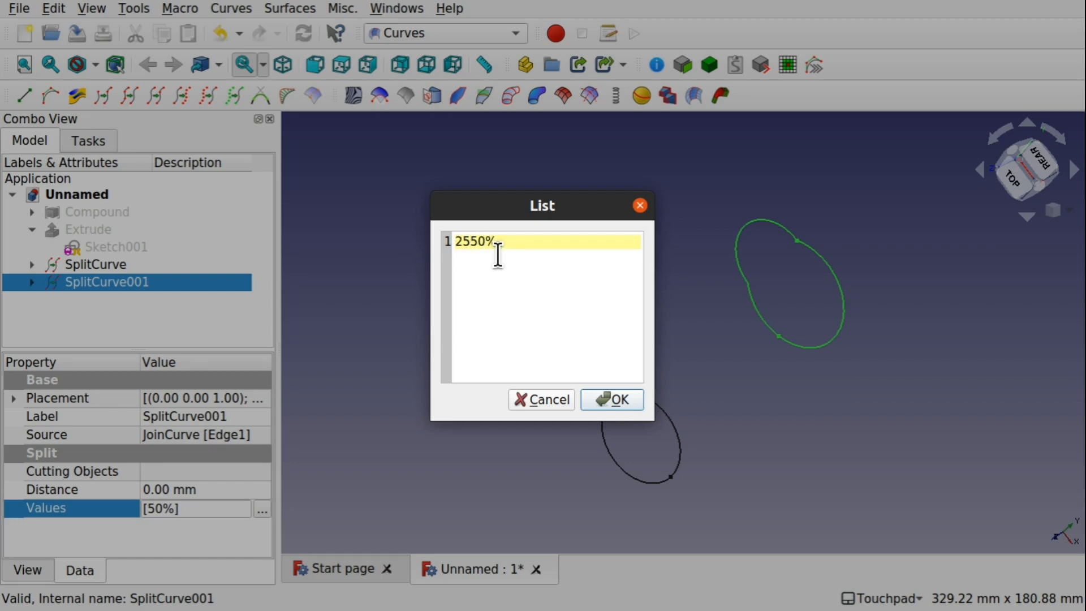
type("25%")
key("Return")
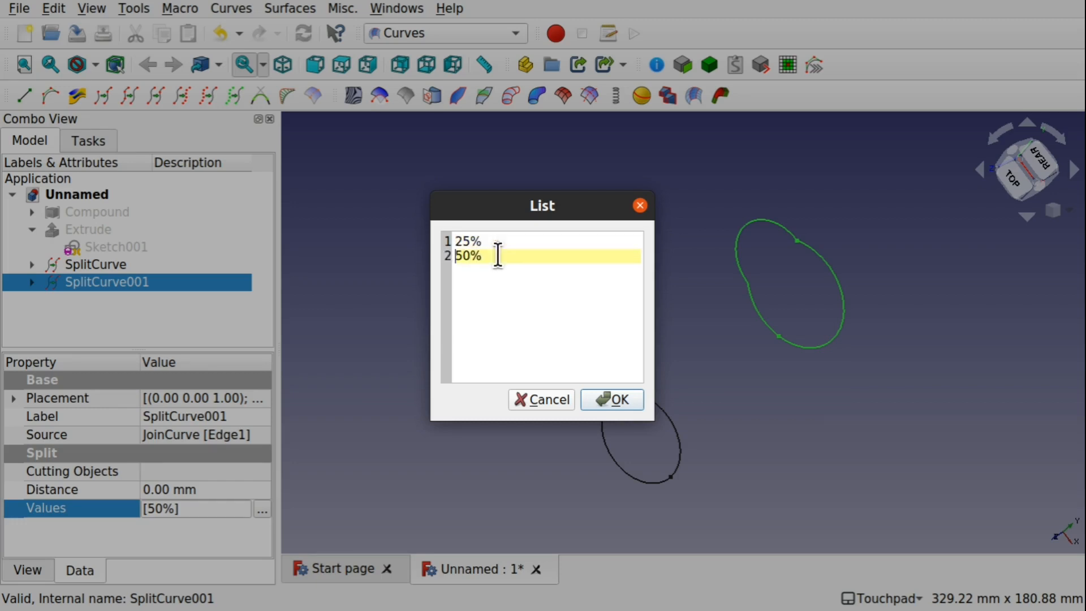
left_click(616, 394)
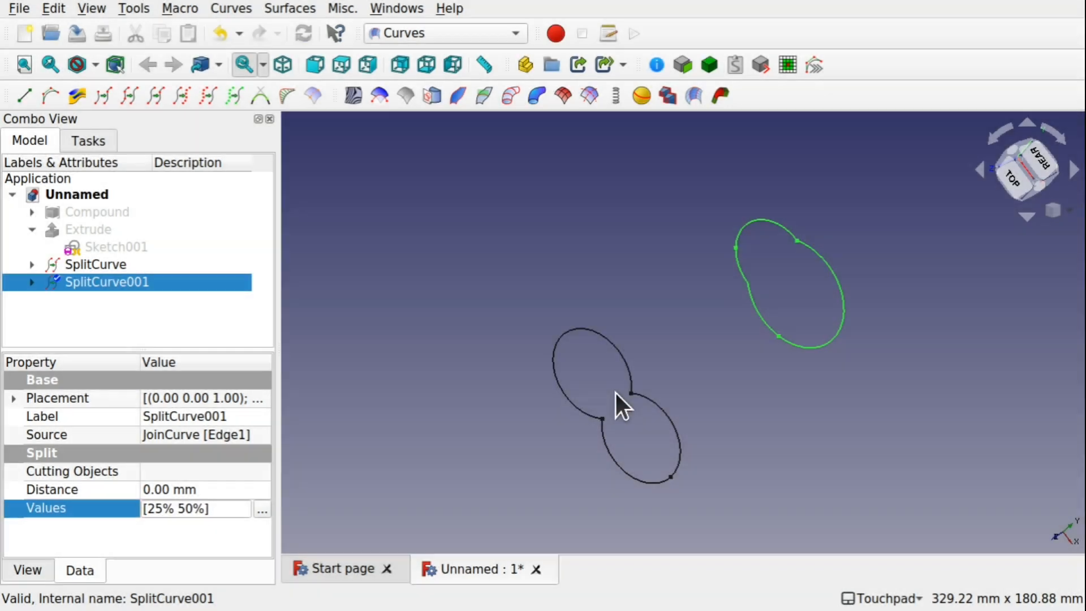
left_click(739, 386)
Drag SplitCurve001's split points interactively to about 78% and 50% along the curve
left_click(141, 281)
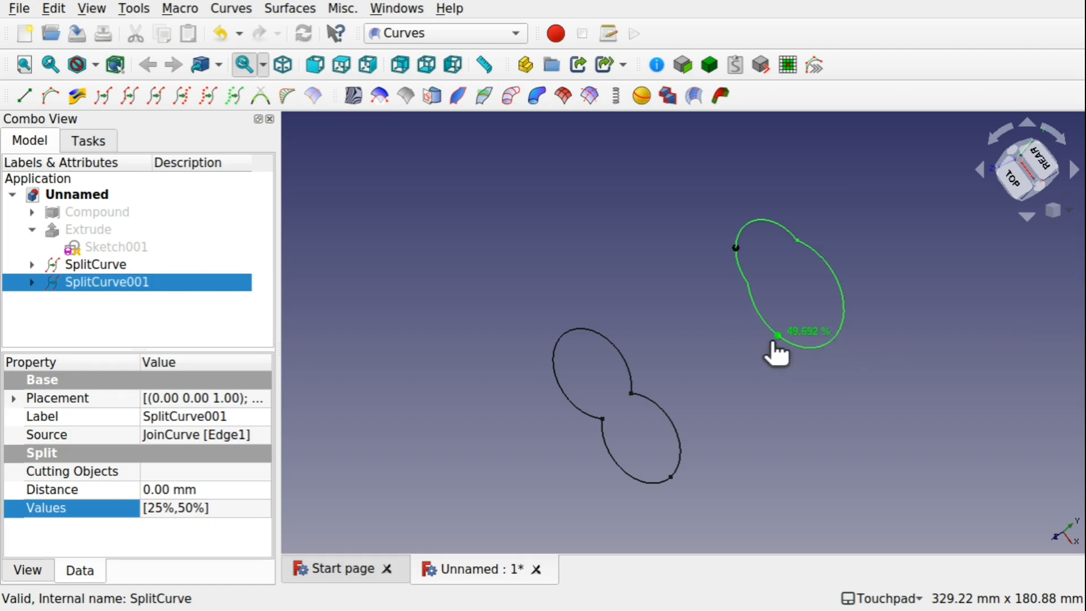
left_click_drag(773, 341, 773, 341)
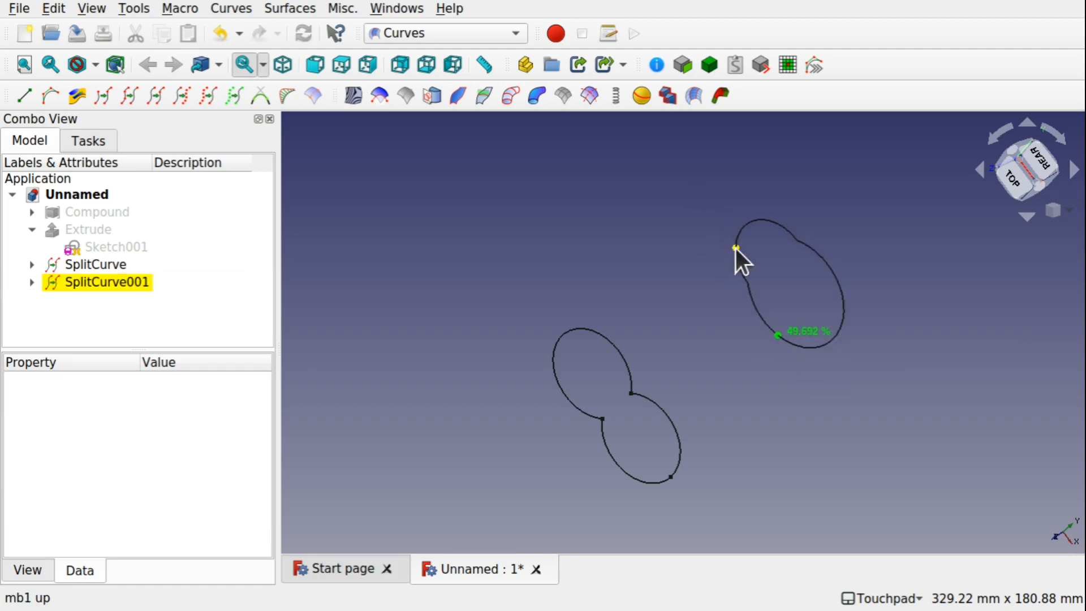
mouse_move(735, 249)
left_mouse_down()
mouse_move(755, 283)
mouse_move(877, 358)
mouse_move(873, 279)
left_mouse_up()
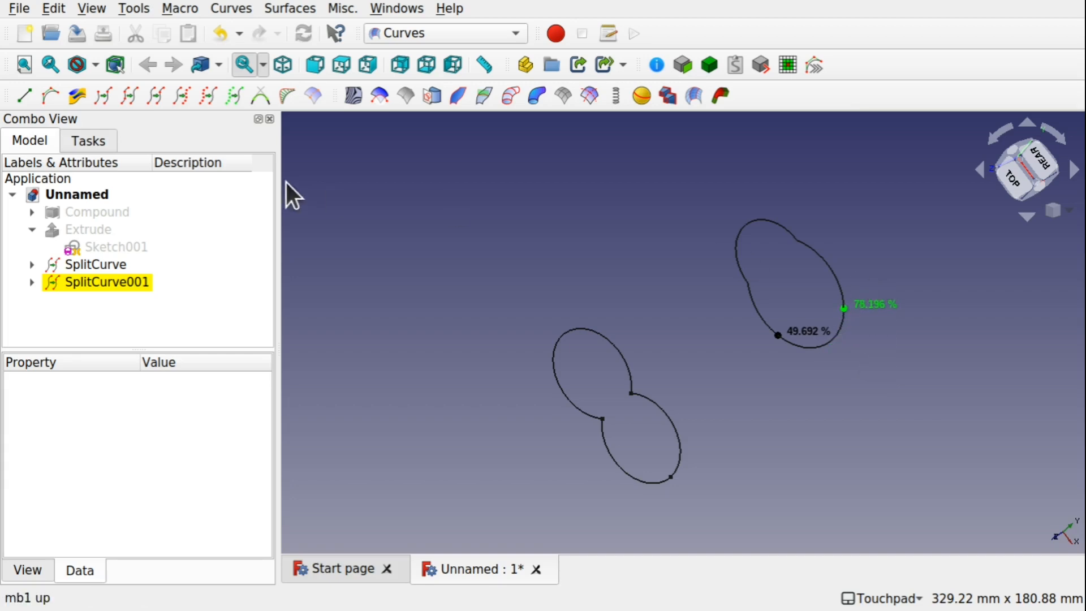
double_click(97, 281)
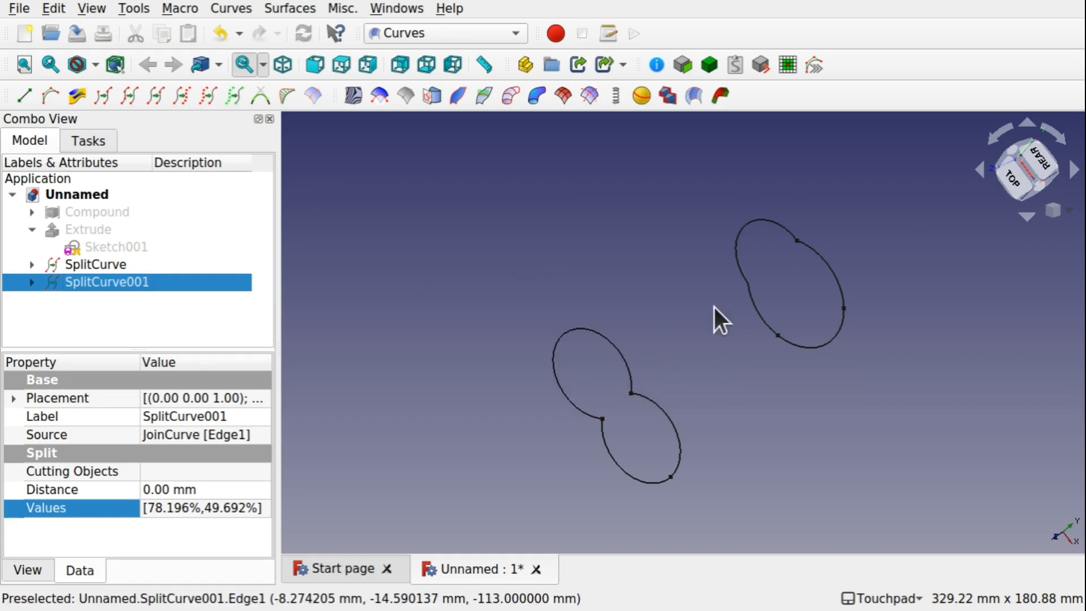
Switch to the Part workbench and extrude SplitCurve001 10 mm along its normal
left_click(453, 32)
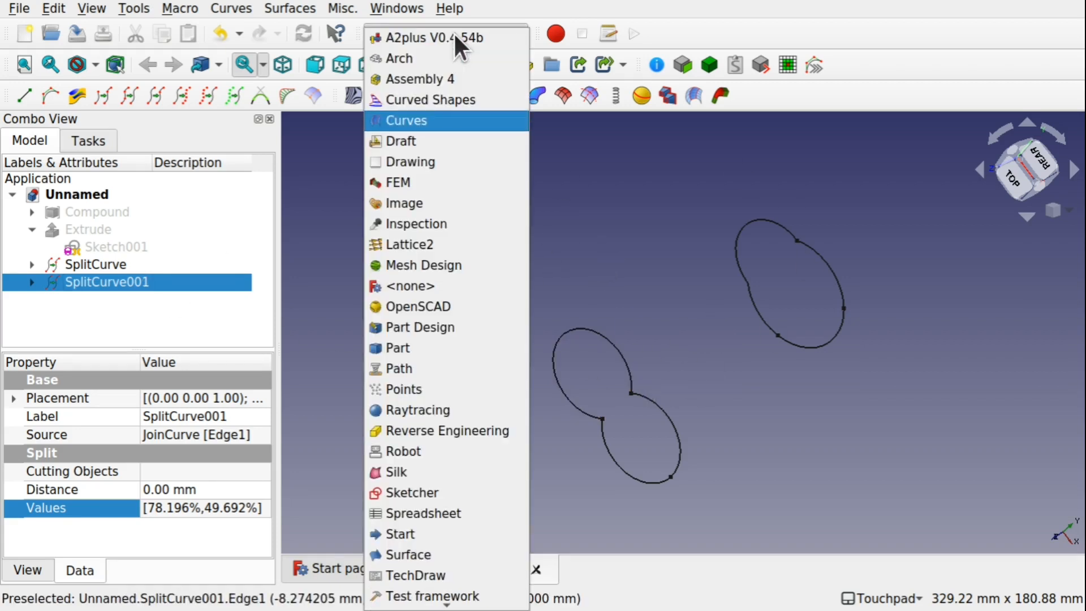
left_click(452, 348)
left_click(378, 306)
left_click(92, 283)
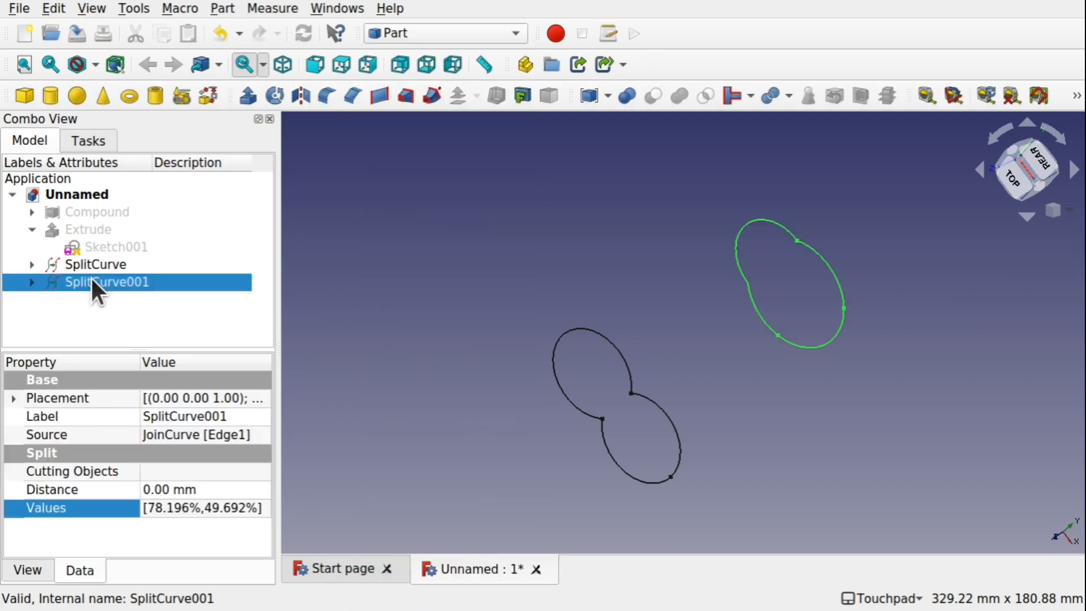
left_click(248, 95)
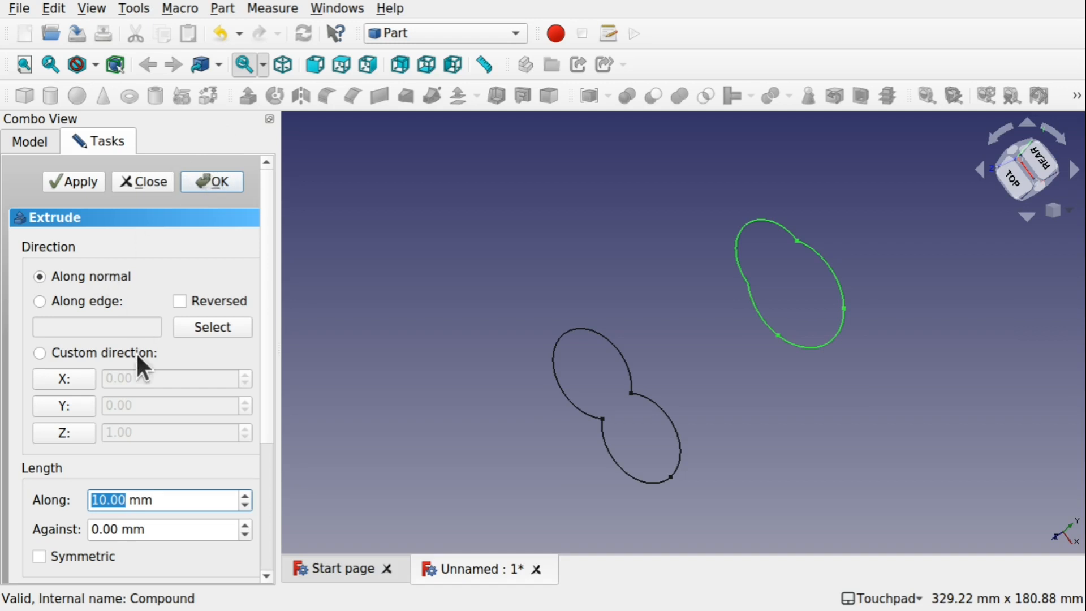
left_click(220, 182)
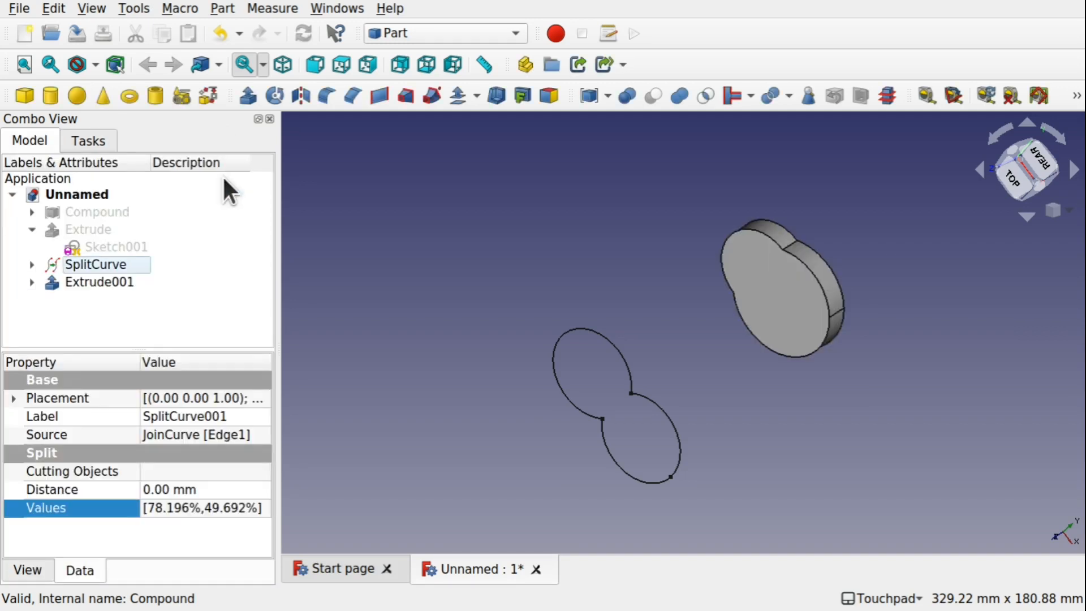
Extrude SplitCurve 10 mm along its normal into a second solid
left_click(107, 280)
left_click(87, 264)
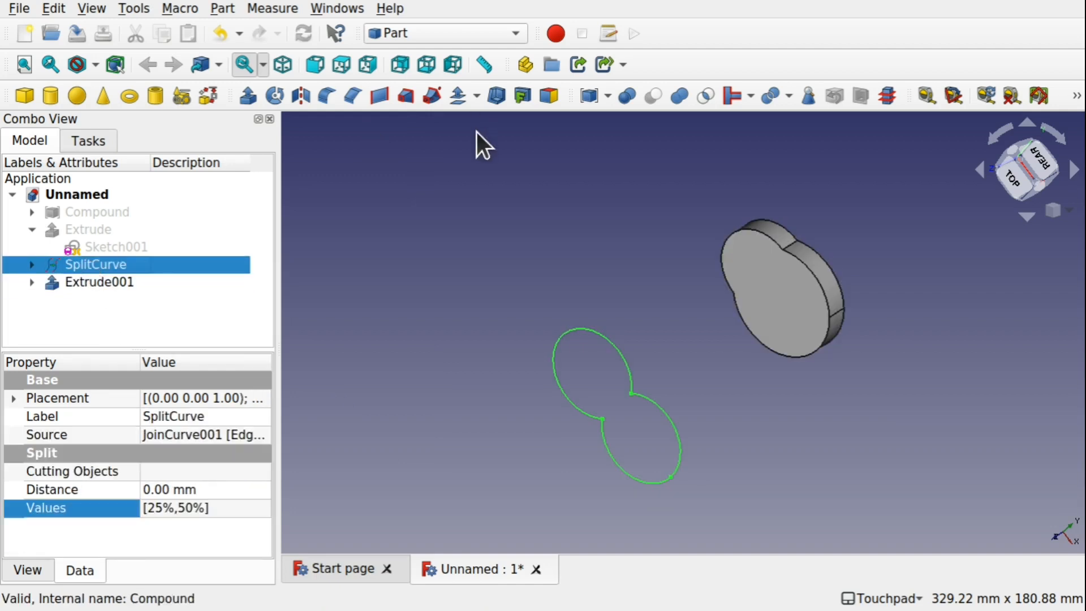
left_click(248, 95)
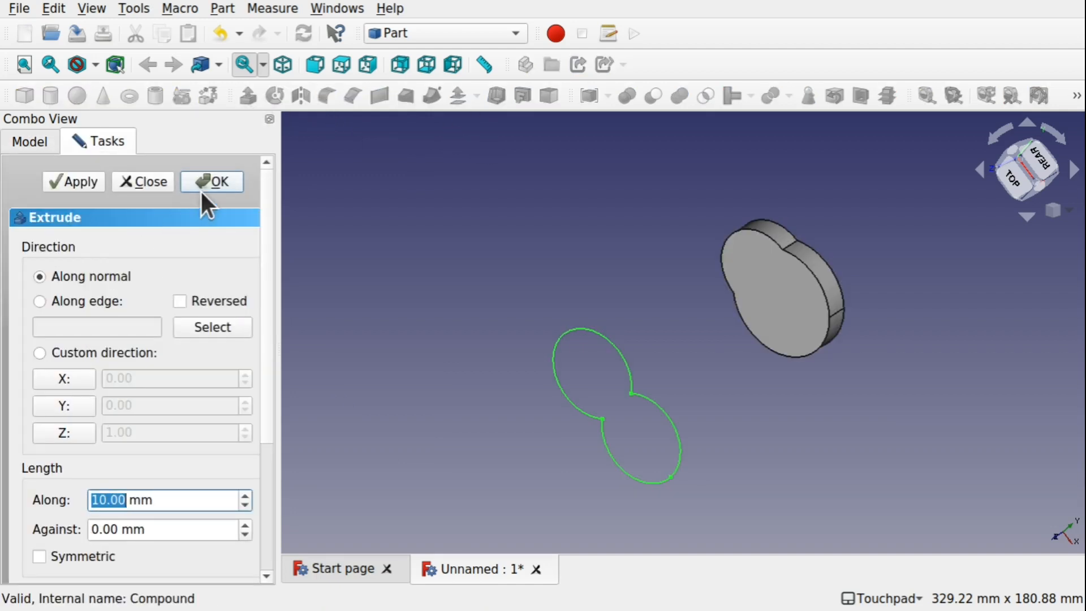
left_click(220, 183)
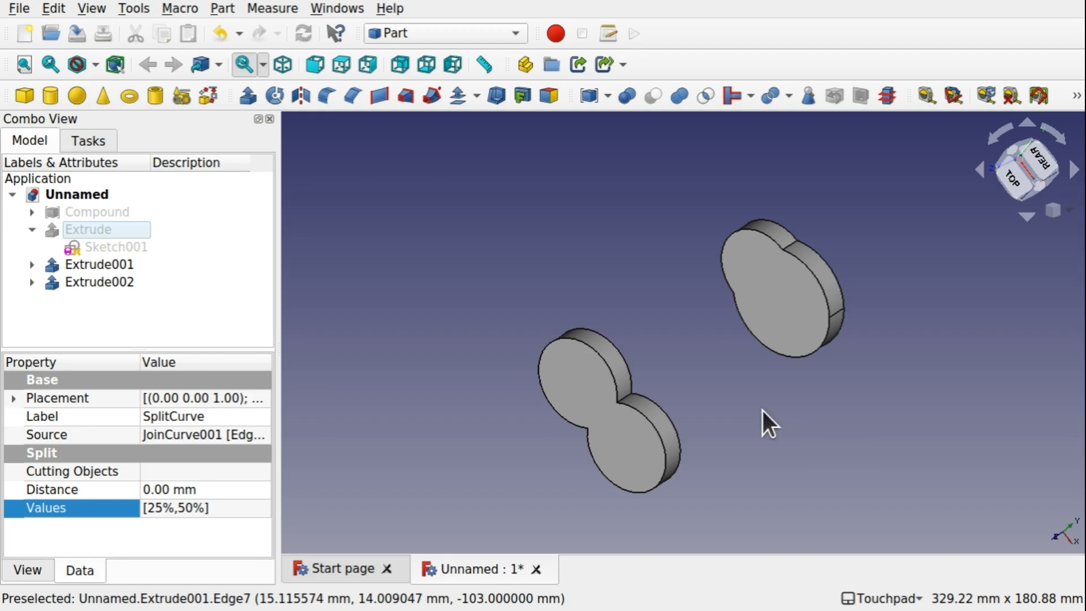
Switch back to Curves and create a Blend Solid between the facing end faces of Extrude002 and Extrude001
left_click(435, 33)
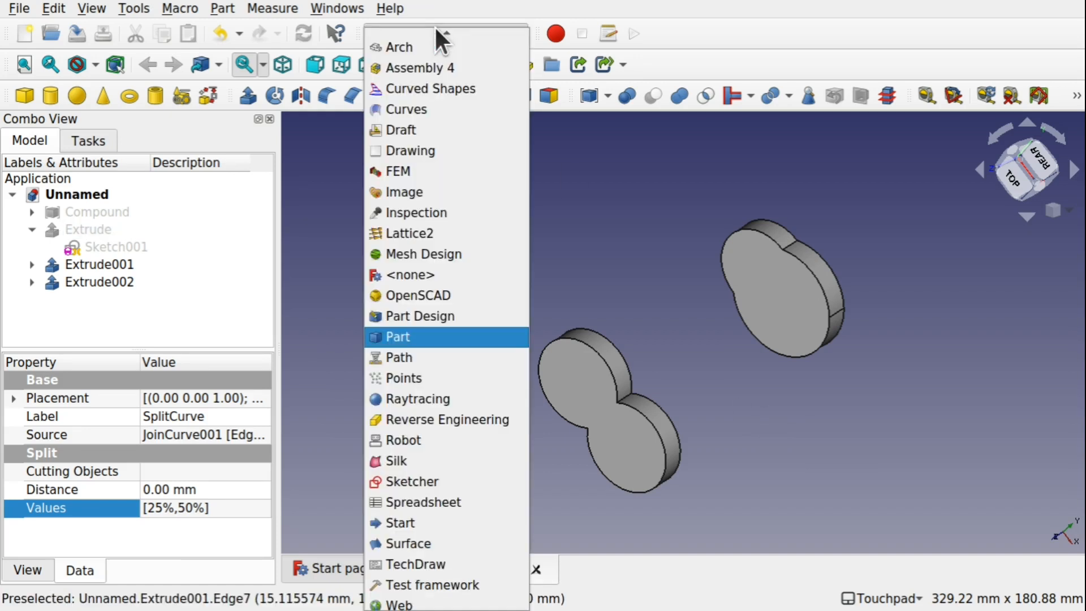
left_click(421, 118)
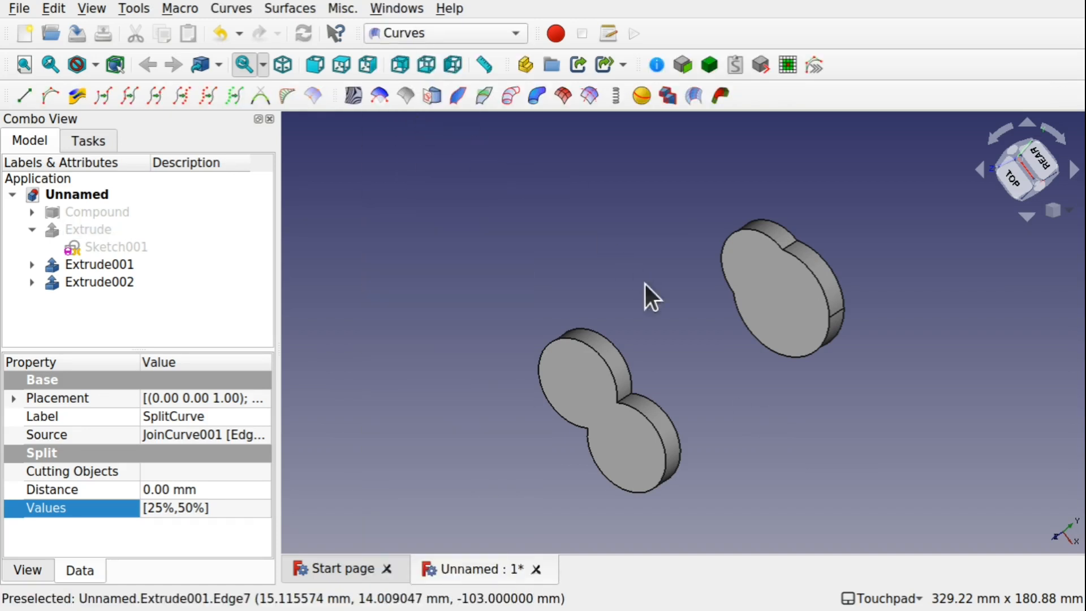
left_click_drag(691, 308, 509, 362, "alt")
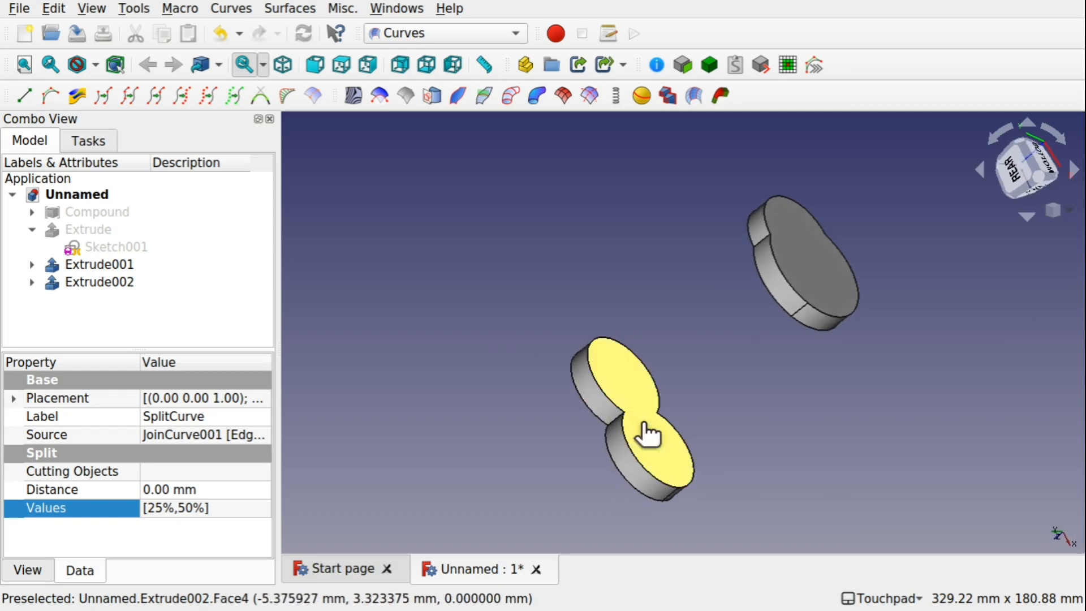
left_click(640, 422)
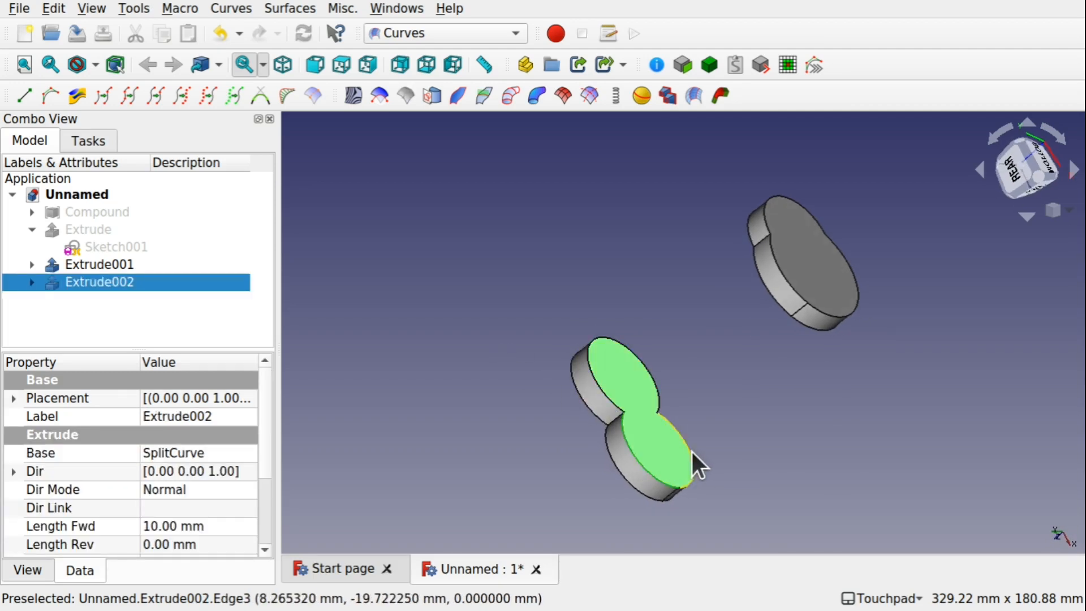
left_click_drag(692, 451, 938, 320, "alt")
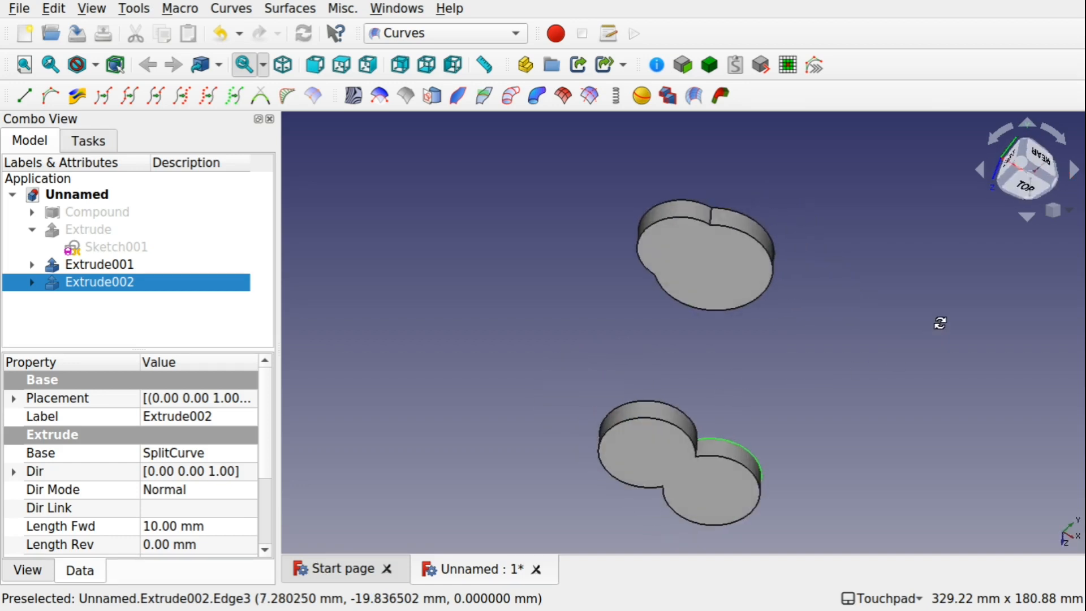
left_click(735, 276, "ctrl")
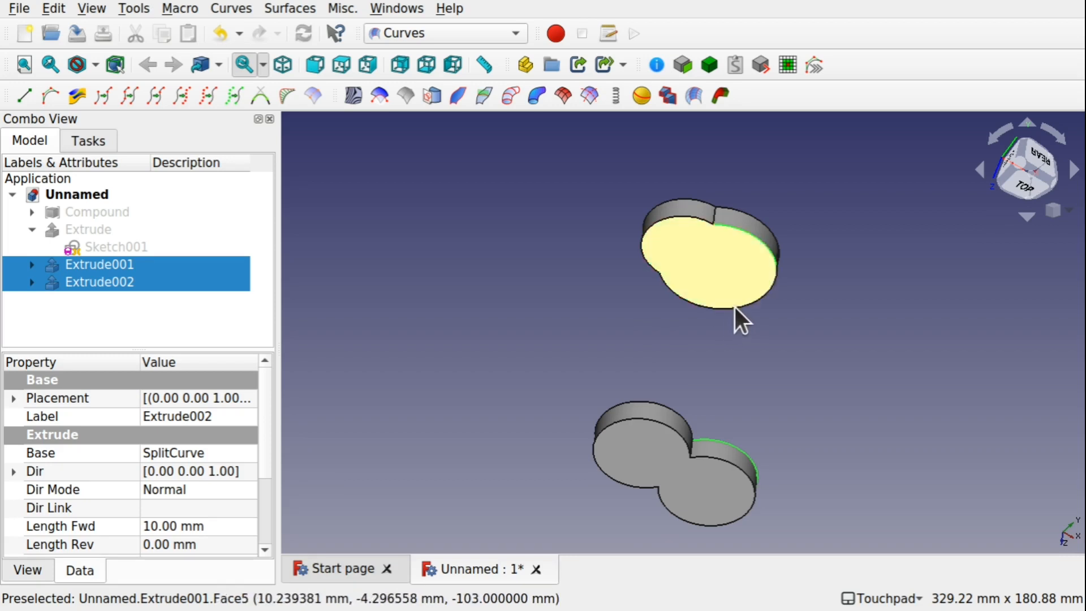
left_click(720, 99)
left_click_drag(719, 113, 851, 332, "alt")
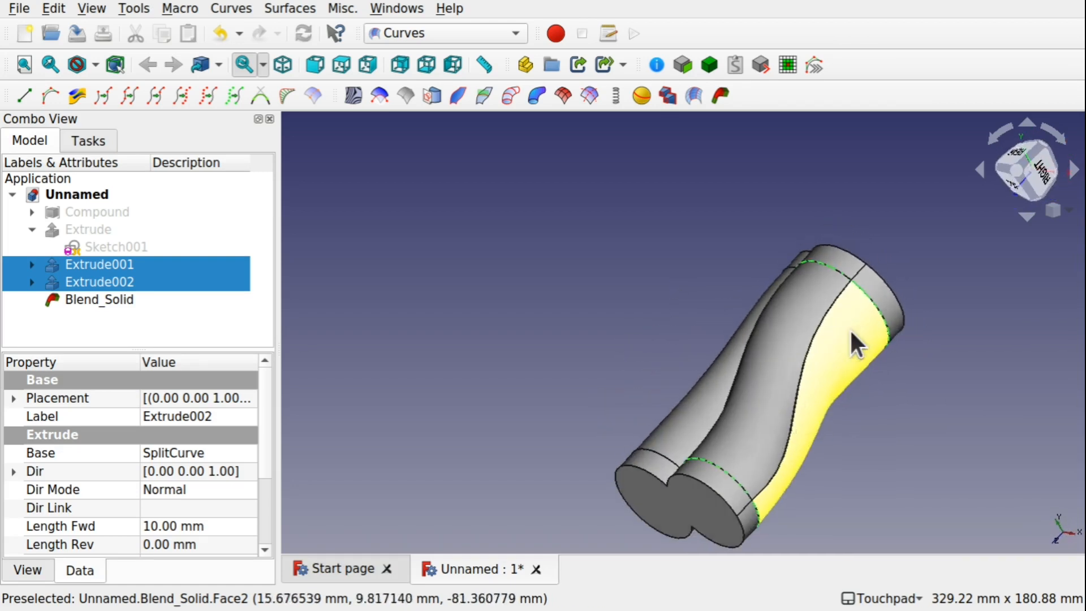
left_click_drag(841, 388, 804, 395, "alt")
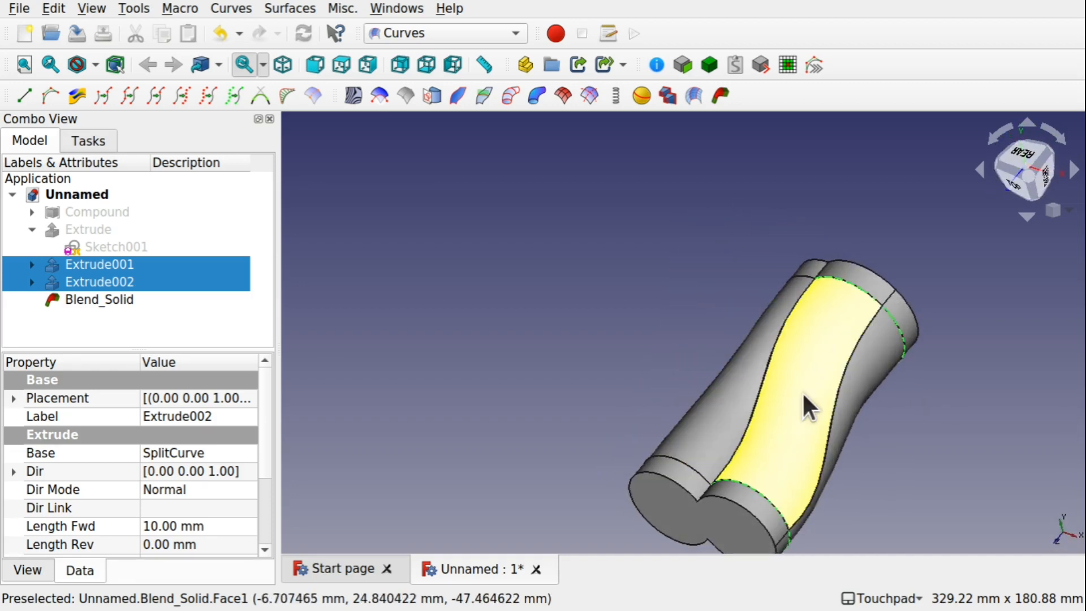